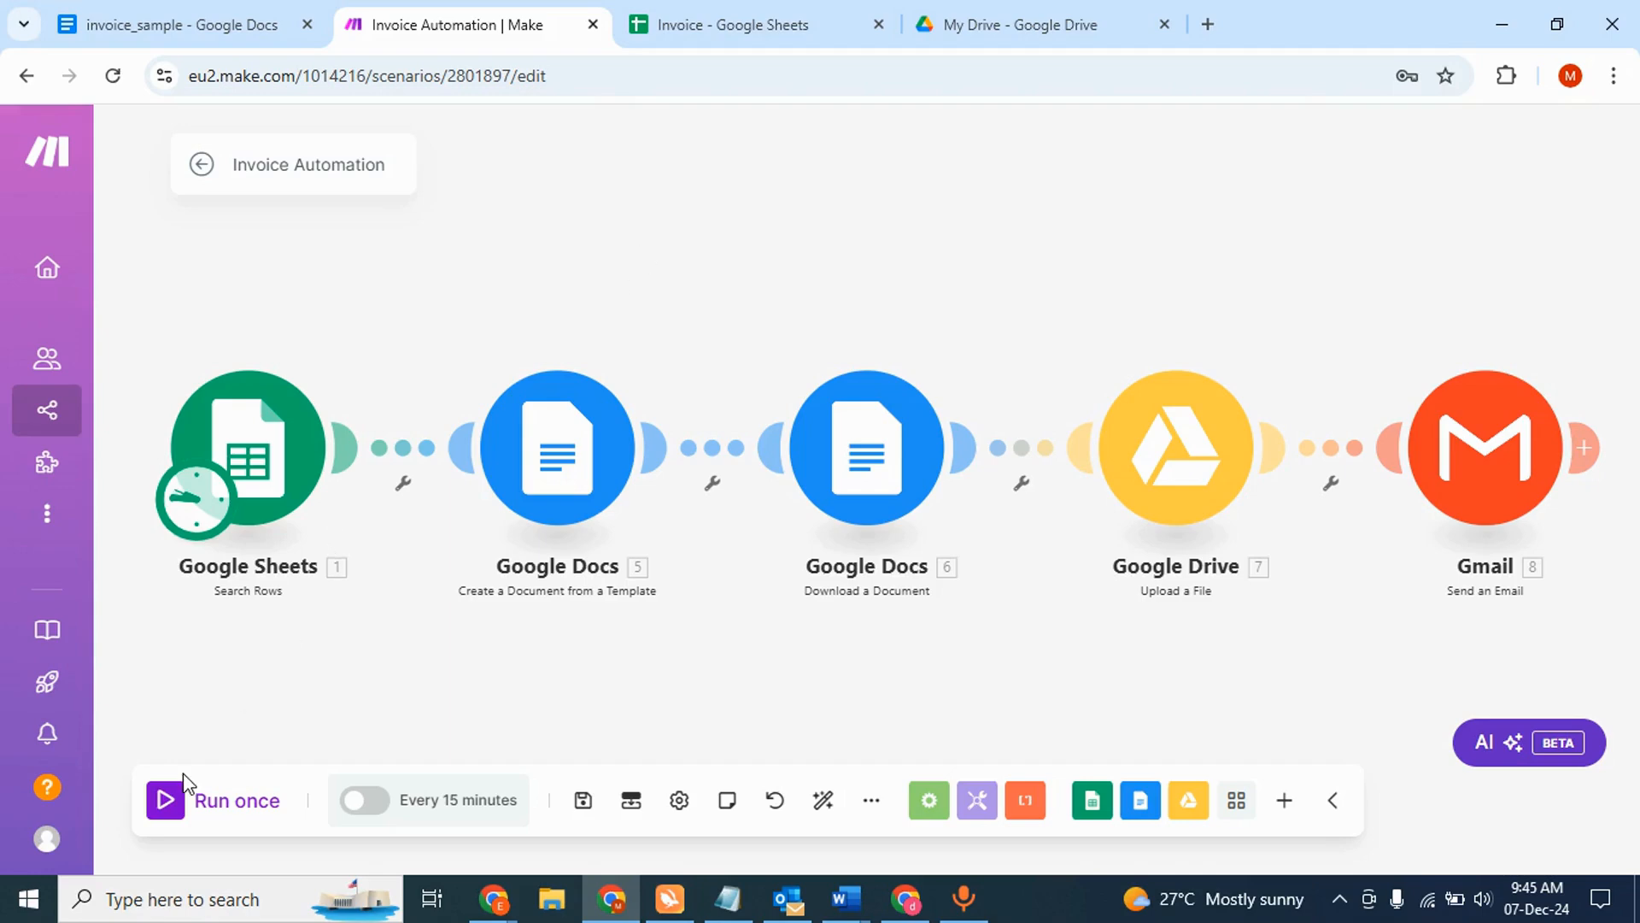
- Run the Invoice Automation scenario once, then view the Invoice sheet's two customer rows
click(167, 806)
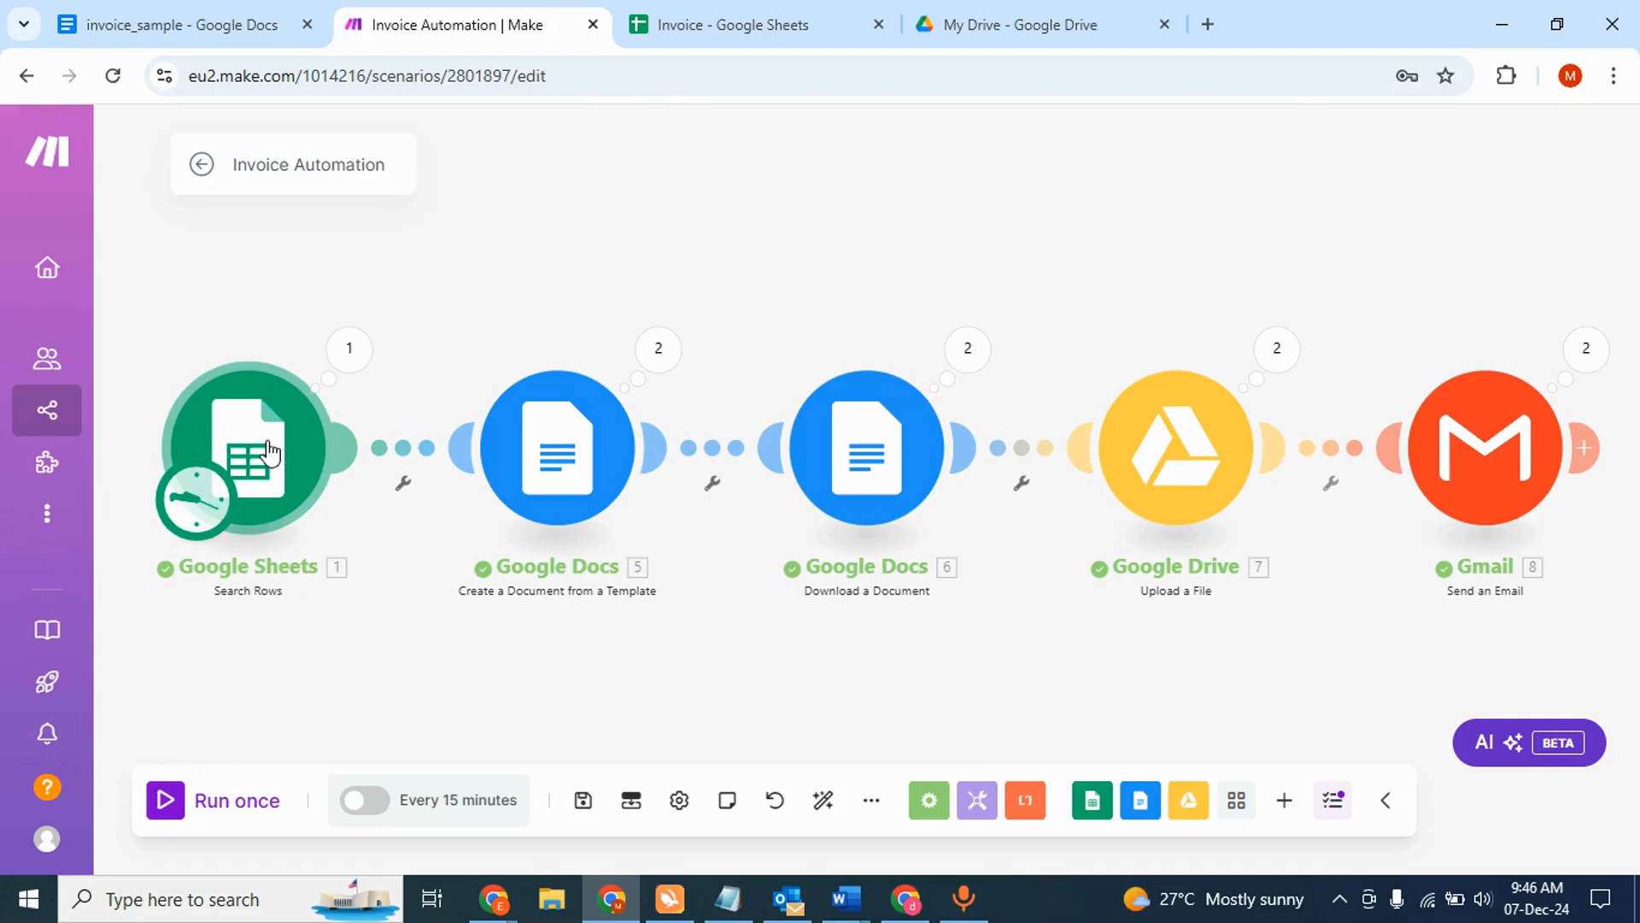
click(751, 33)
click(276, 395)
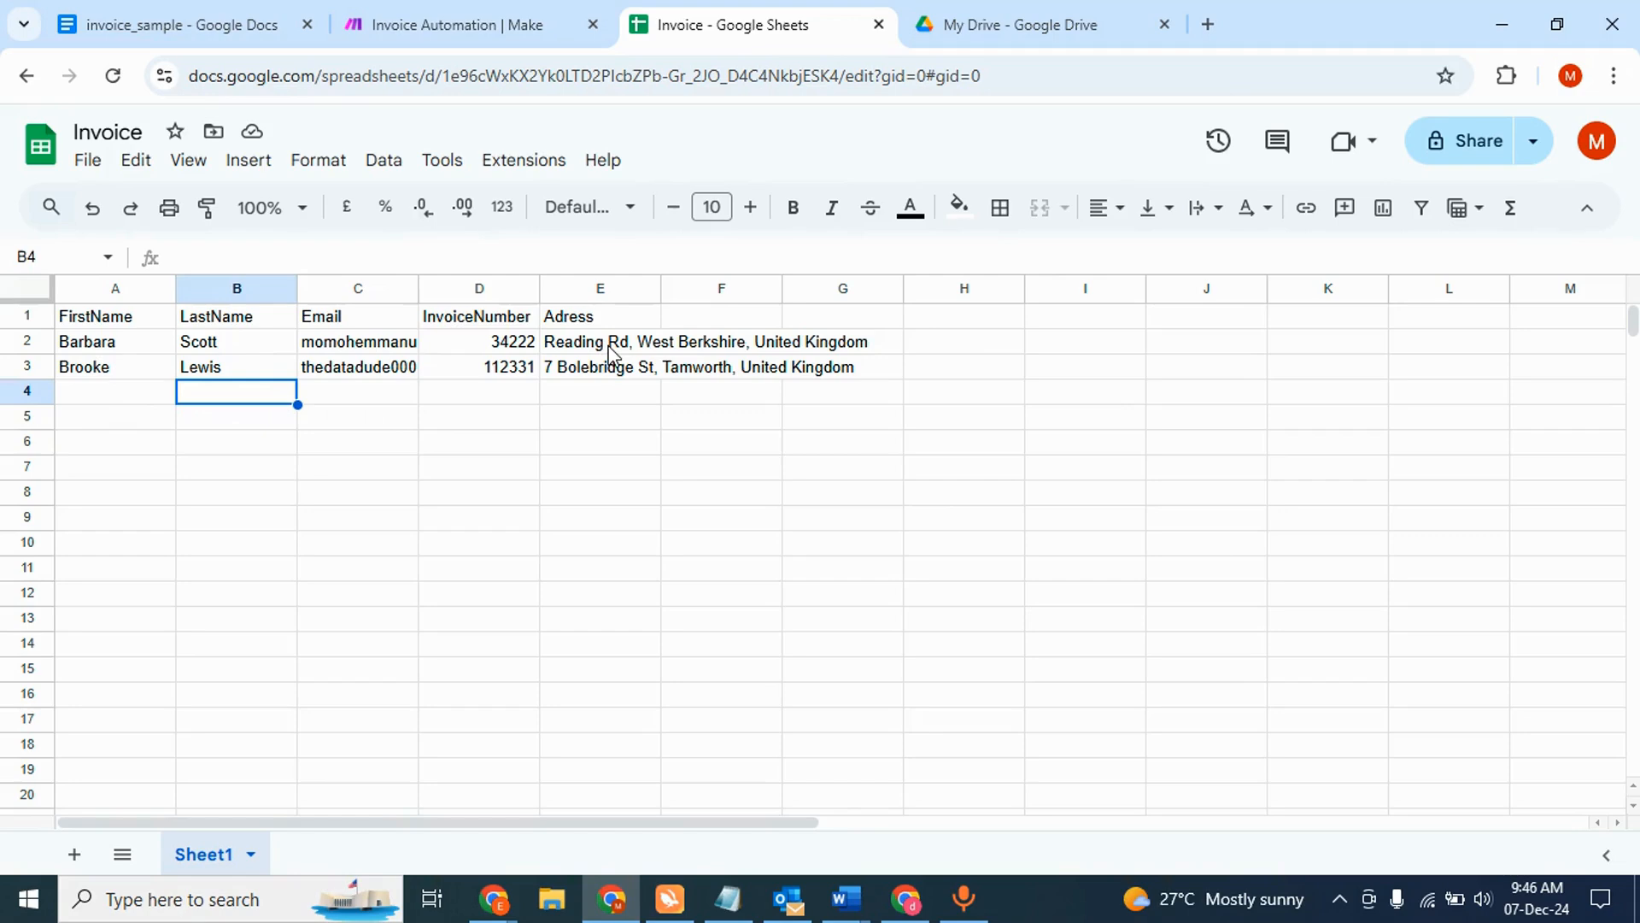
- Inspect the invoice_sample template's {{InvoiceNumber}}, name and address placeholders in Google Docs
click(468, 22)
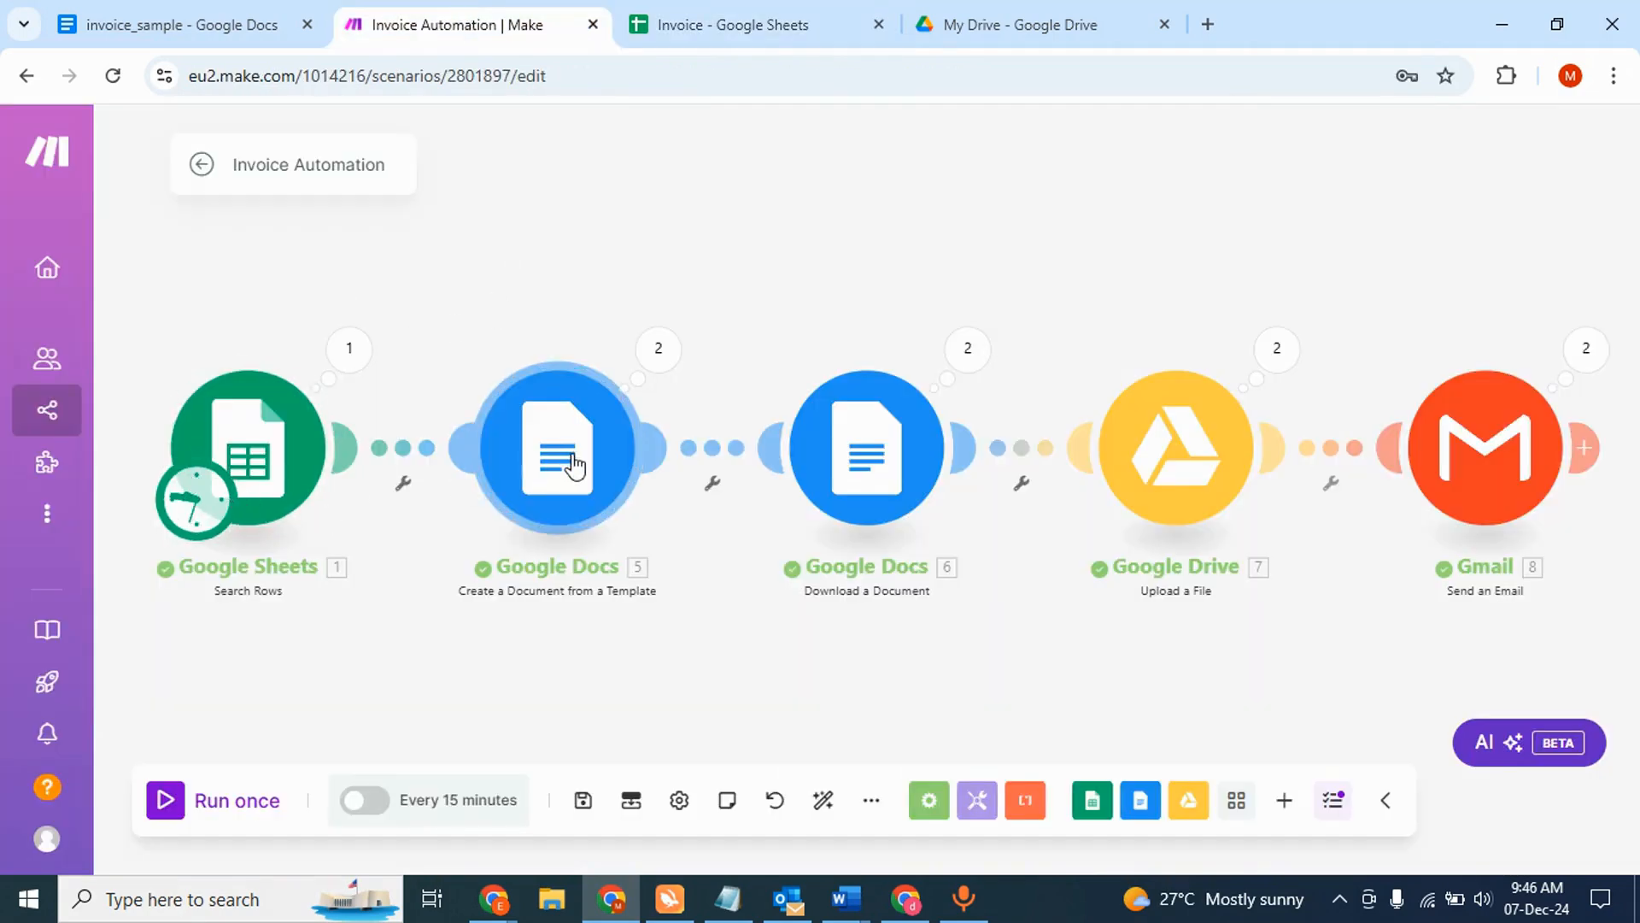
click(213, 20)
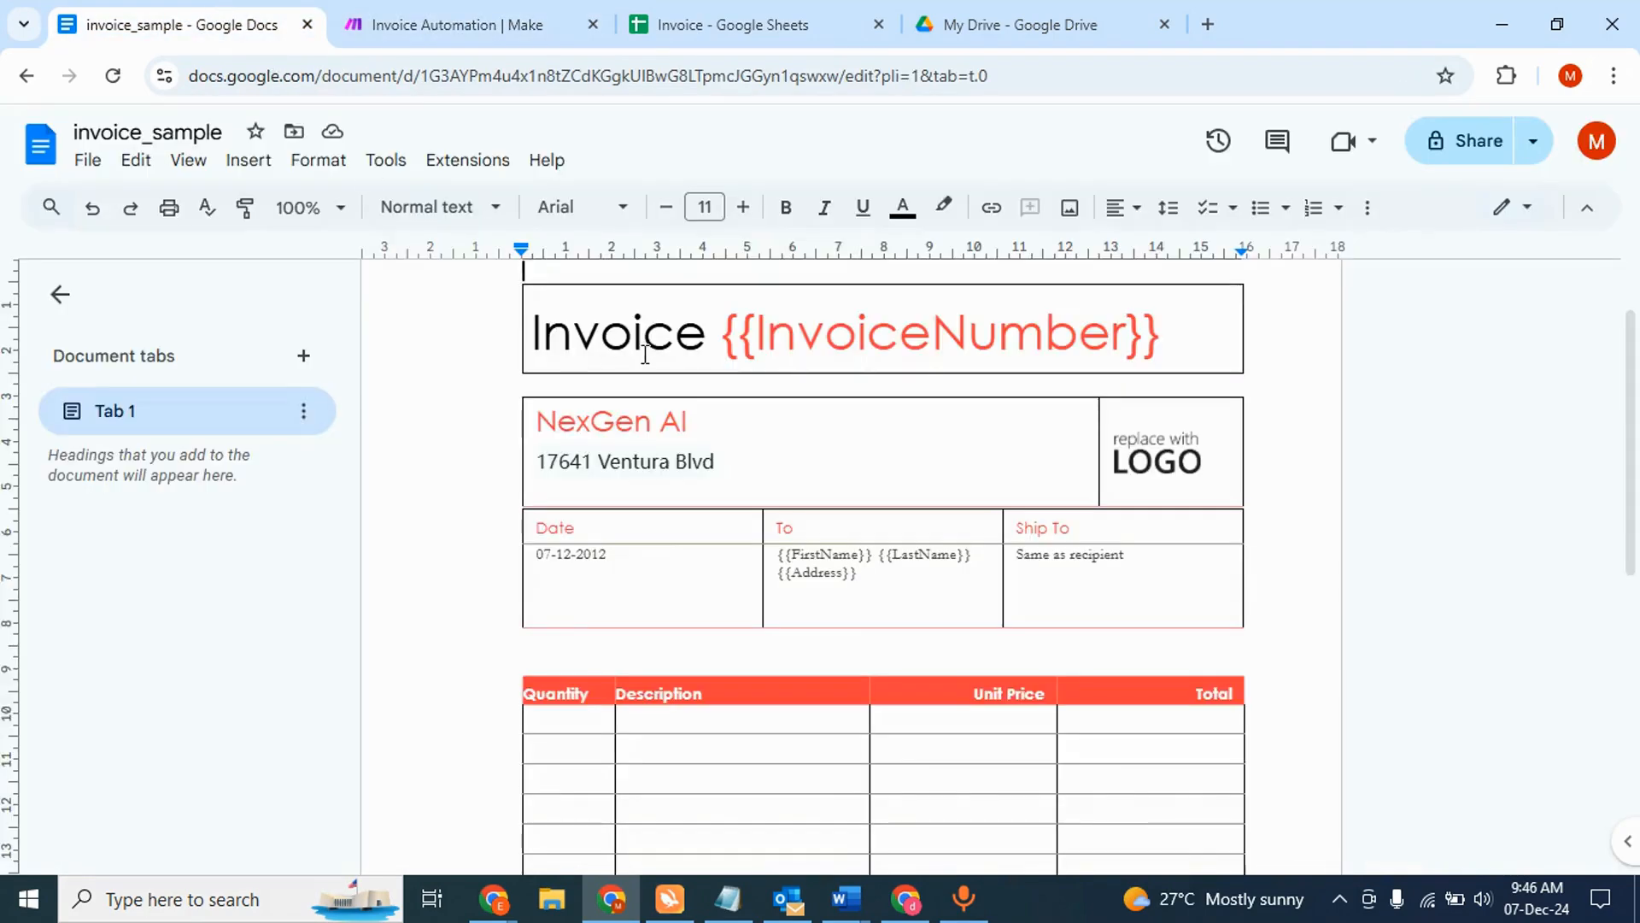
scroll(715, 422, up, 2)
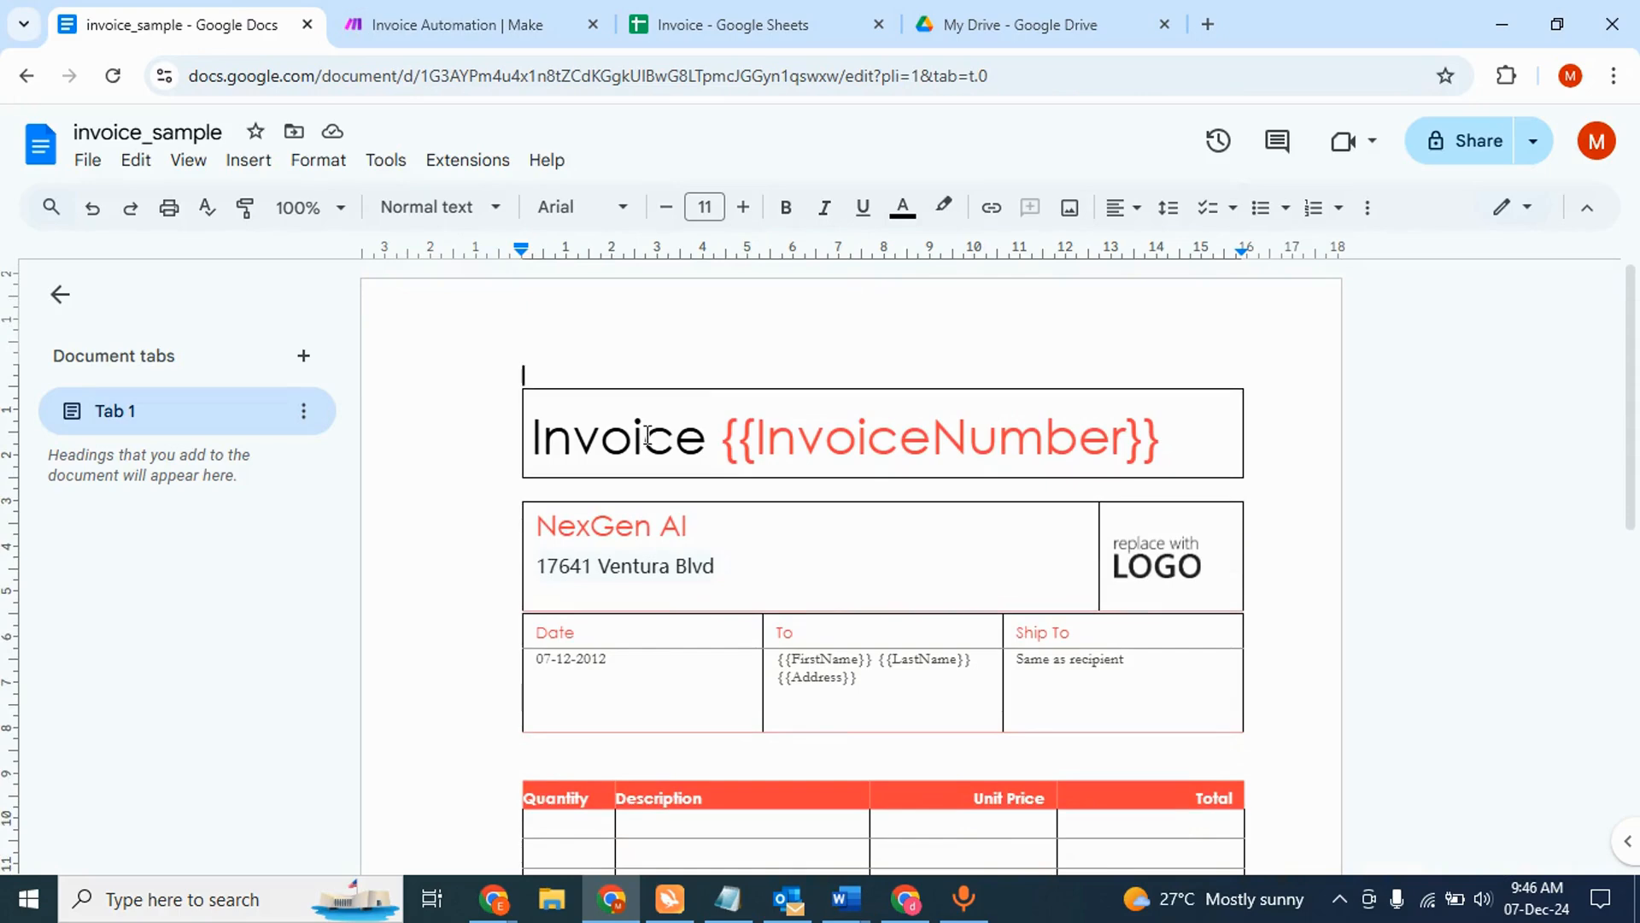
scroll(596, 444, down, 1)
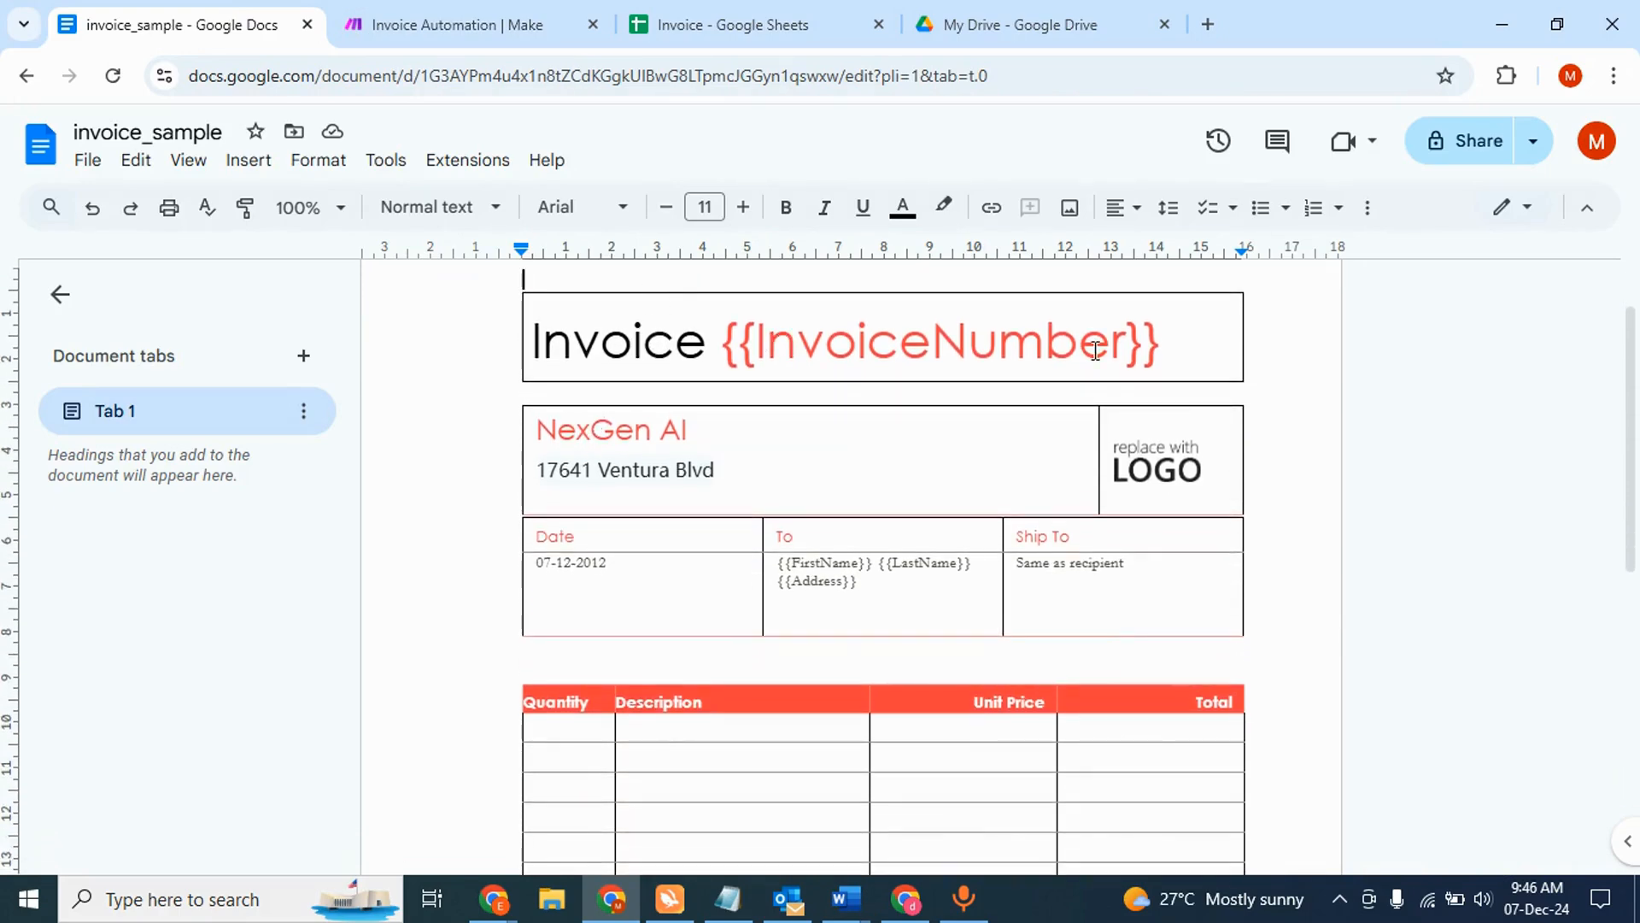
drag(1163, 342, 731, 340)
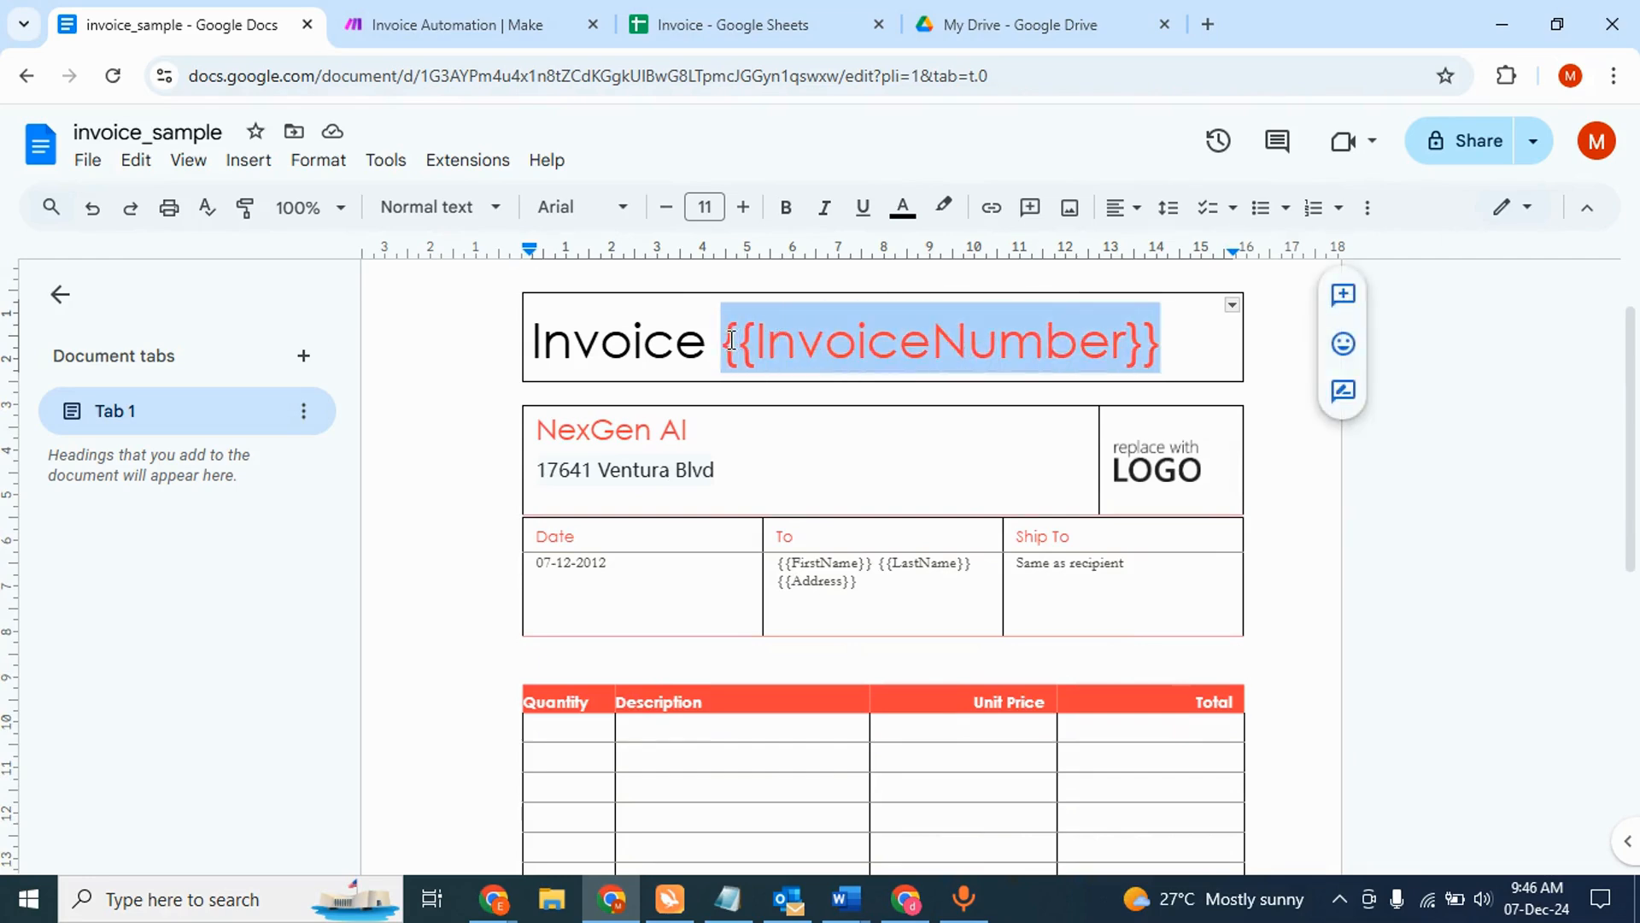
scroll(802, 483, down, 1)
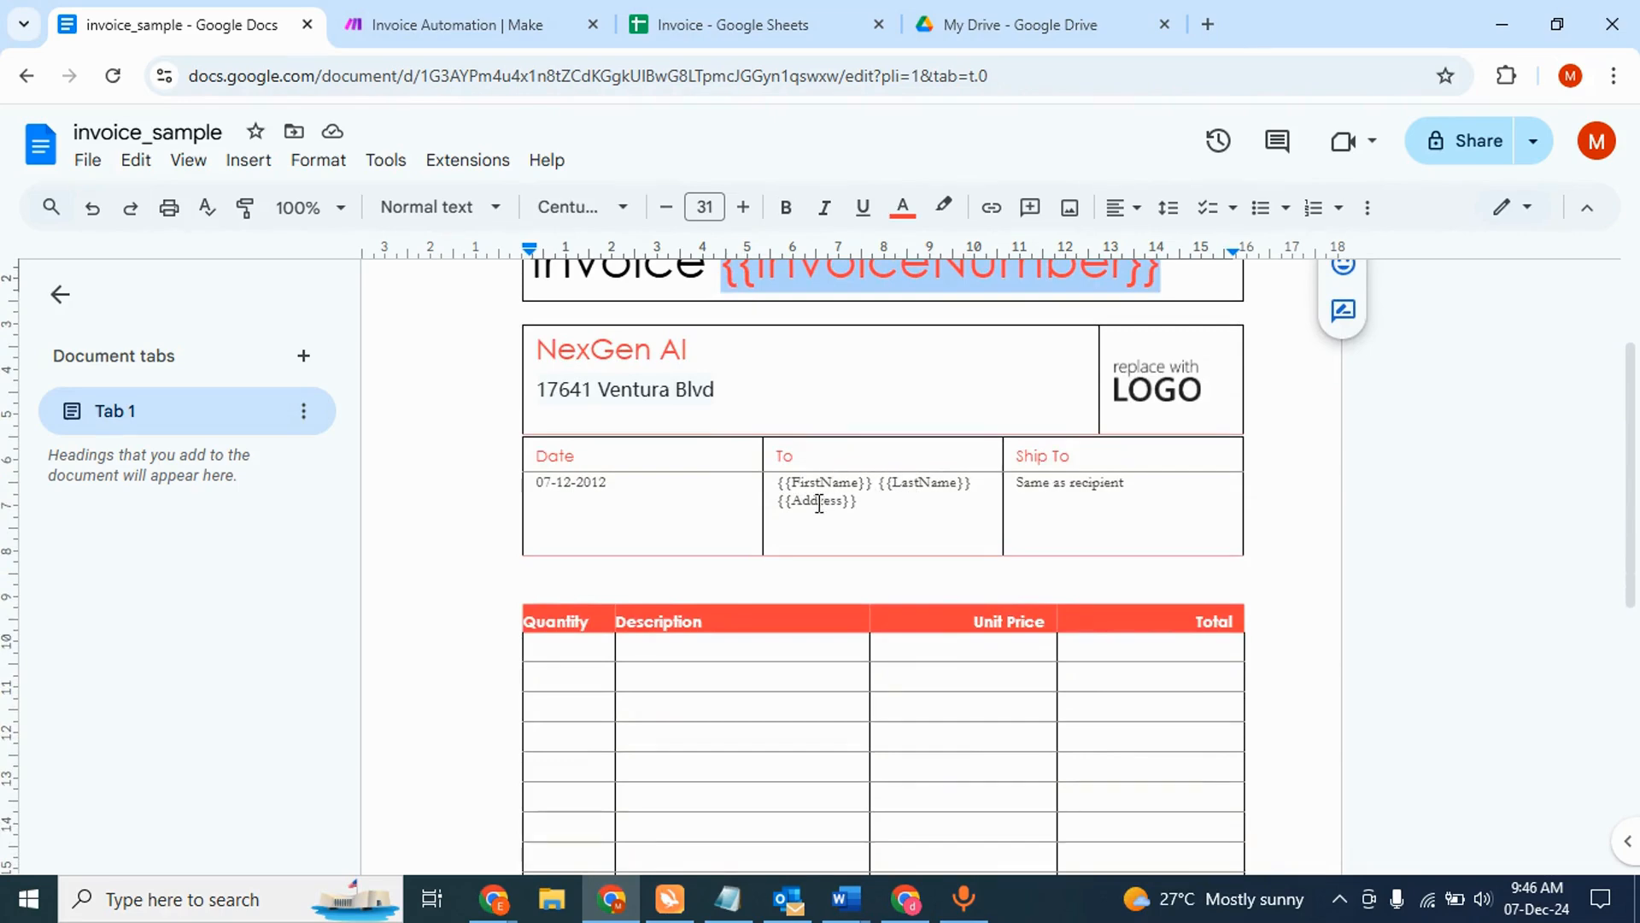
scroll(849, 419, up, 1)
click(1169, 376)
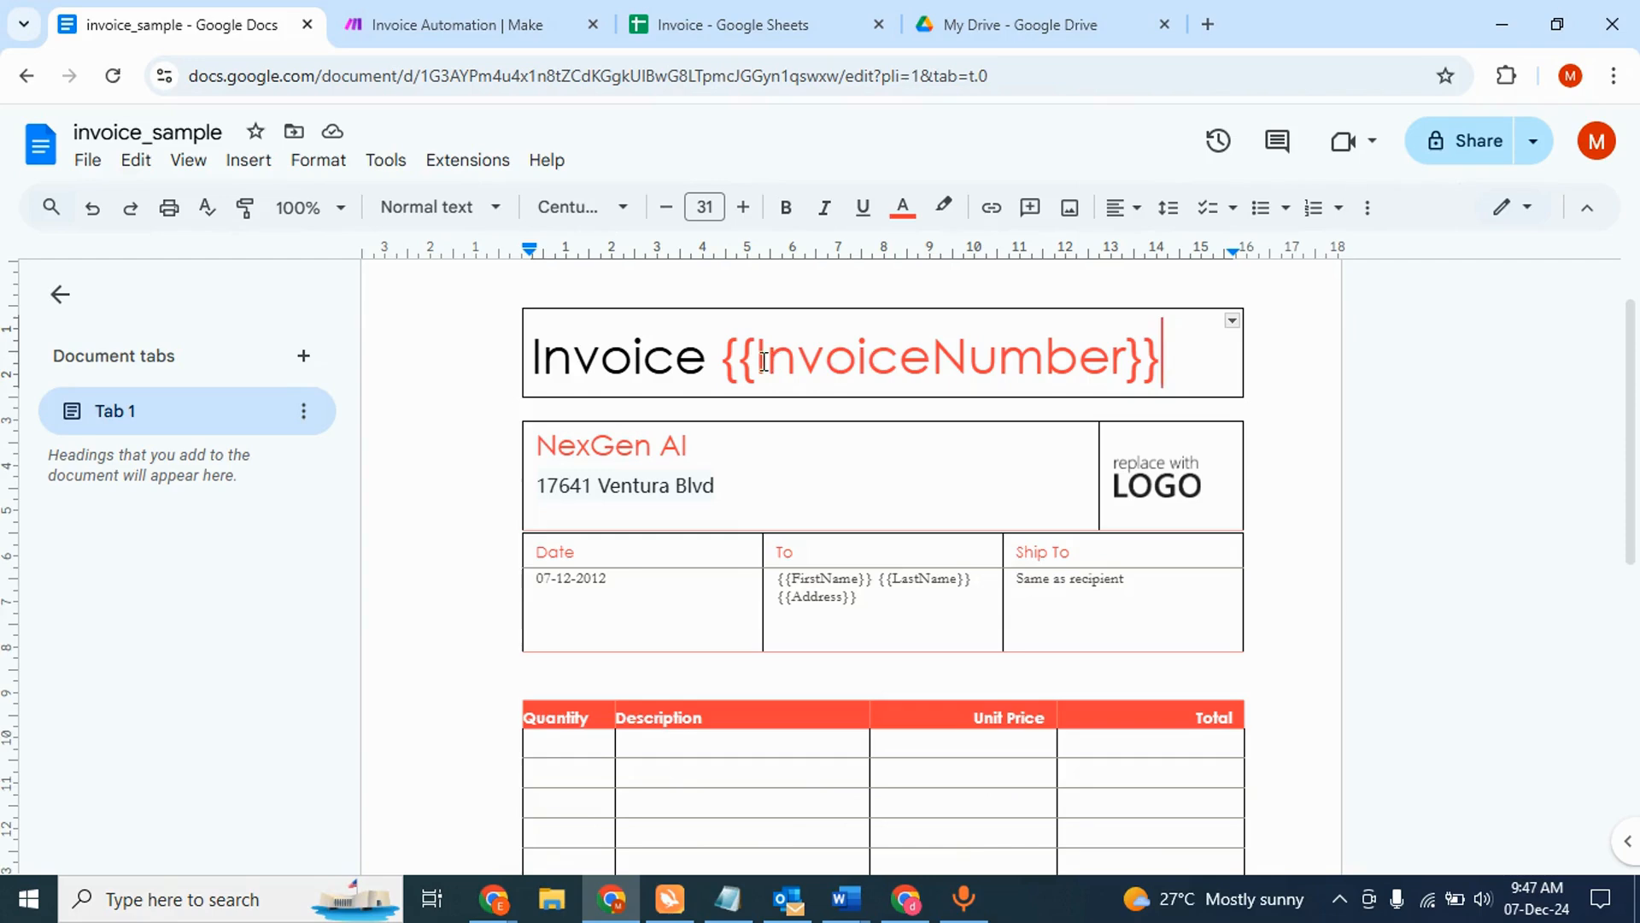
click(512, 34)
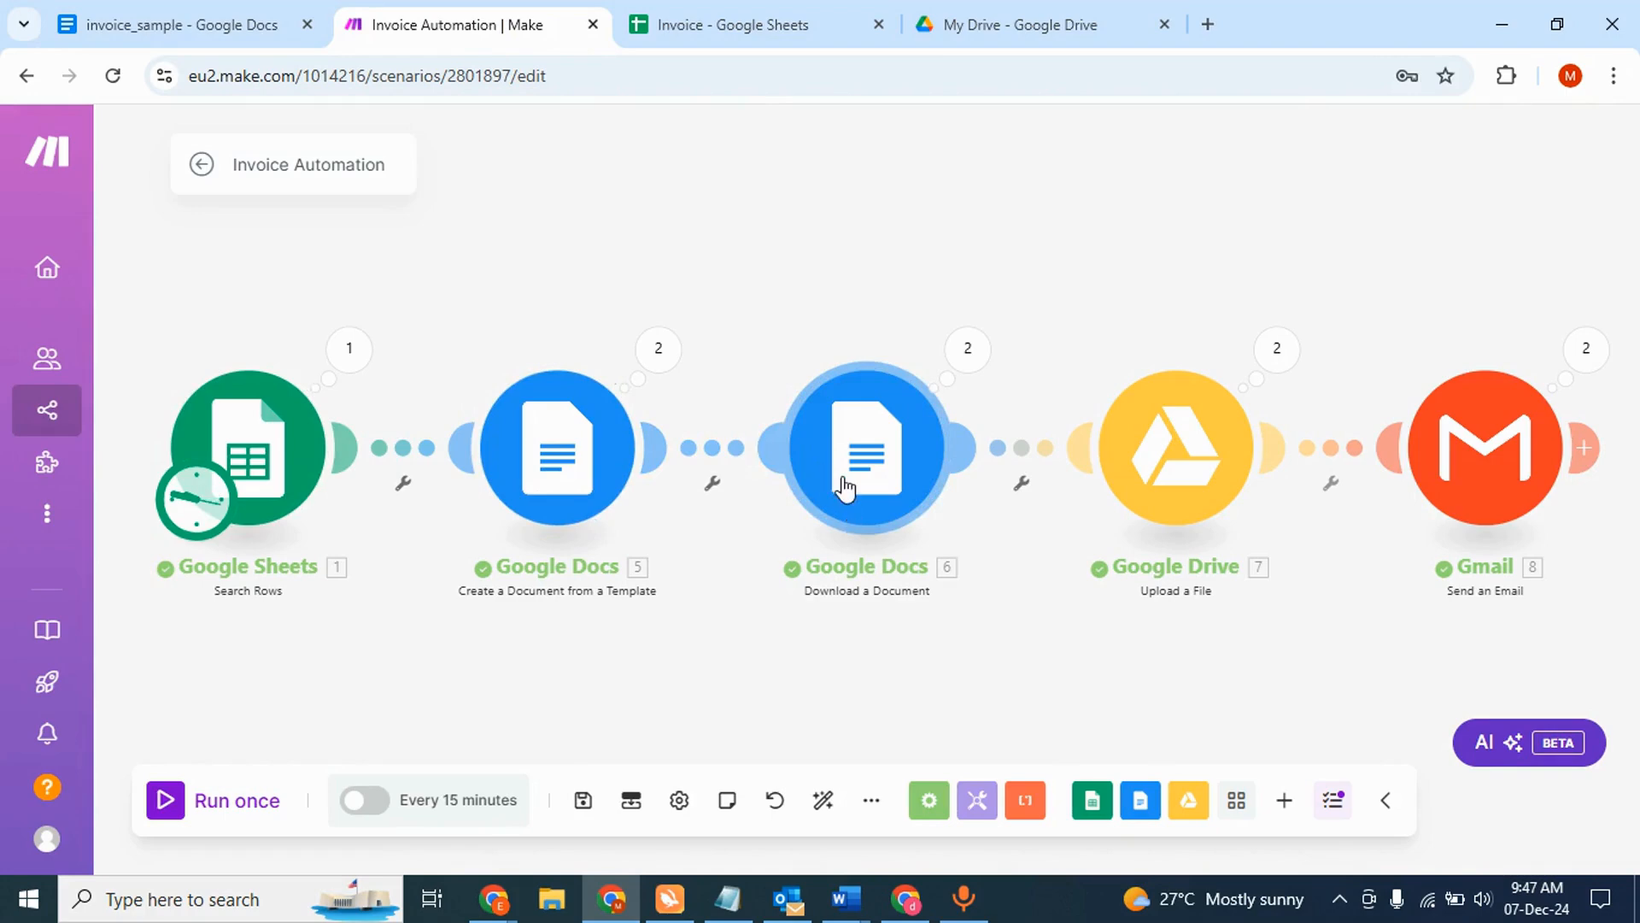
- Confirm Download a Document exports as PDF and check the Google Drive upload module's connection
click(843, 448)
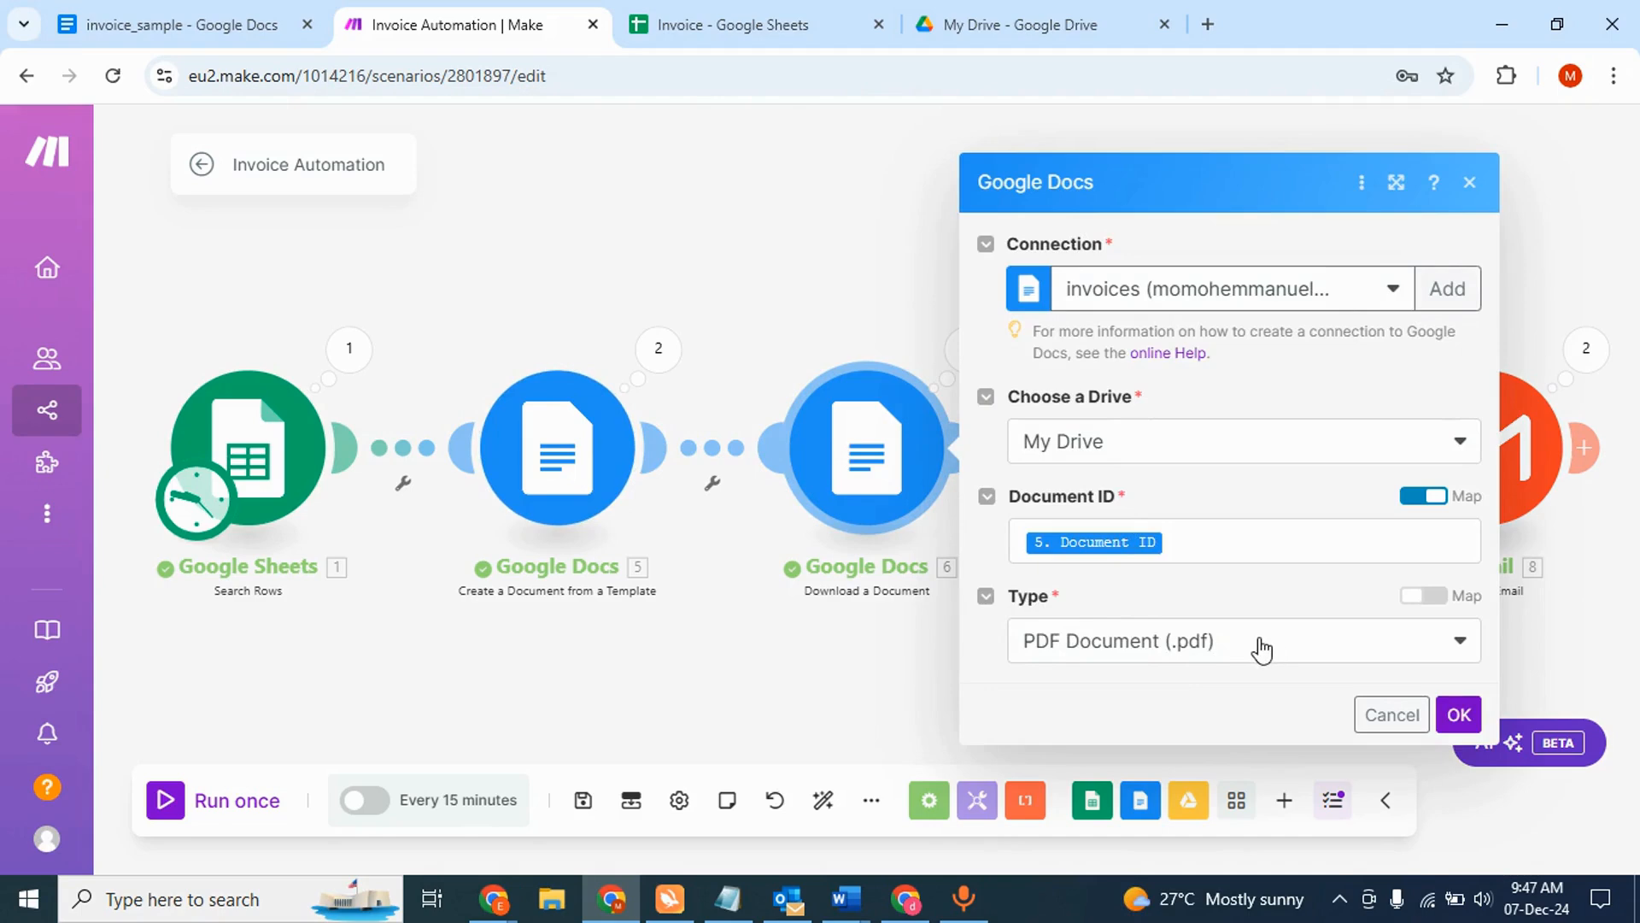
click(854, 641)
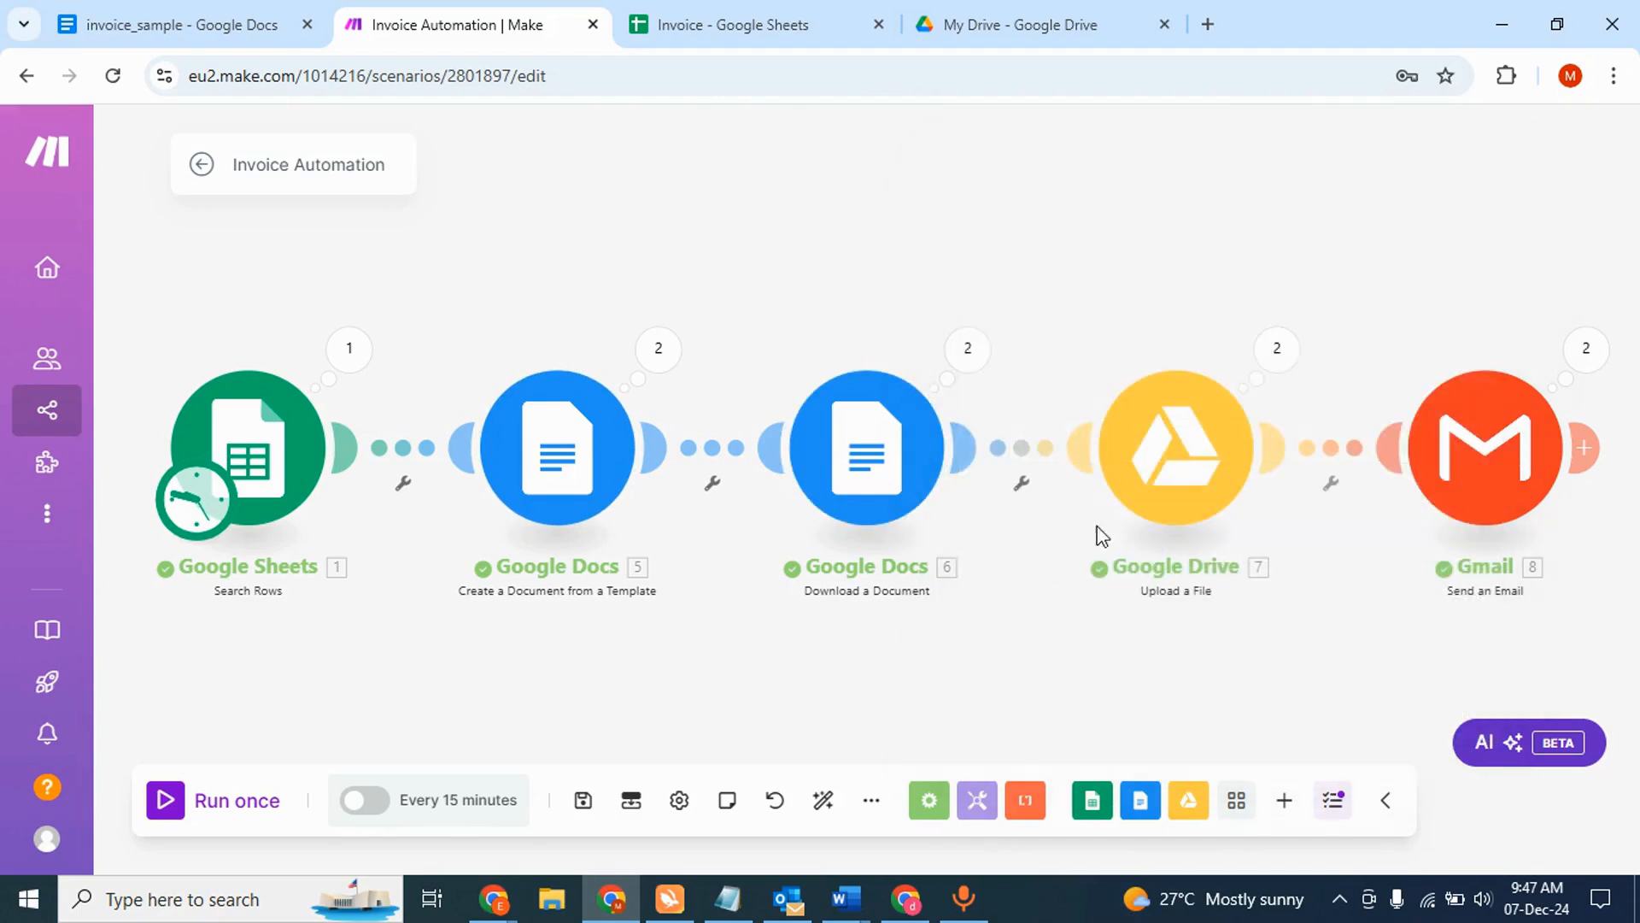
click(1150, 476)
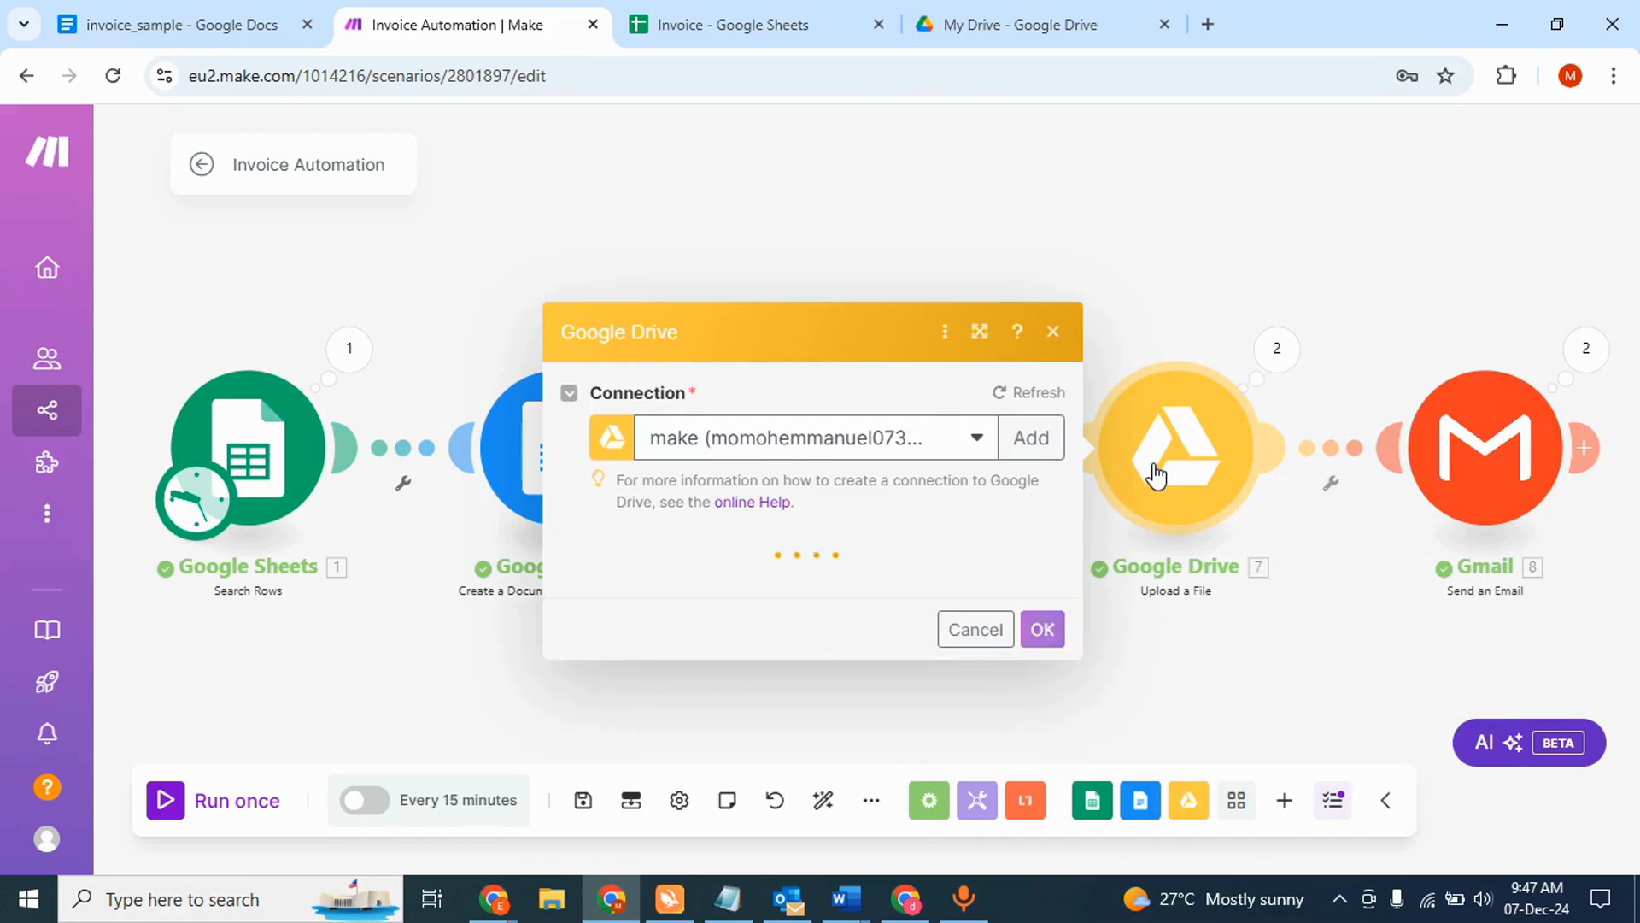
click(930, 231)
- Open the invoices folder and compare the first invoice PDF (34222) with its spreadsheet row
click(989, 36)
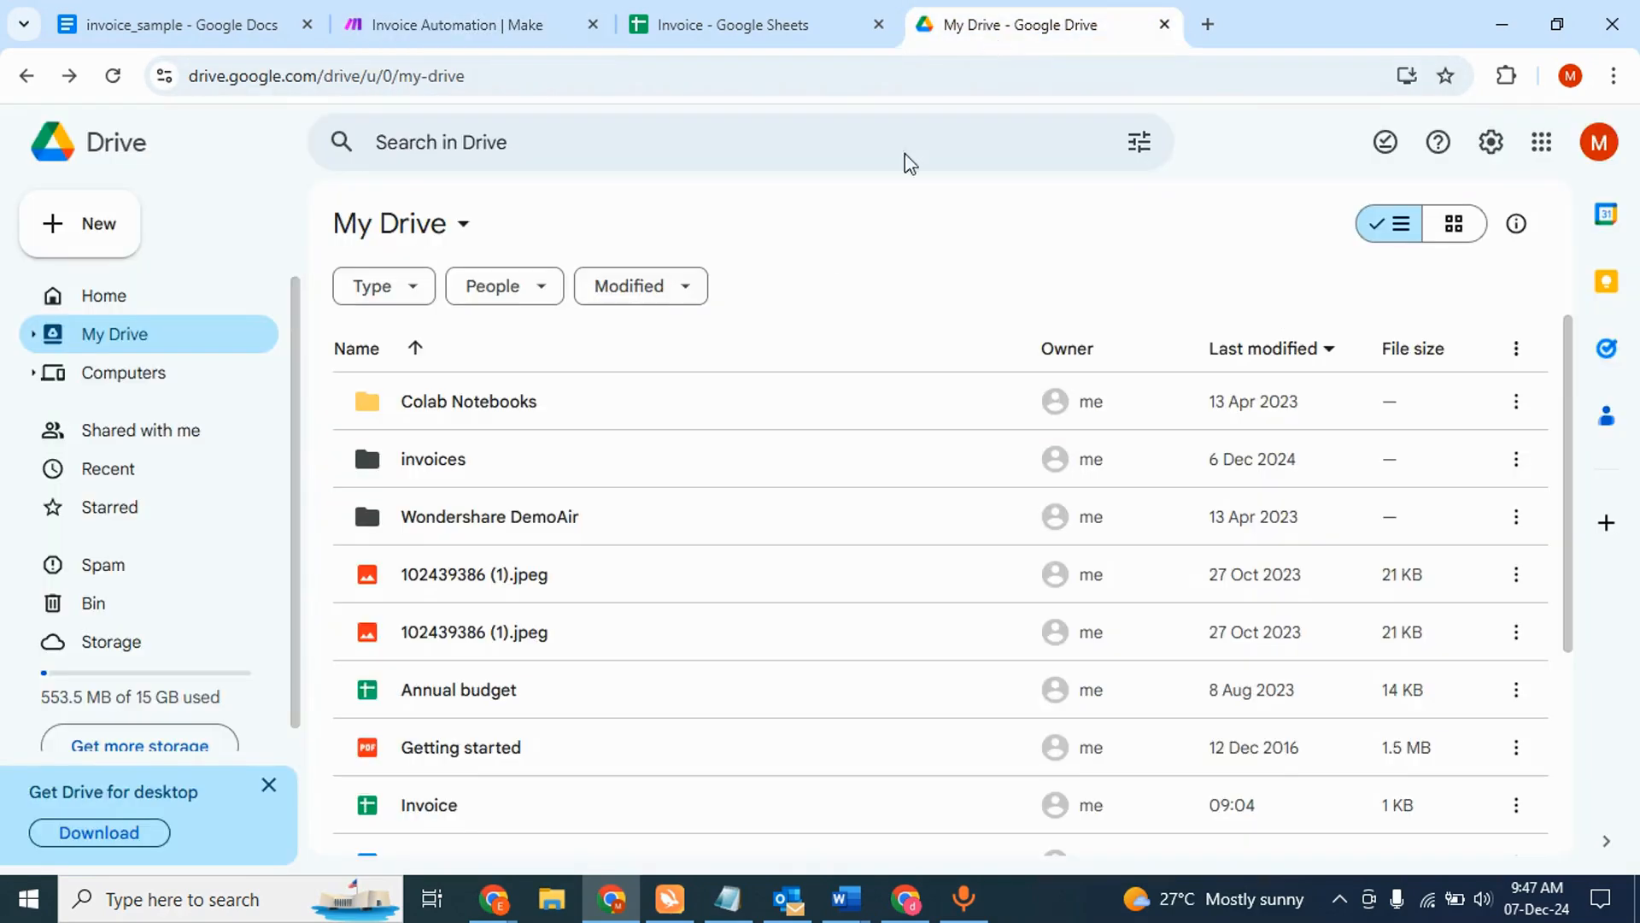
double_click(434, 466)
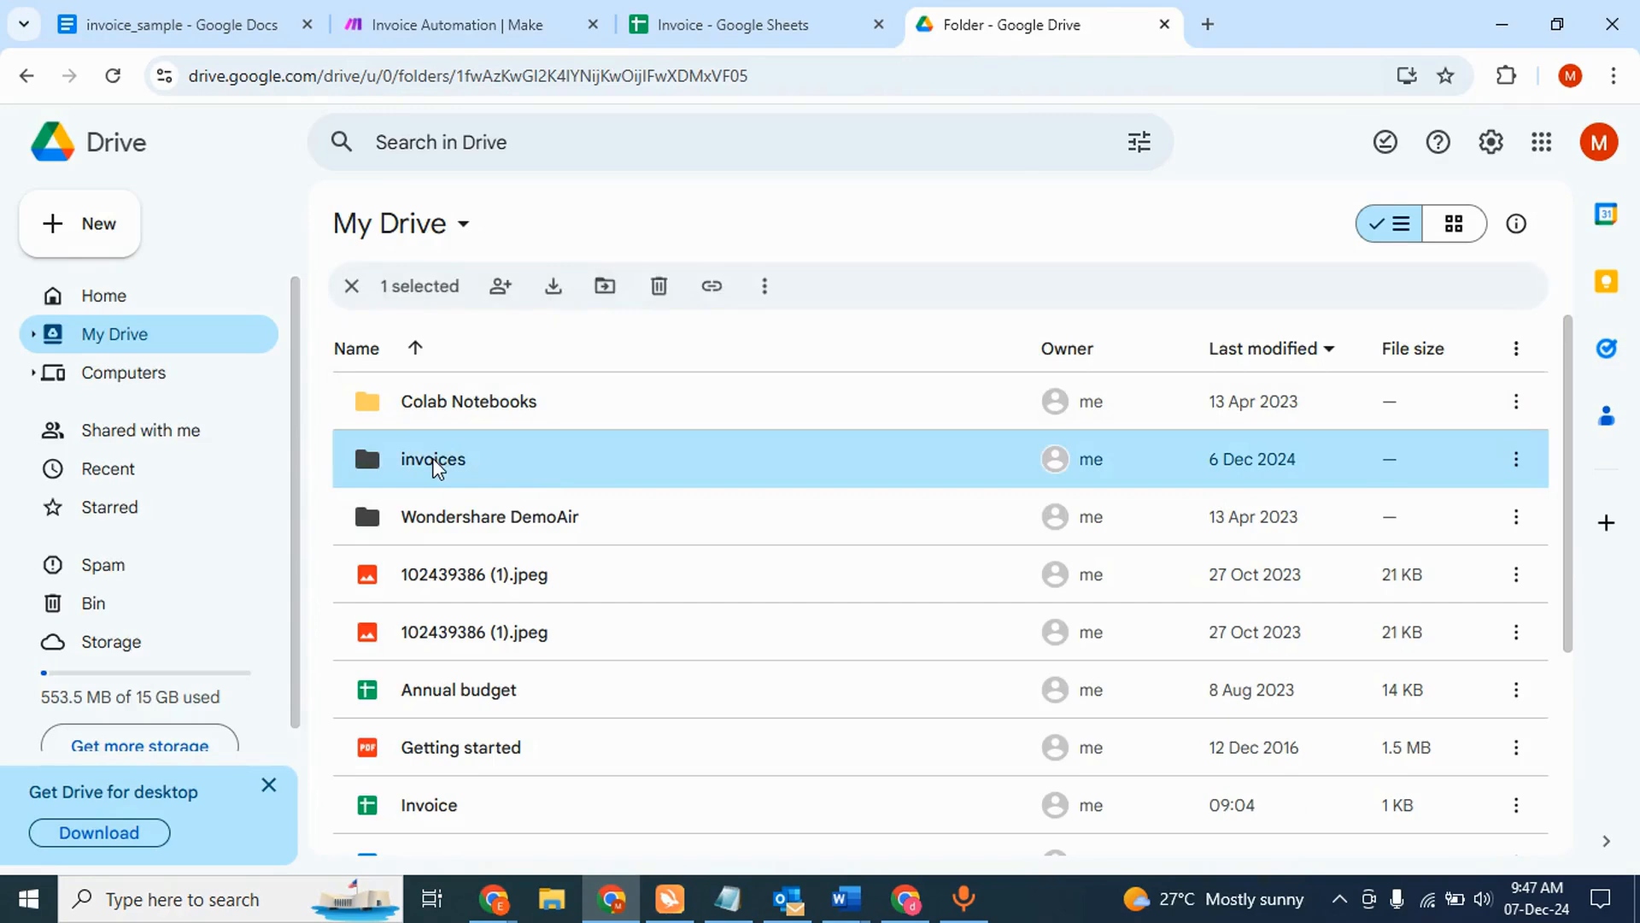
double_click(457, 410)
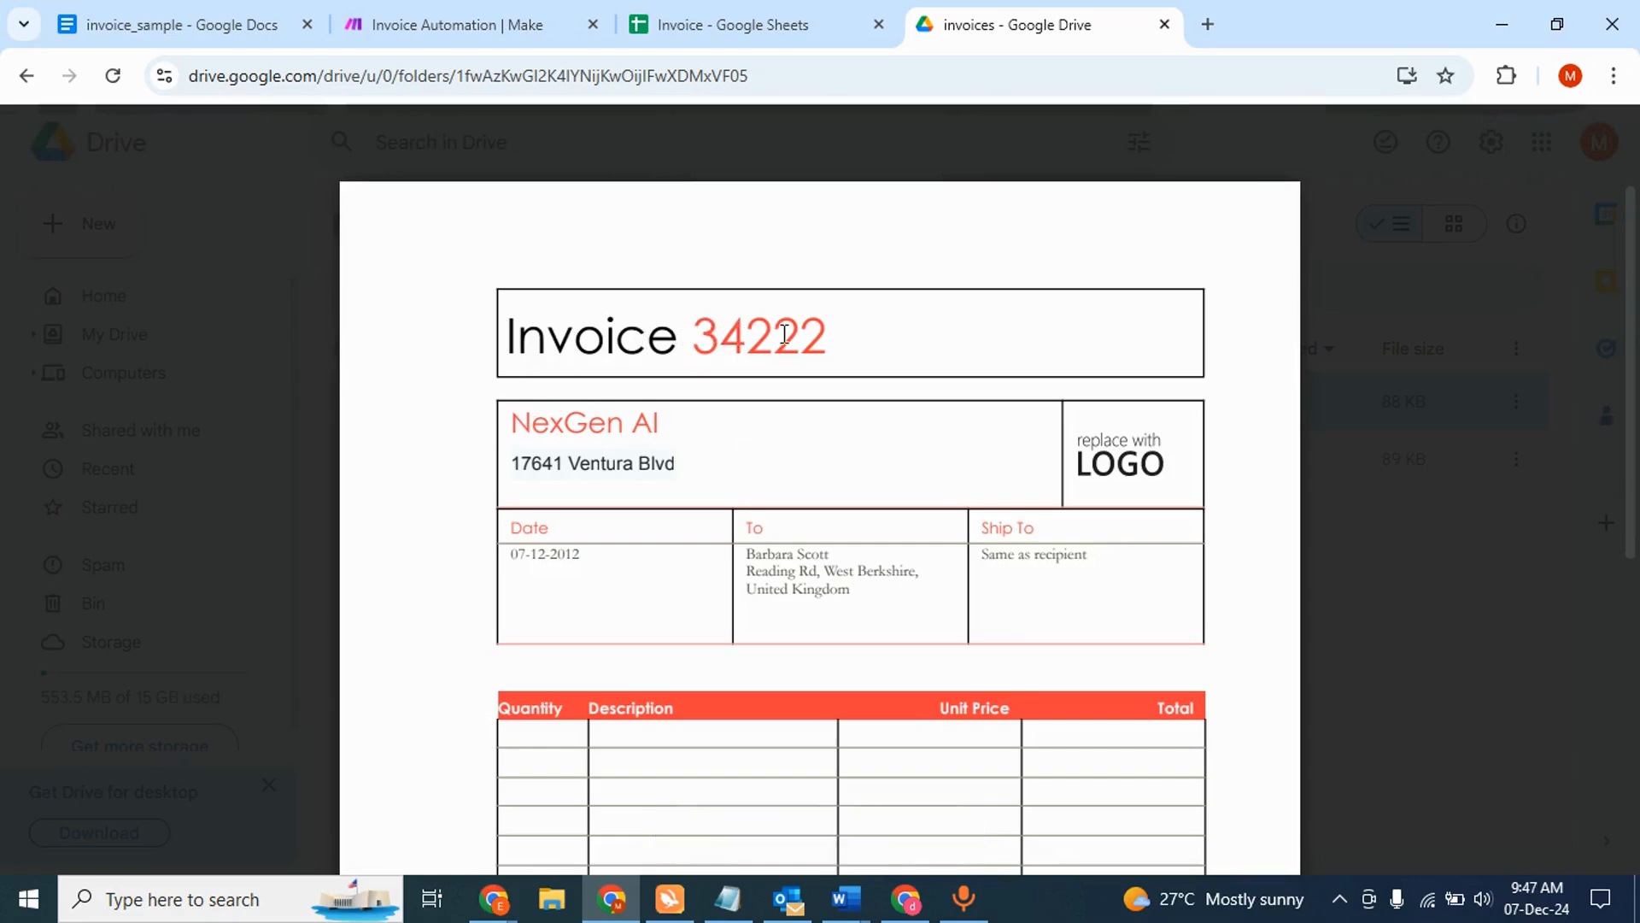
click(750, 22)
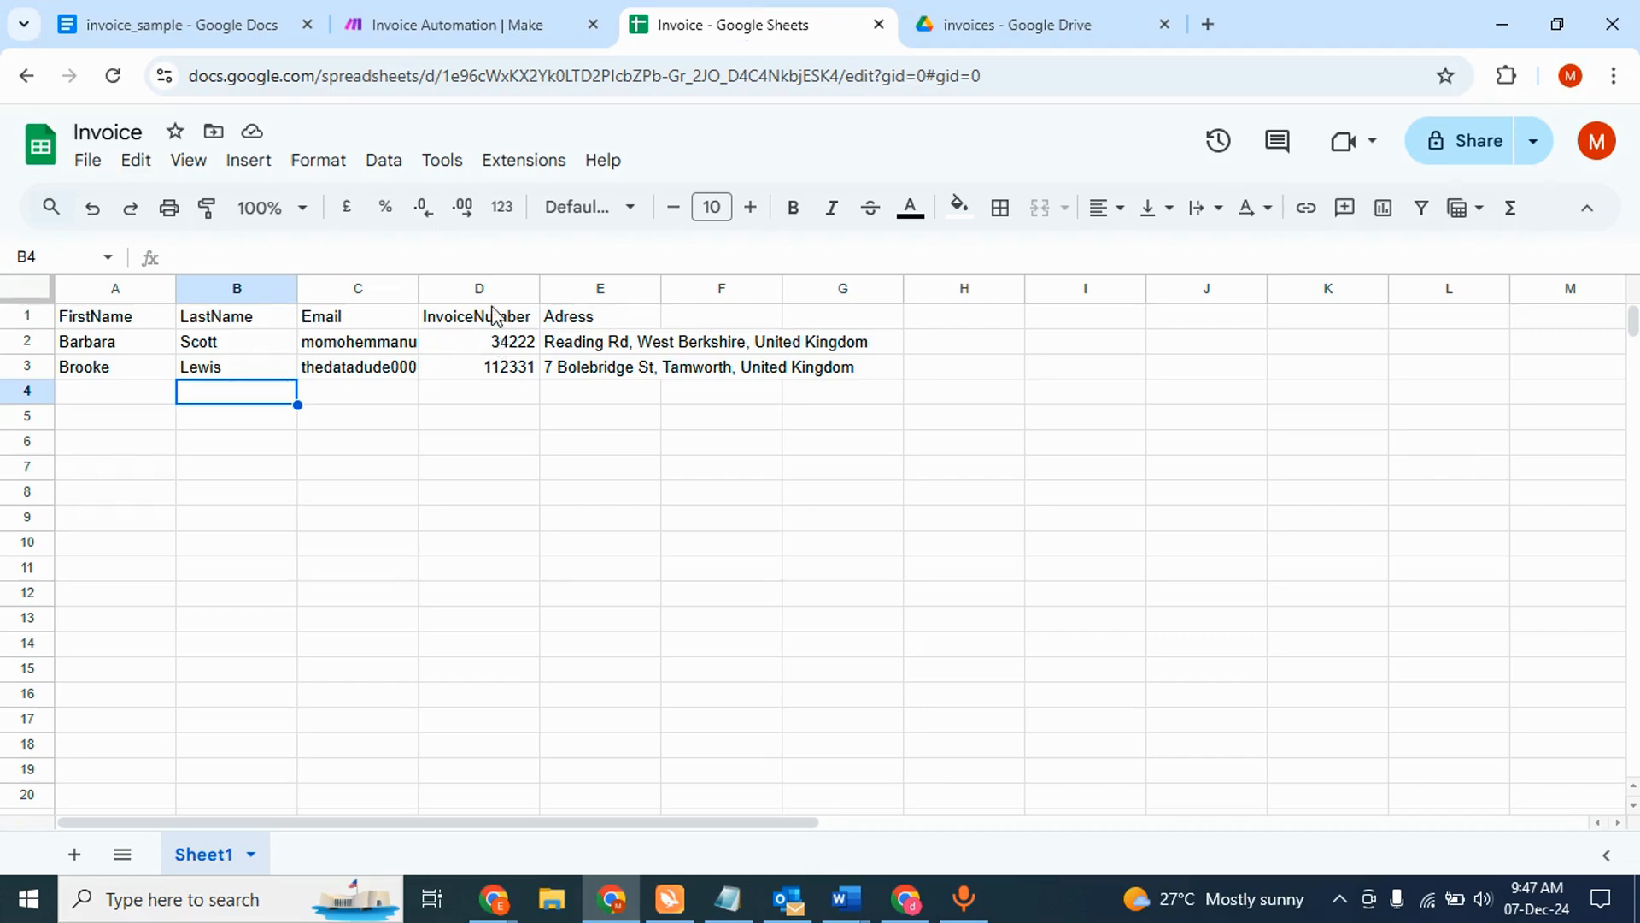
click(991, 20)
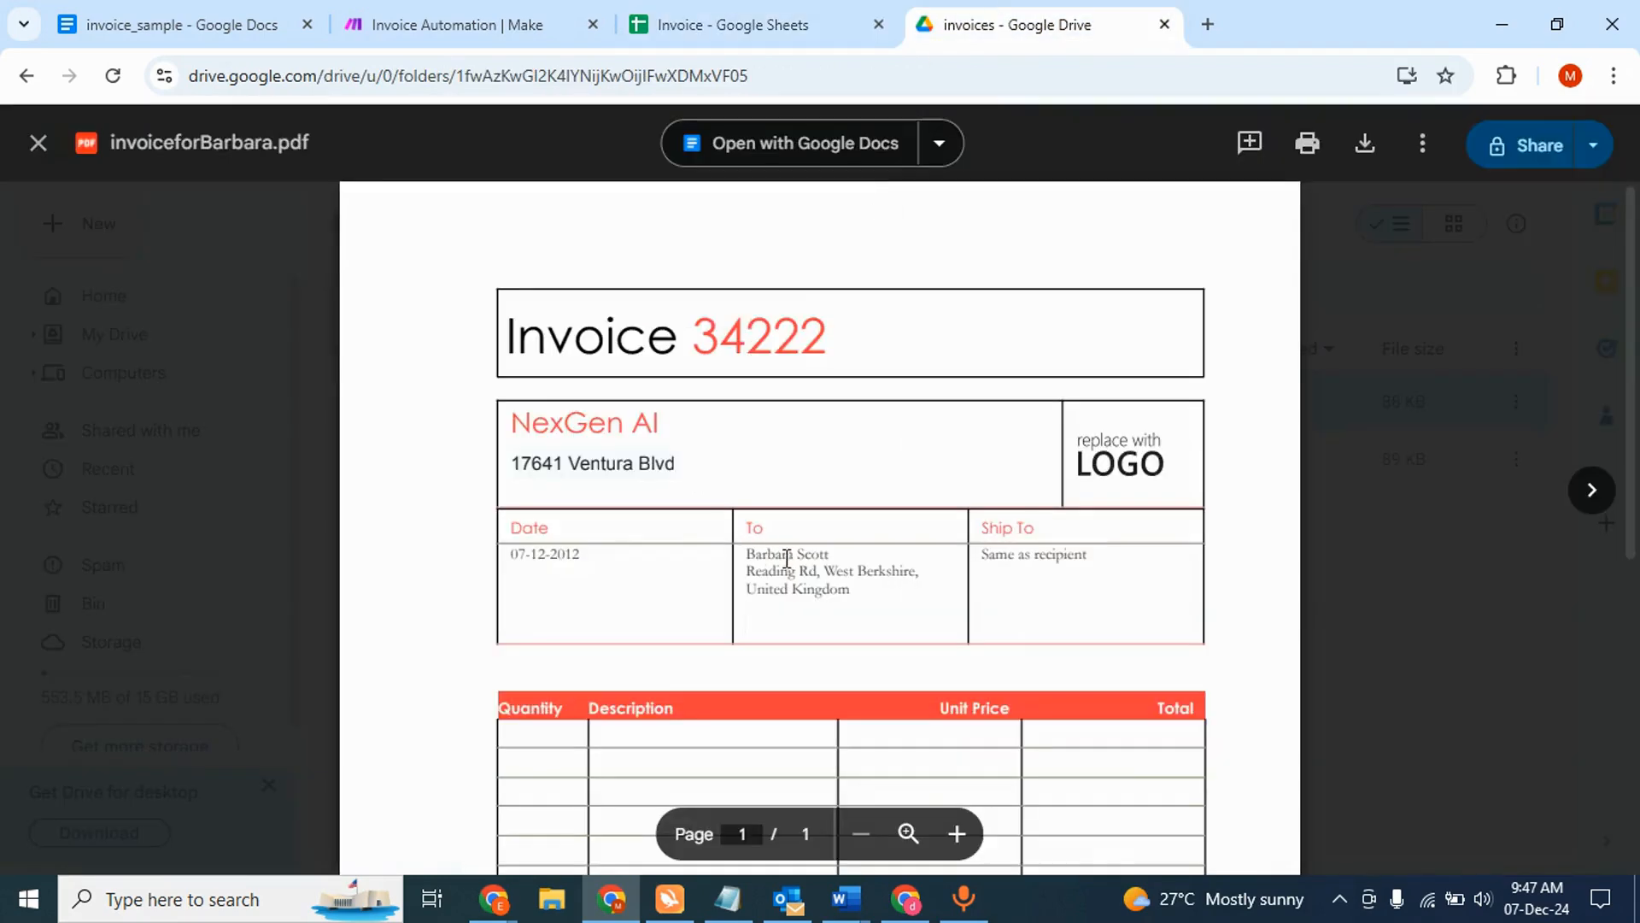
click(769, 24)
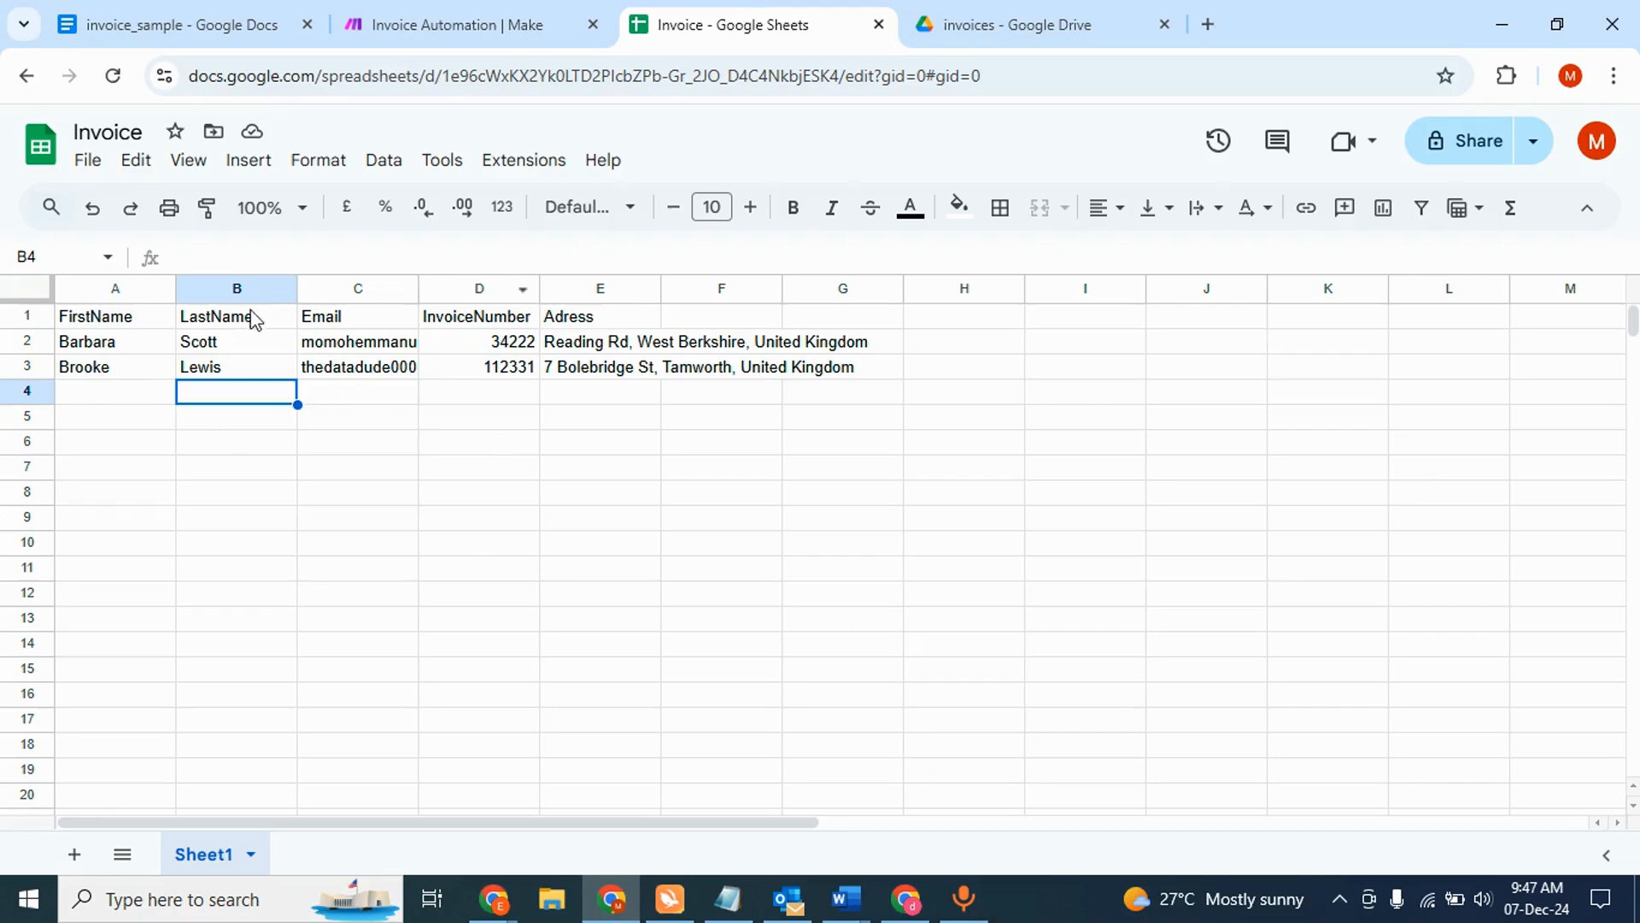
click(991, 23)
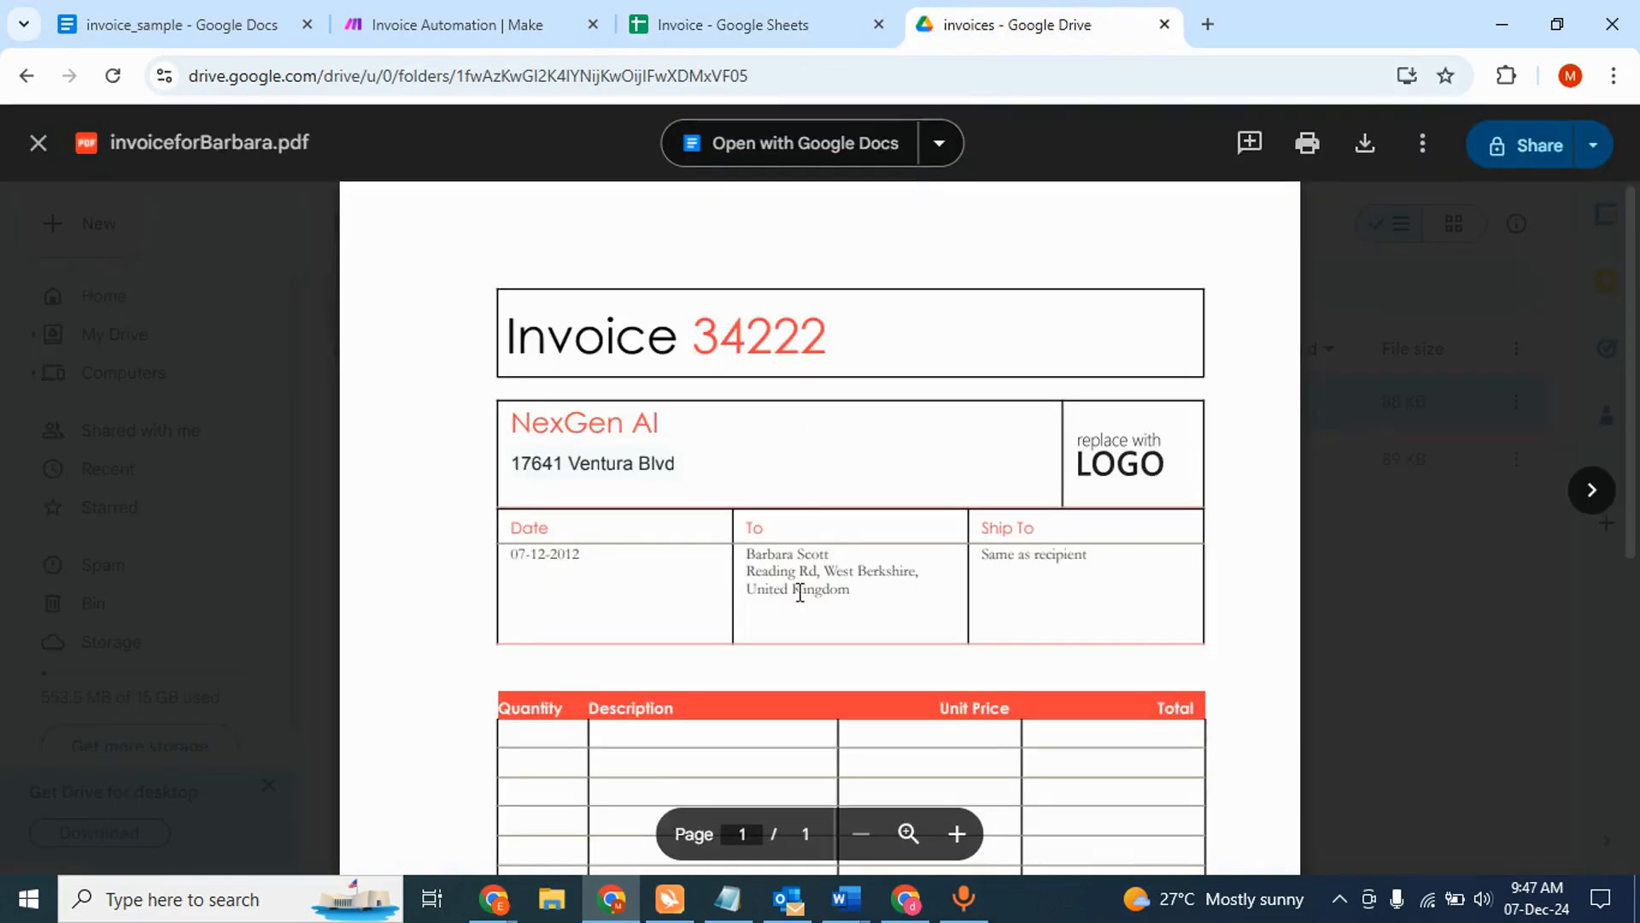
click(769, 24)
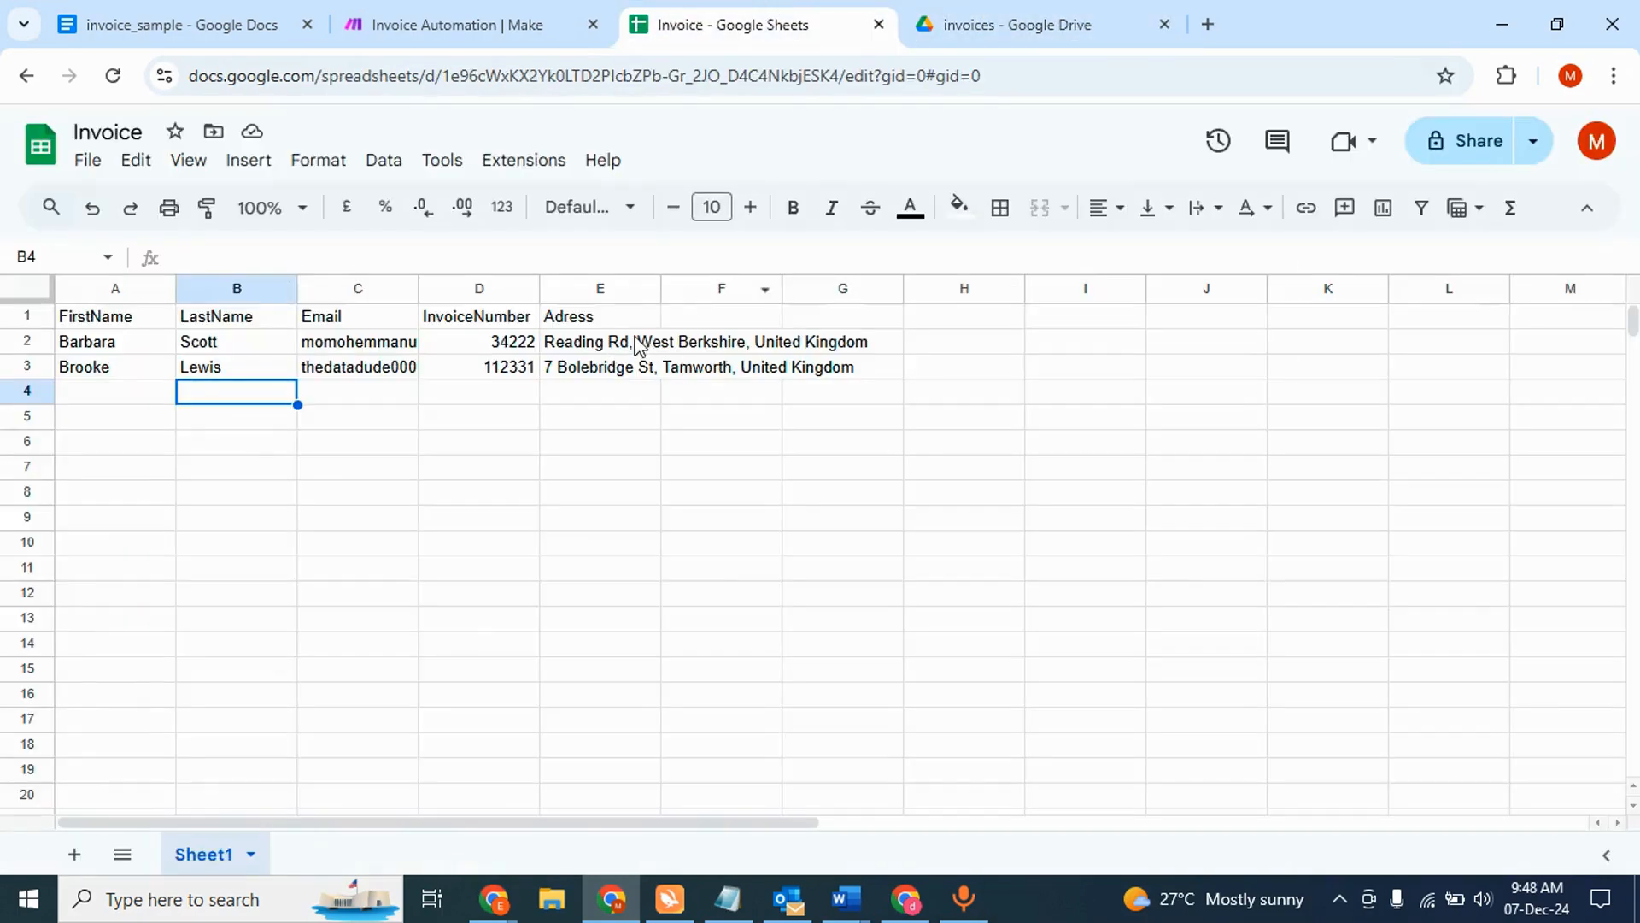
click(995, 26)
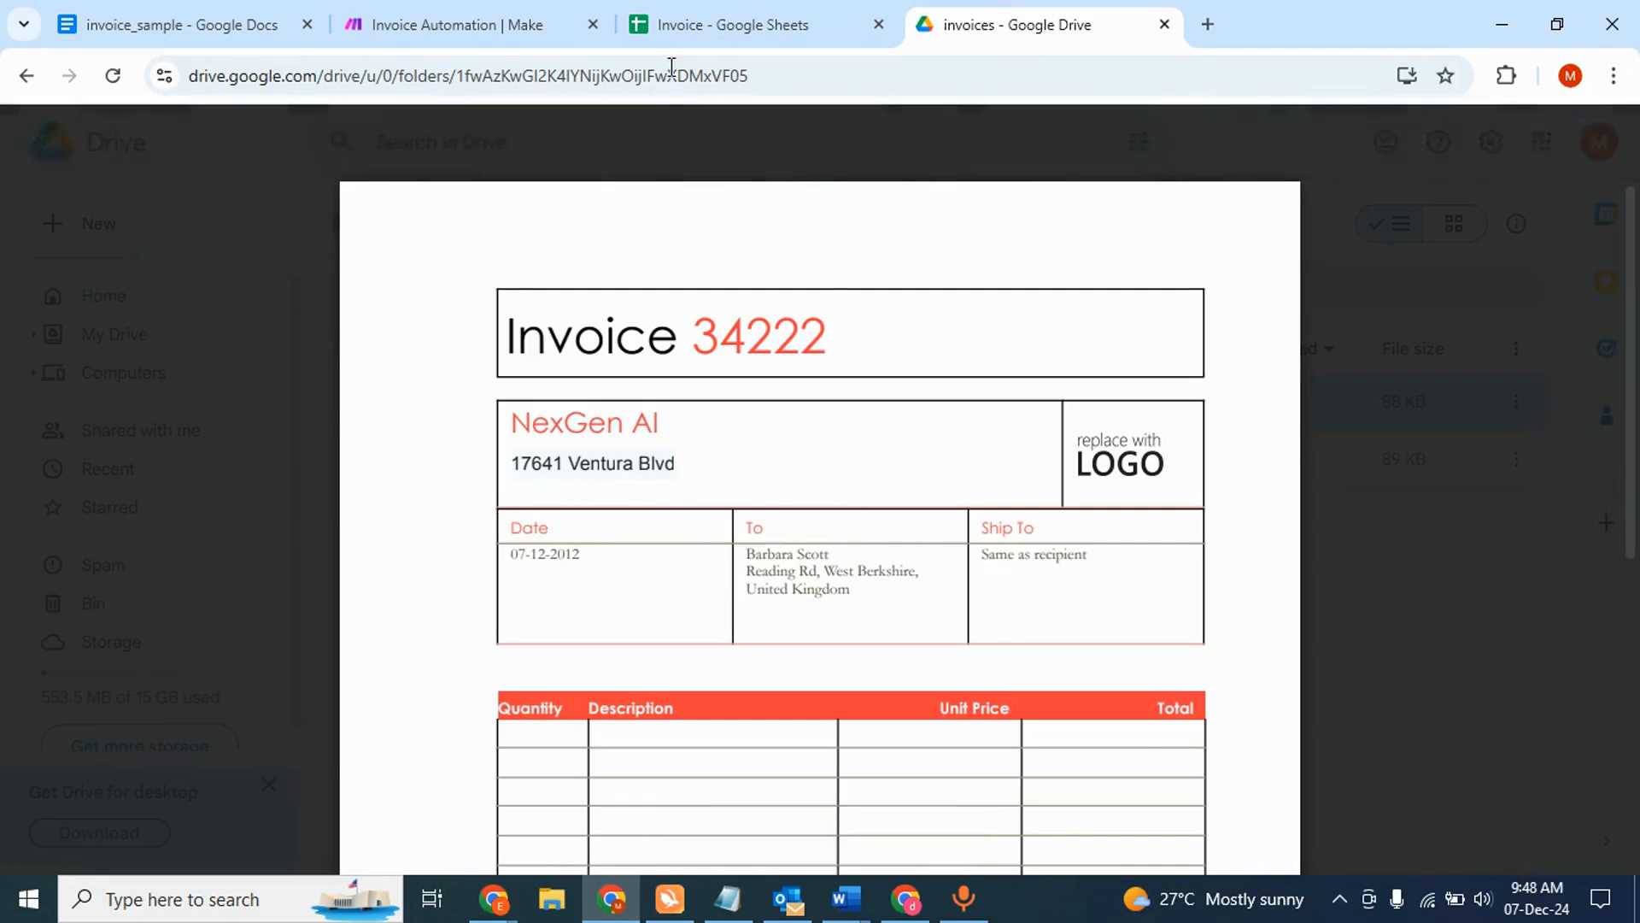
click(681, 13)
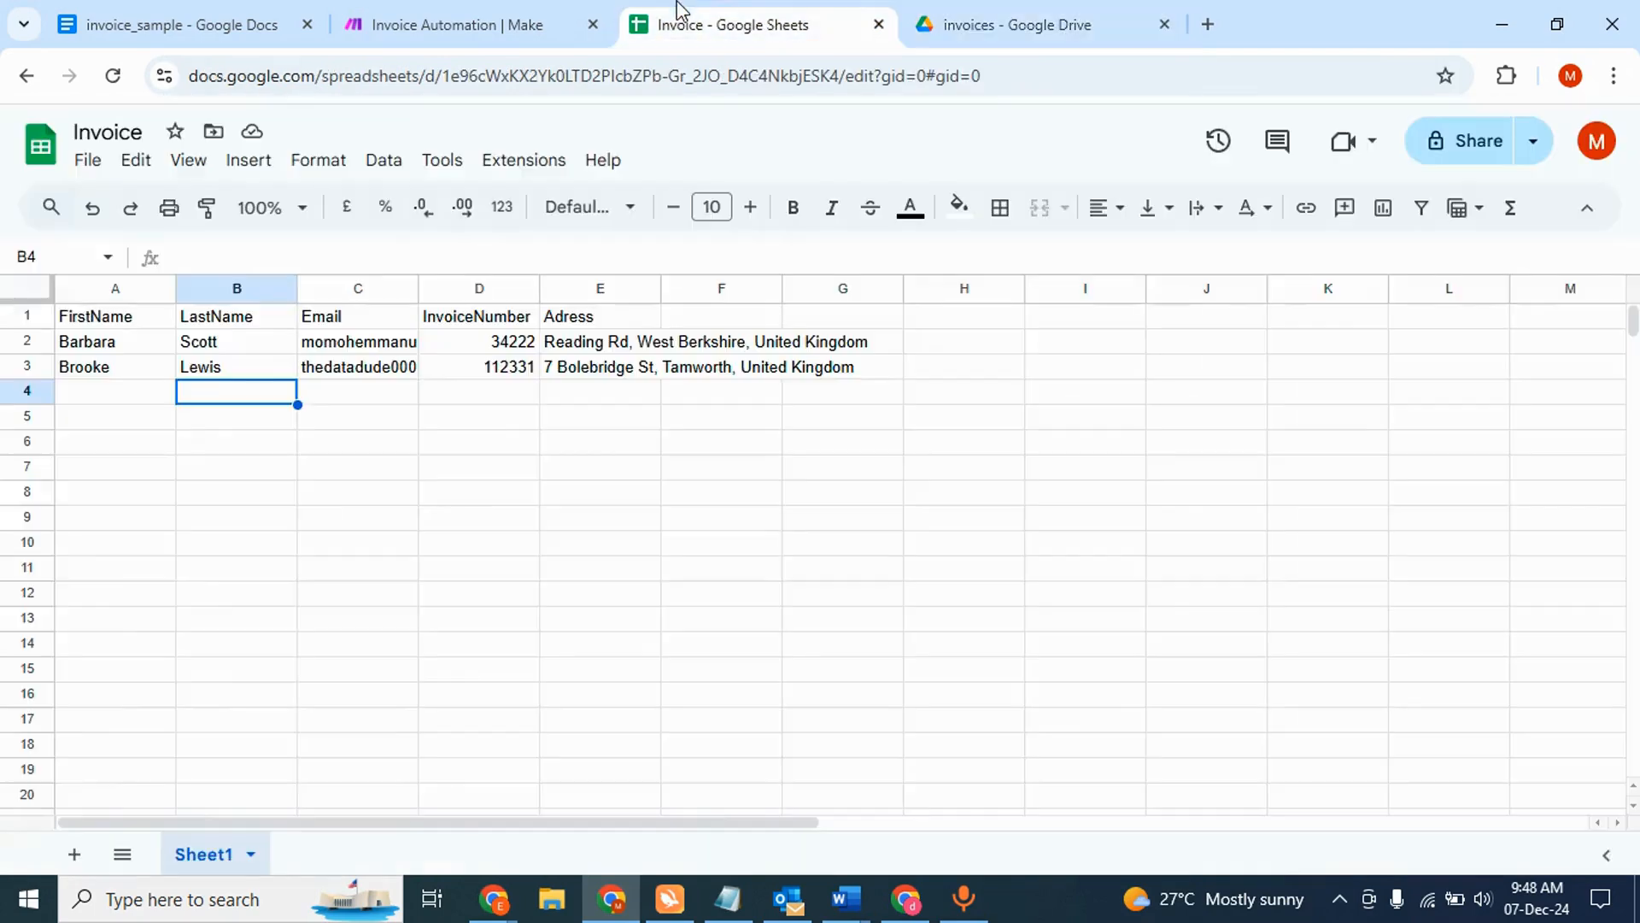
click(1034, 19)
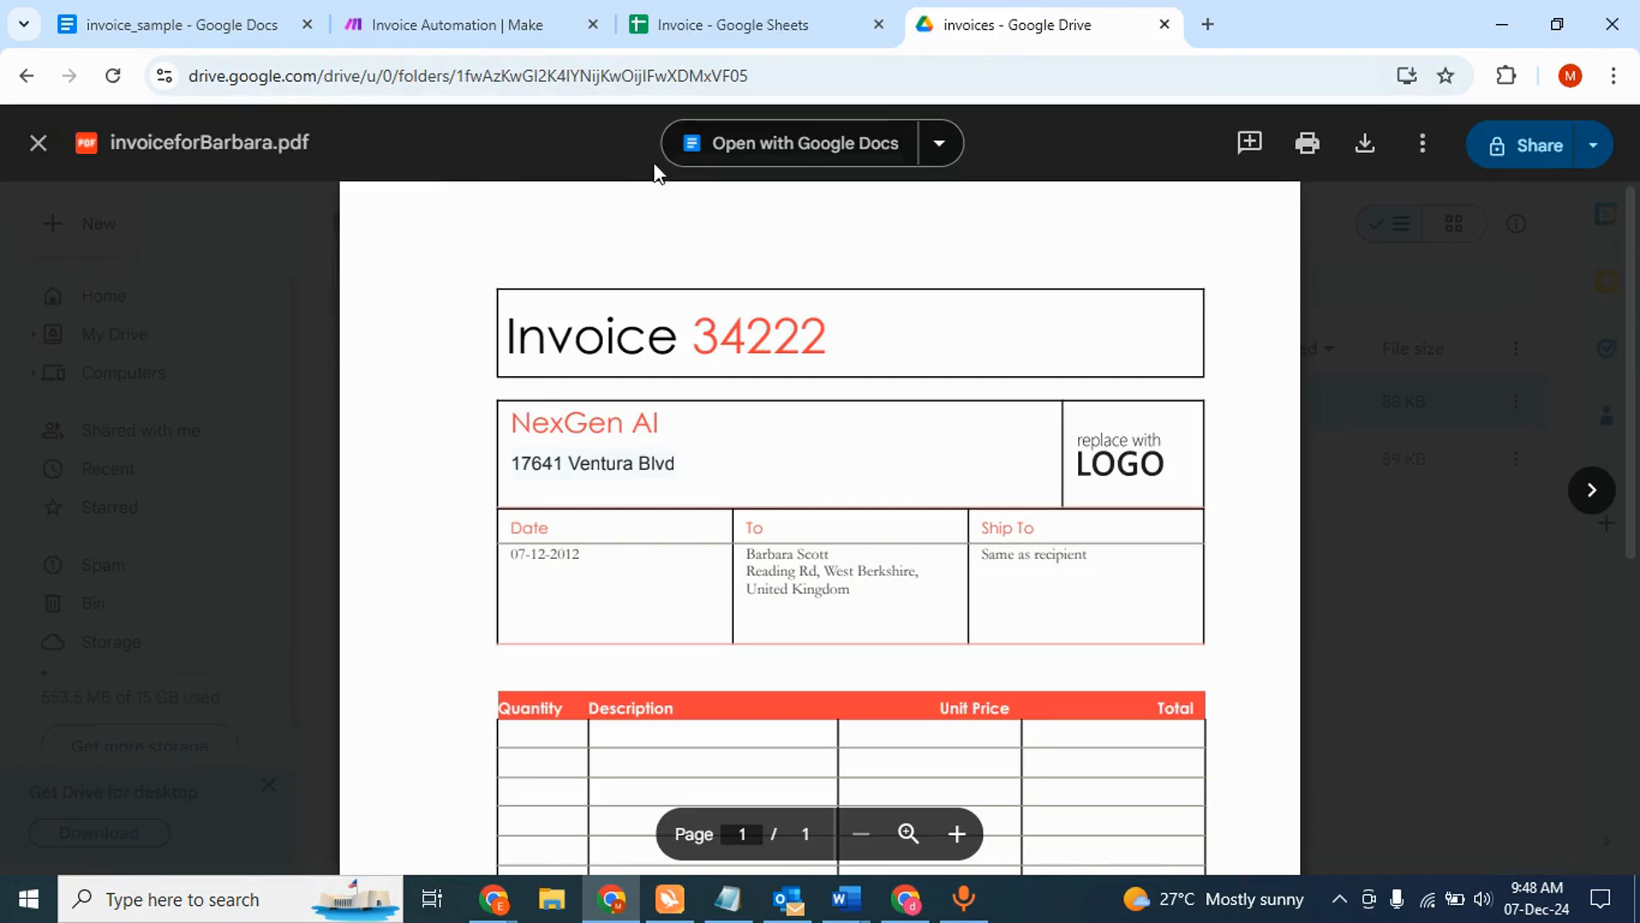
click(38, 143)
- Confirm the second invoice PDF's number 112331 matches cell D3 in the sheet
double_click(484, 462)
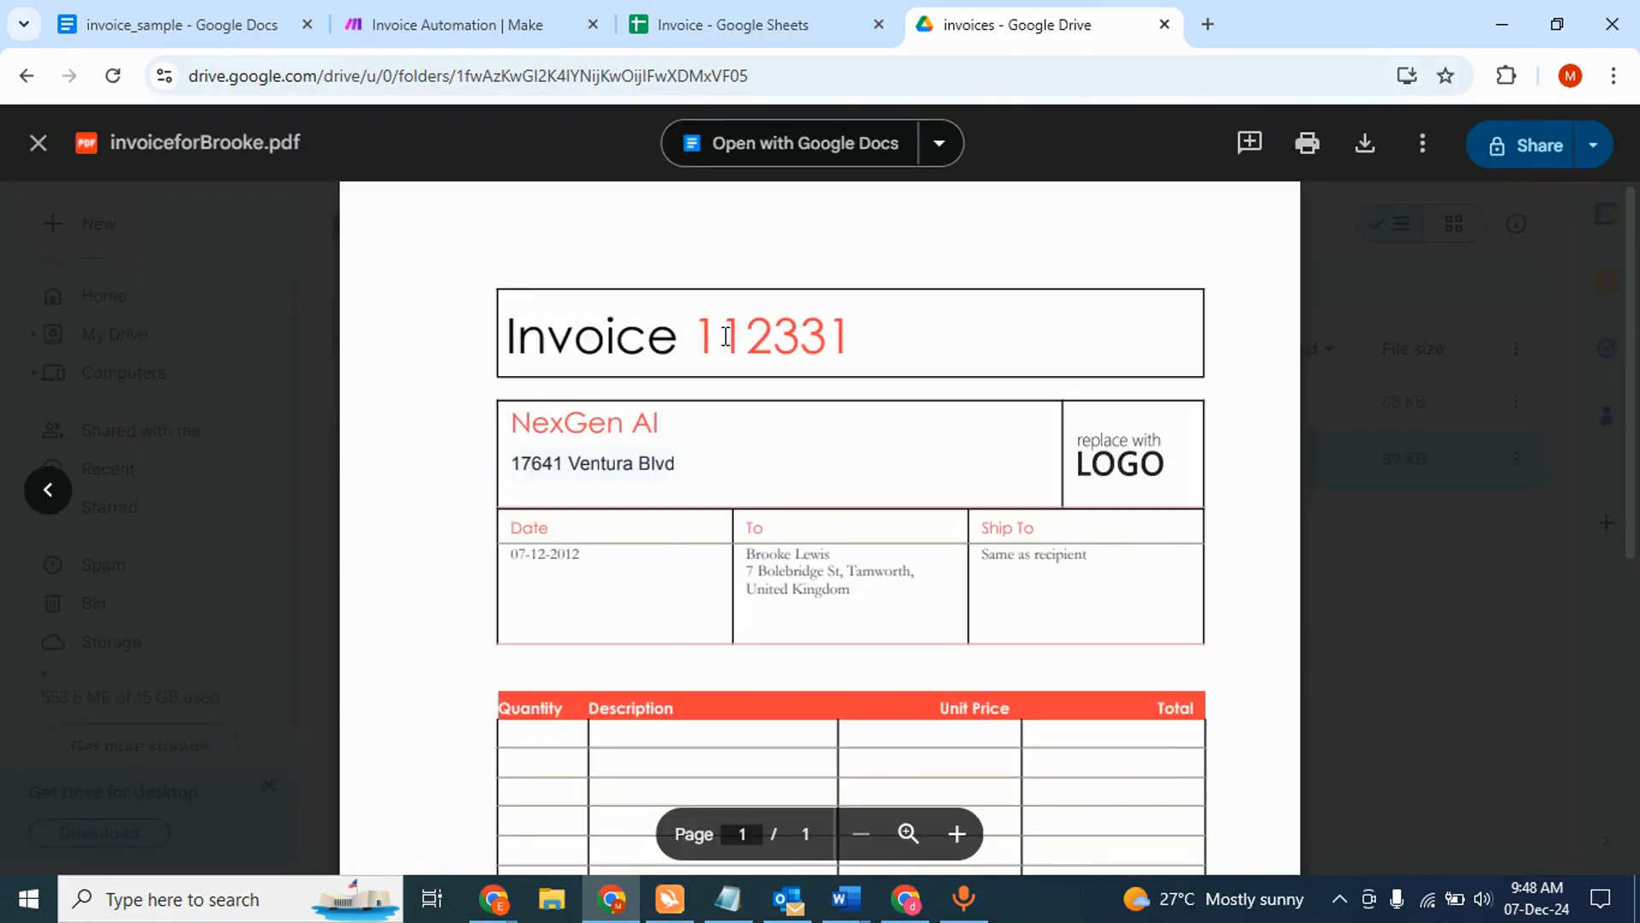
click(750, 19)
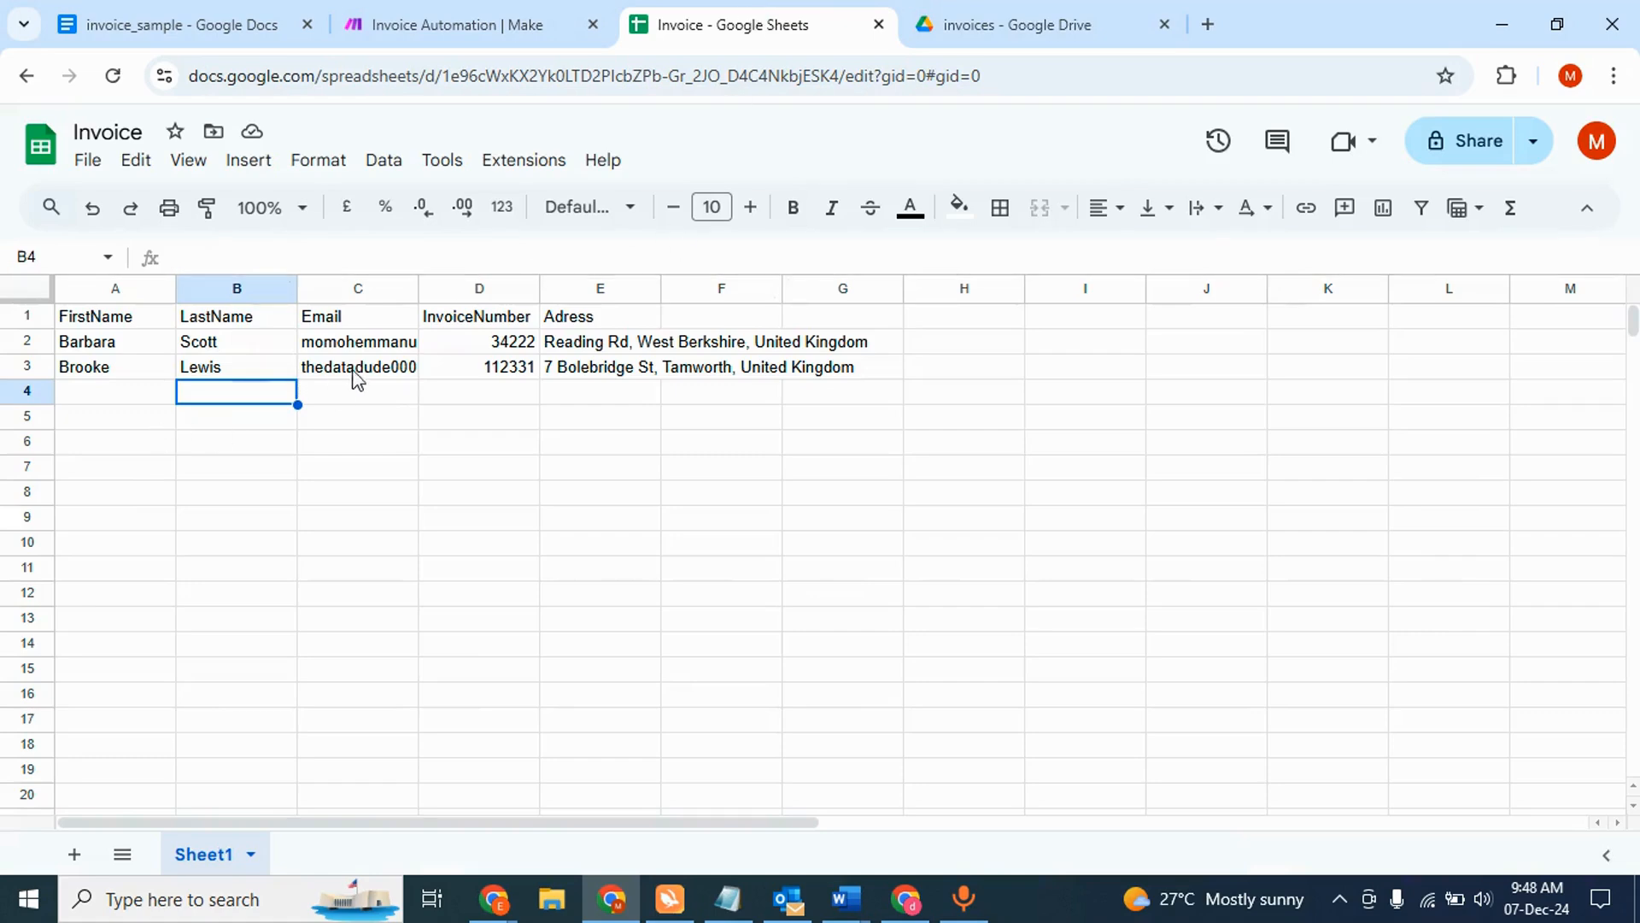
click(446, 373)
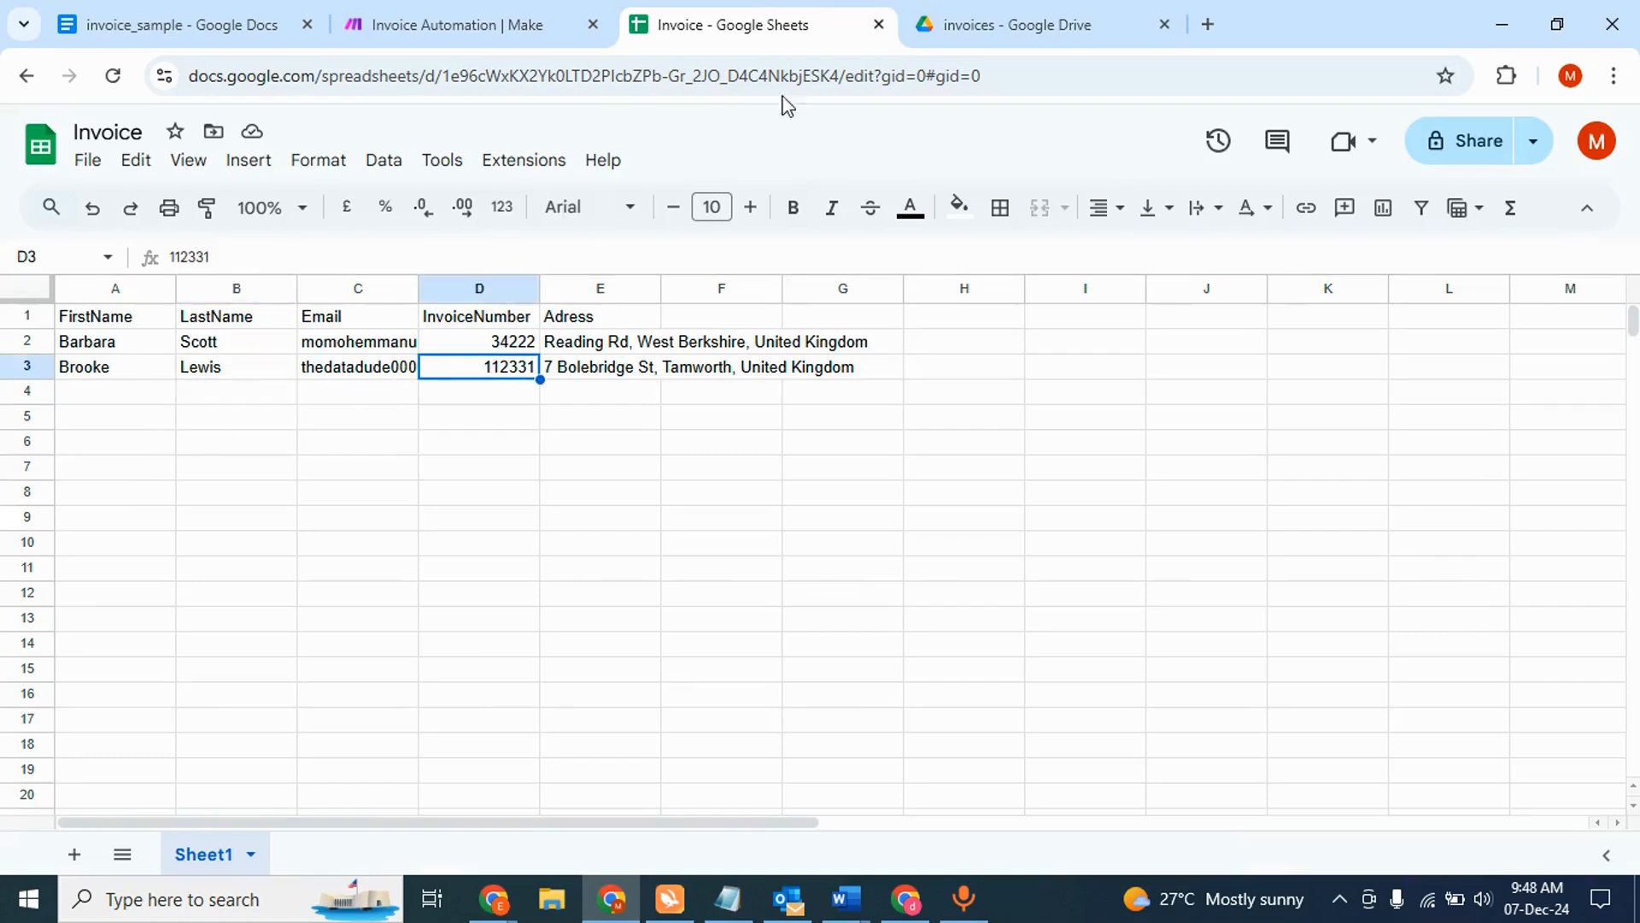
click(970, 26)
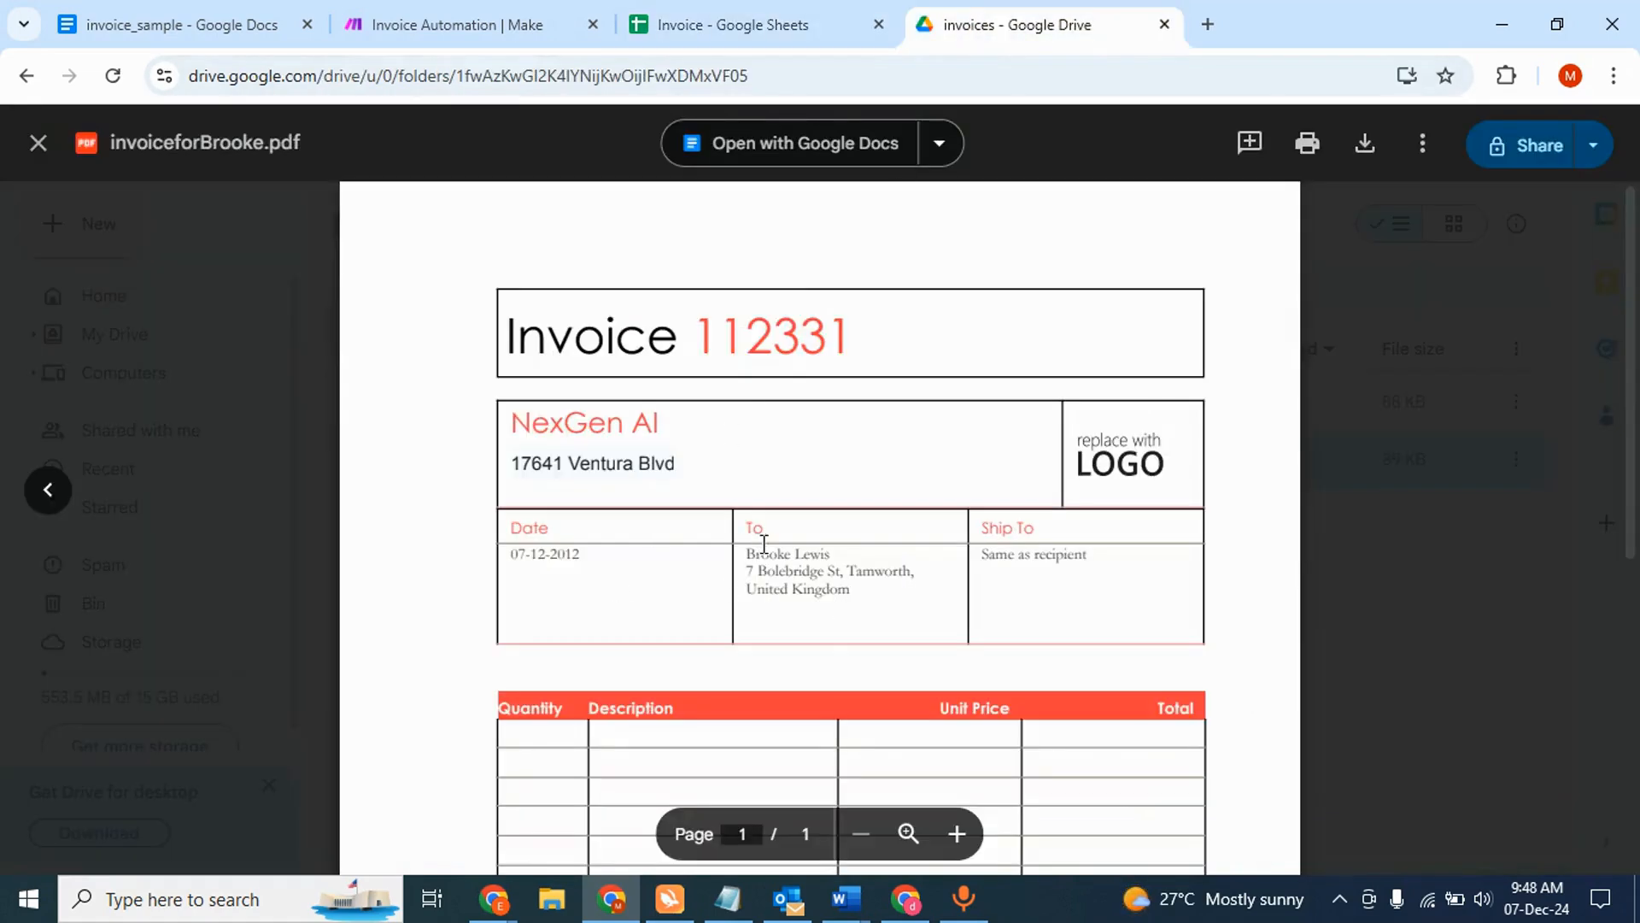
click(786, 14)
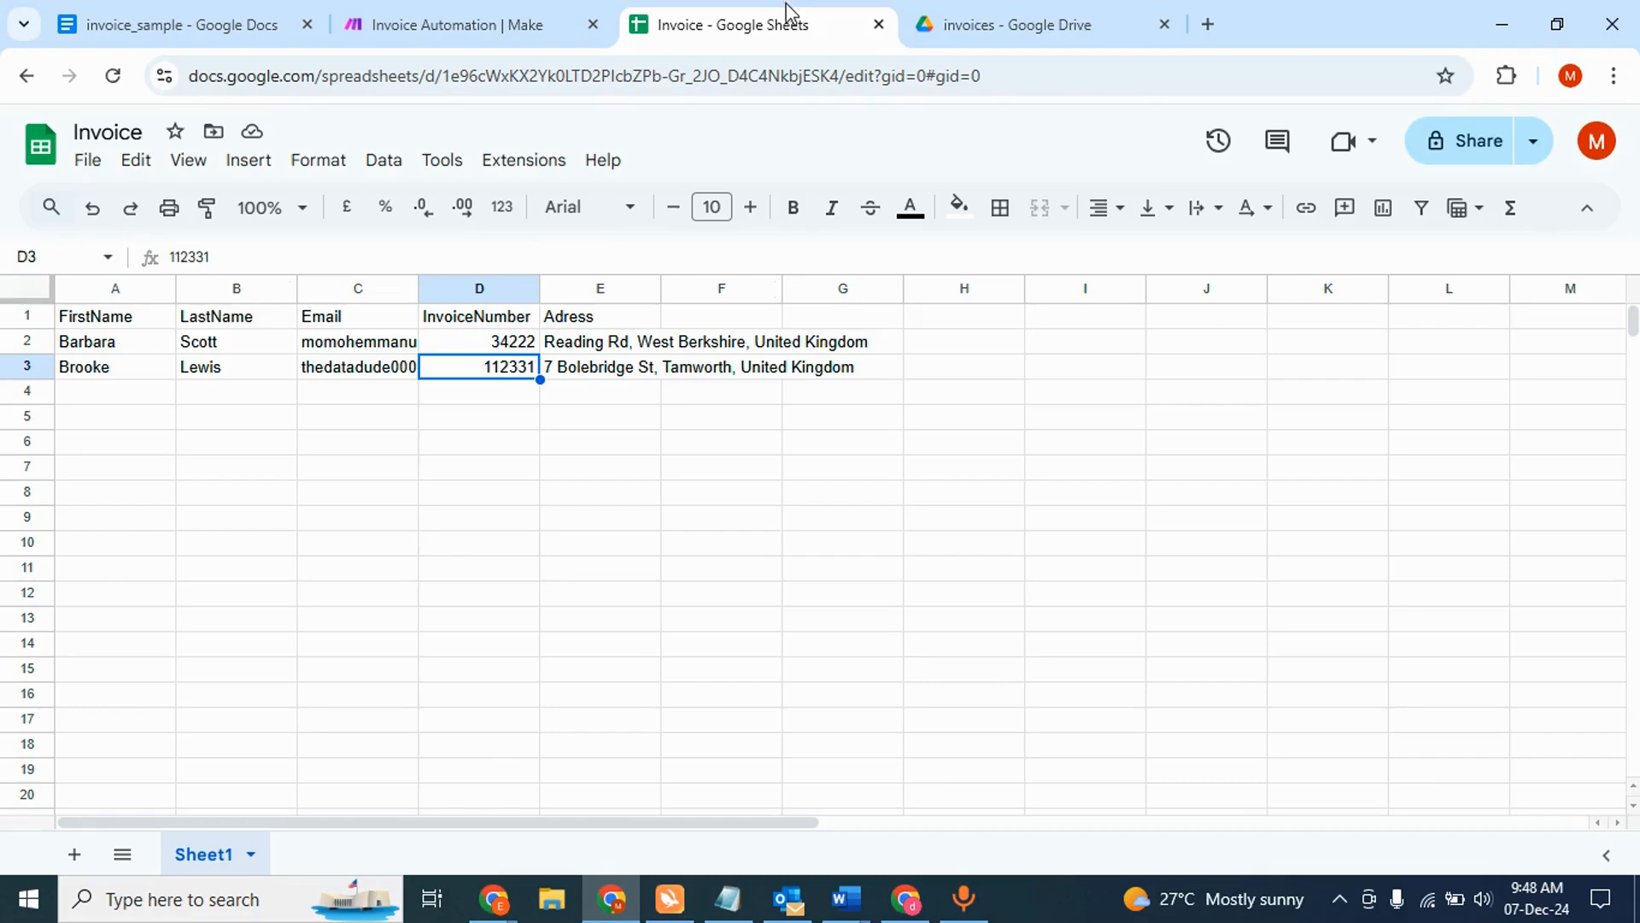
click(1208, 24)
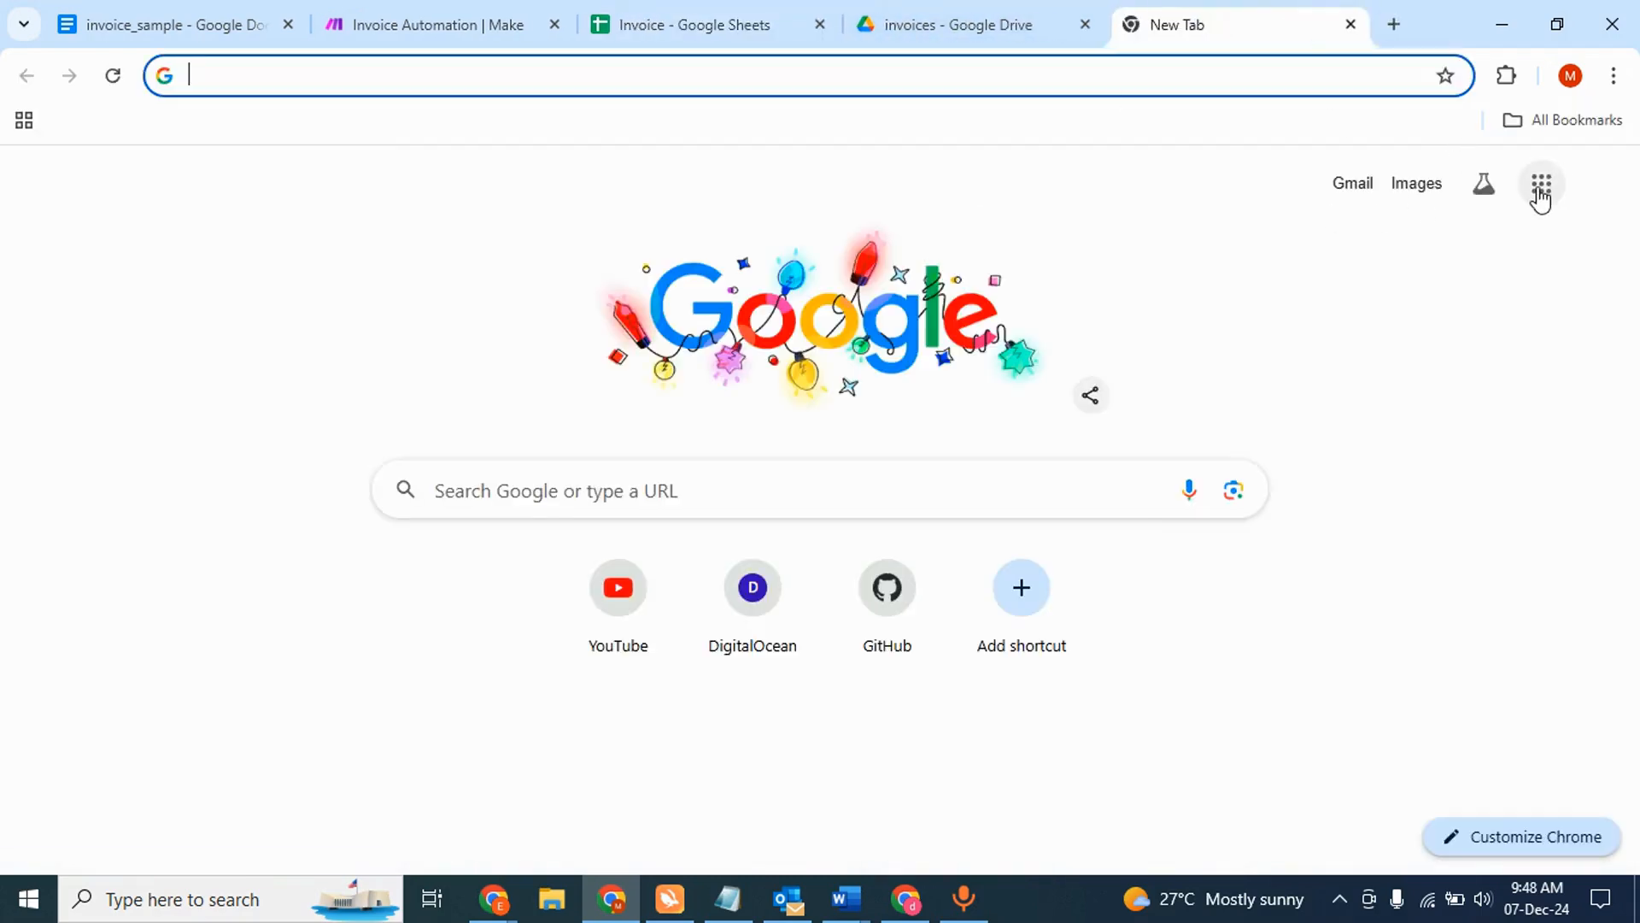
- Open Gmail and check the newest invoice email with its PDF attachment
click(1541, 187)
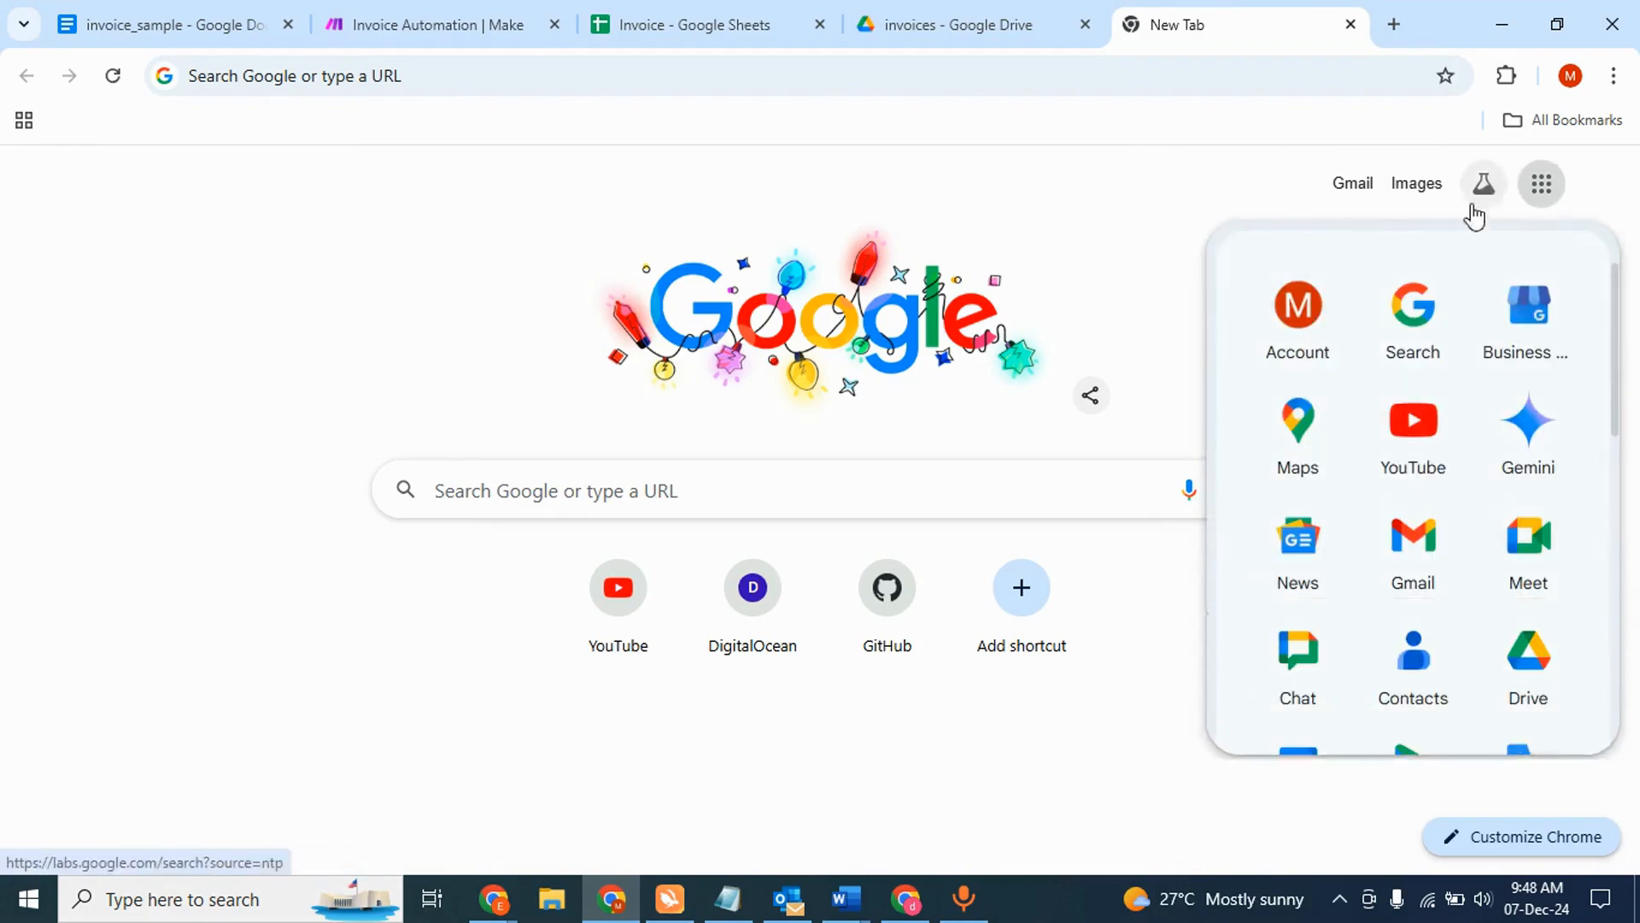
click(1403, 529)
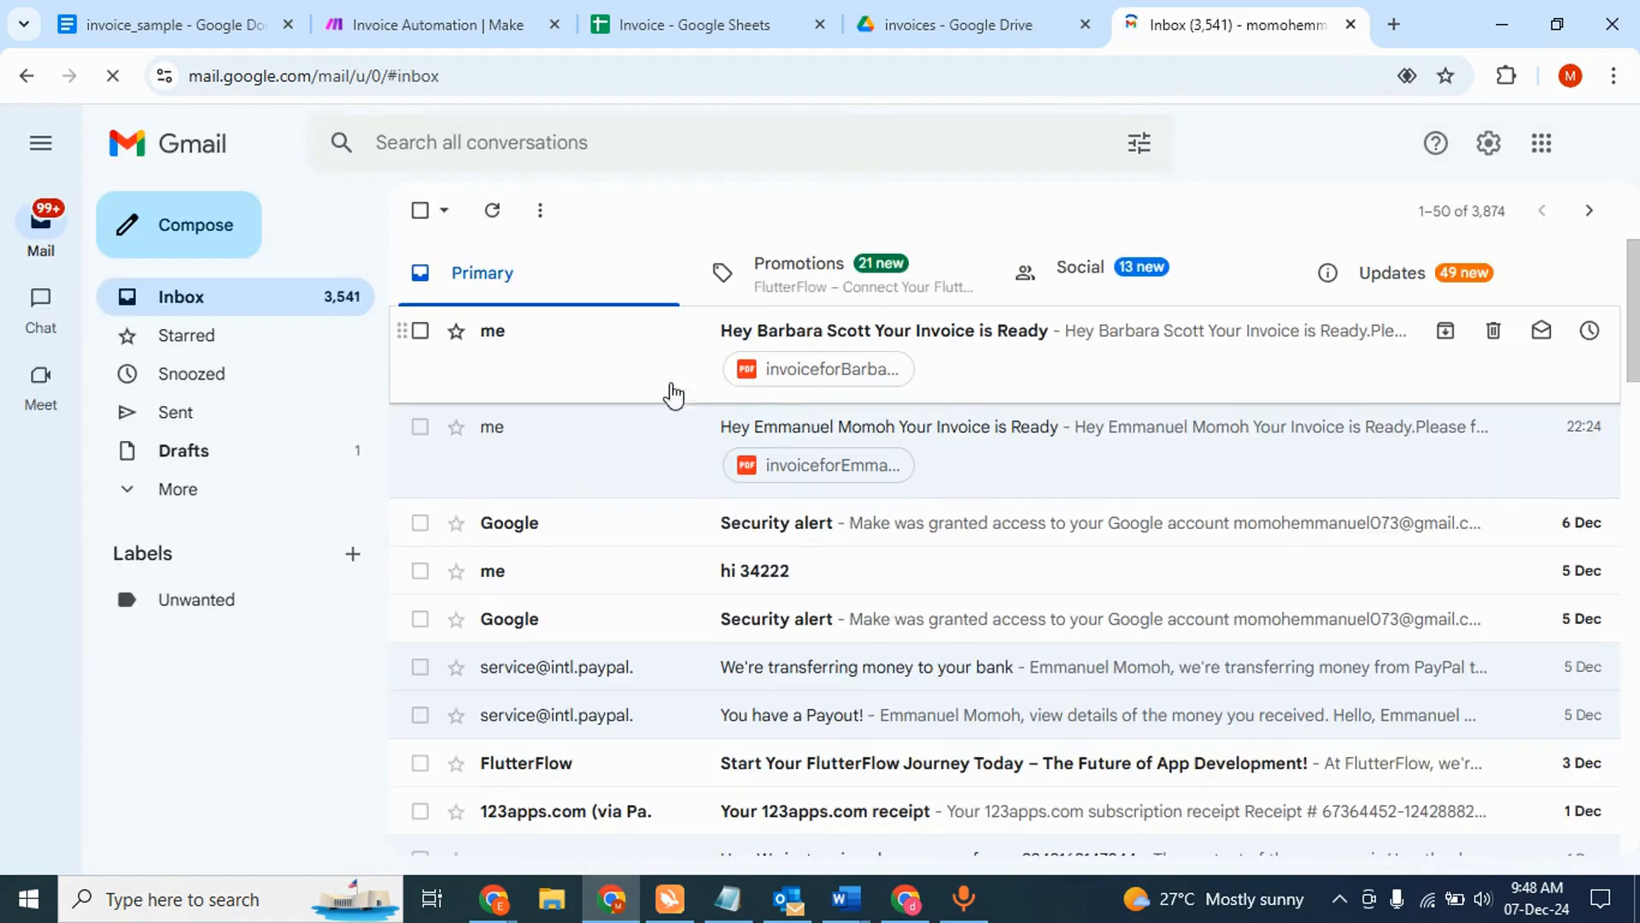
click(734, 351)
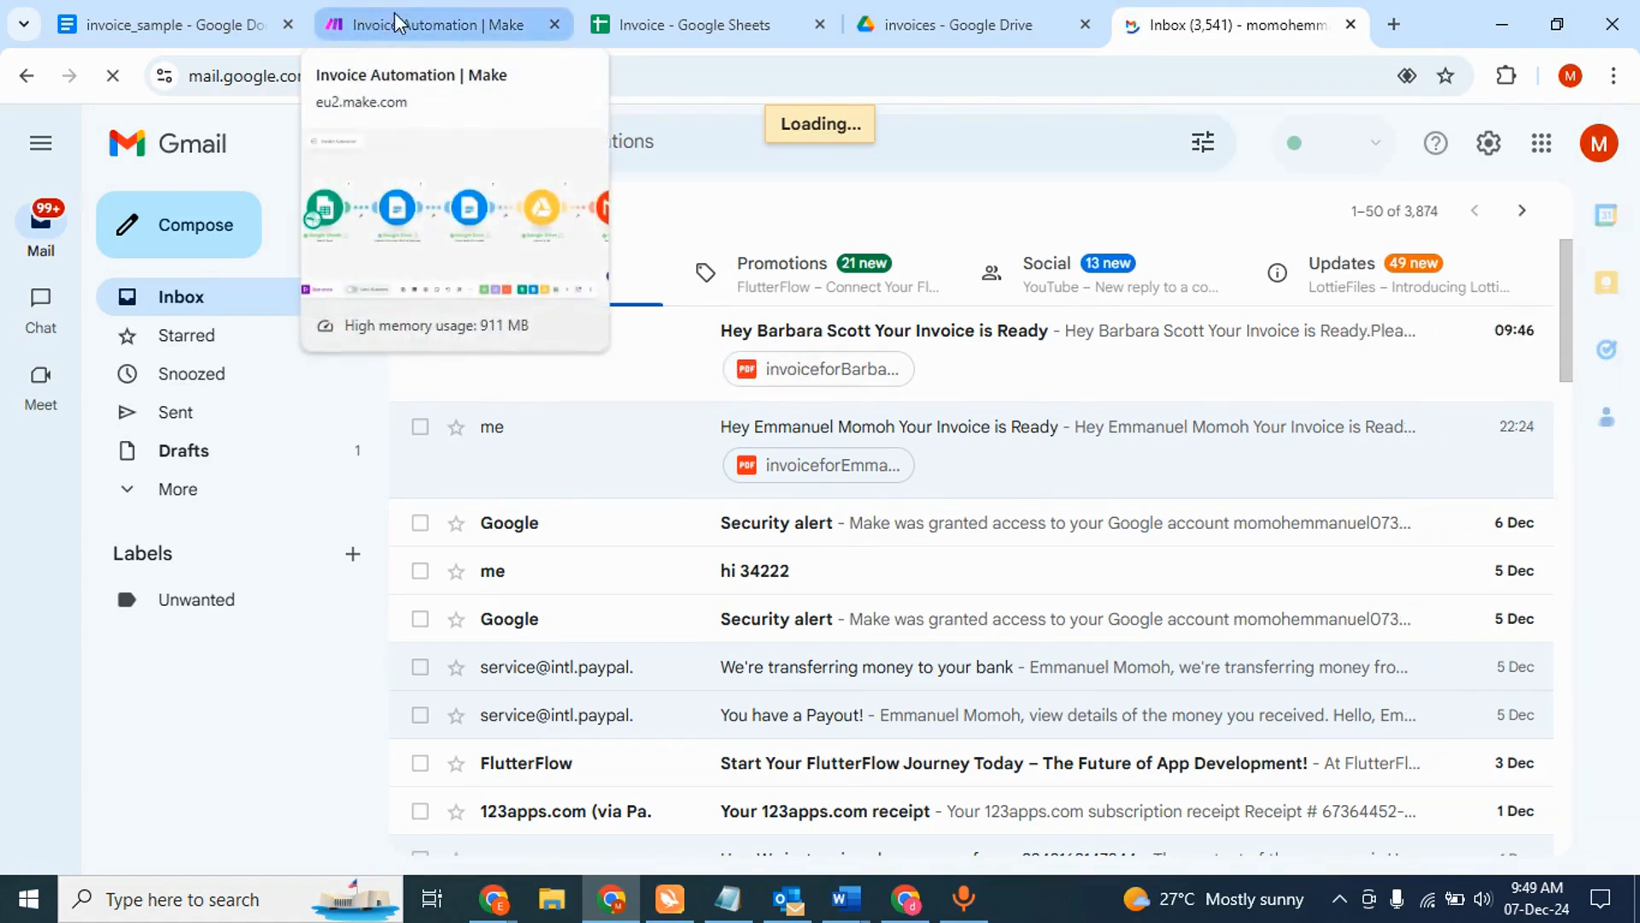
click(488, 21)
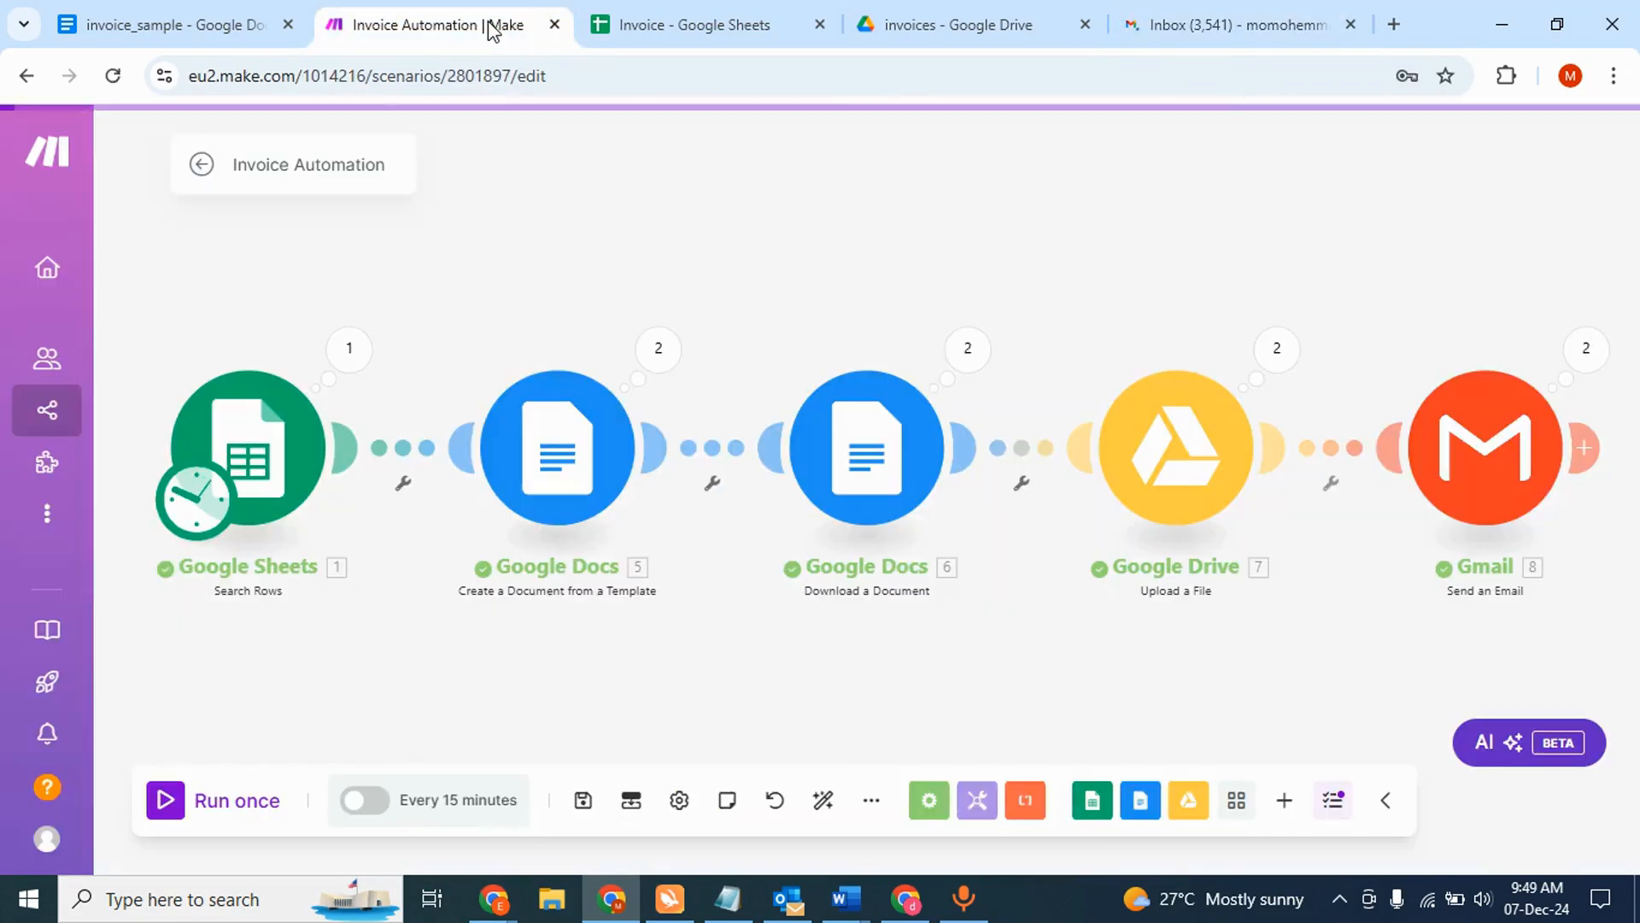
click(1486, 450)
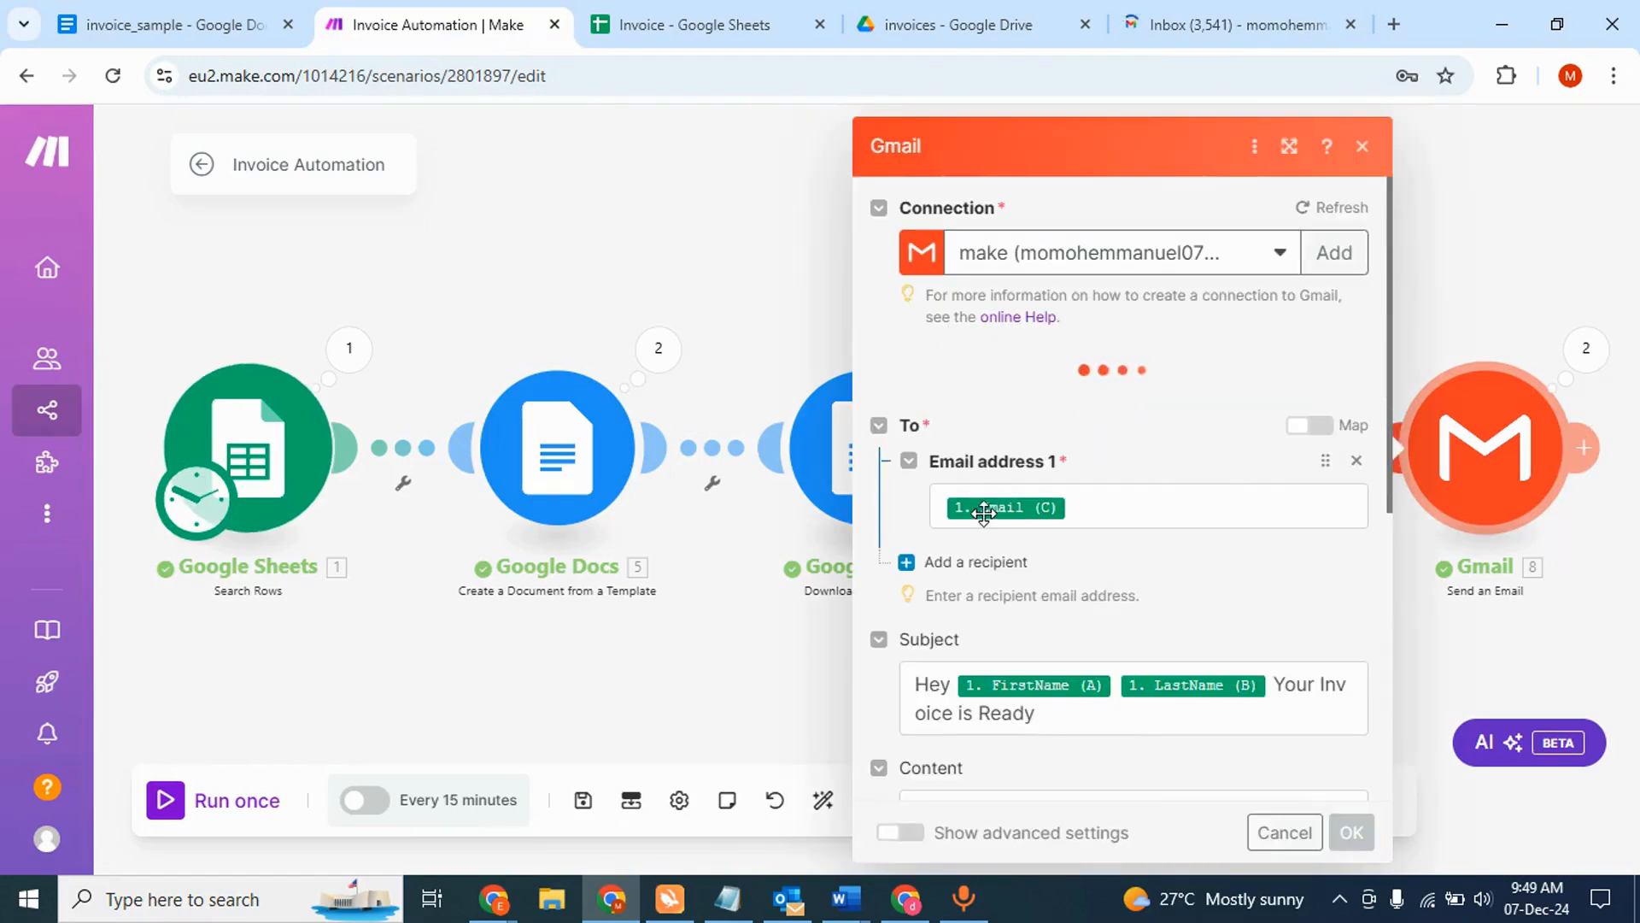
- Compare the Gmail module's recipient, subject, 'Please find attached' body and document attachment with the received email
scroll(1033, 703, down, 1)
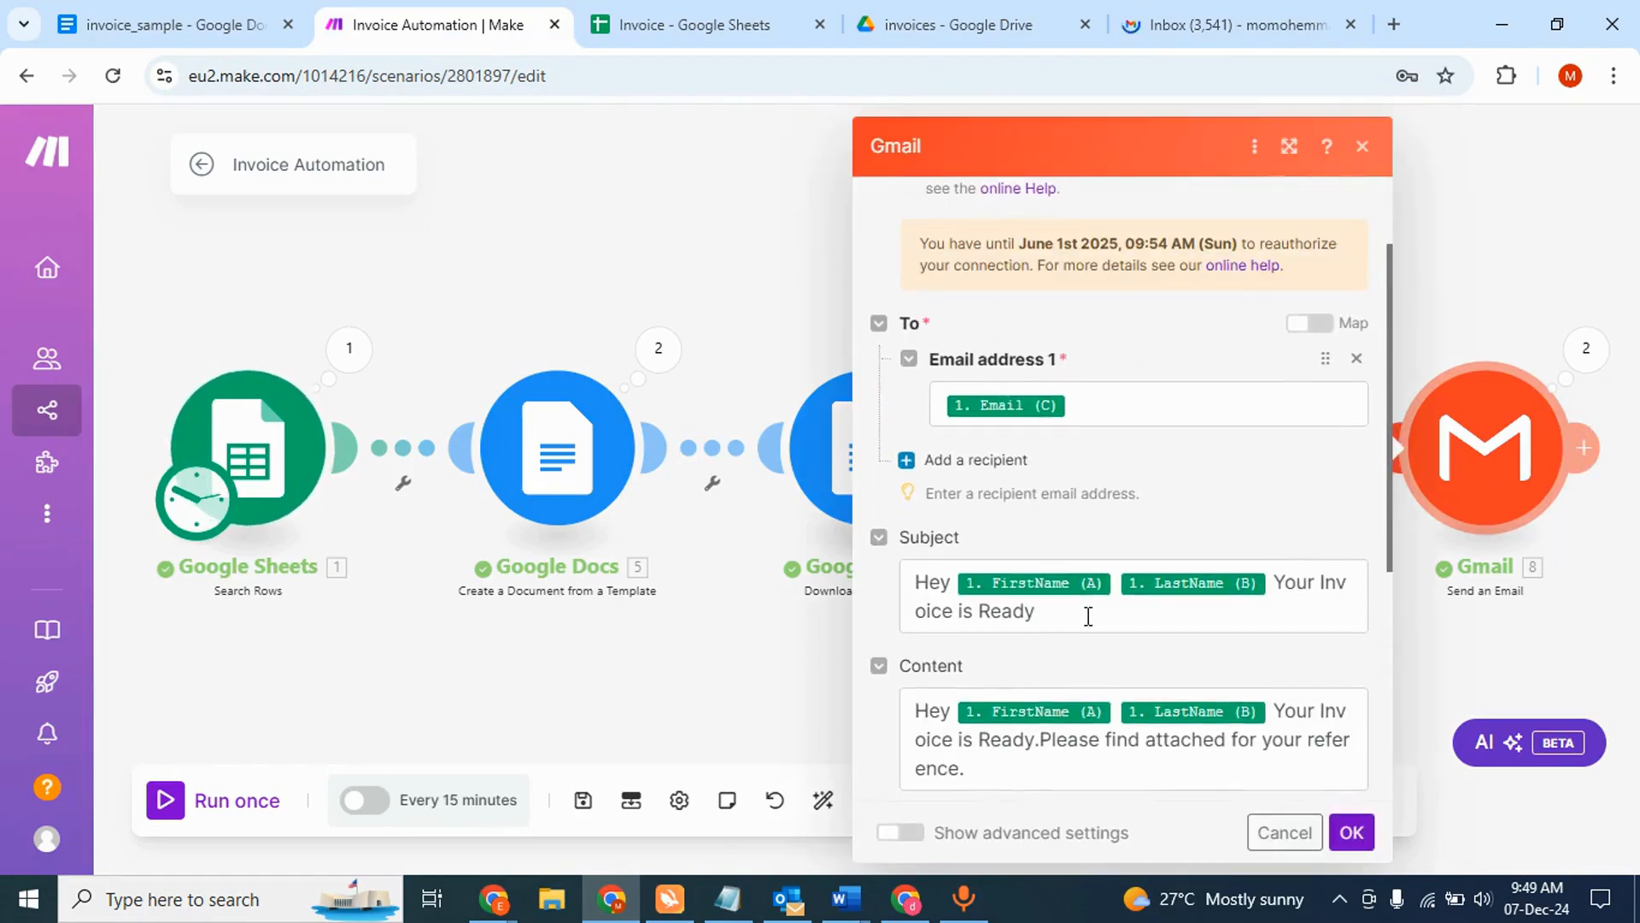
scroll(952, 742, down, 2)
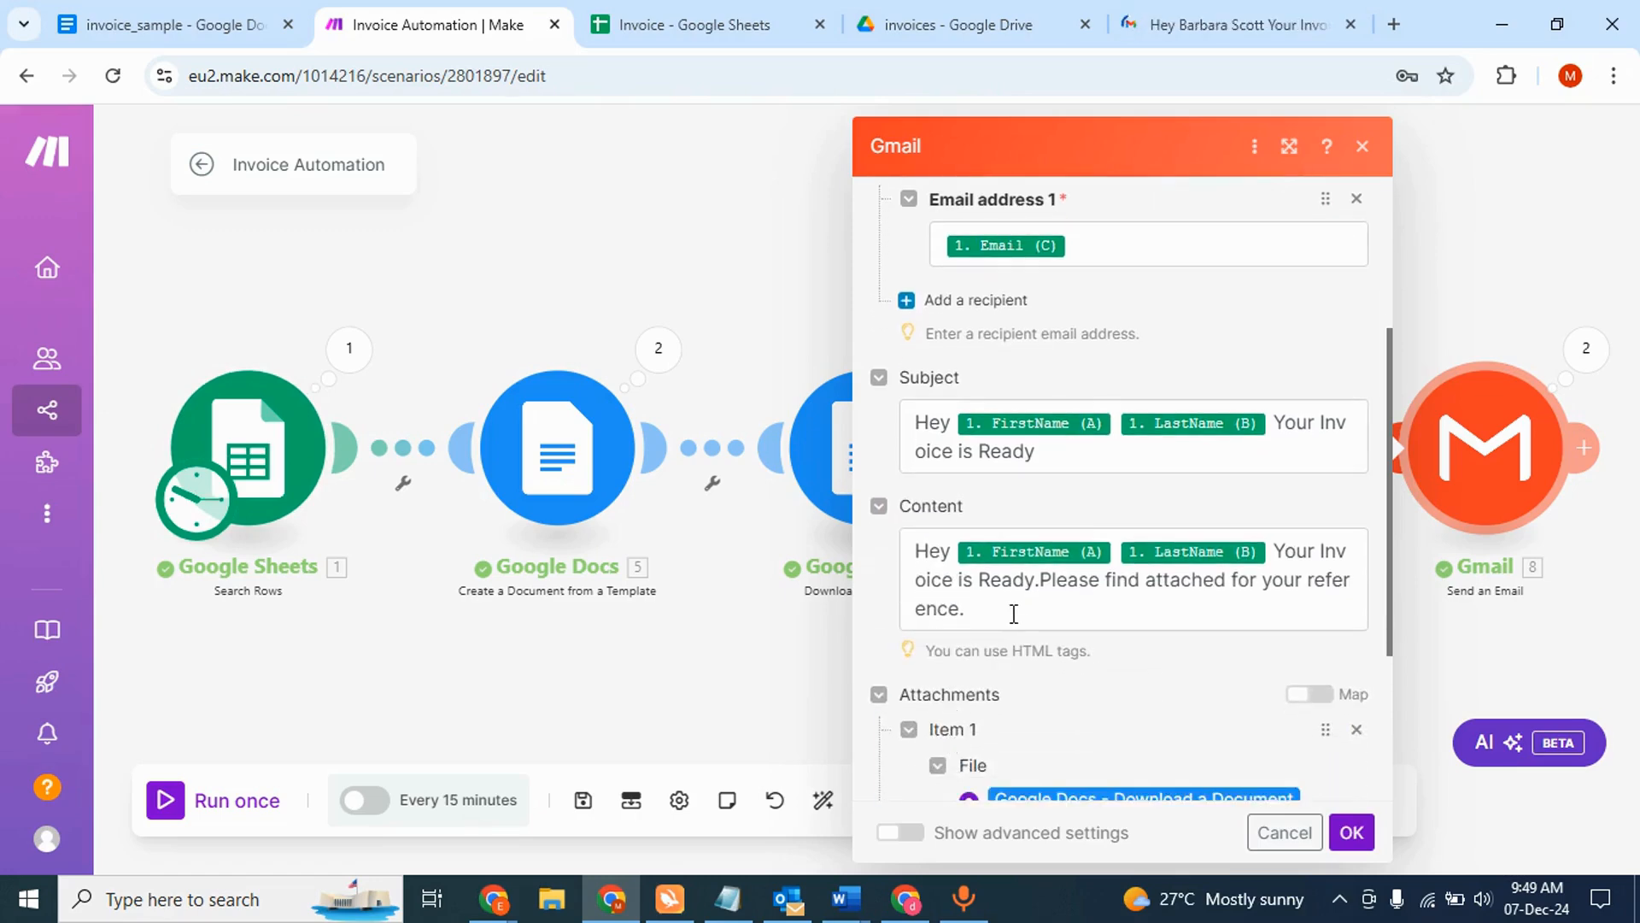
click(780, 282)
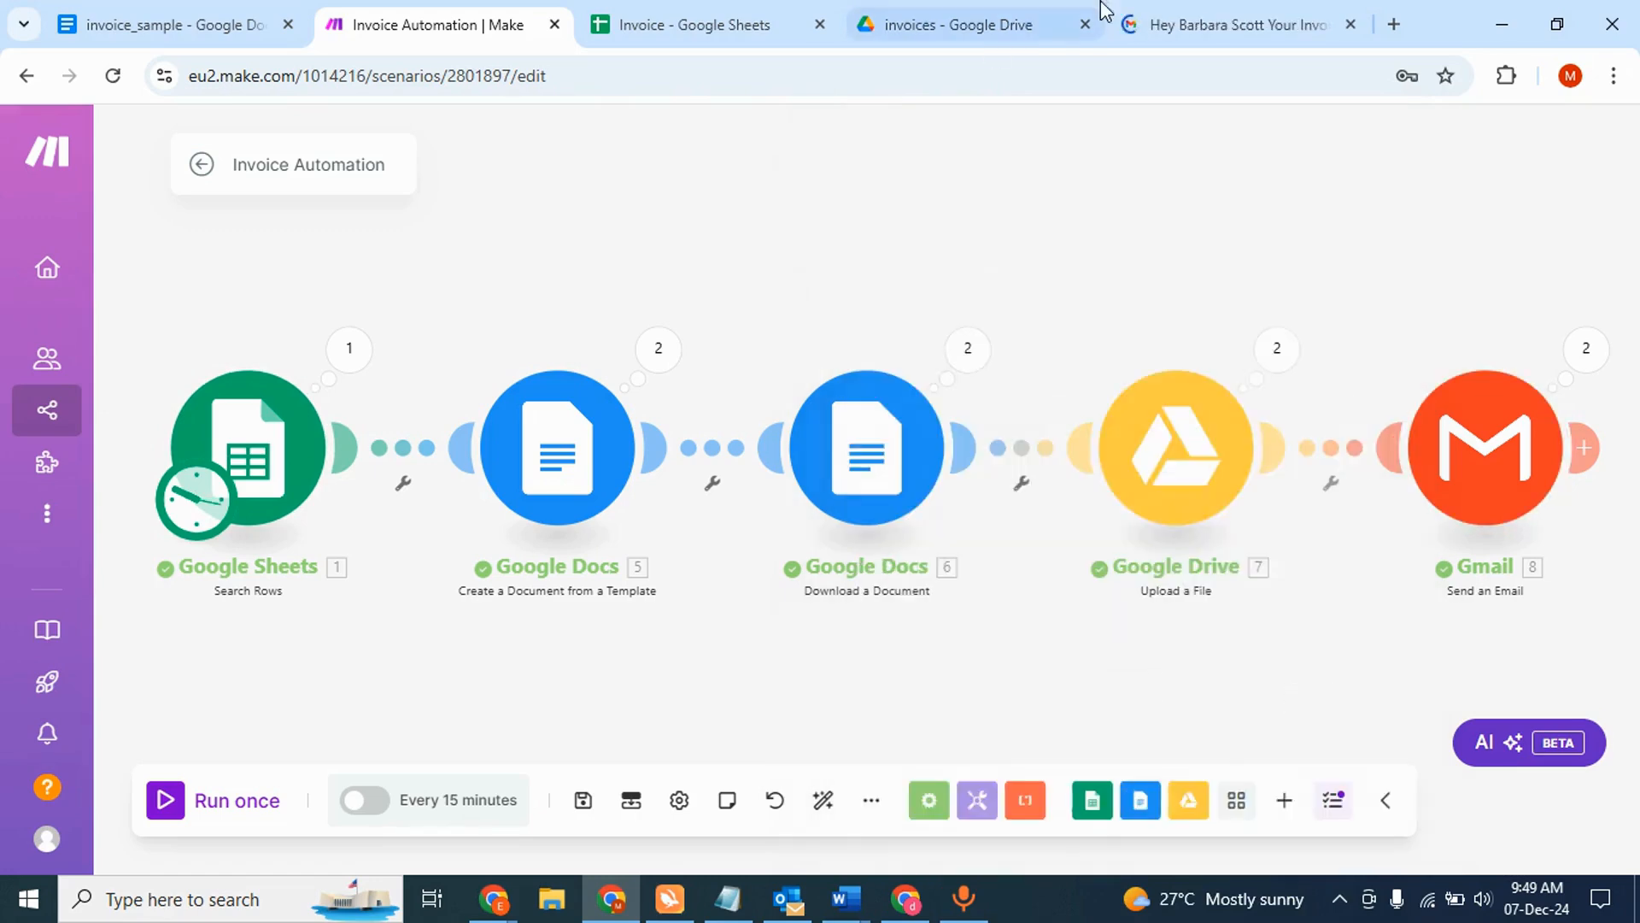
click(1230, 10)
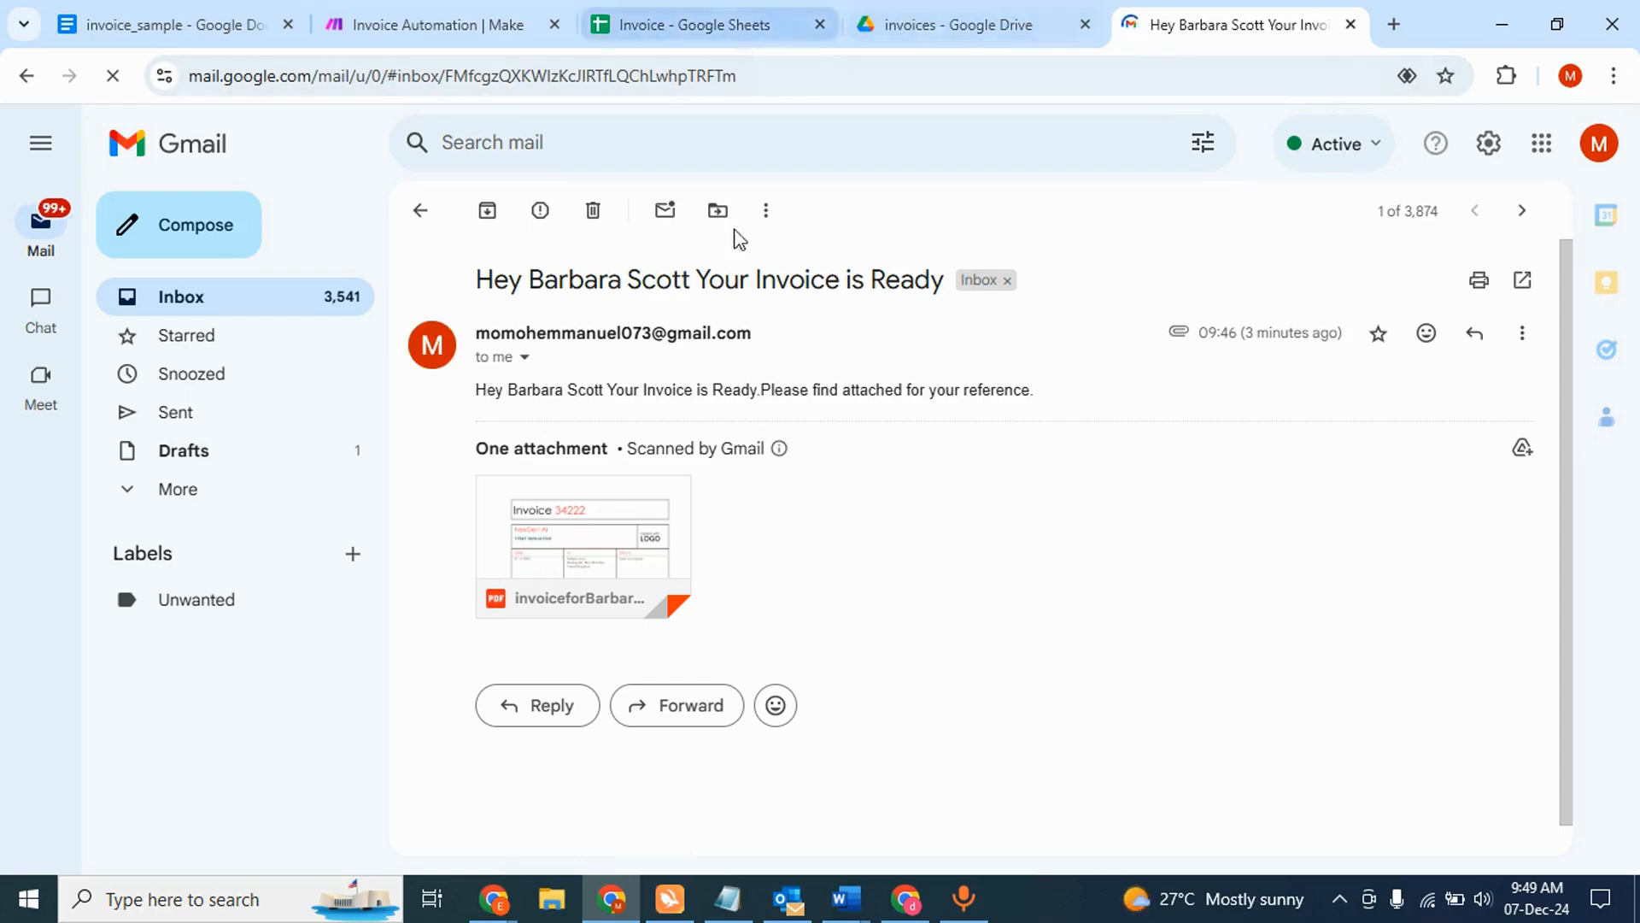
click(502, 24)
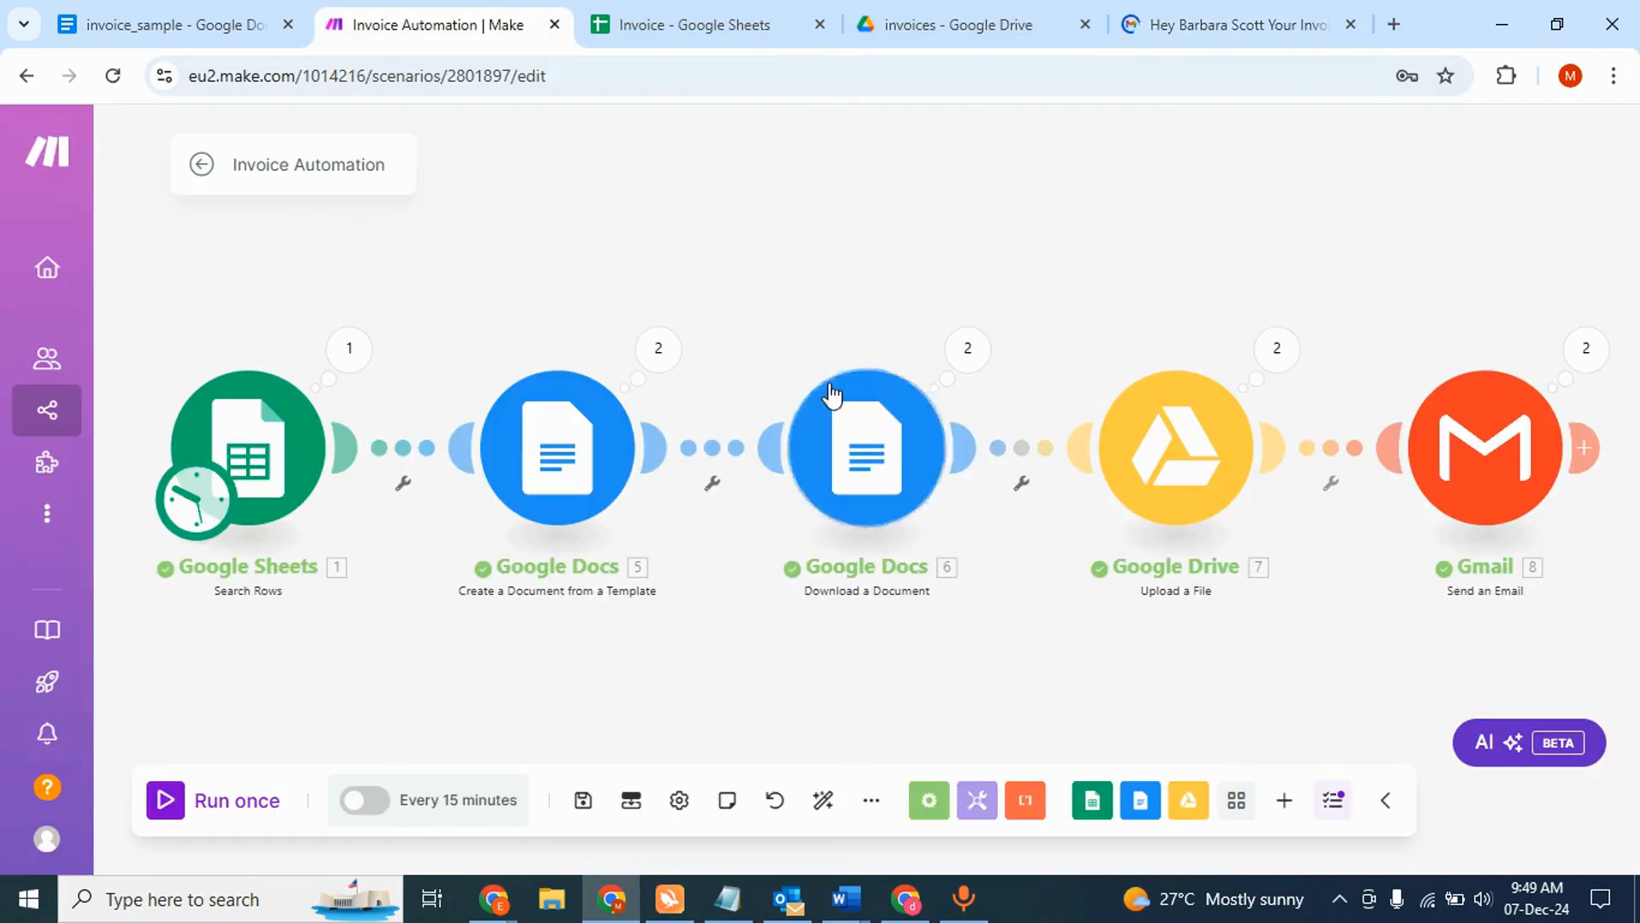
click(1480, 462)
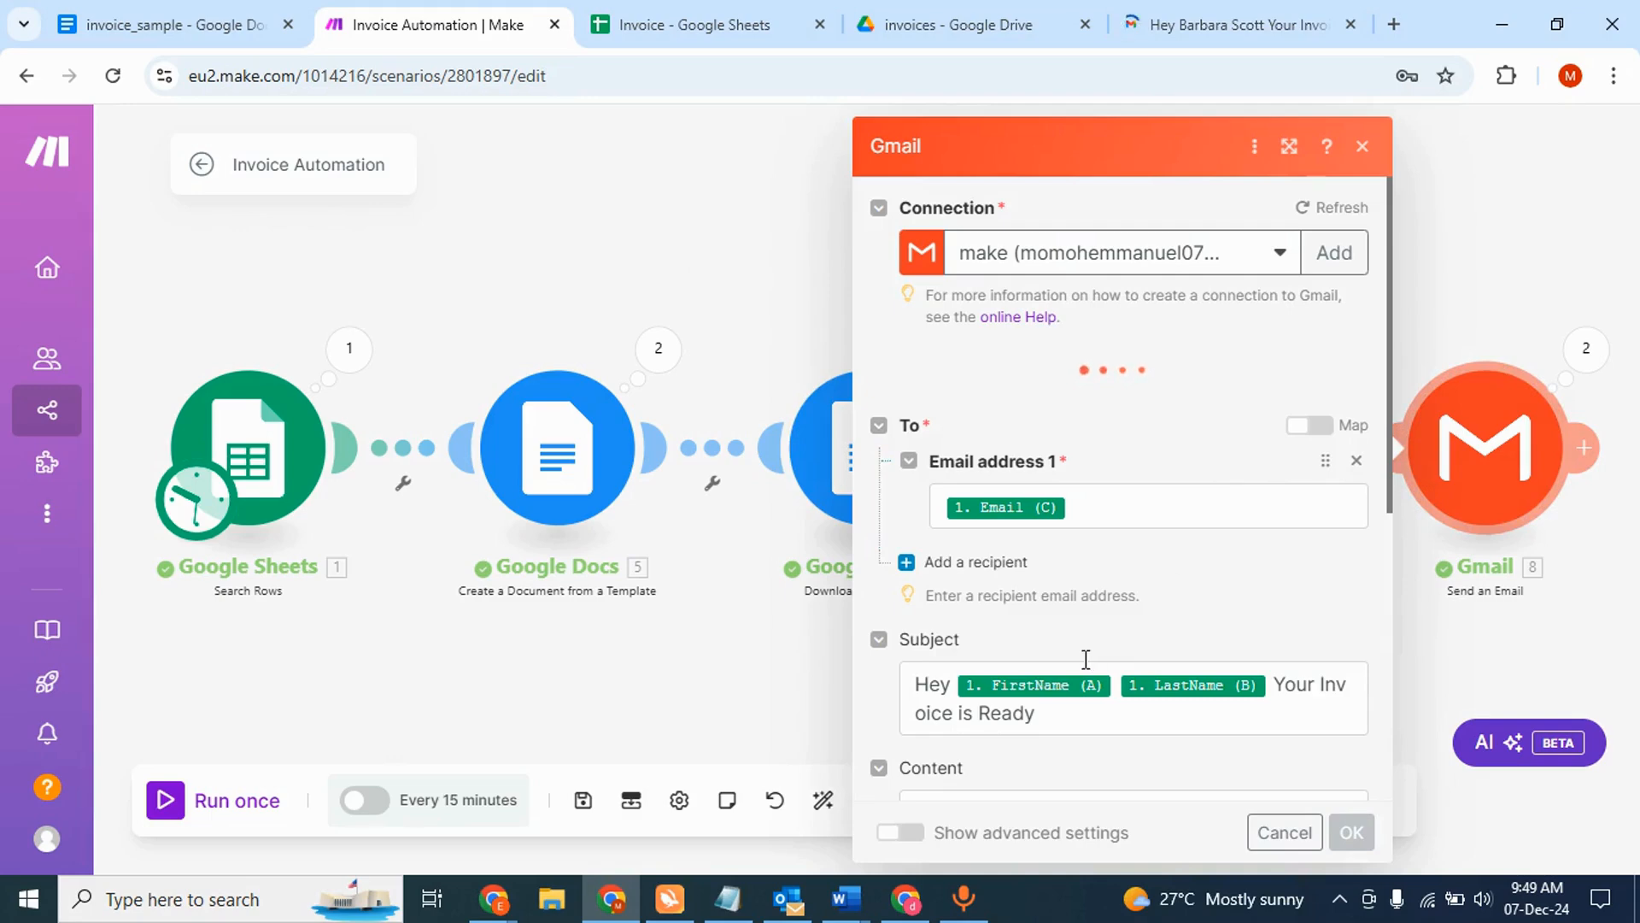
scroll(1027, 599, down, 4)
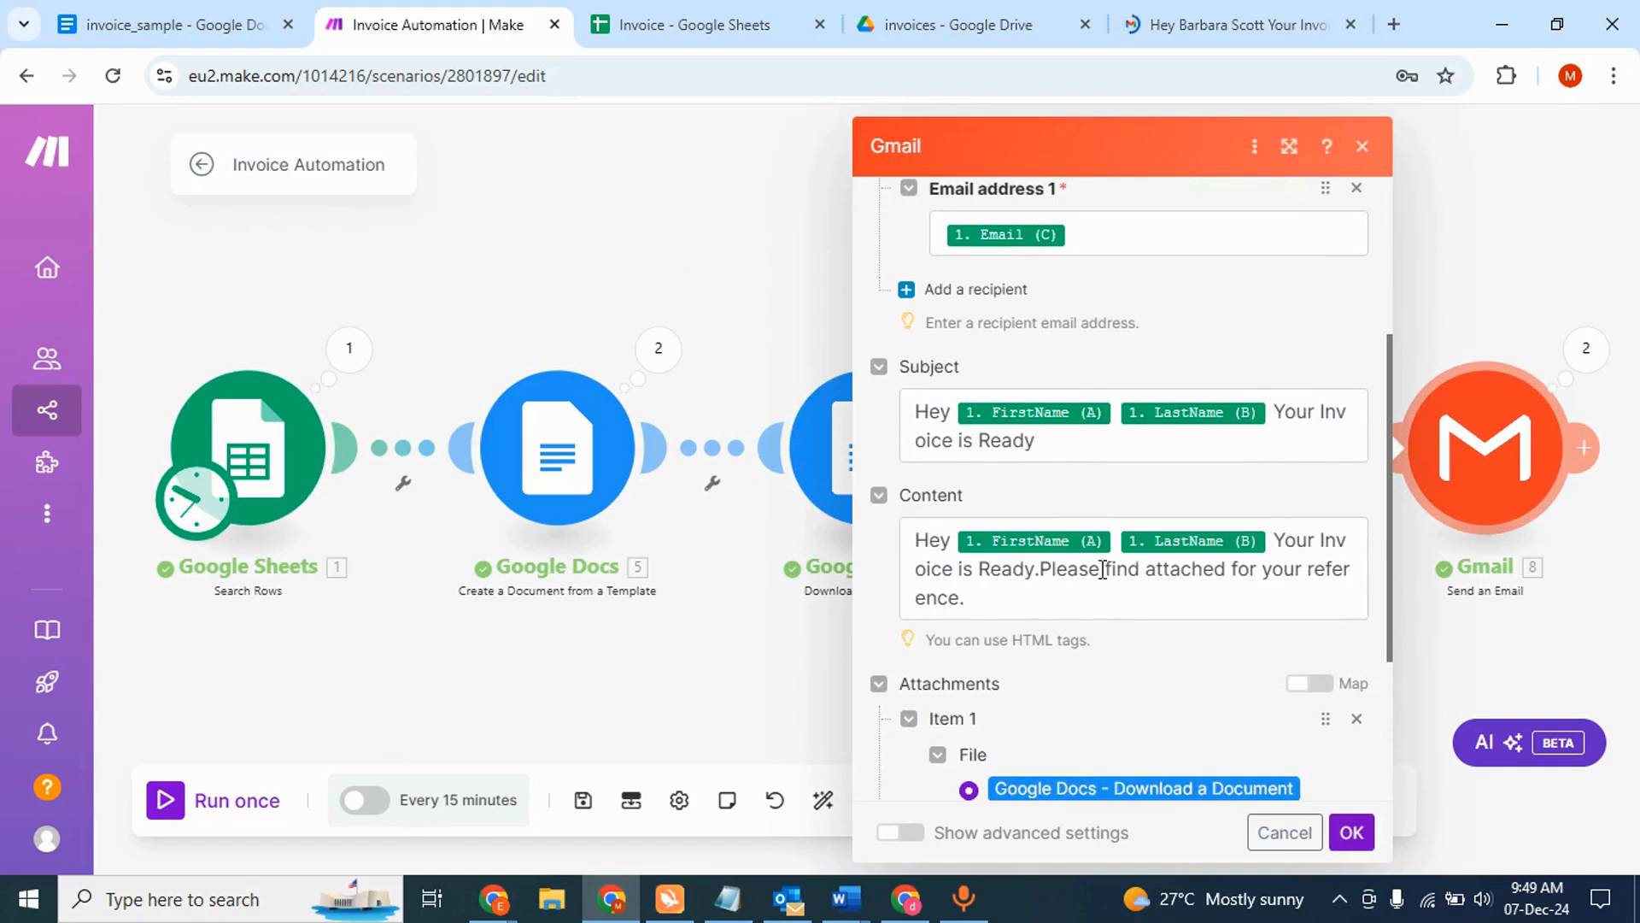
click(1183, 26)
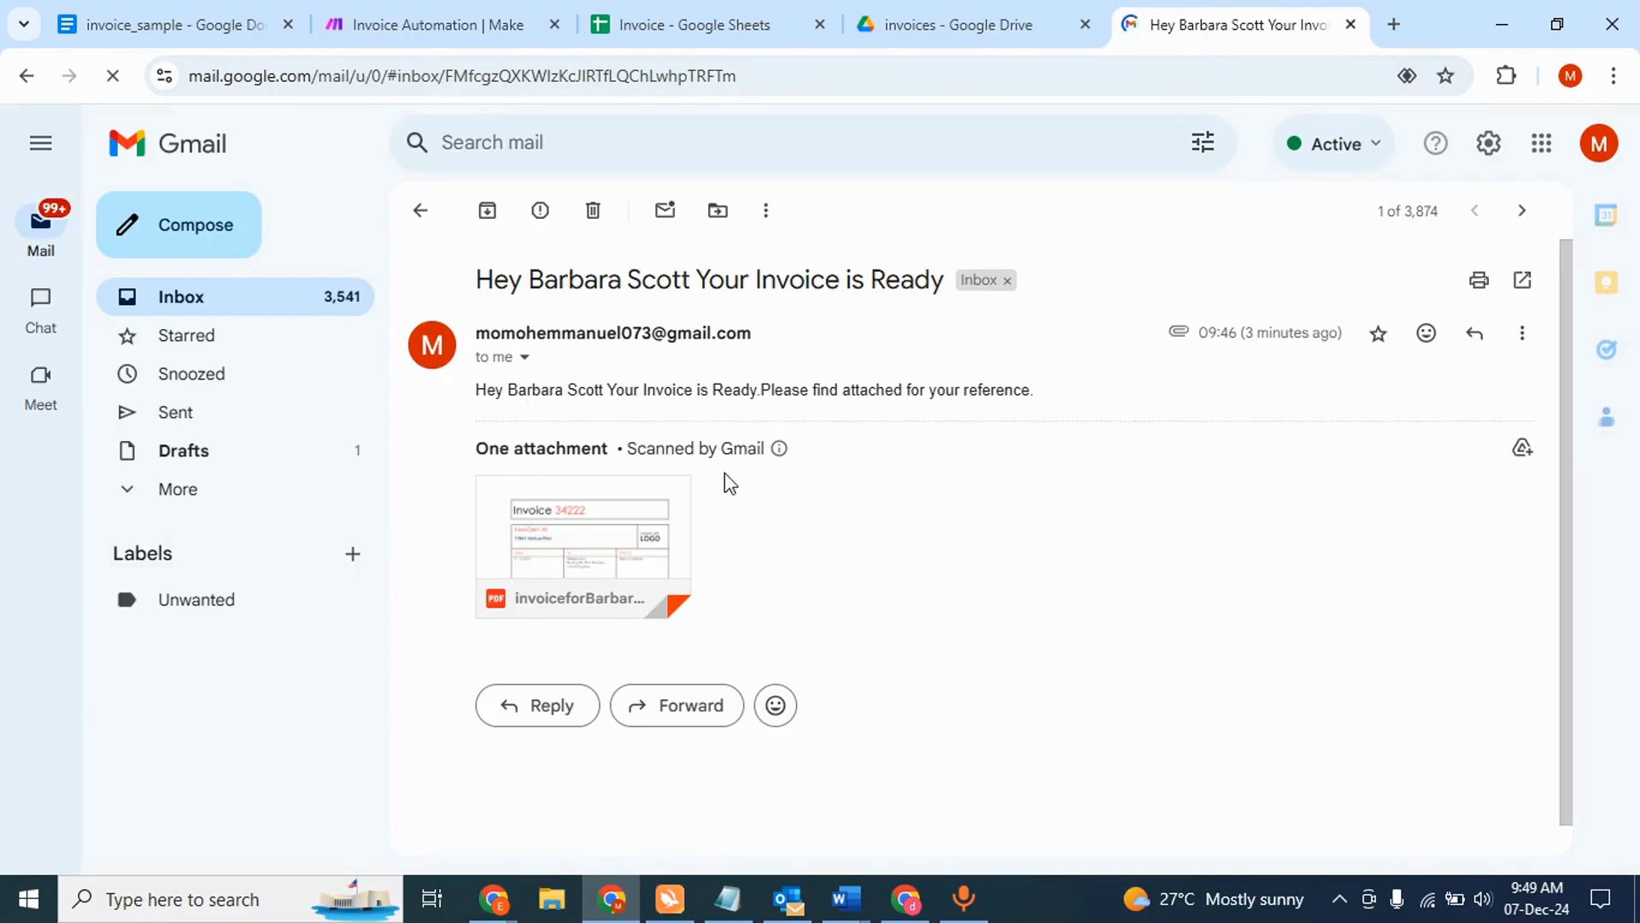
mouse_move(502, 544)
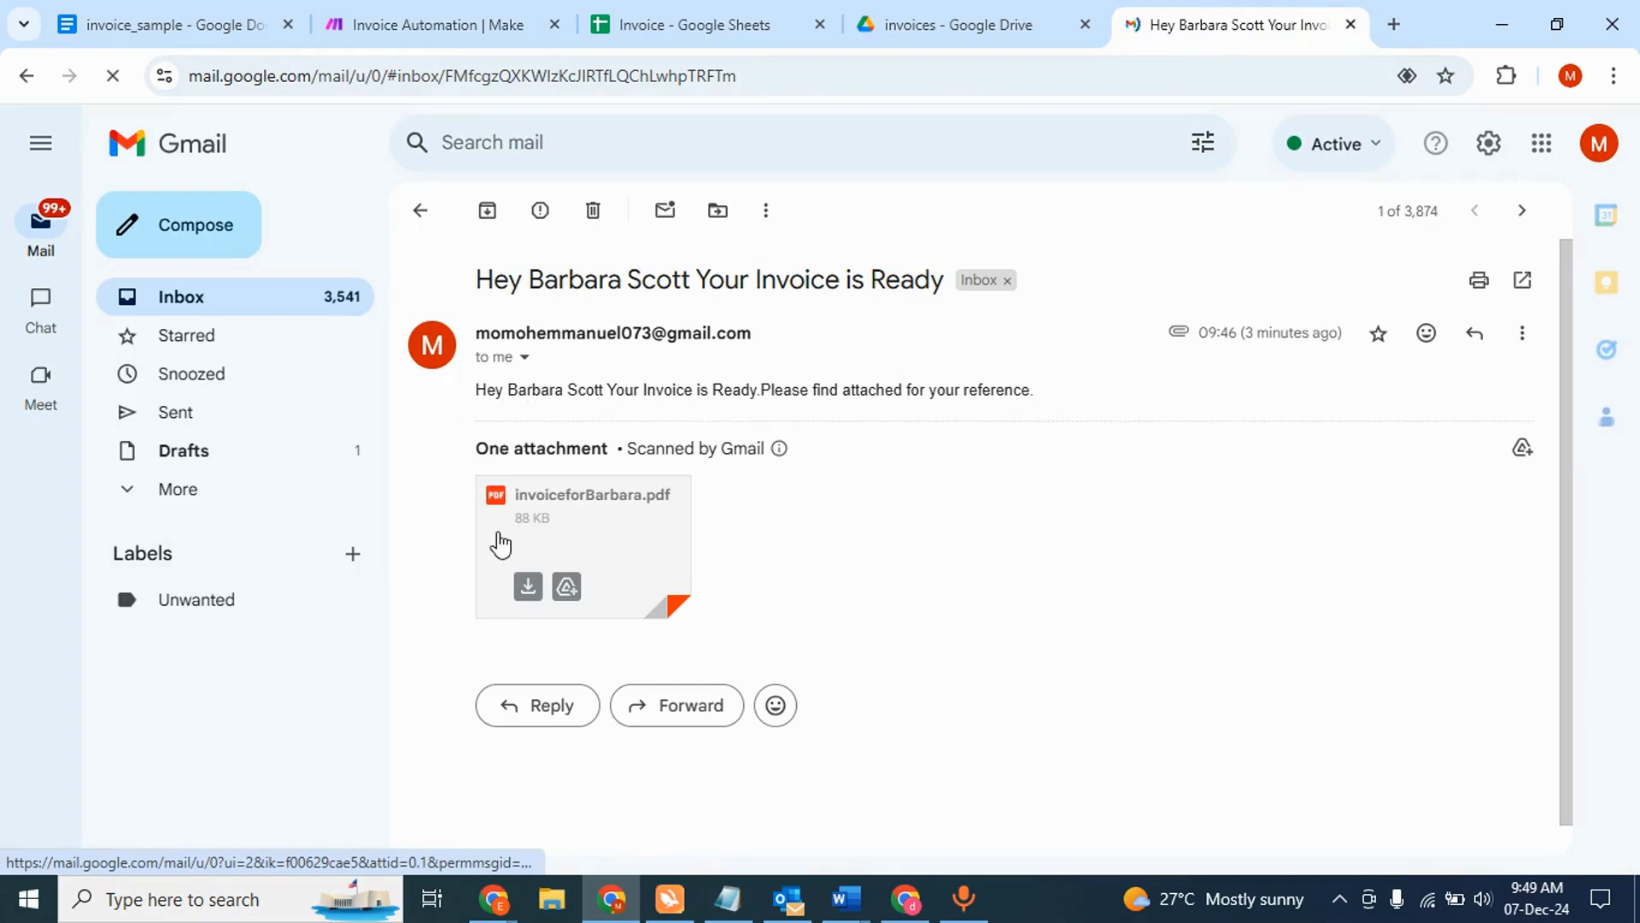
click(369, 24)
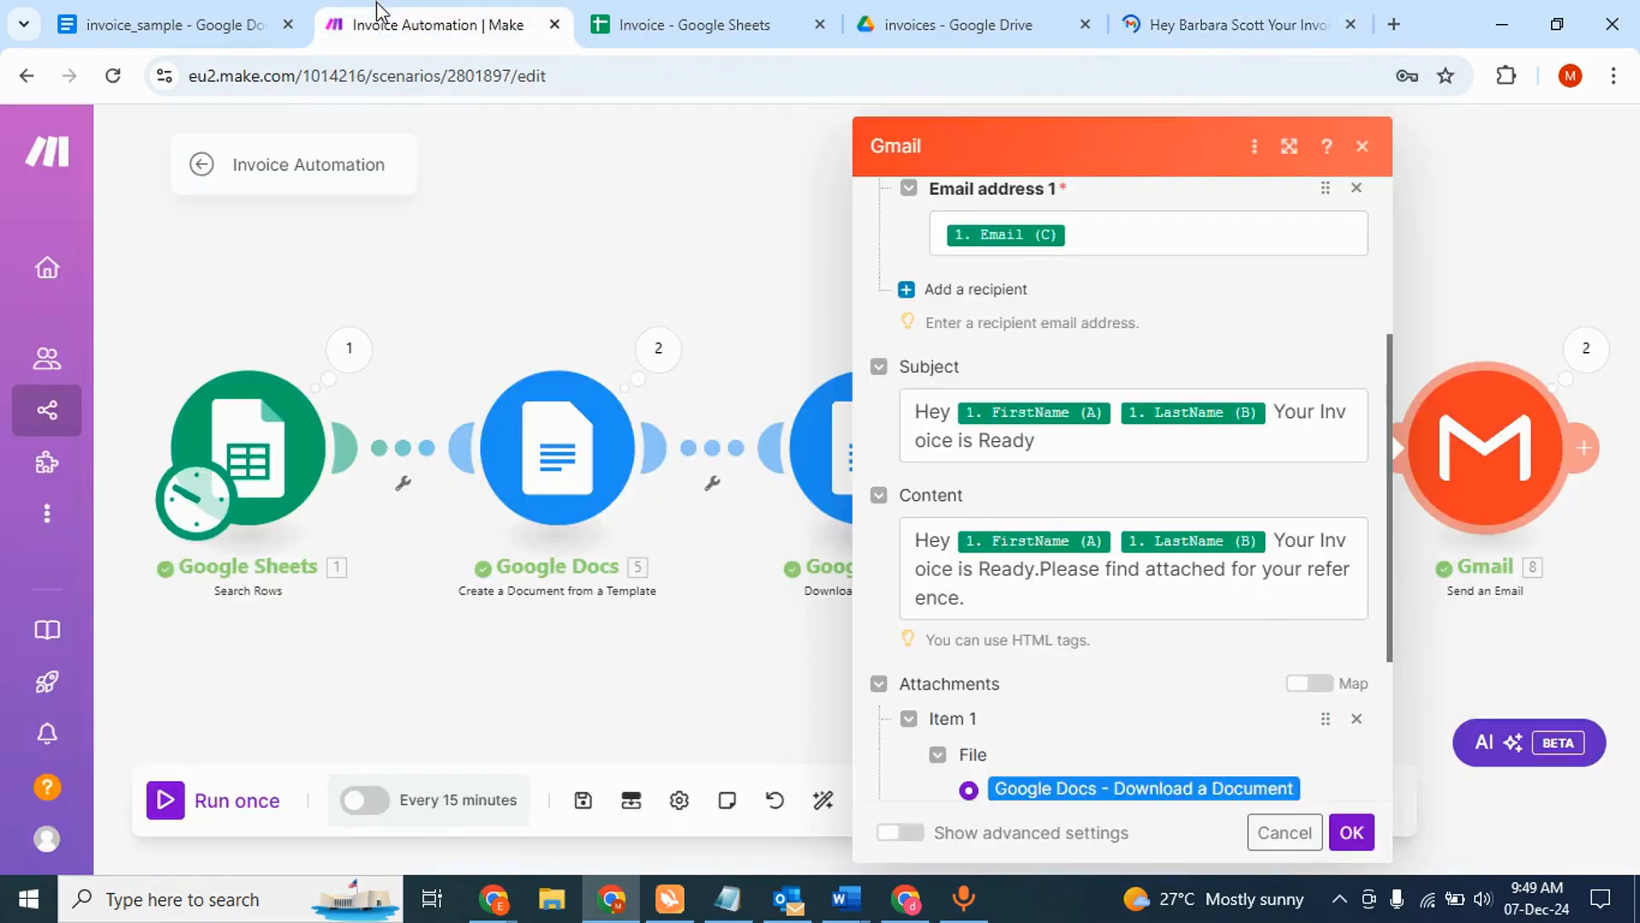
- Close the Gmail module and create a new scenario from the Scenarios list
click(490, 156)
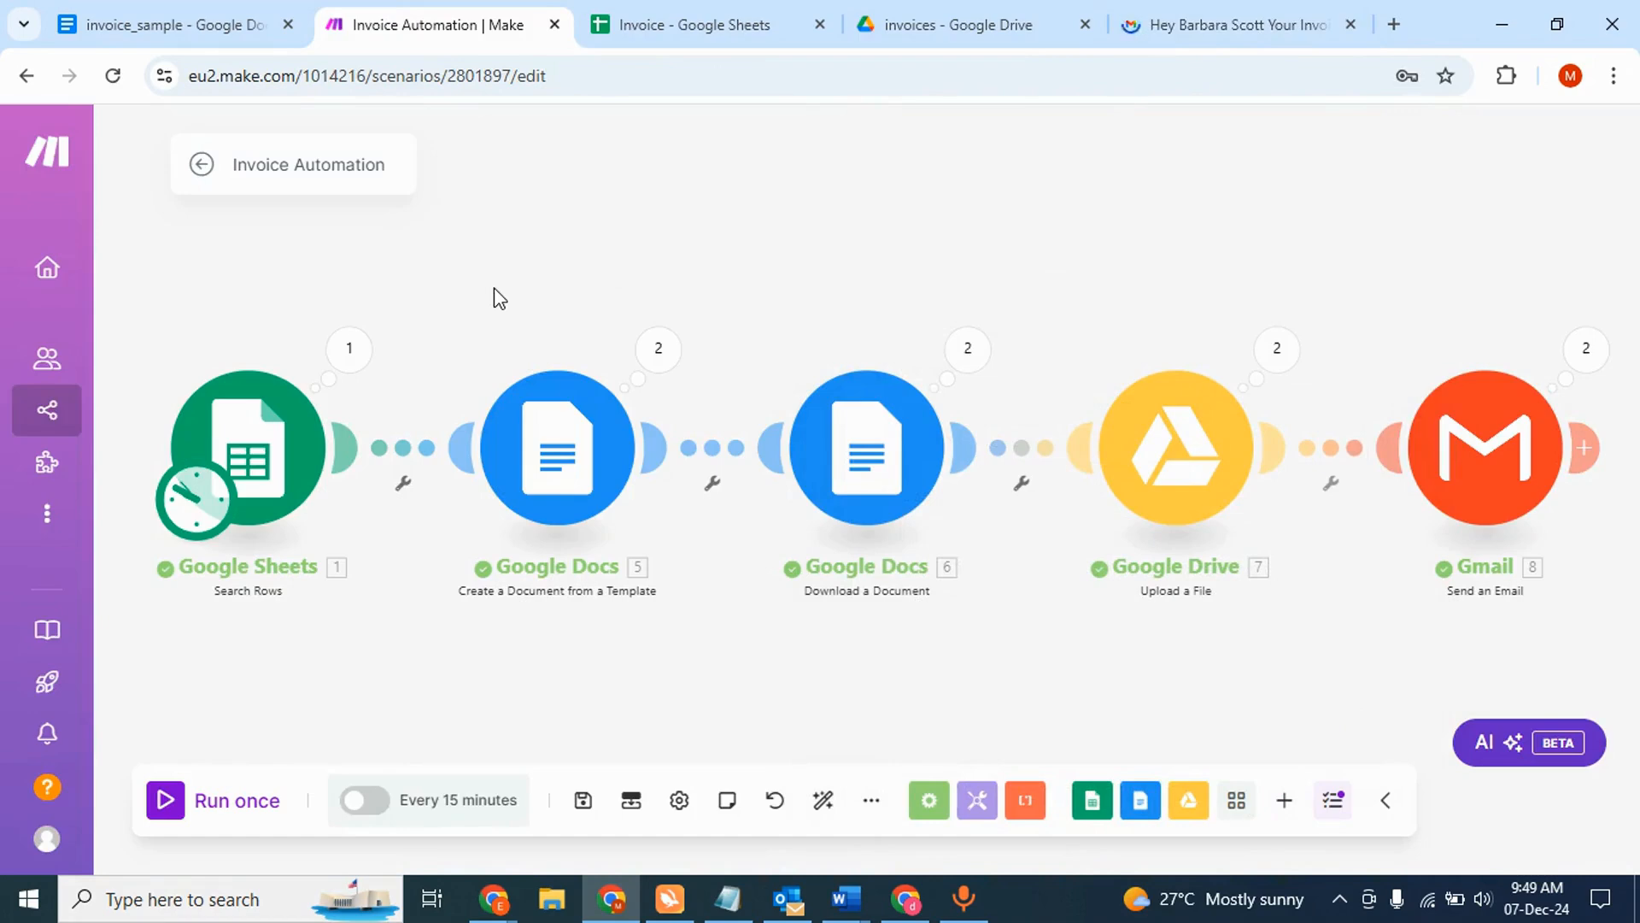
mouse_move(43, 414)
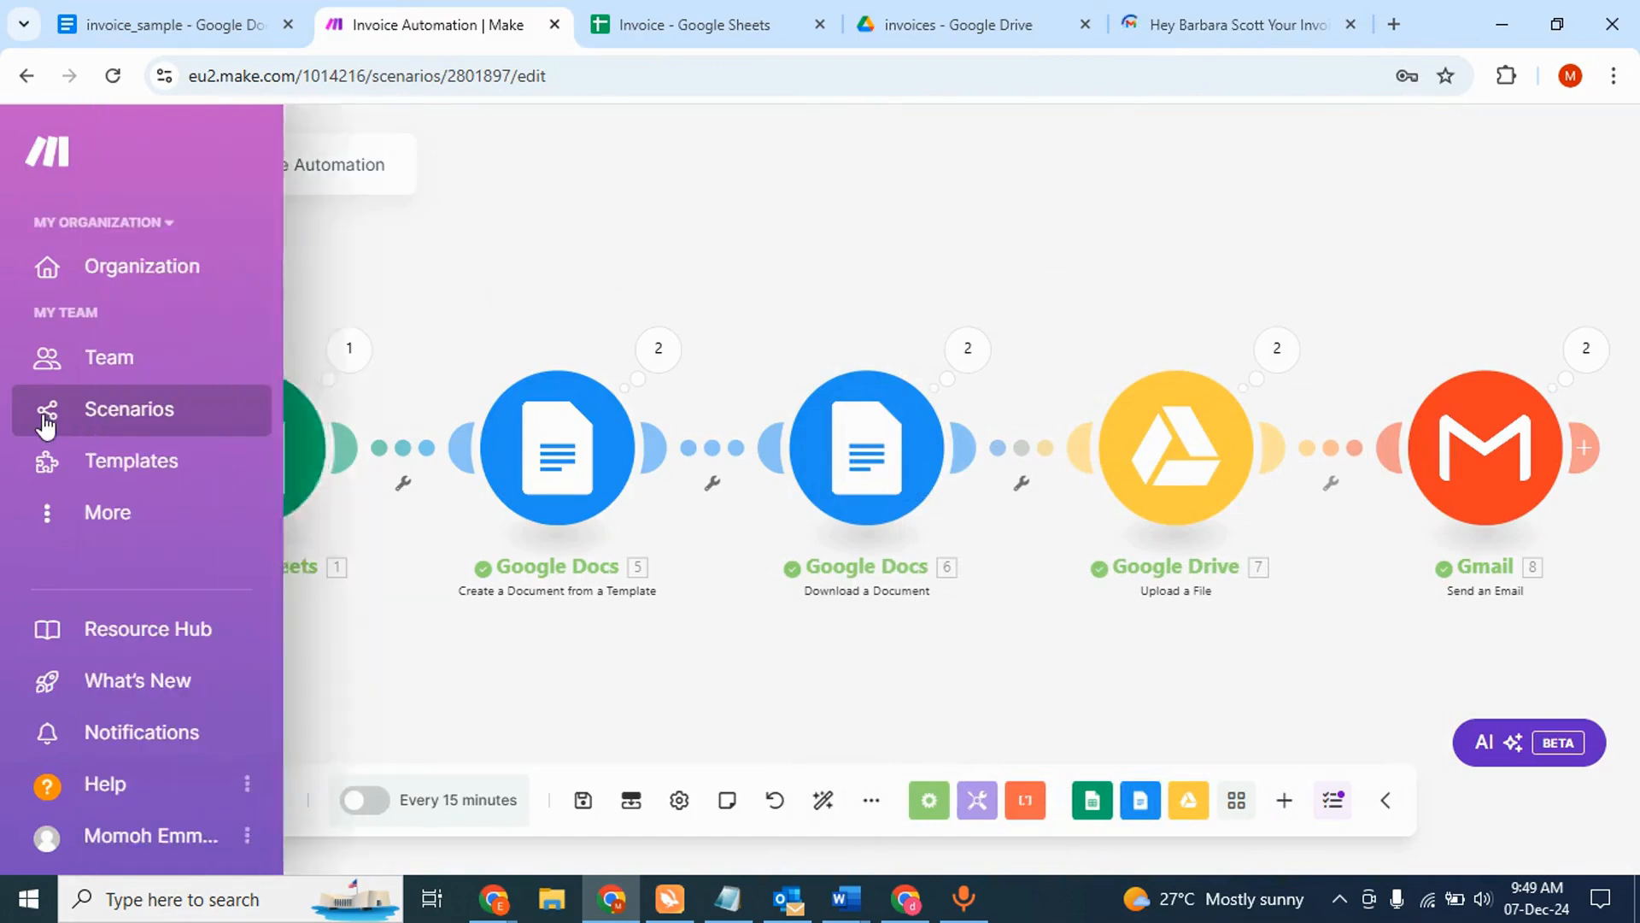
click(119, 417)
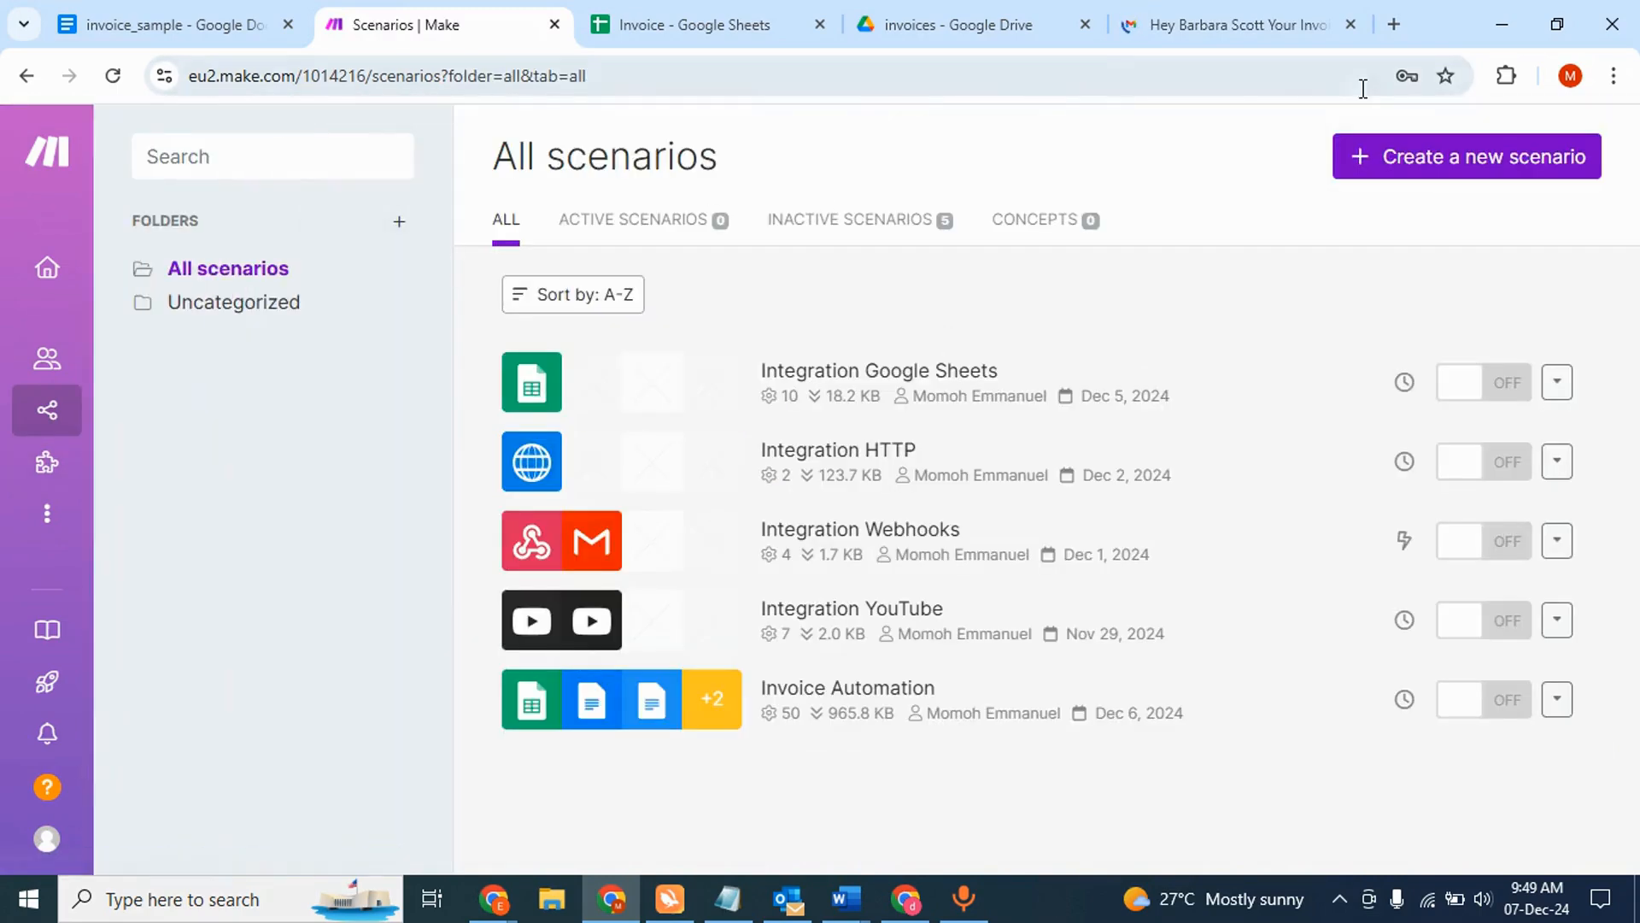
click(1372, 157)
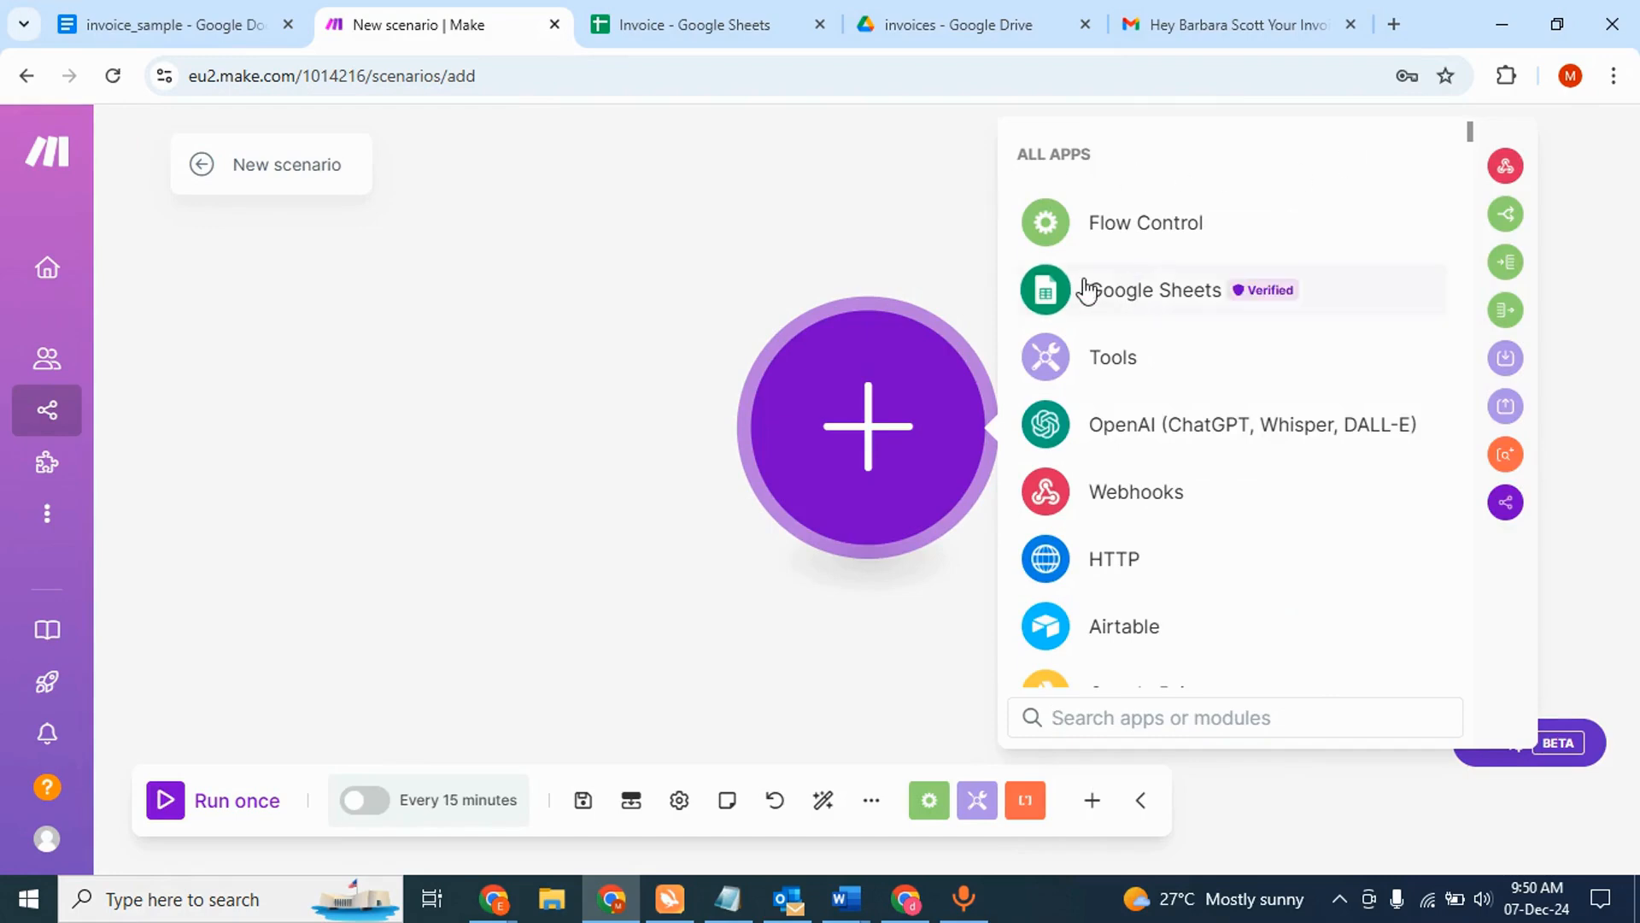
- Add a Google Sheets Search Rows module as the new scenario's first step
click(1132, 301)
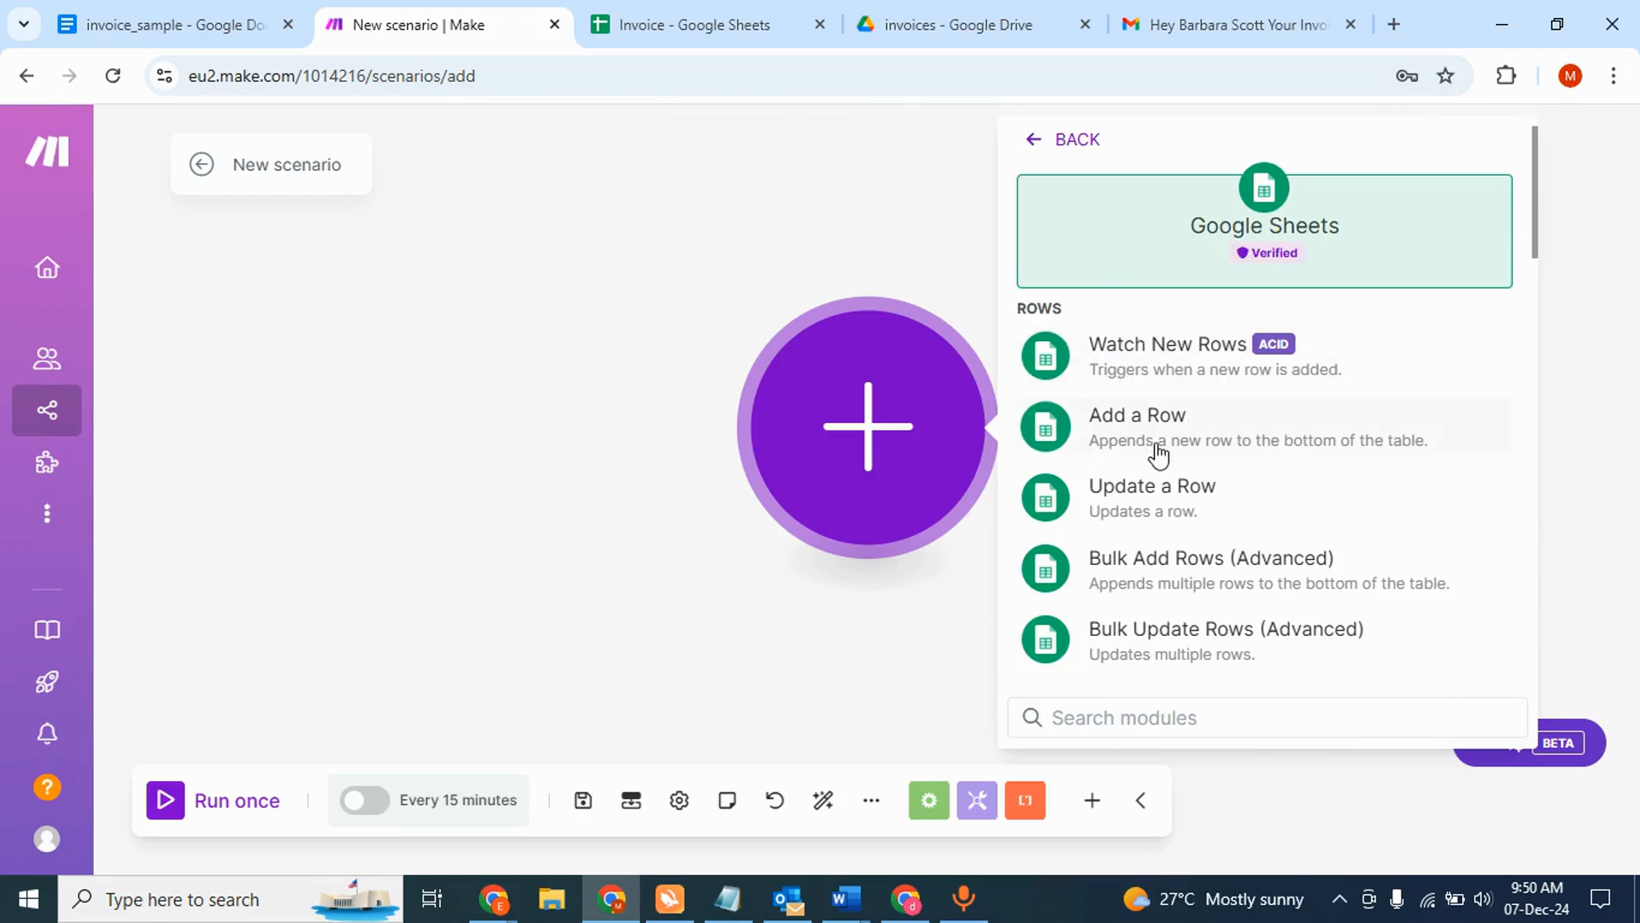
scroll(1156, 453, down, 3)
click(1147, 493)
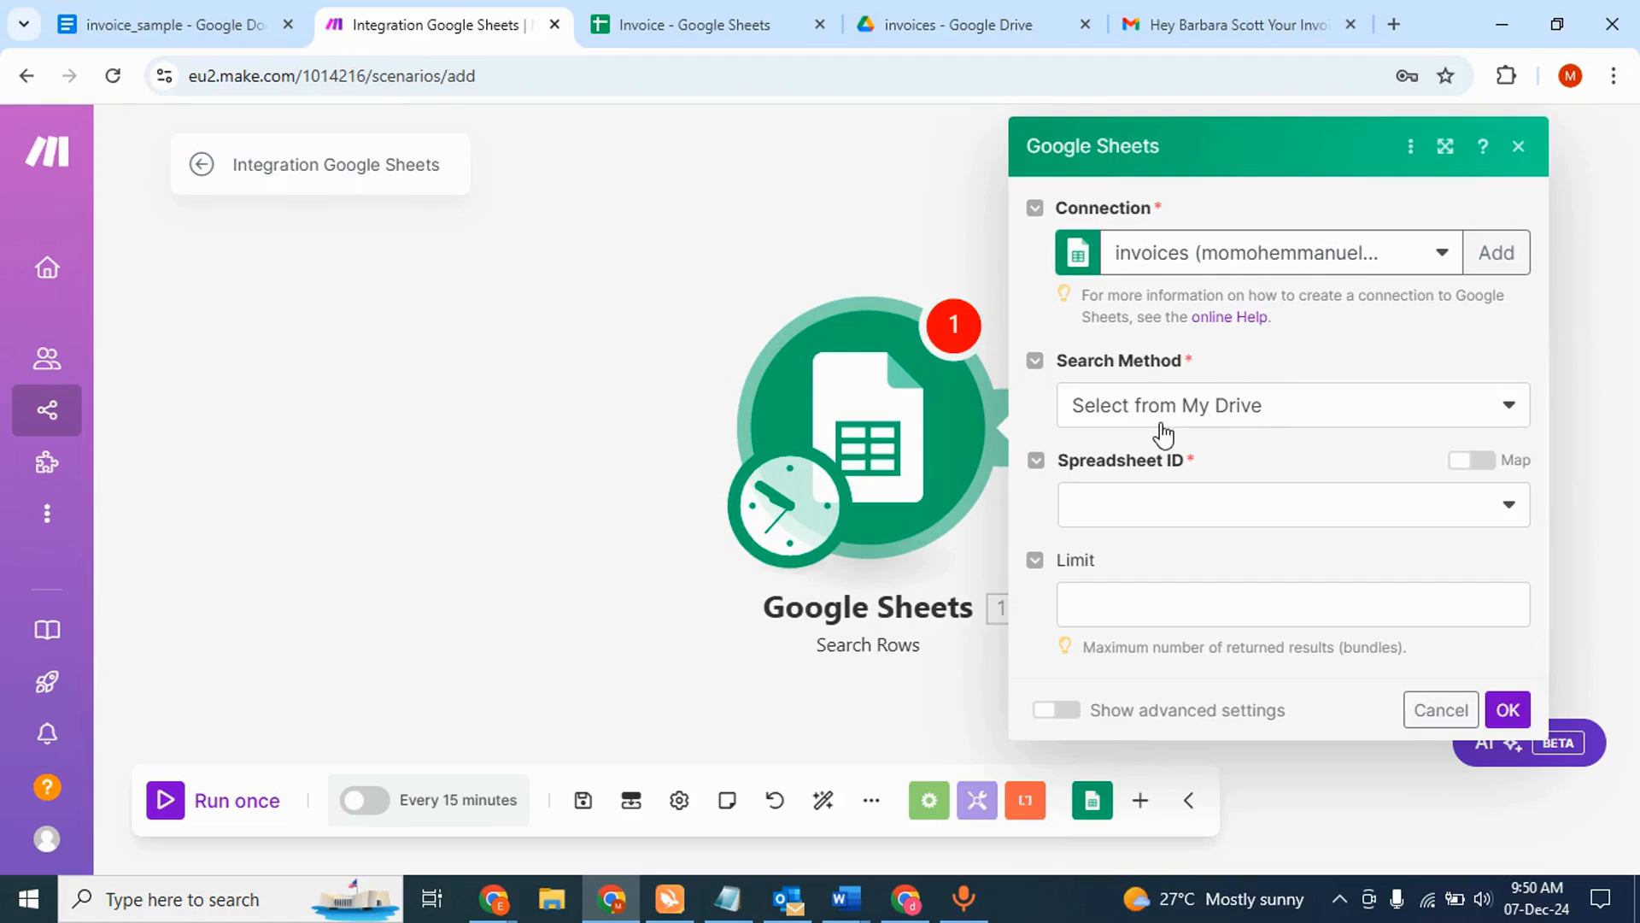
- Select the Invoice spreadsheet's full ID in the browser address bar
click(699, 24)
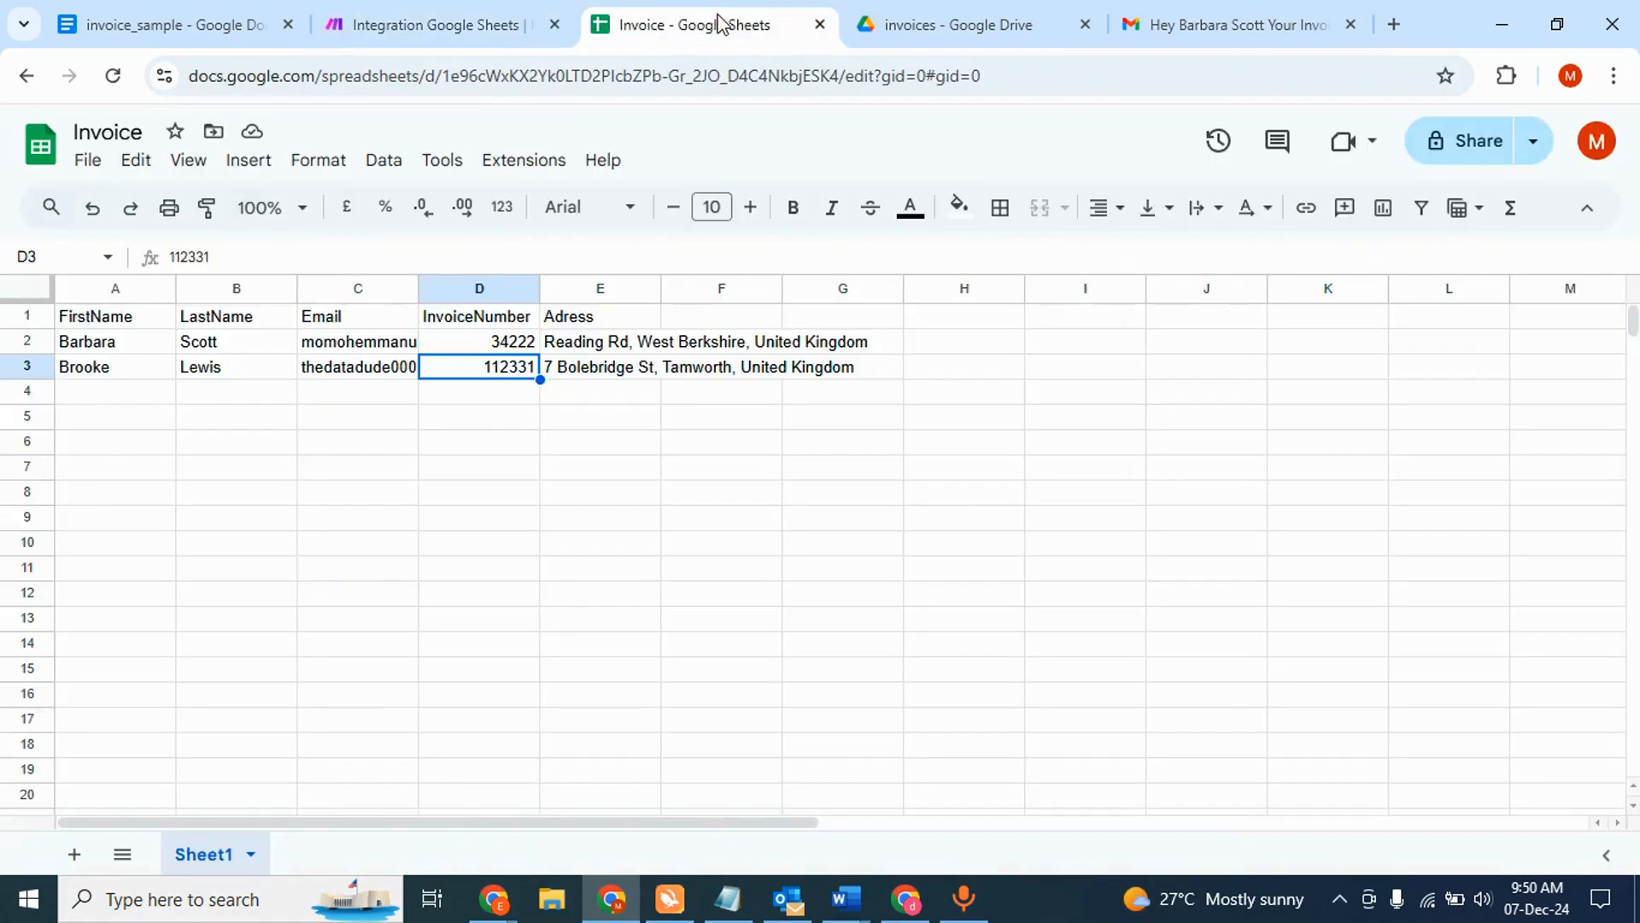
double_click(557, 75)
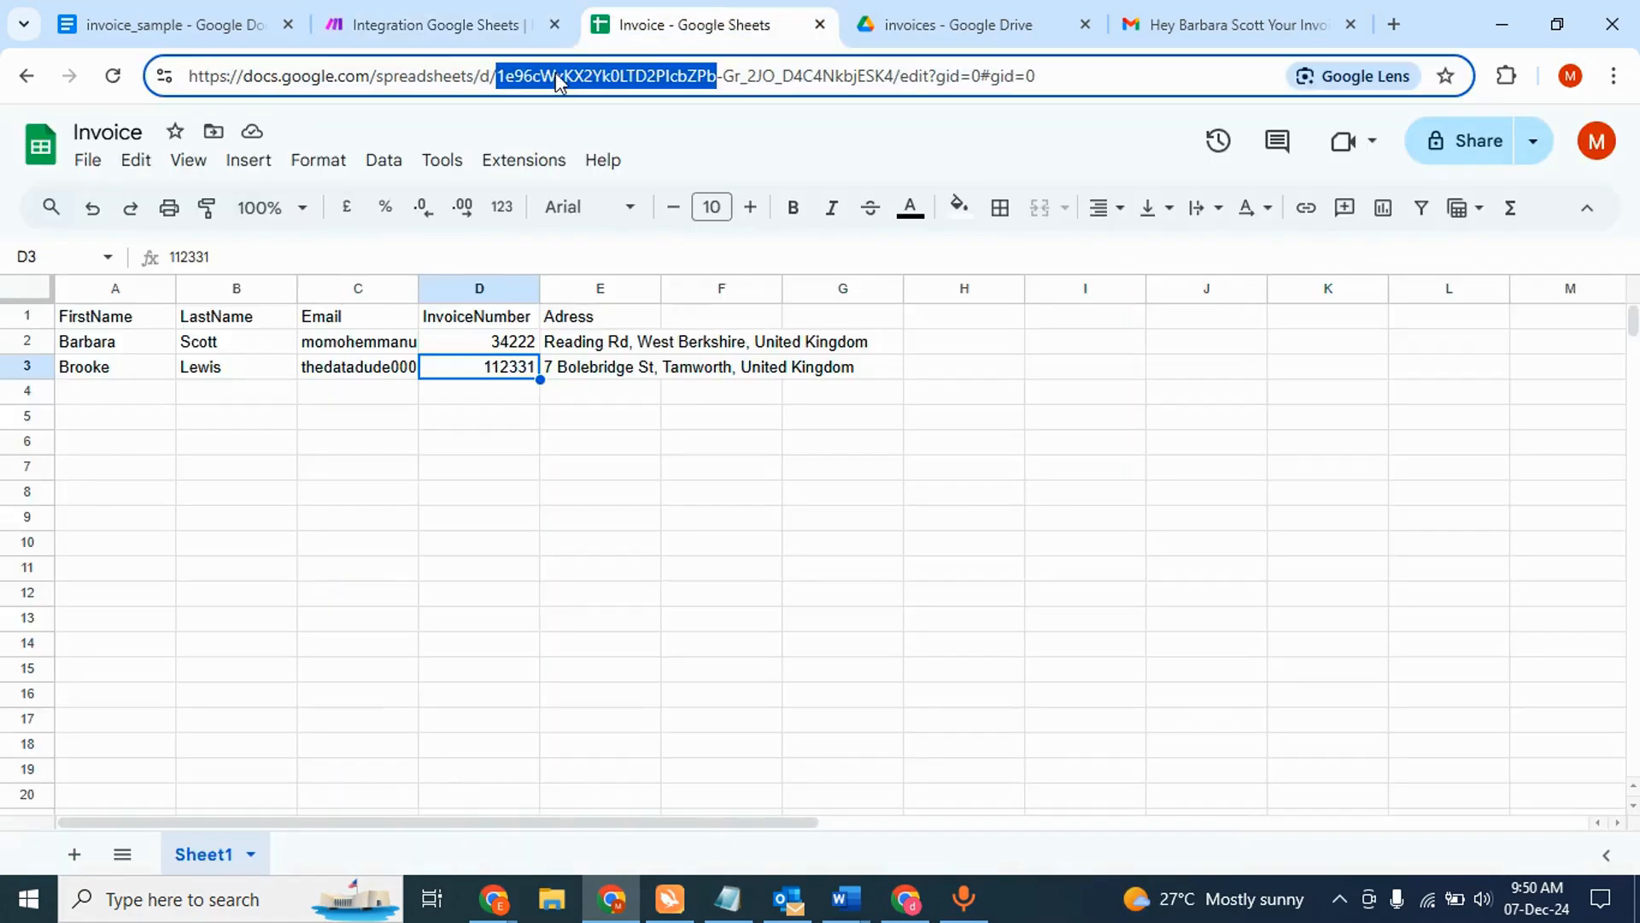
click(927, 75)
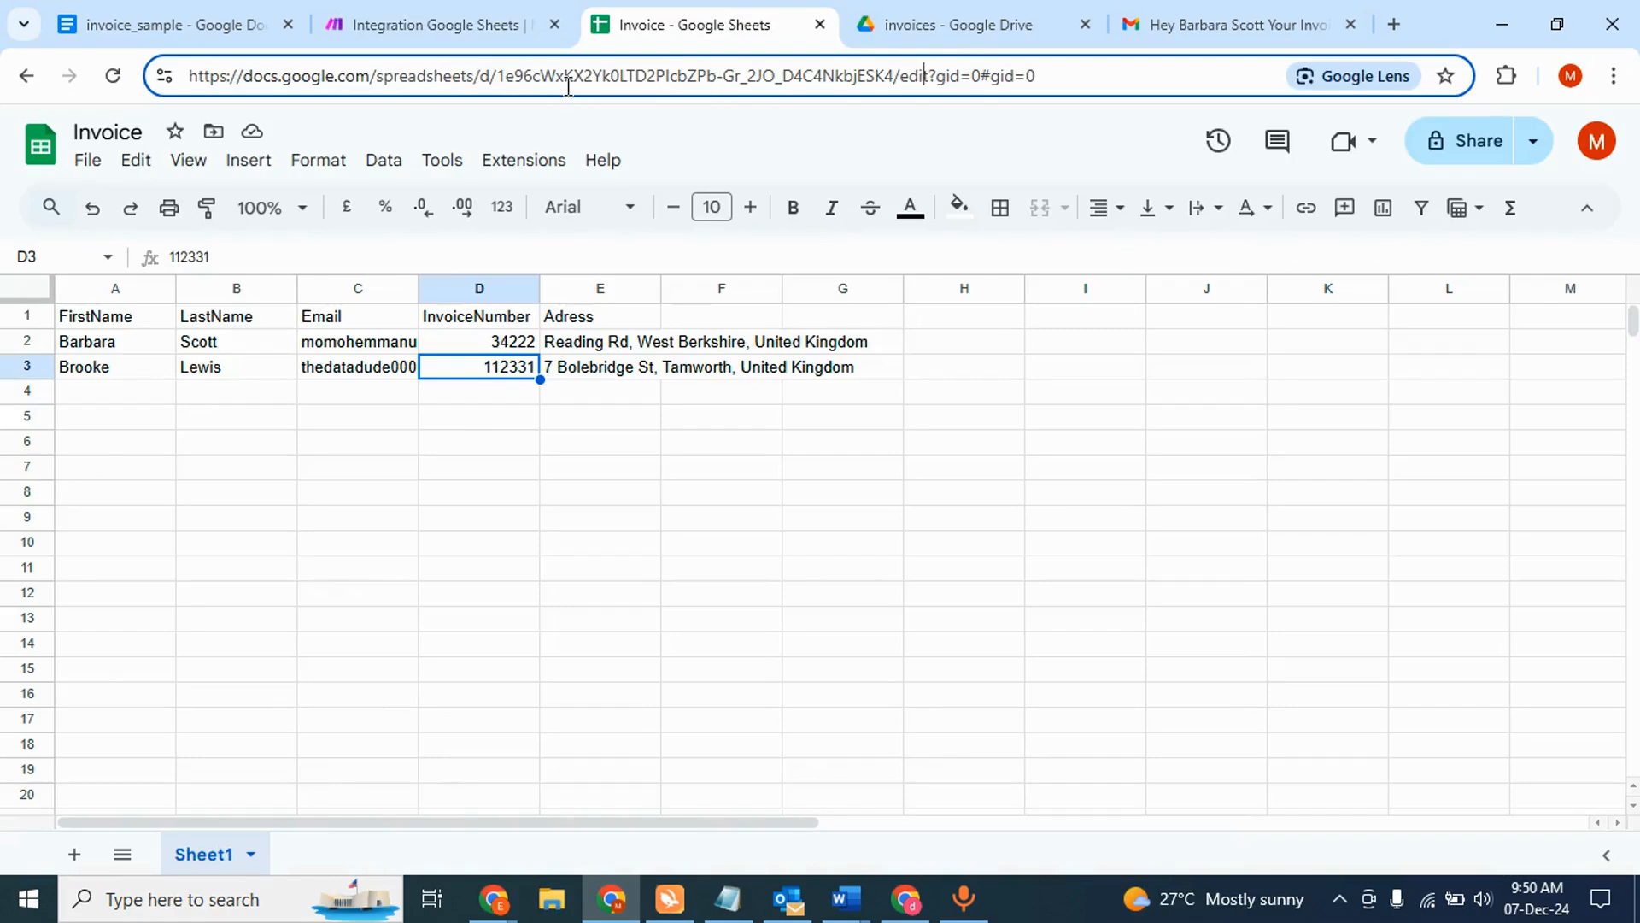
drag(500, 76, 899, 53)
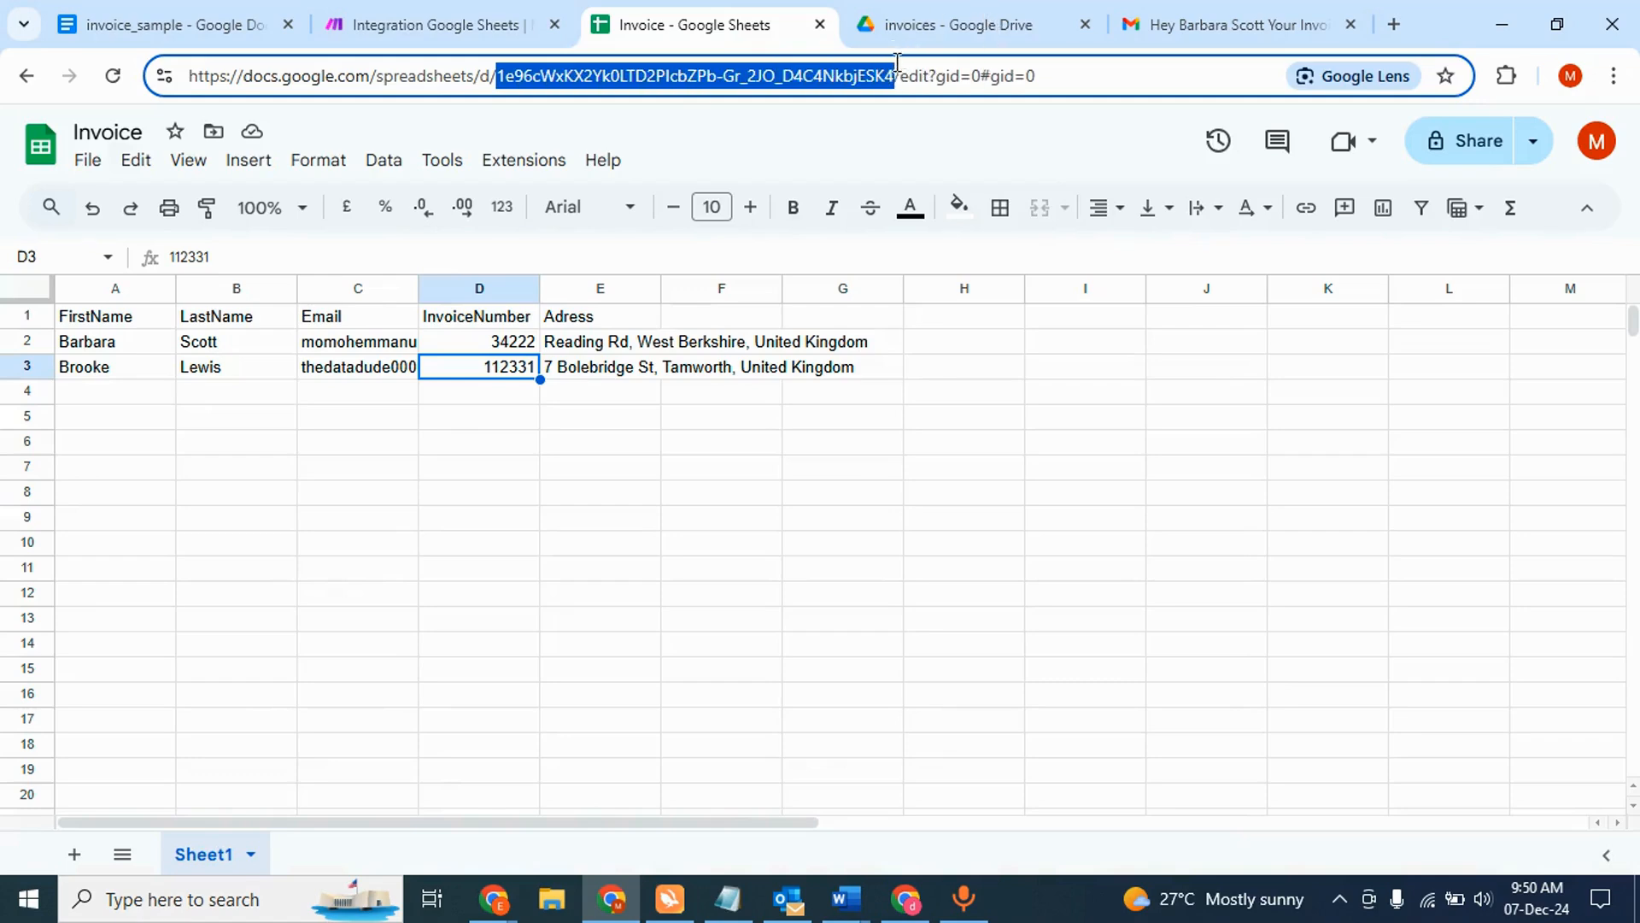
- Set Search Rows to the Invoice spreadsheet's Sheet1, headers Yes, range A–CZ, then test-run the scenario
click(371, 18)
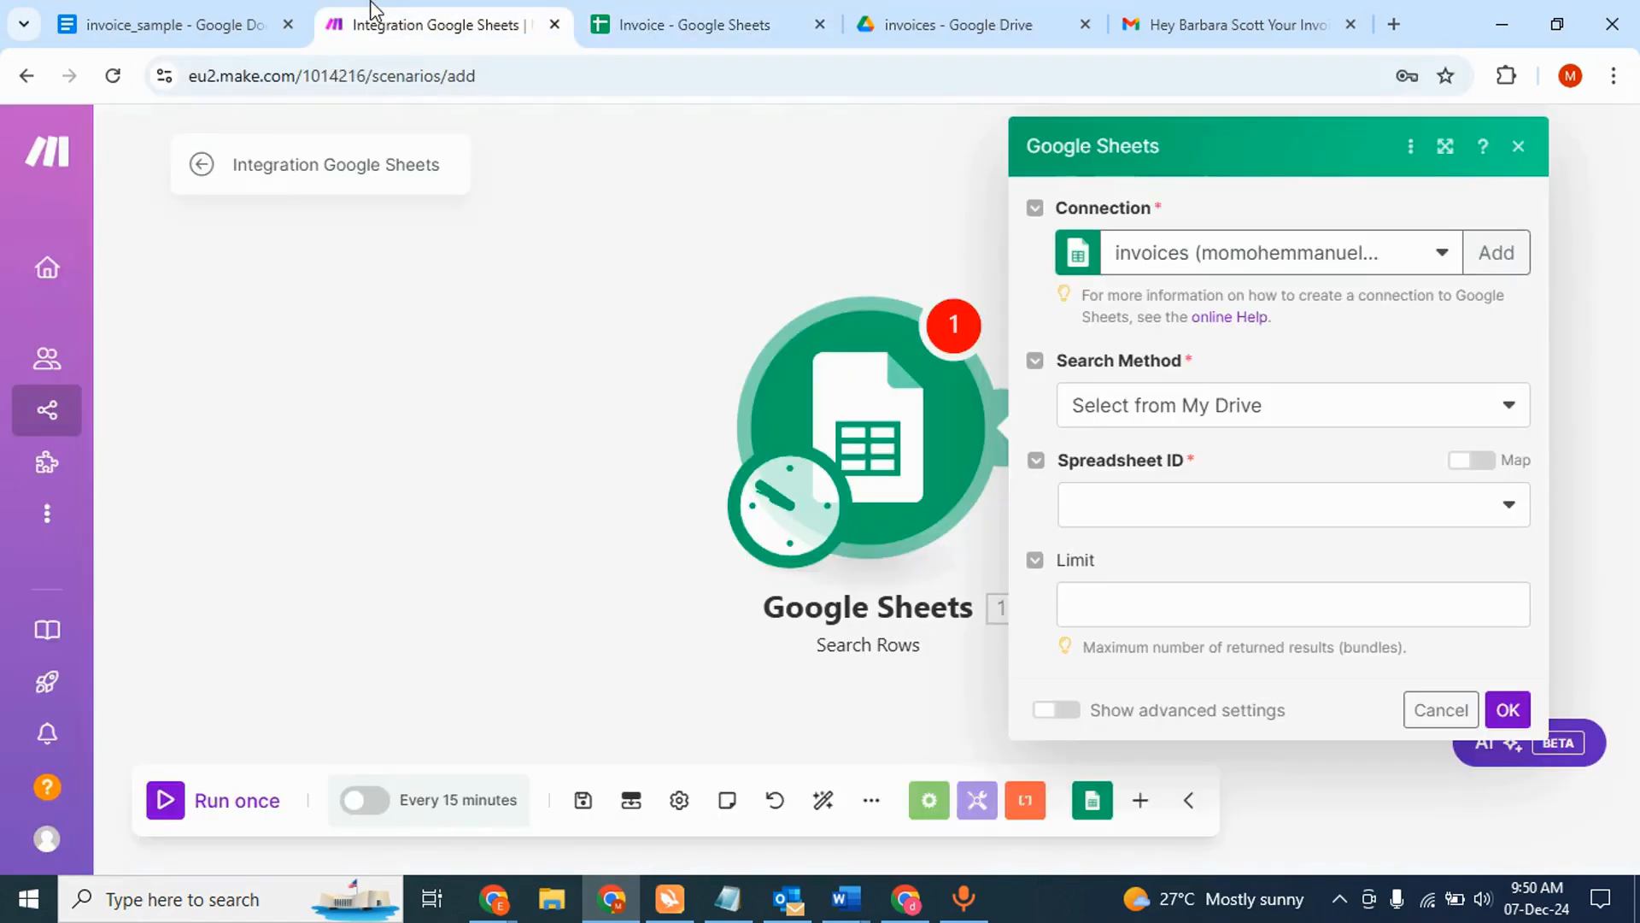
click(1119, 510)
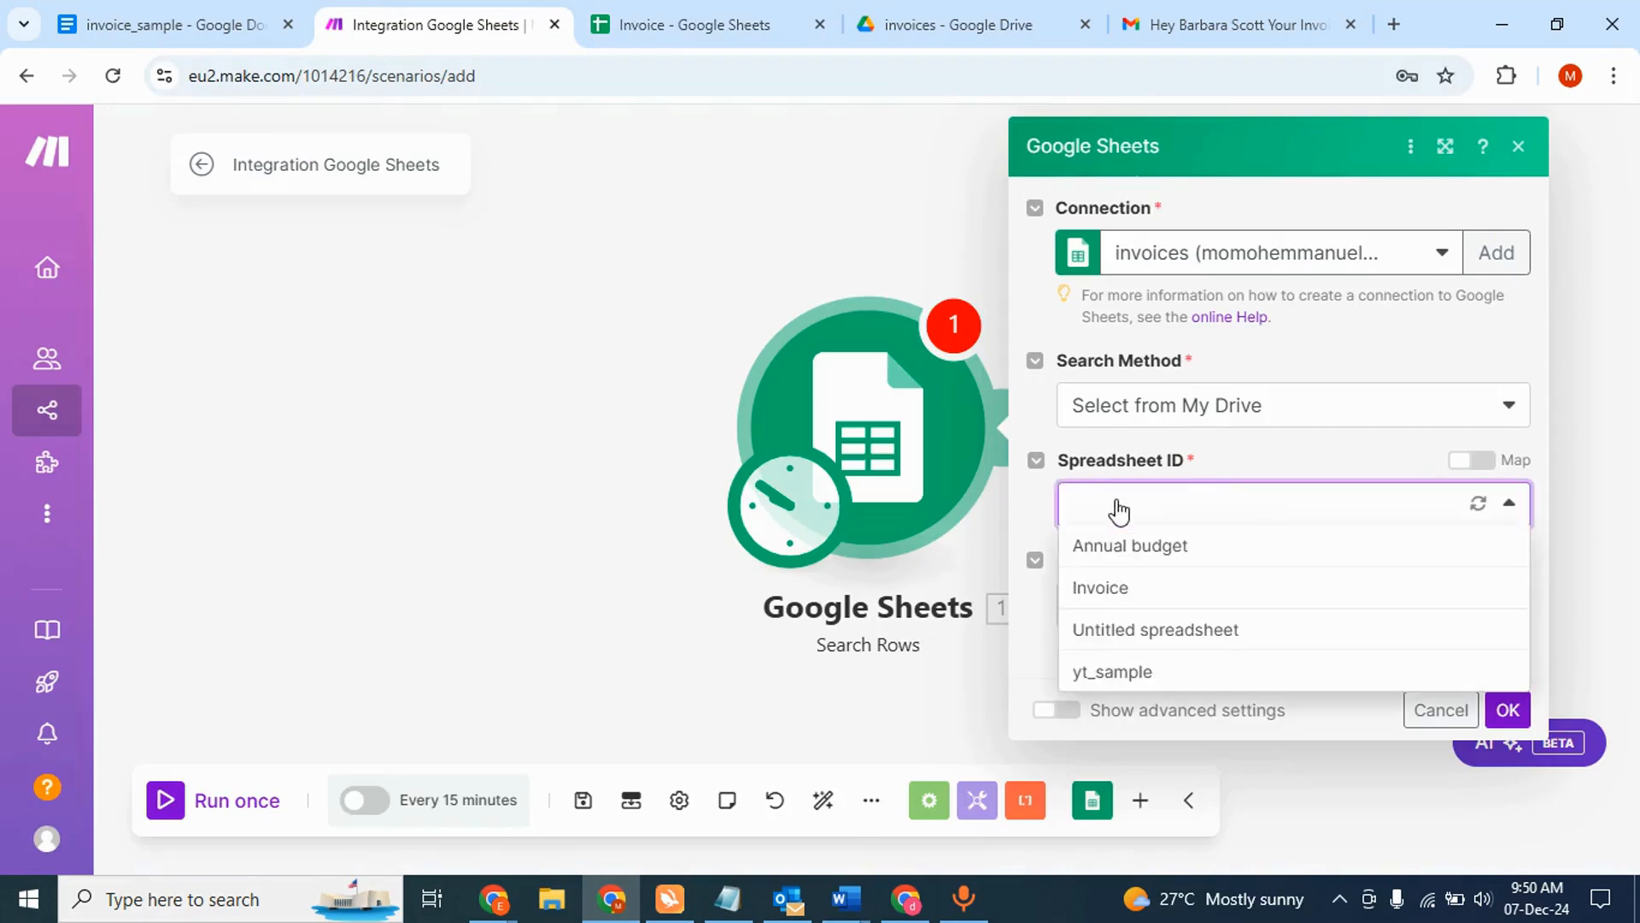
click(1102, 588)
click(683, 24)
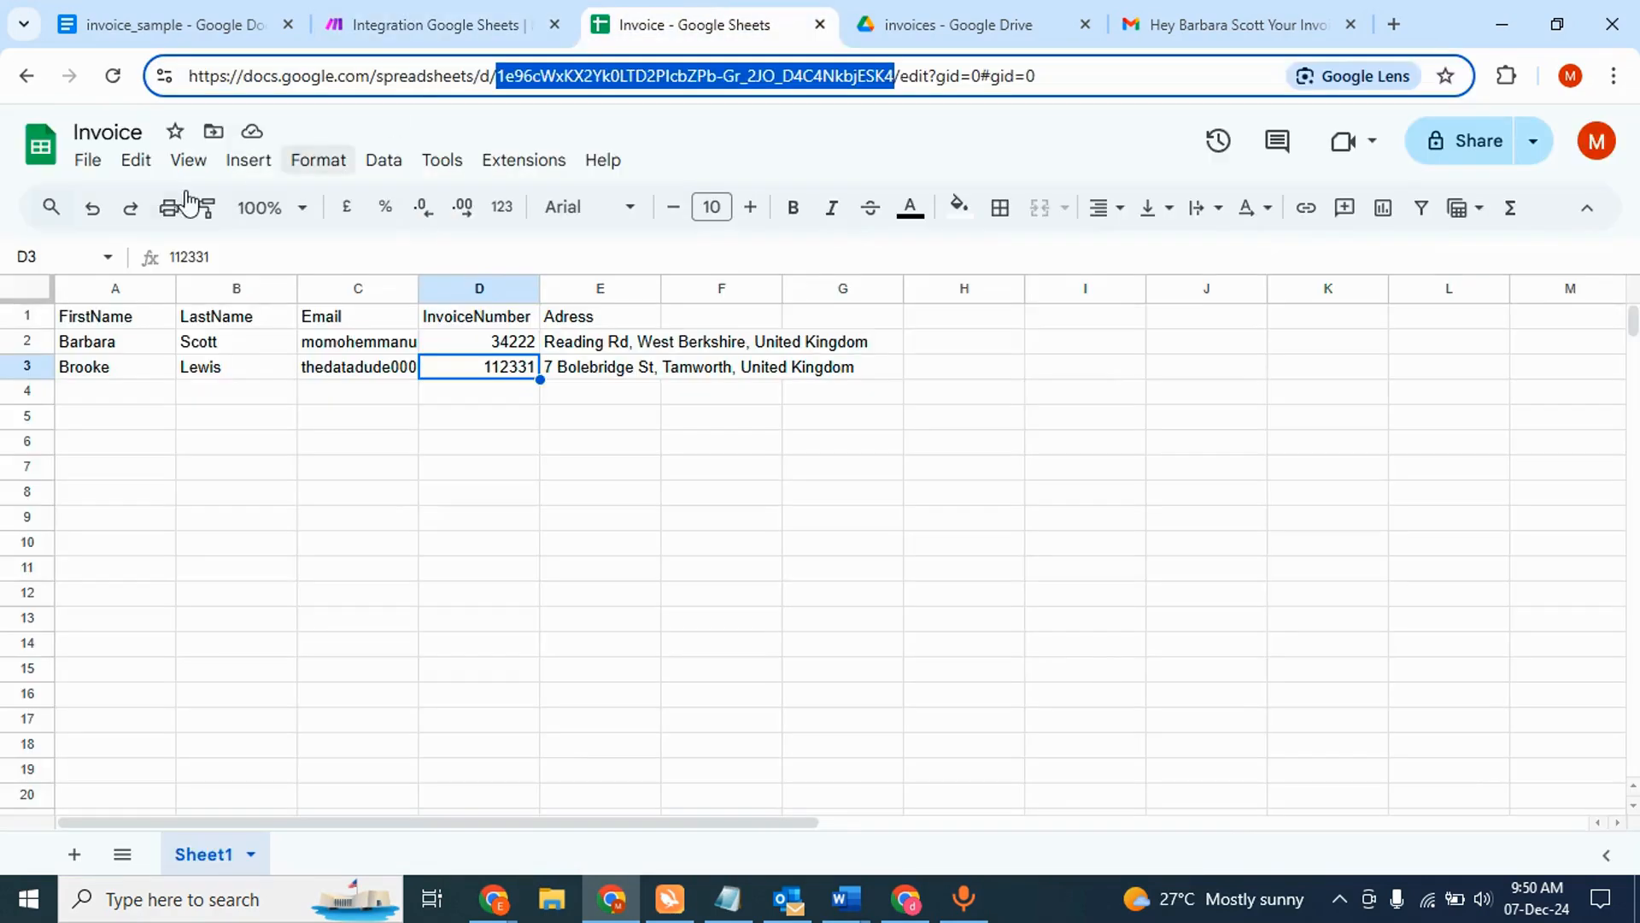
click(484, 12)
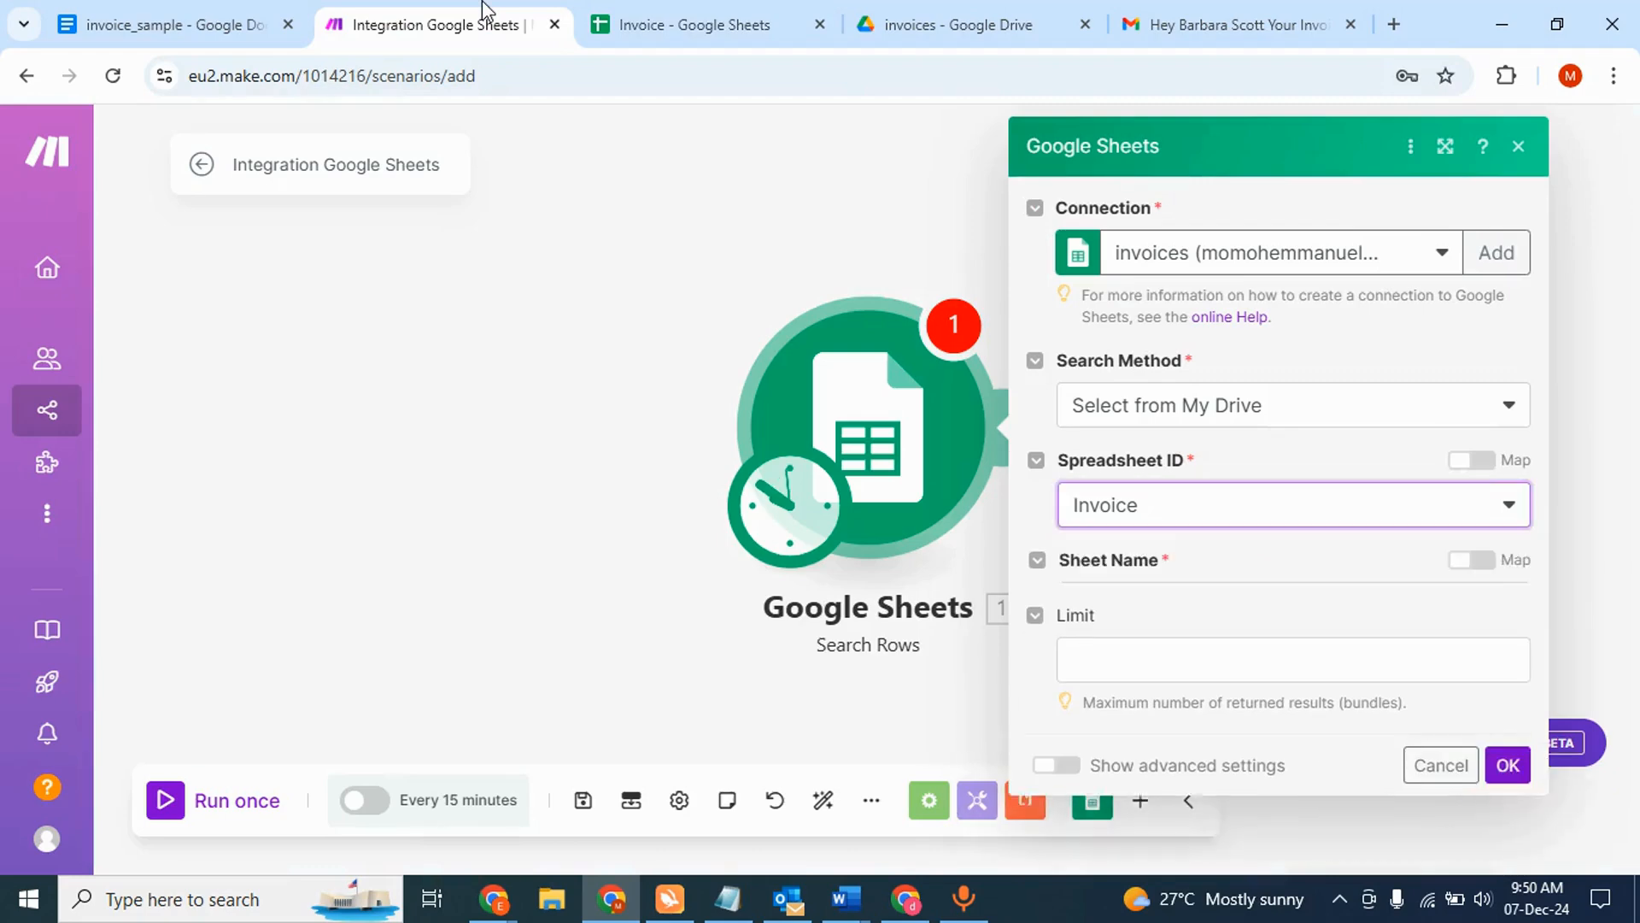
click(1099, 608)
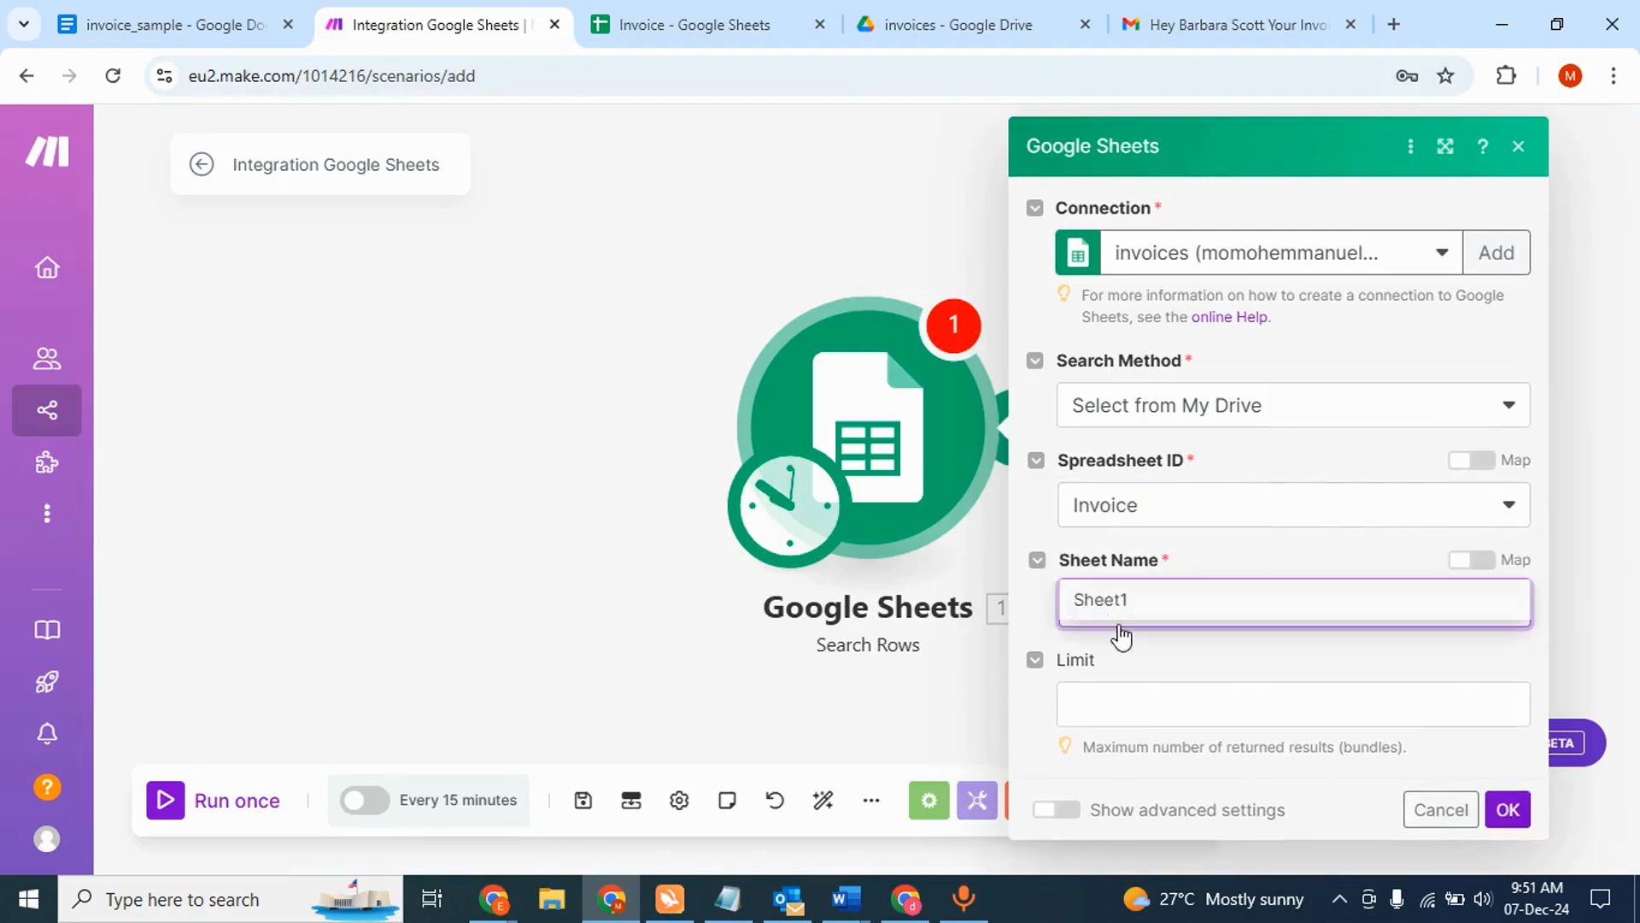
click(1127, 614)
scroll(1261, 693, down, 3)
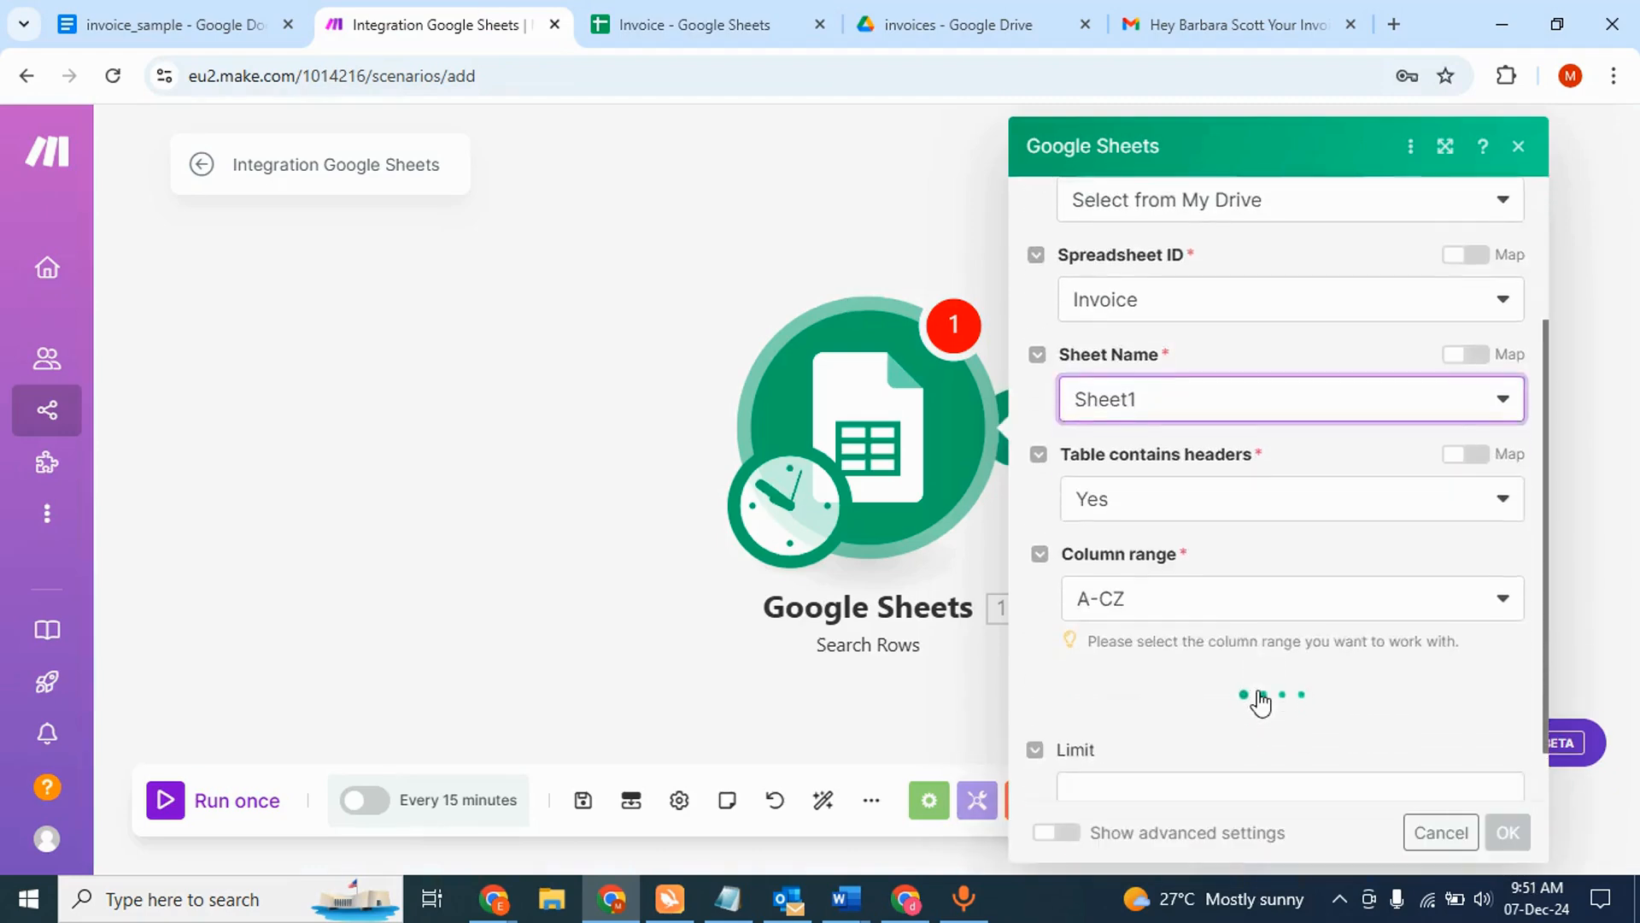
scroll(1261, 702, down, 2)
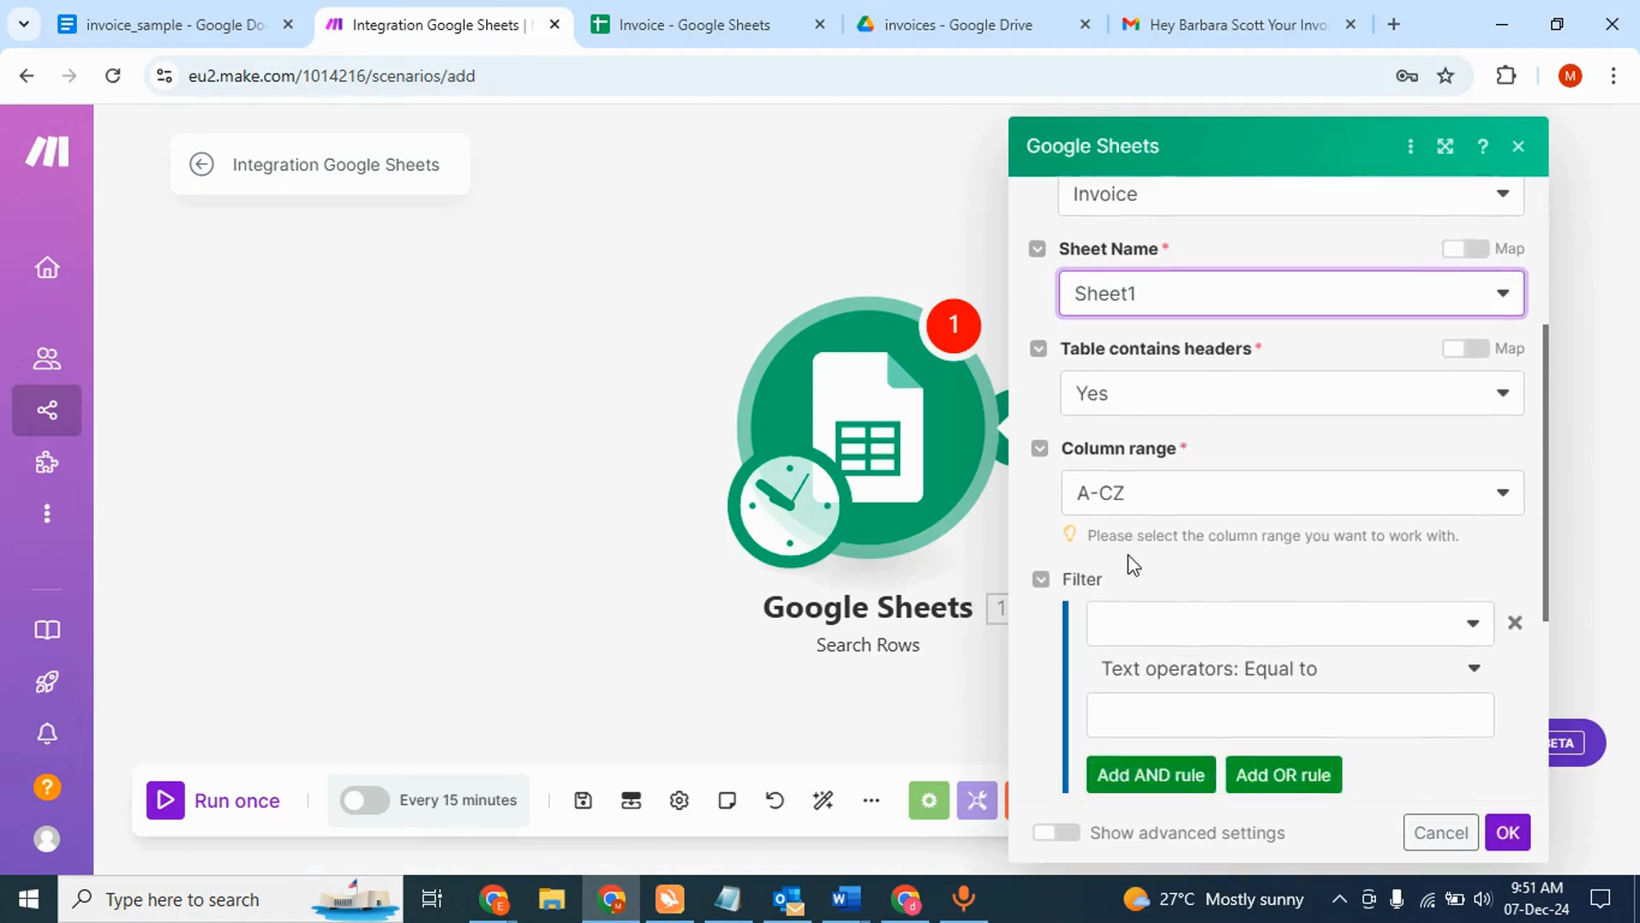
scroll(1133, 564, down, 1)
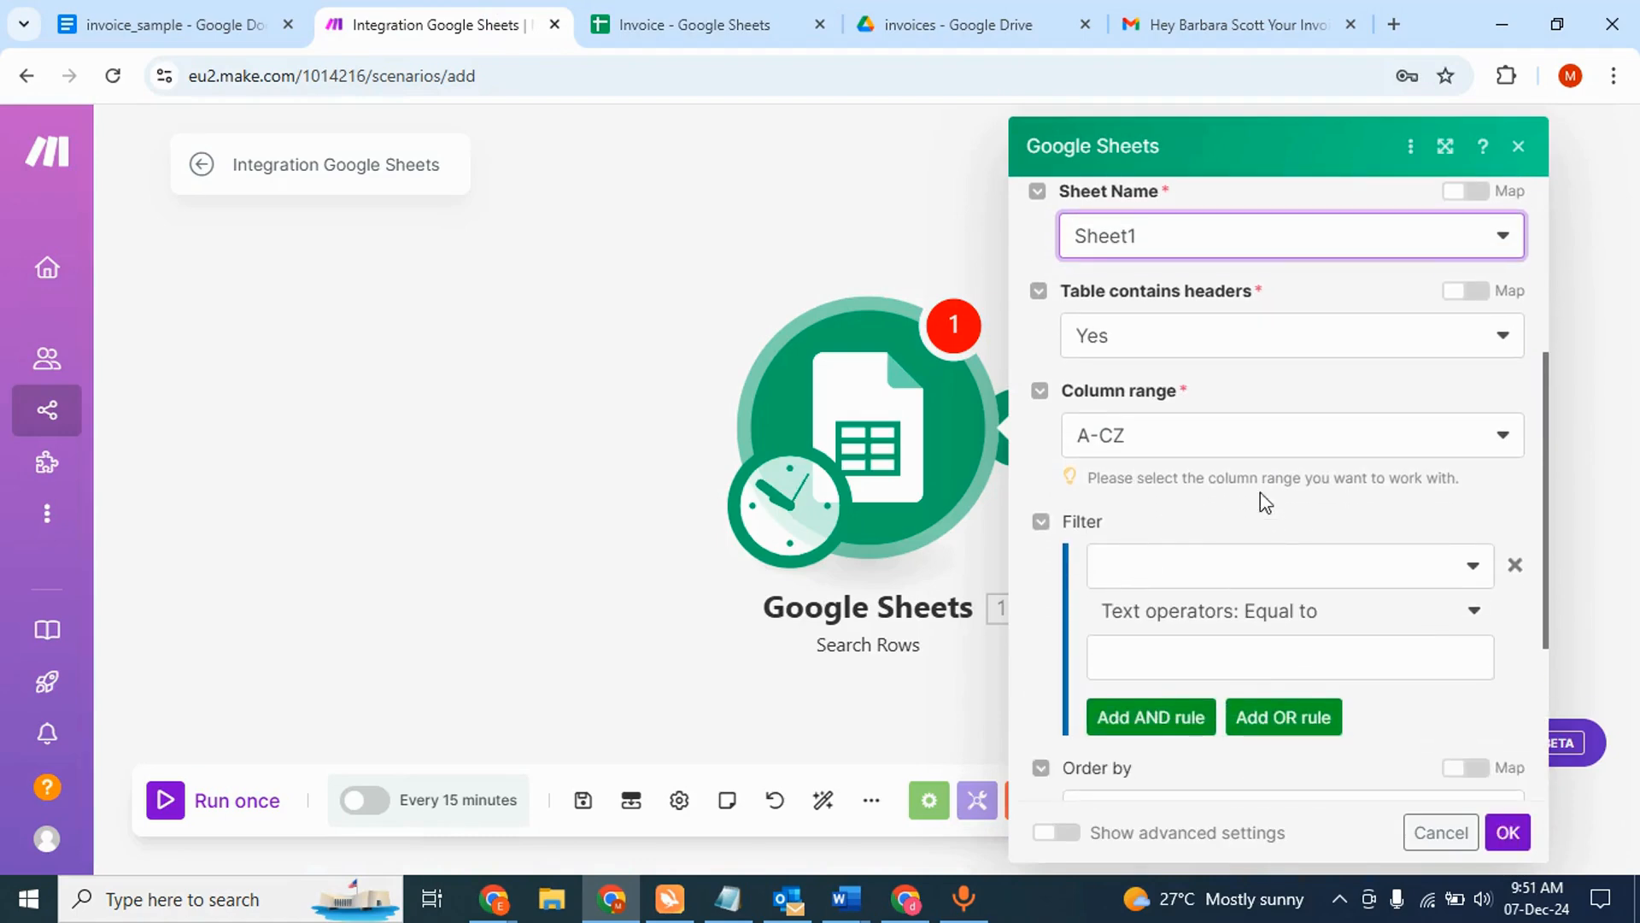
click(1507, 833)
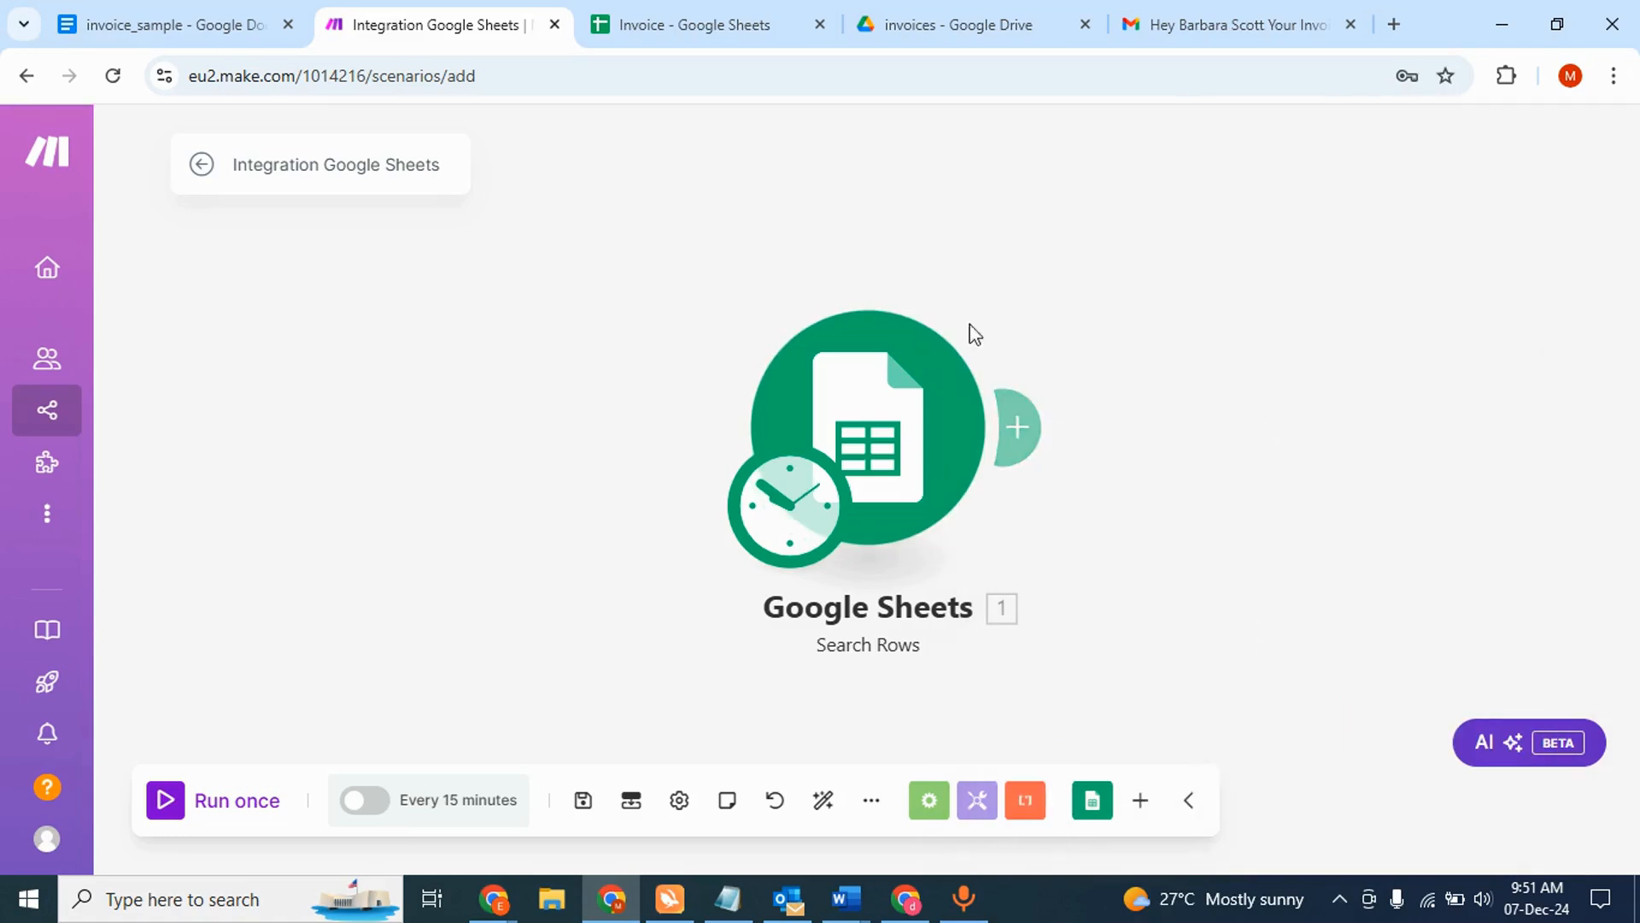
click(166, 803)
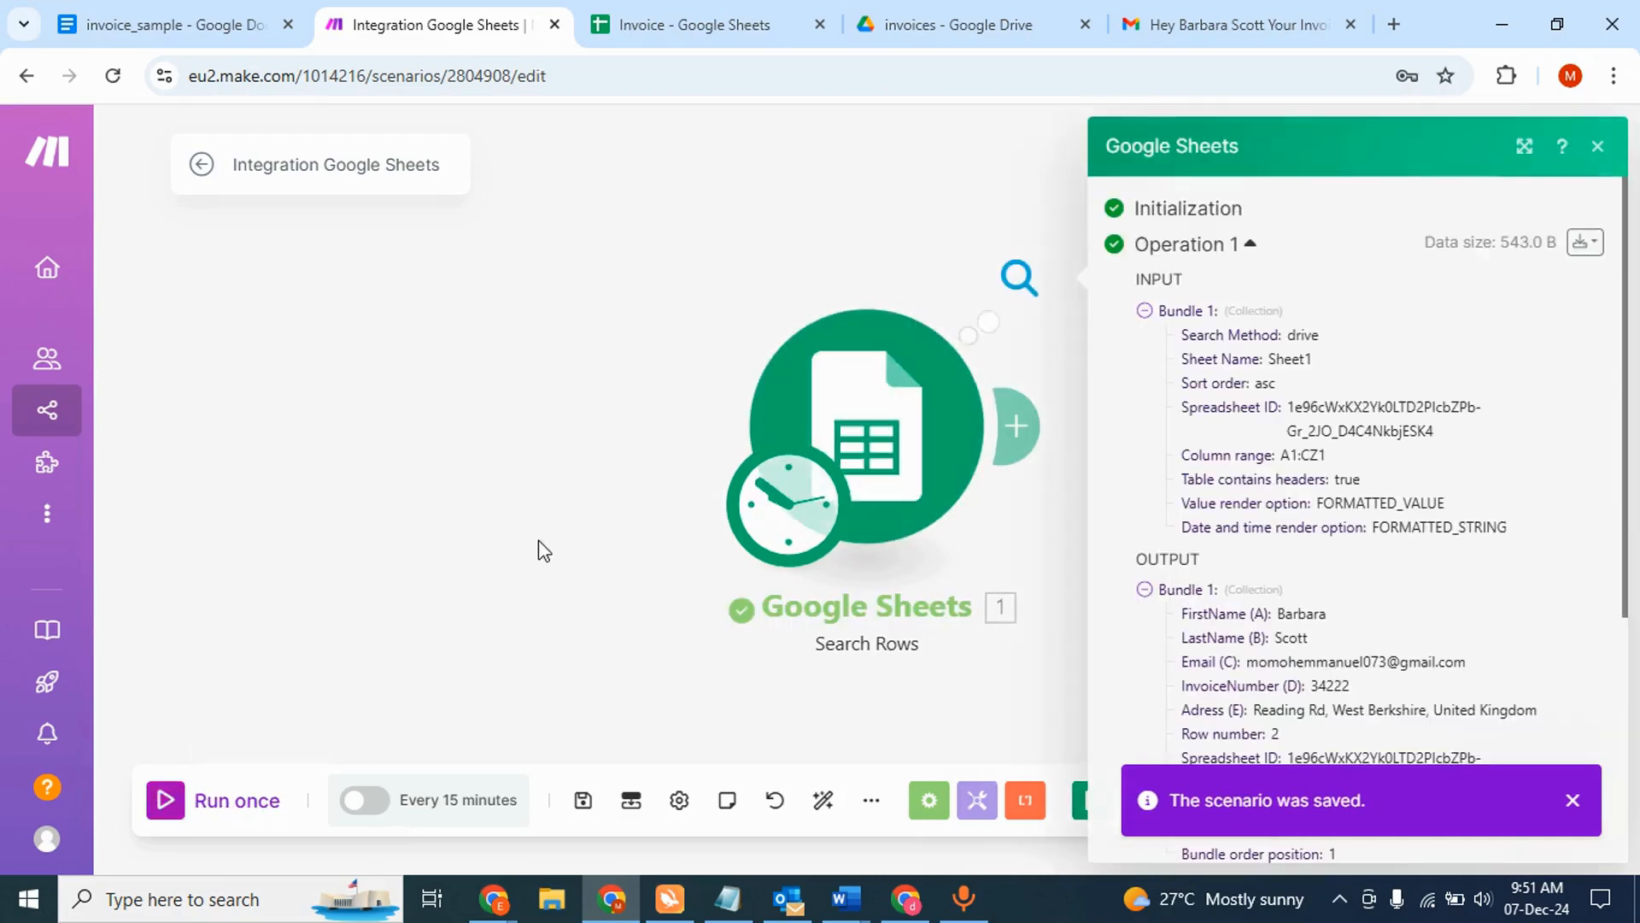
- Review the two Search Rows output bundles from sheet rows 2 and 3, then close the results
scroll(1261, 457, down, 2)
scroll(1261, 453, down, 3)
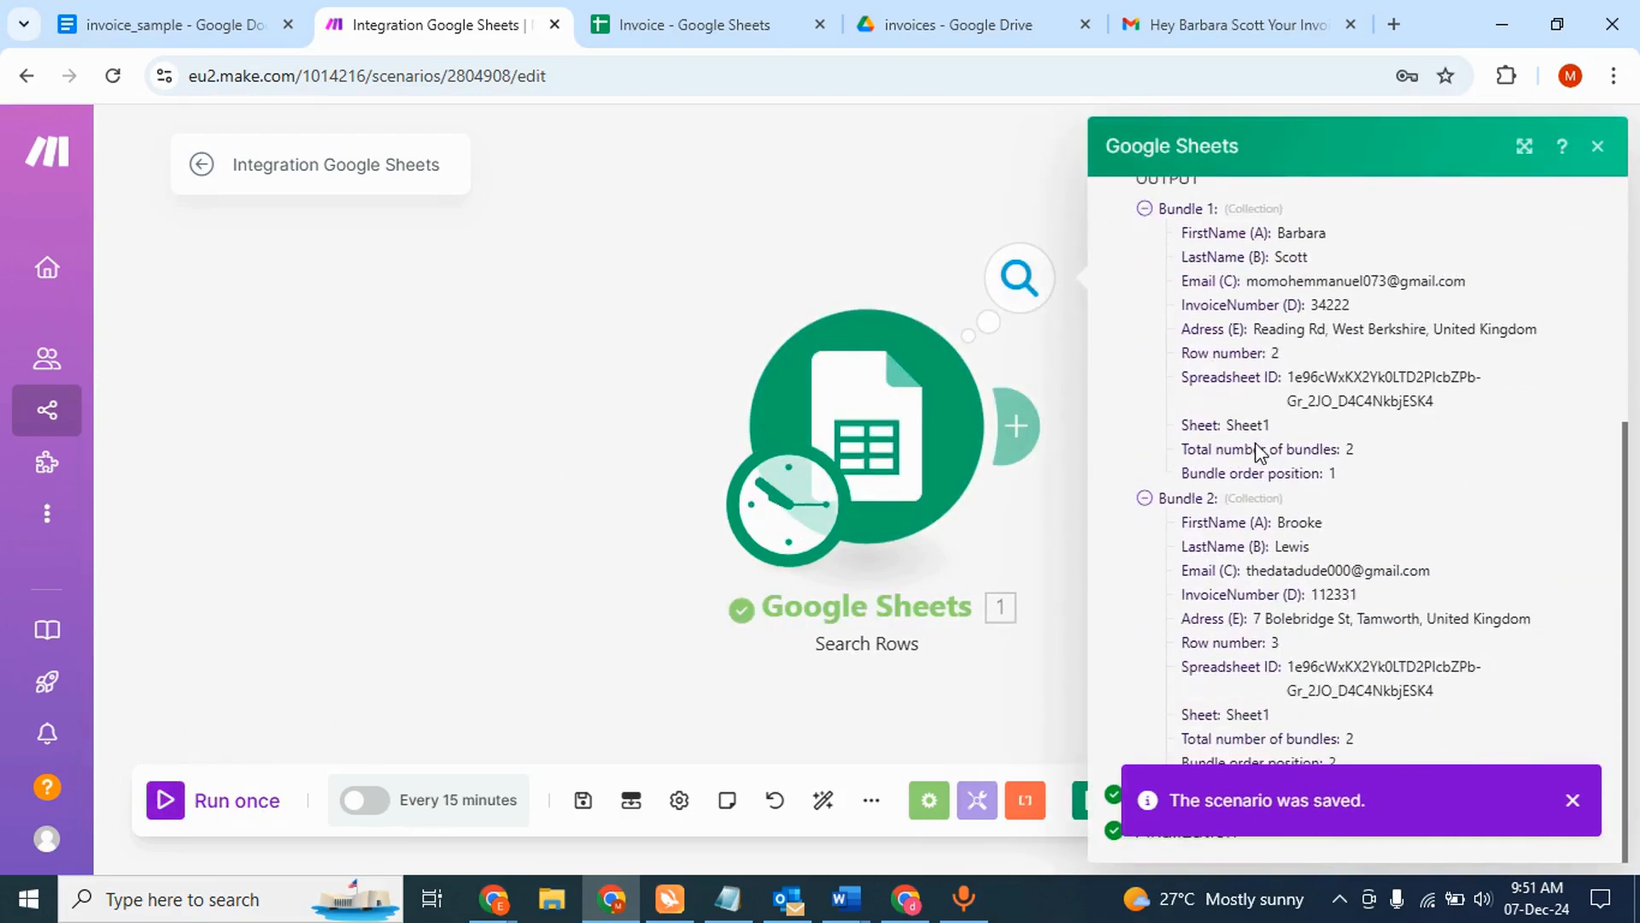
scroll(1230, 346, up, 2)
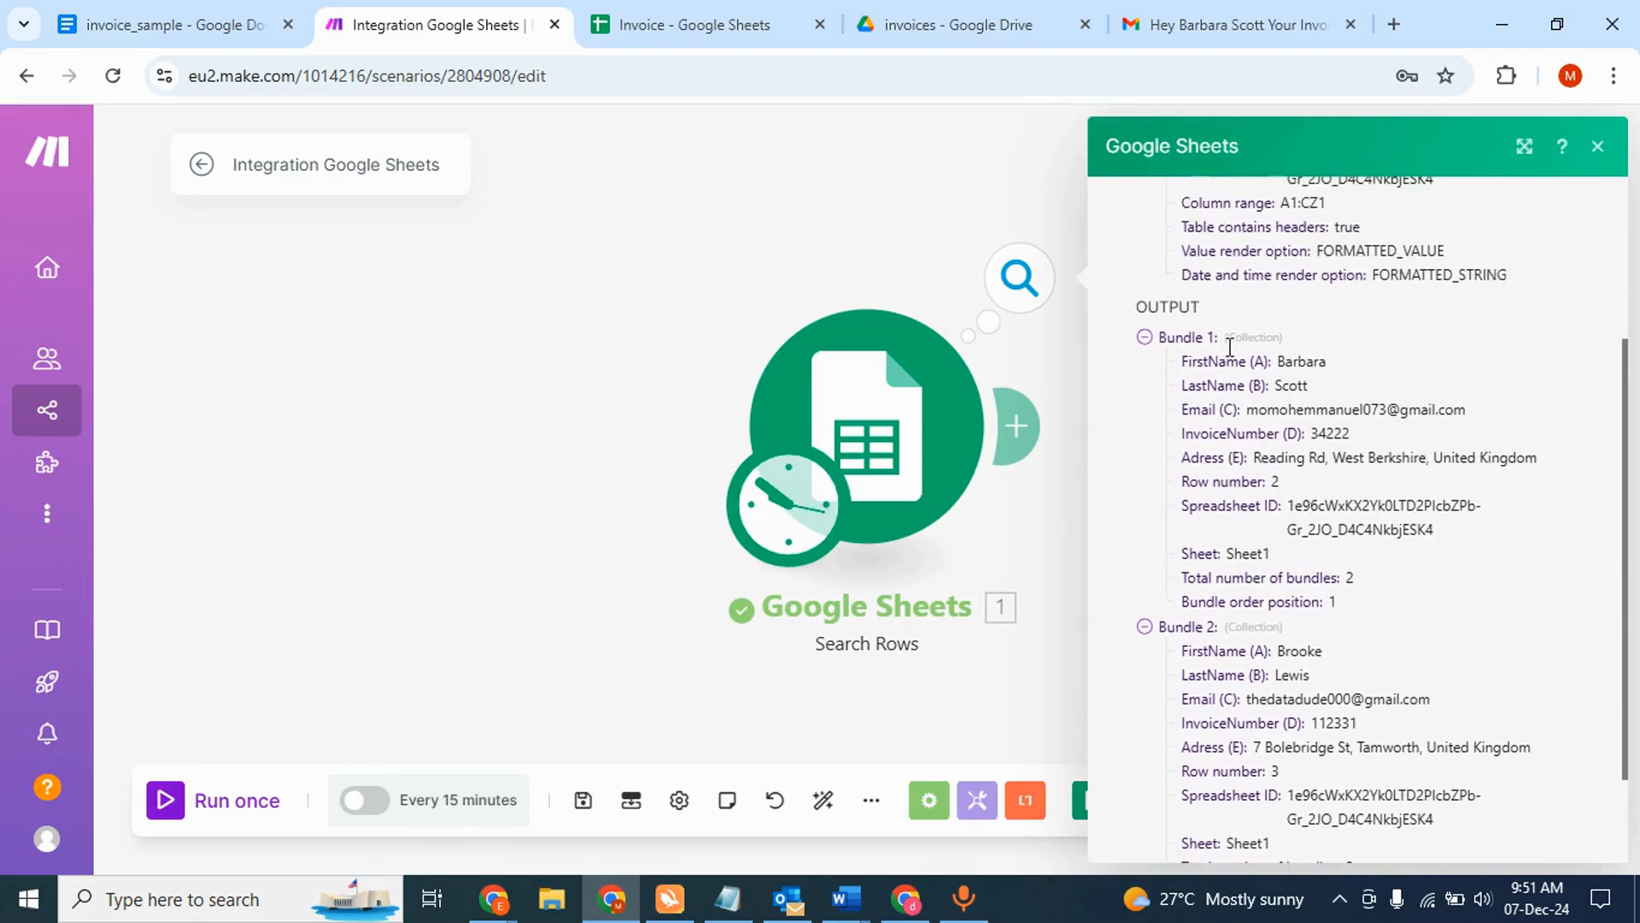
scroll(1238, 424, down, 1)
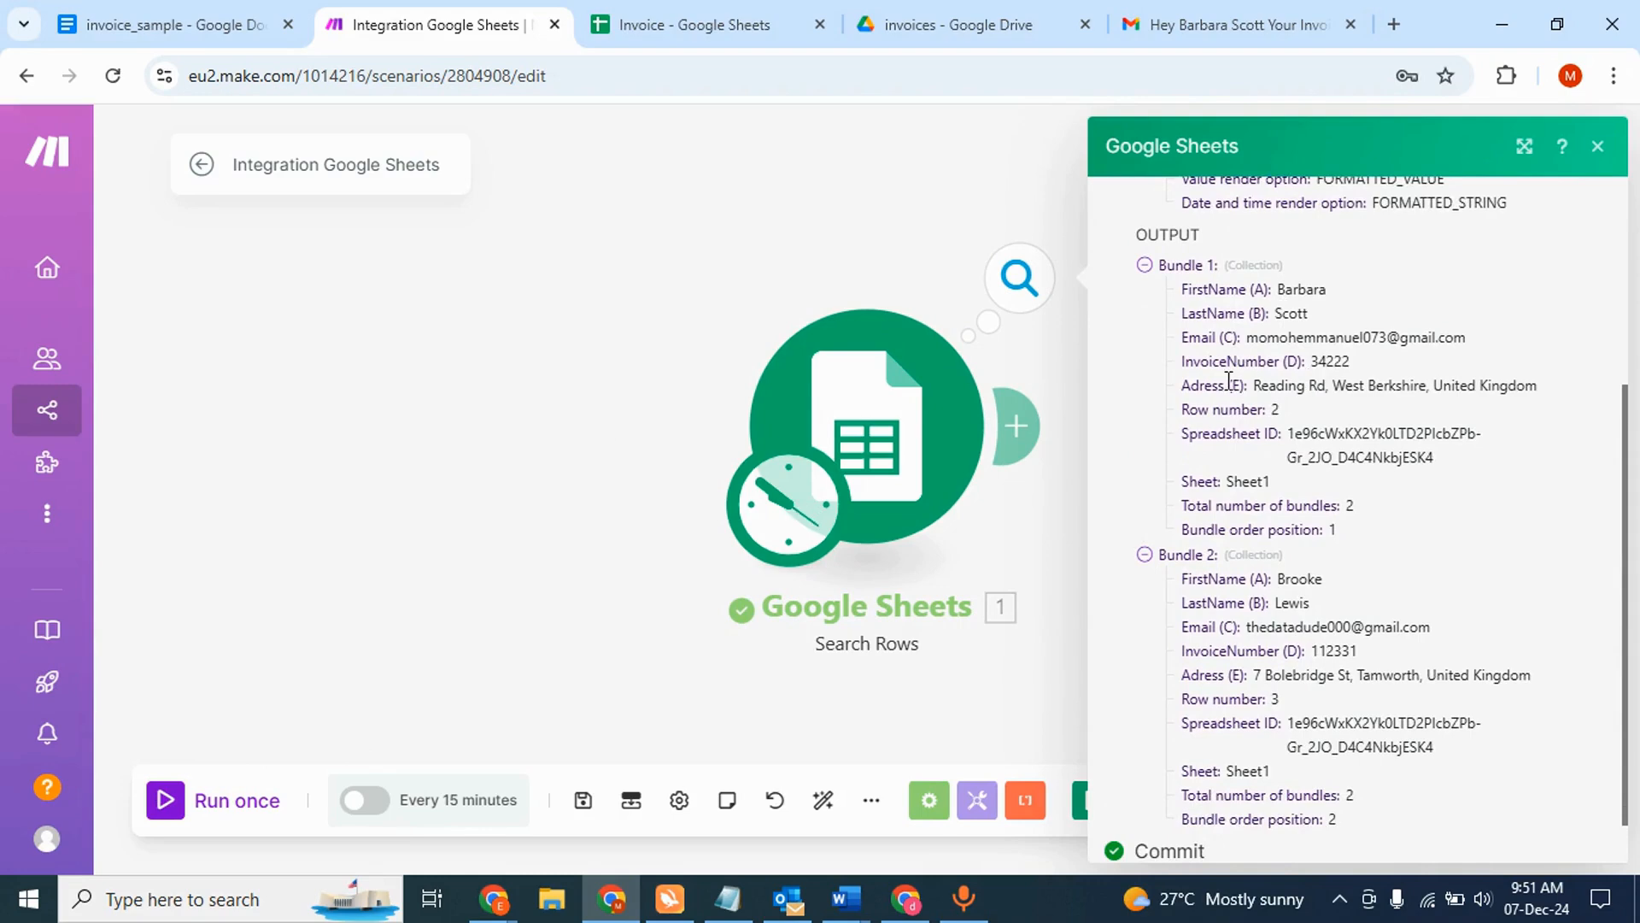
scroll(1305, 380, down, 1)
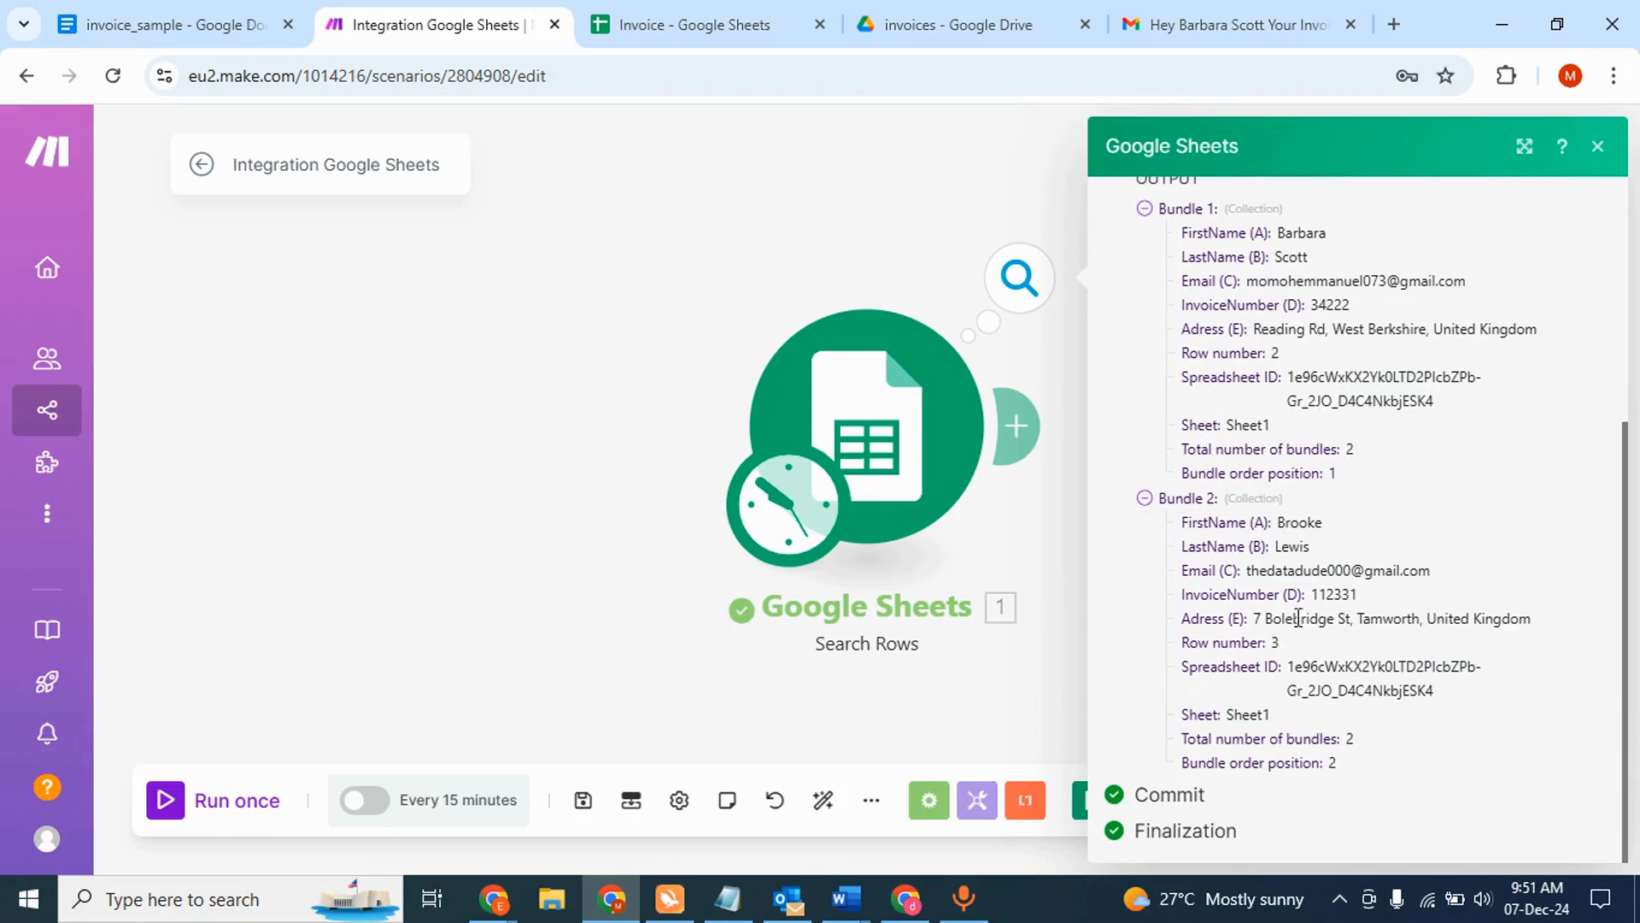
click(898, 228)
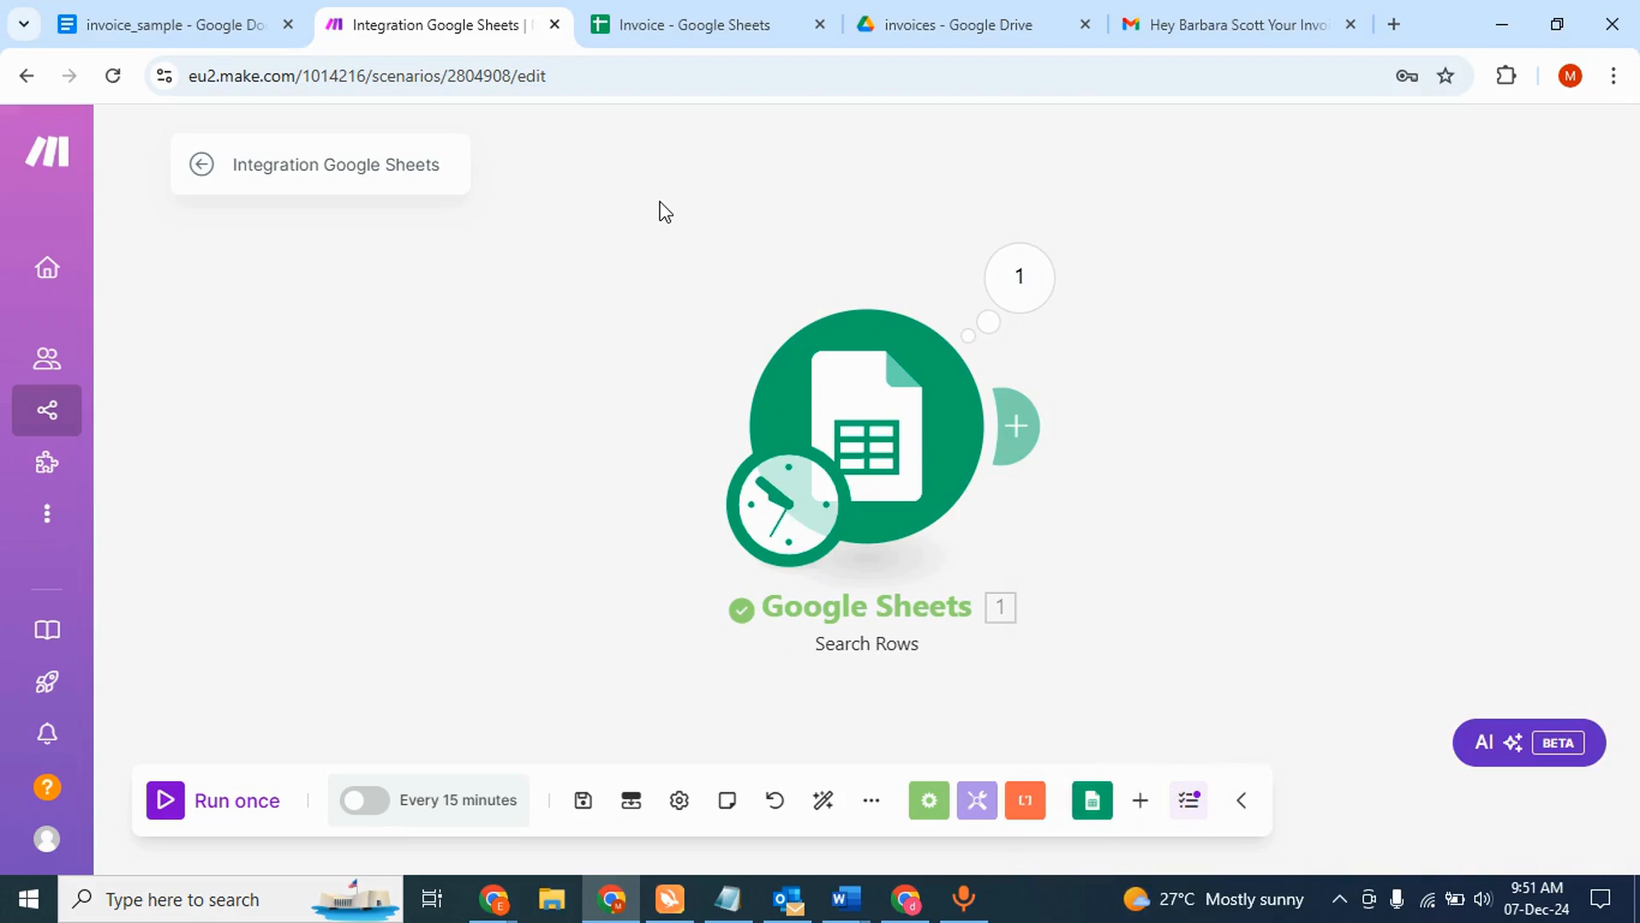
click(221, 20)
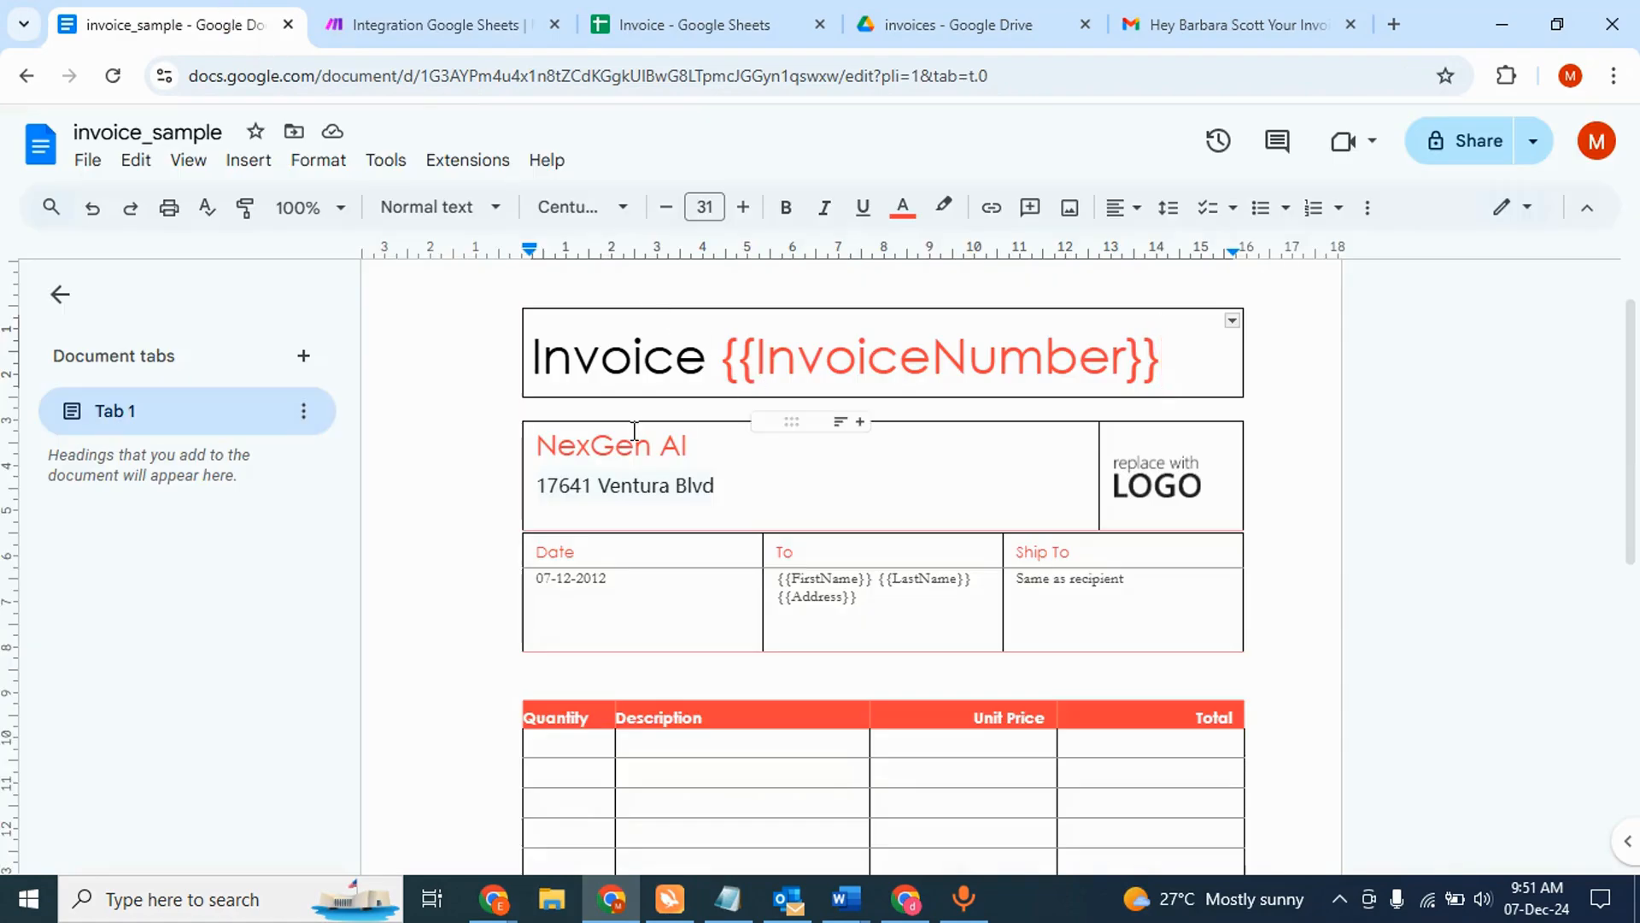
scroll(817, 358, down, 2)
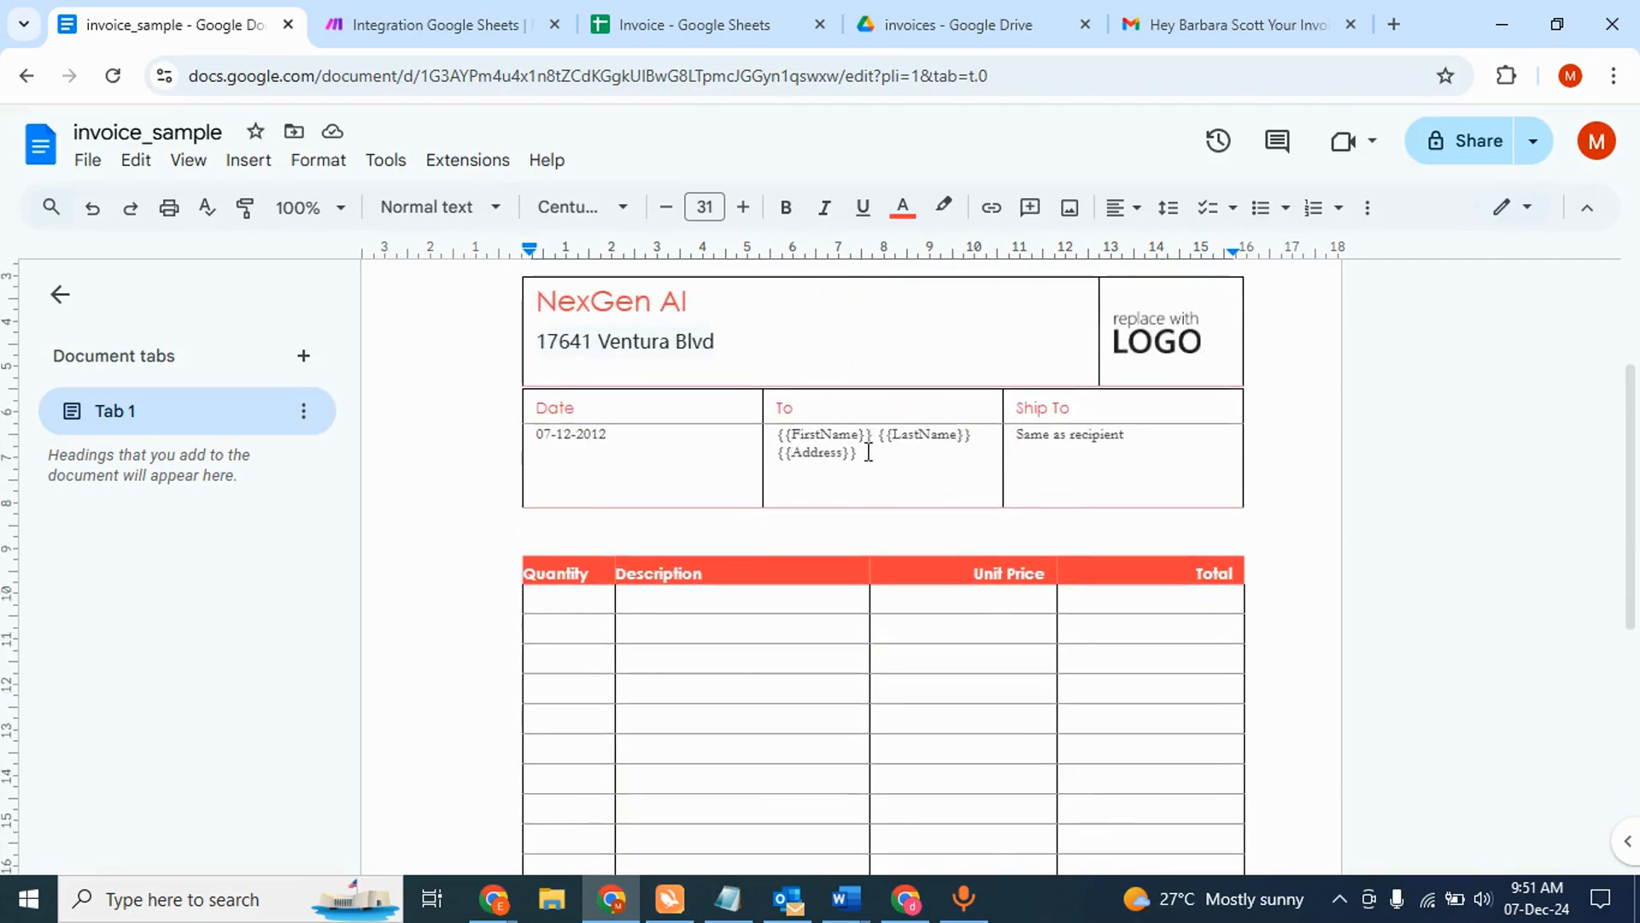
scroll(868, 452, up, 2)
- Add a Google Docs 'Create a Document from a Template' module after Search Rows
click(484, 12)
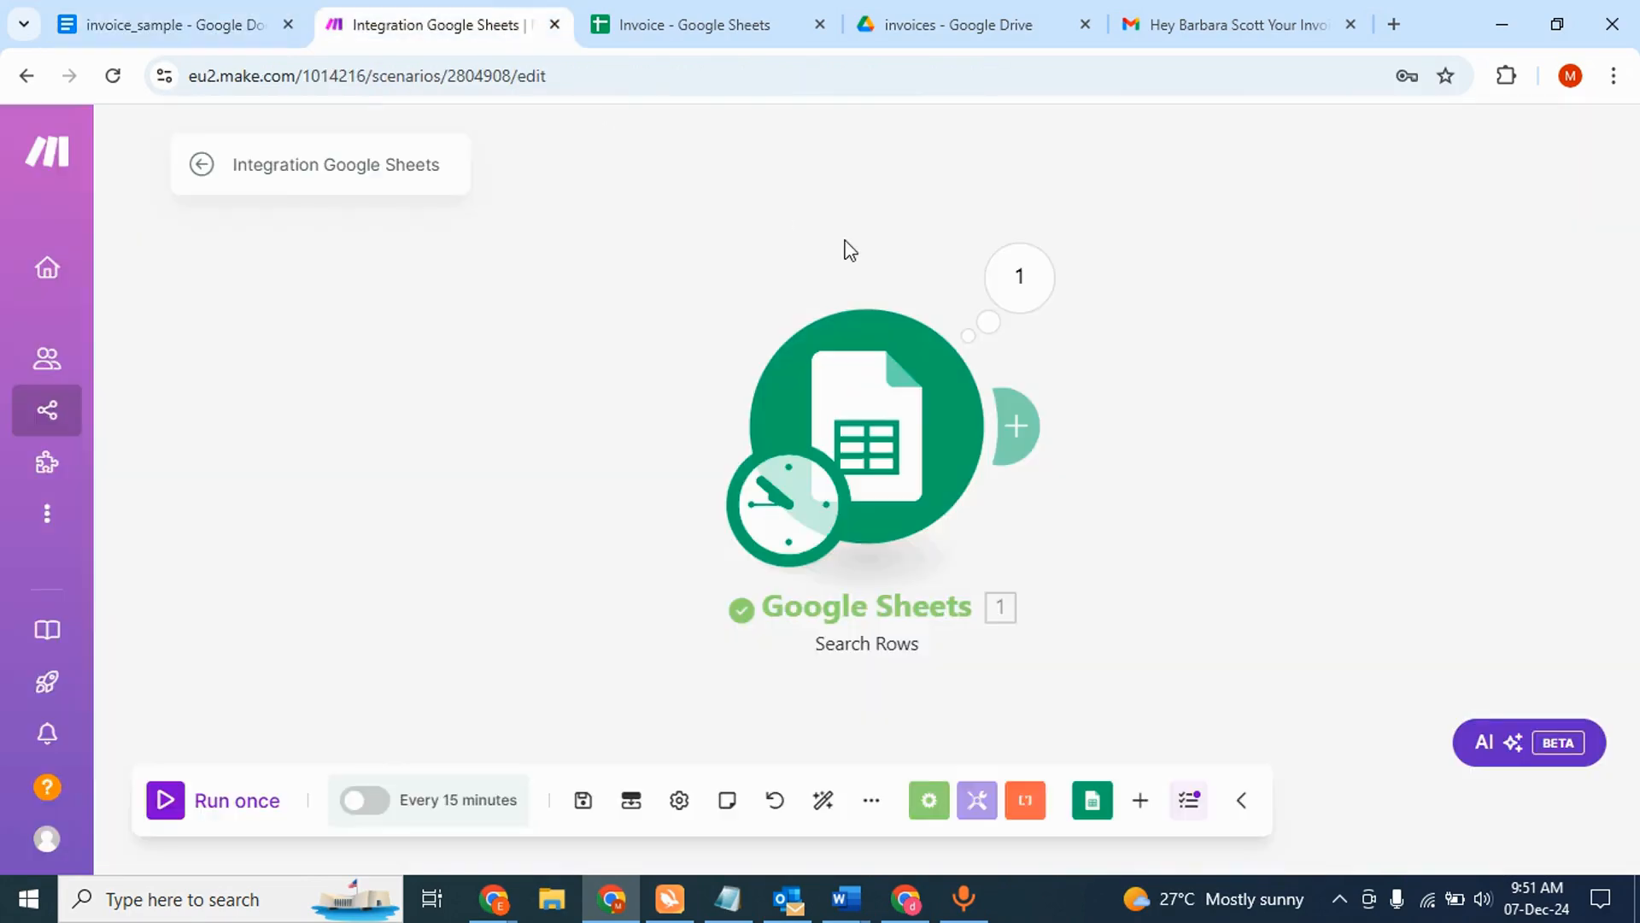
click(1018, 426)
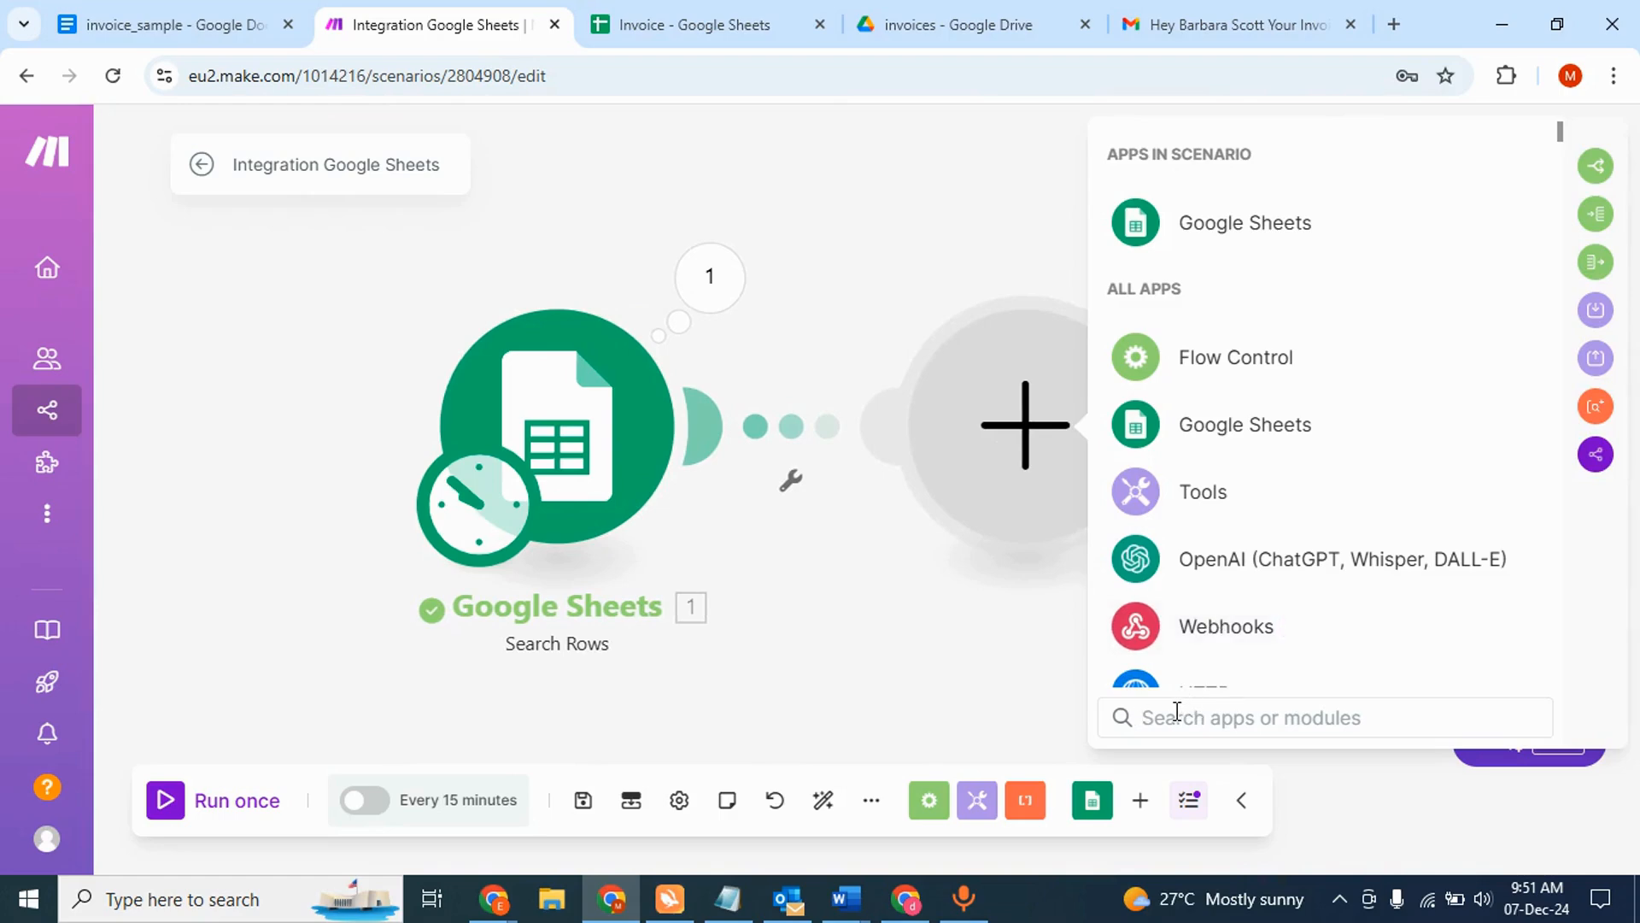
text(doc)
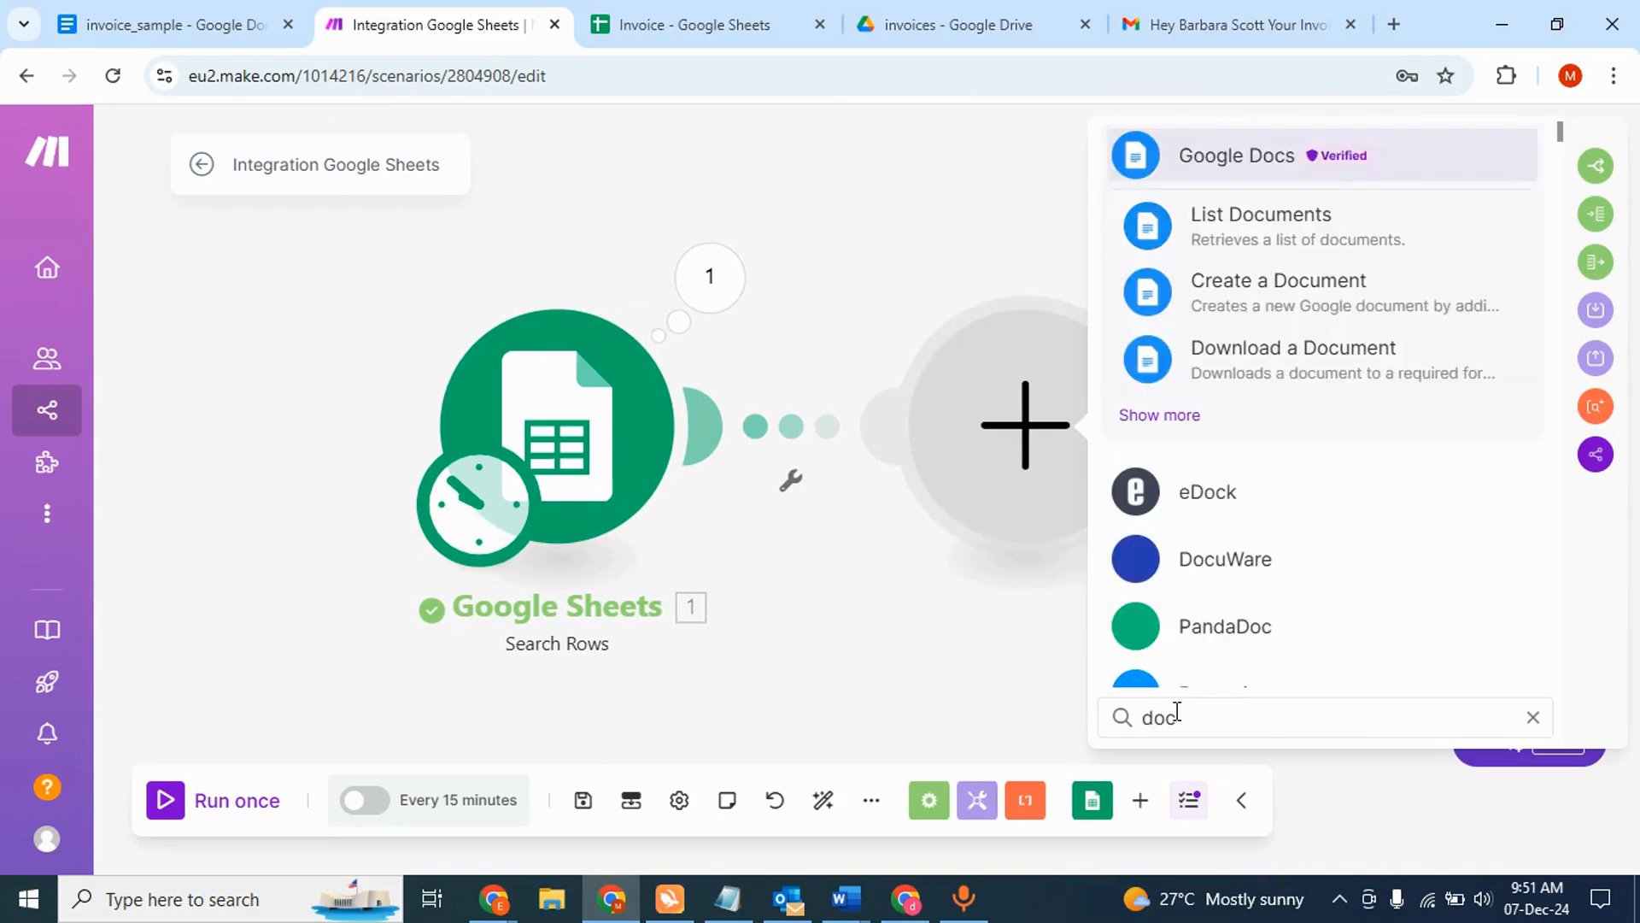
click(1181, 419)
scroll(1230, 496, down, 2)
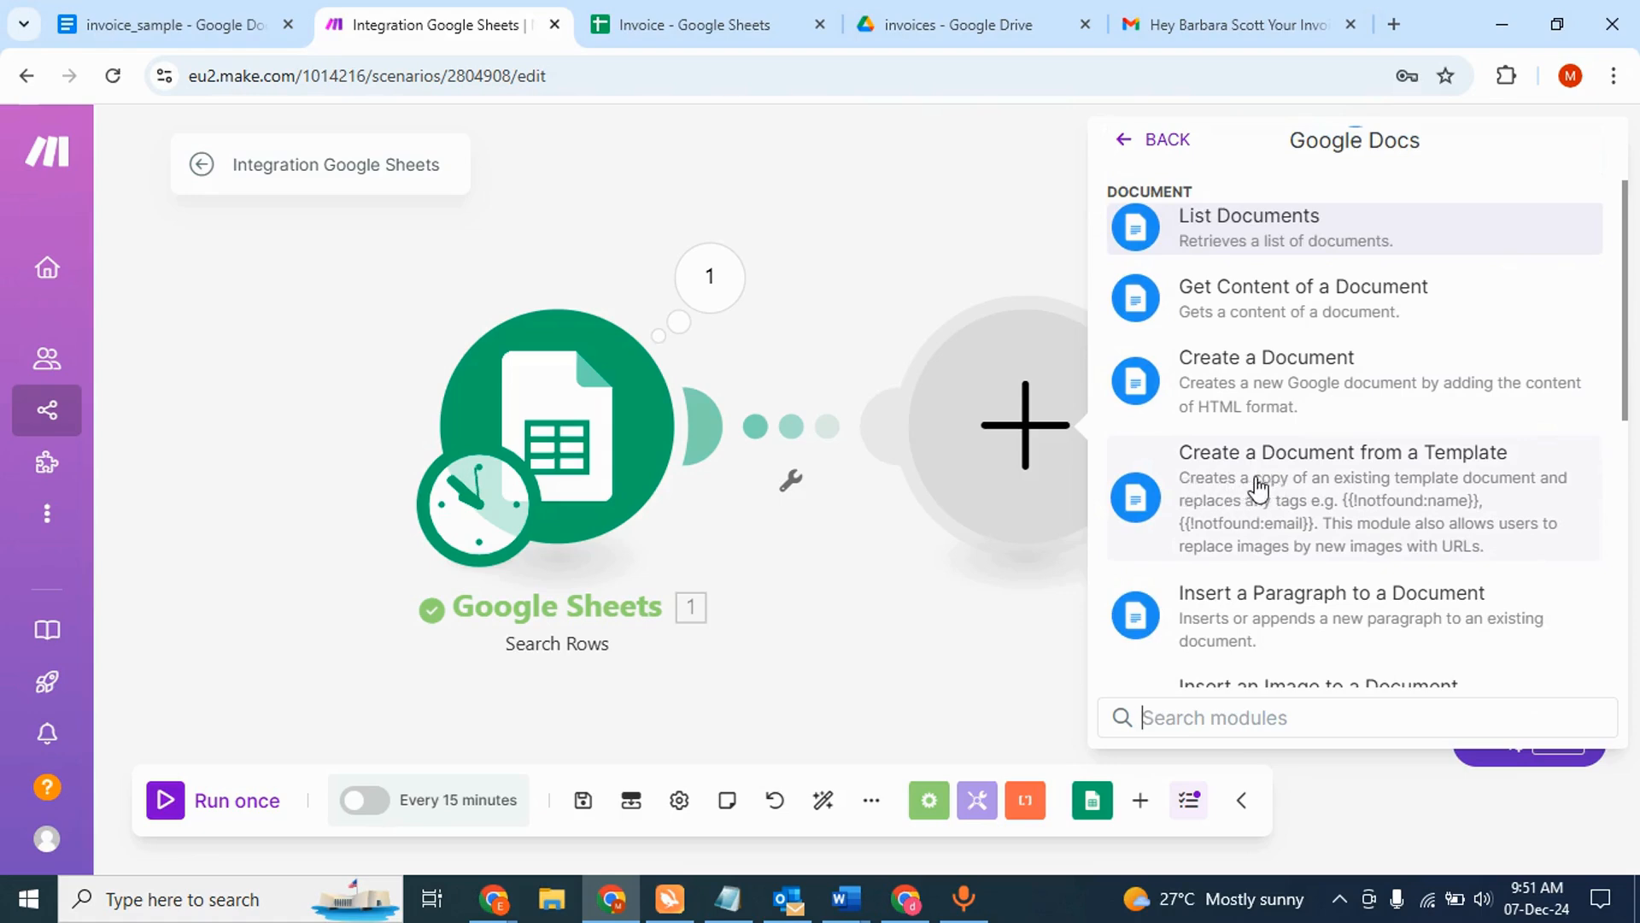
click(1286, 492)
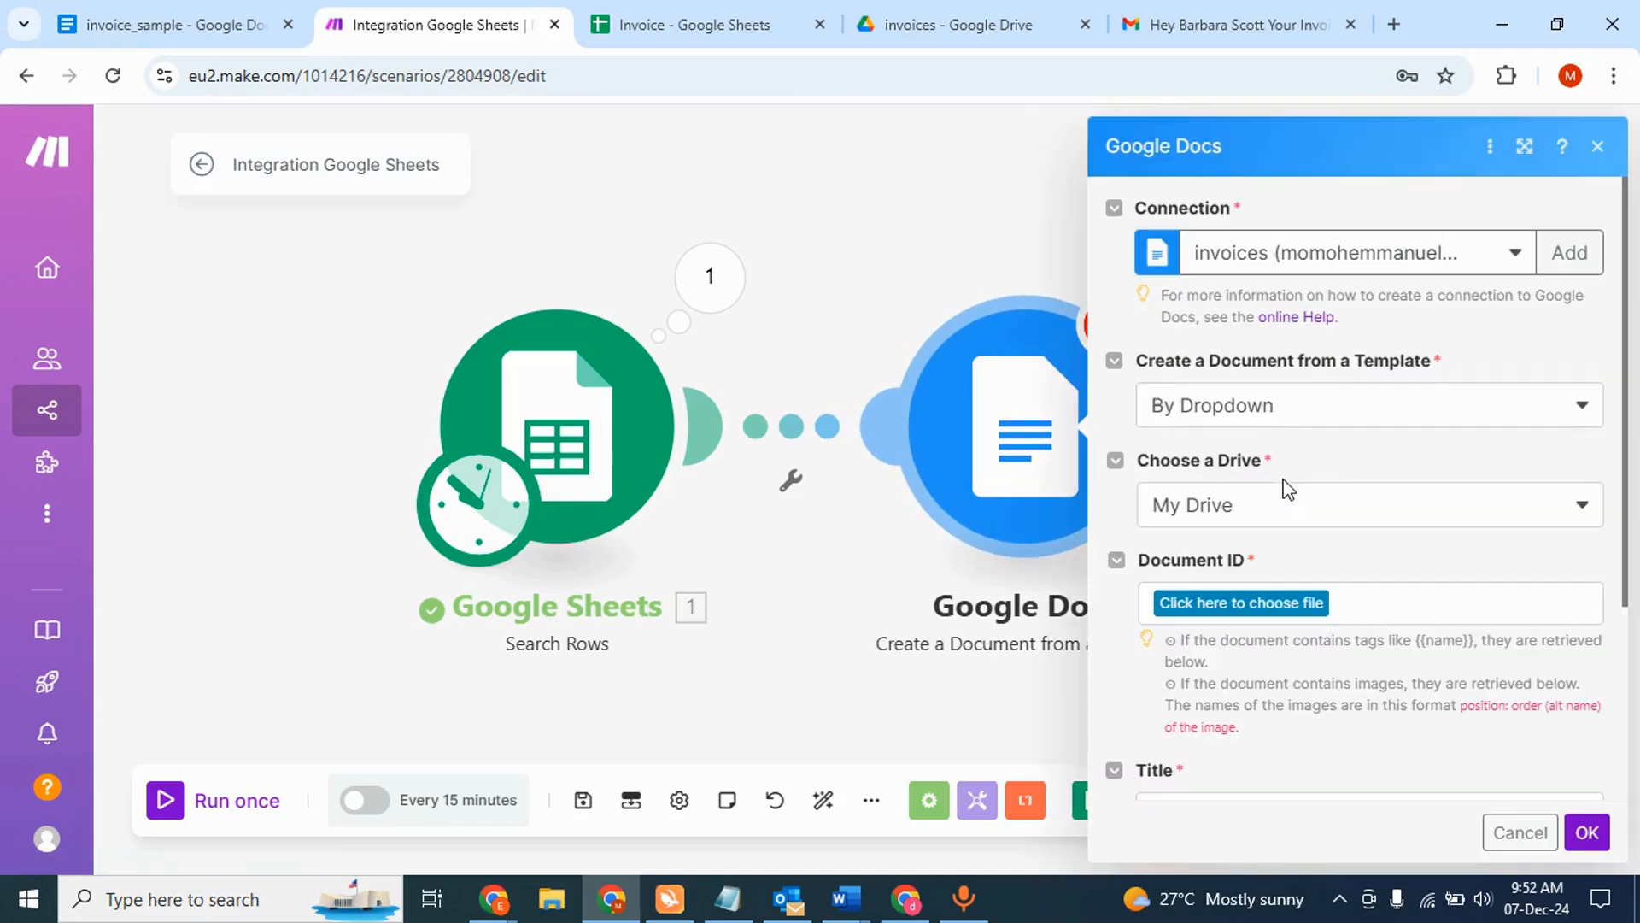
- Choose the template by dropdown from My Drive, selecting invoice_sample
click(1278, 410)
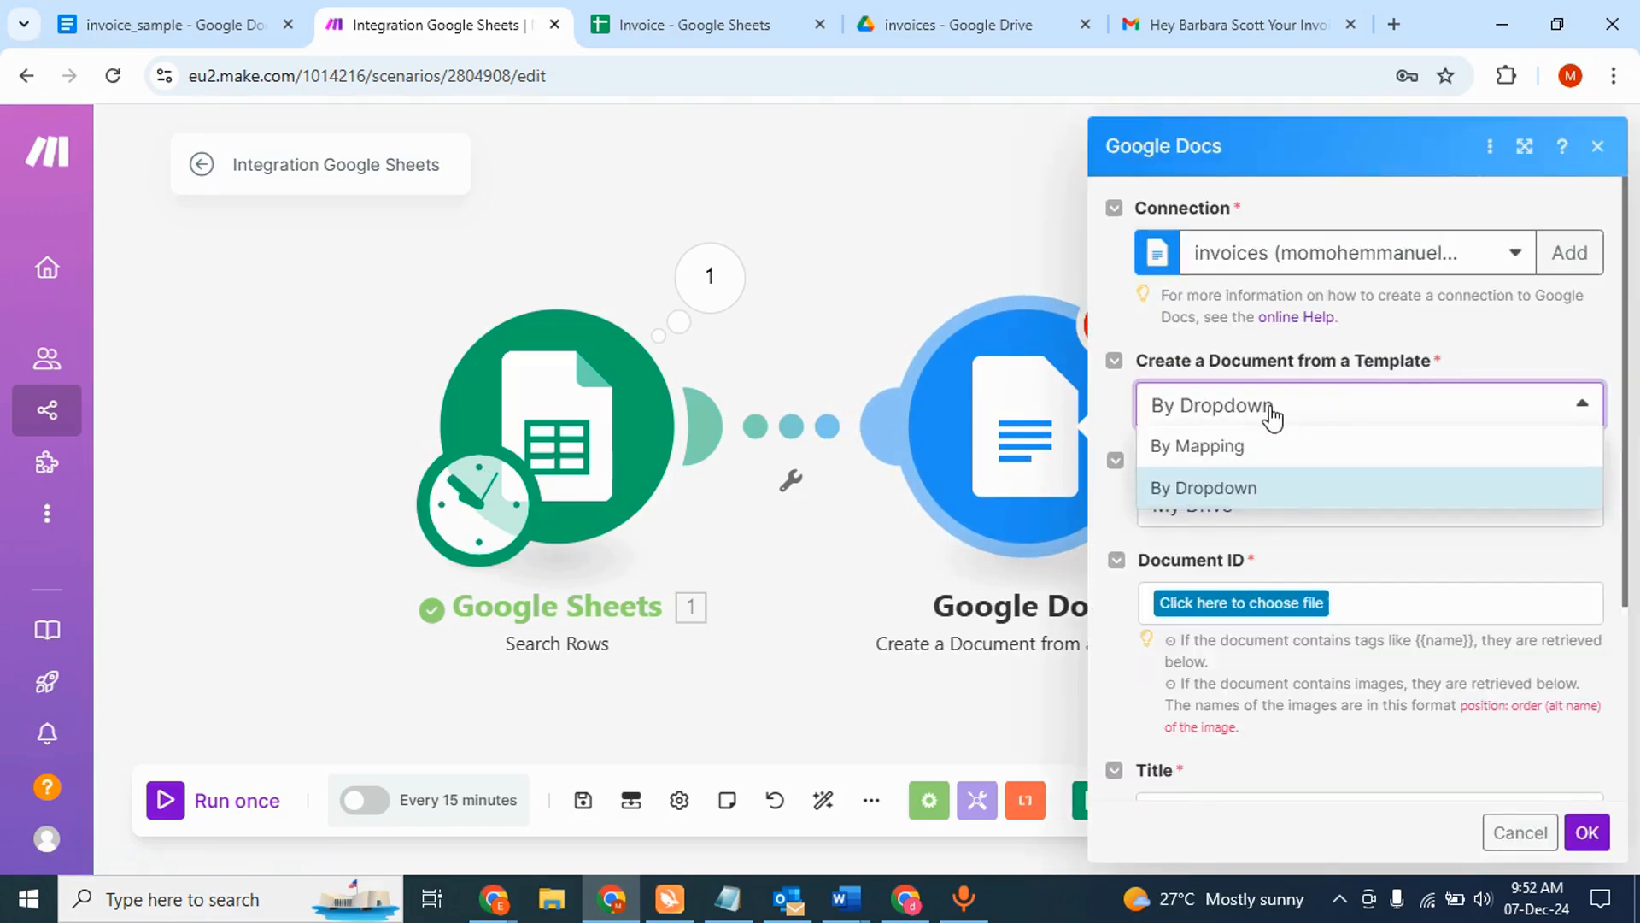
click(1273, 412)
click(1219, 513)
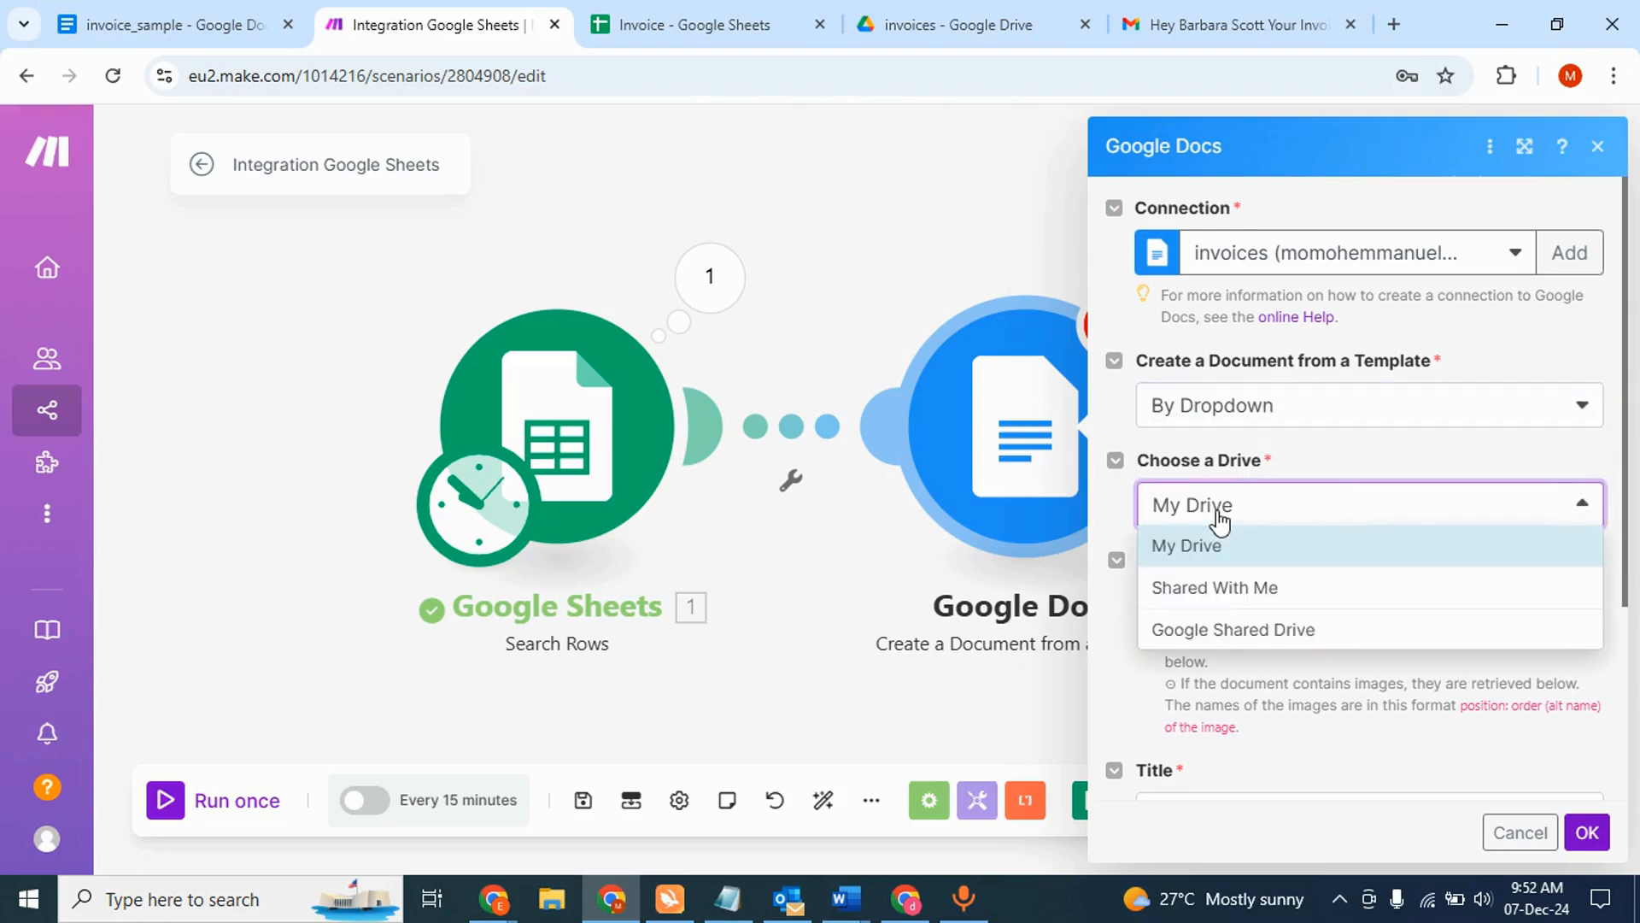
click(1222, 555)
scroll(1346, 567, down, 1)
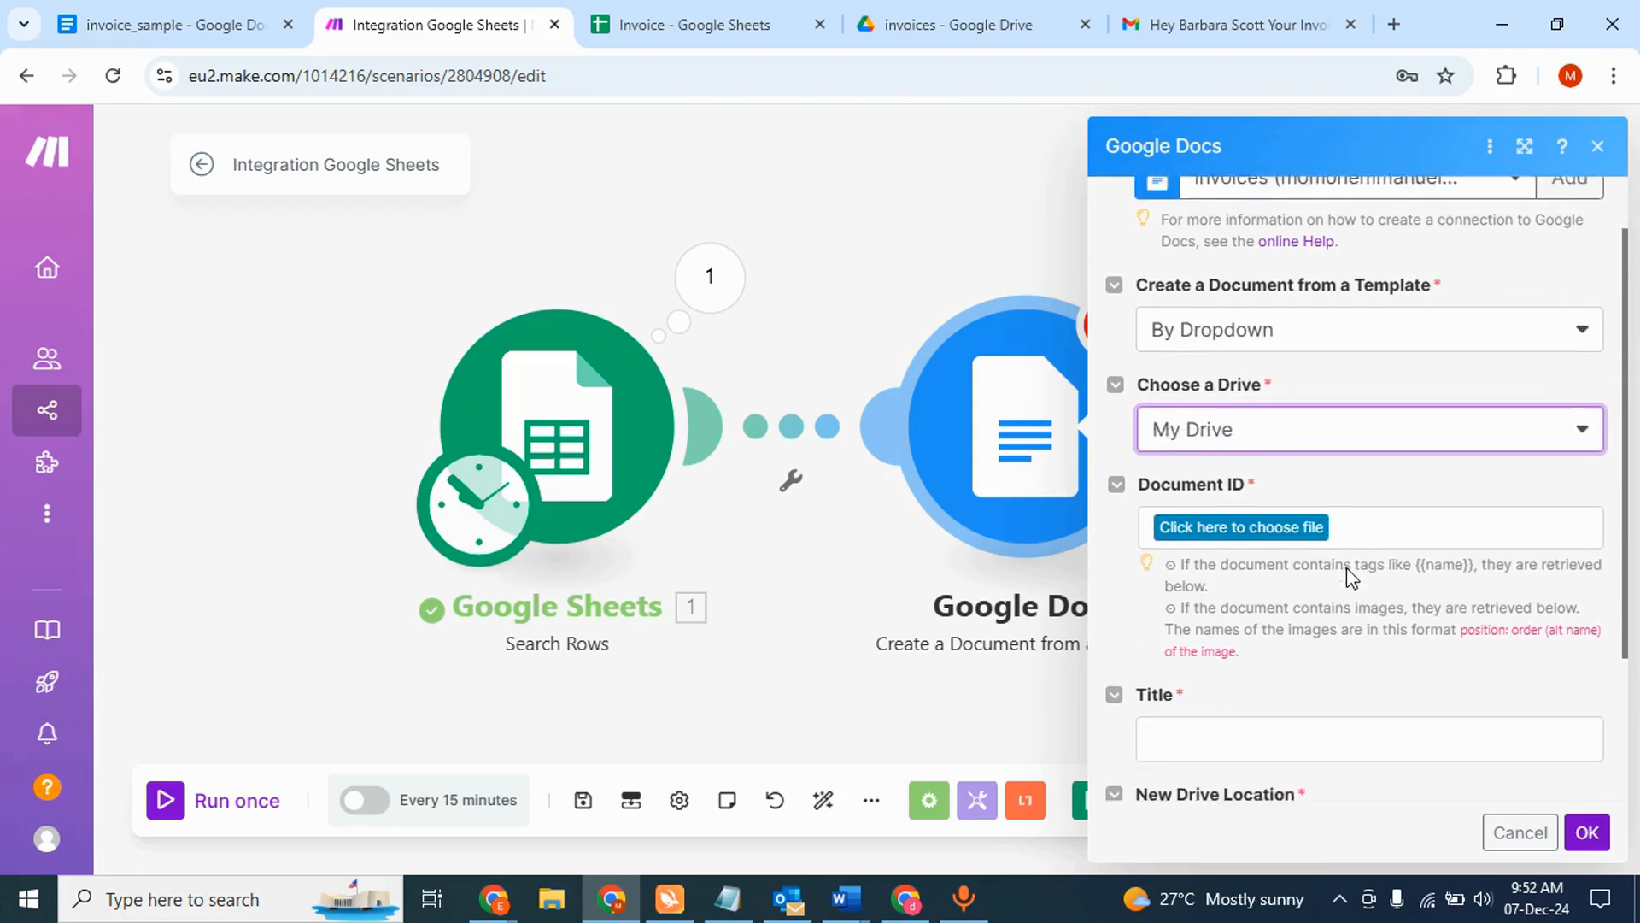
click(1309, 502)
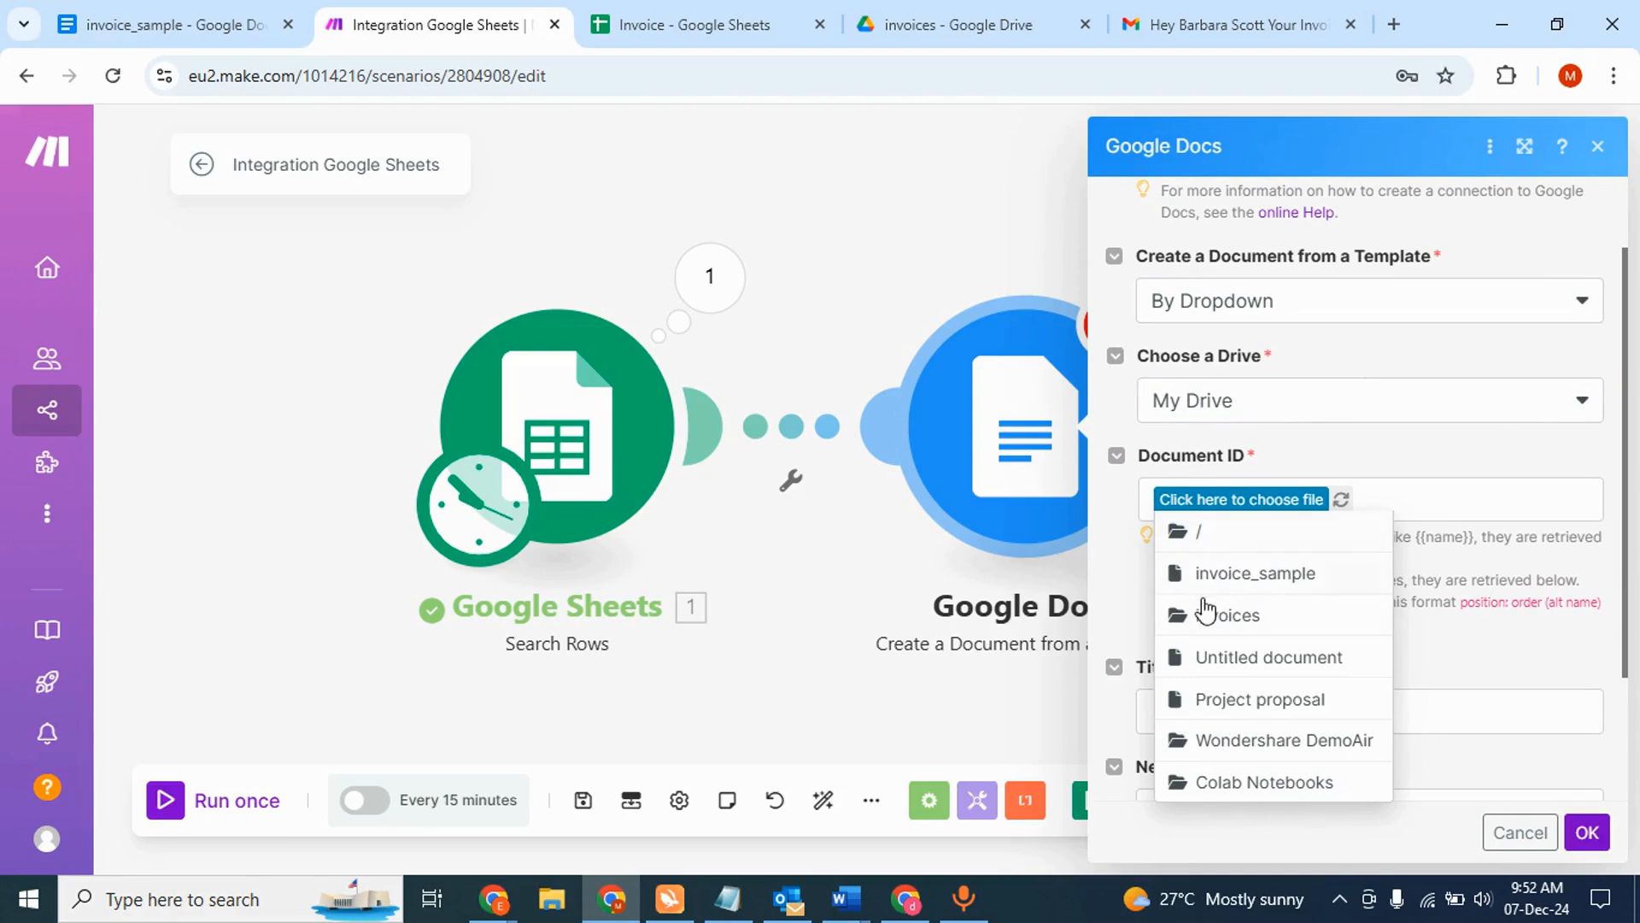
click(1248, 579)
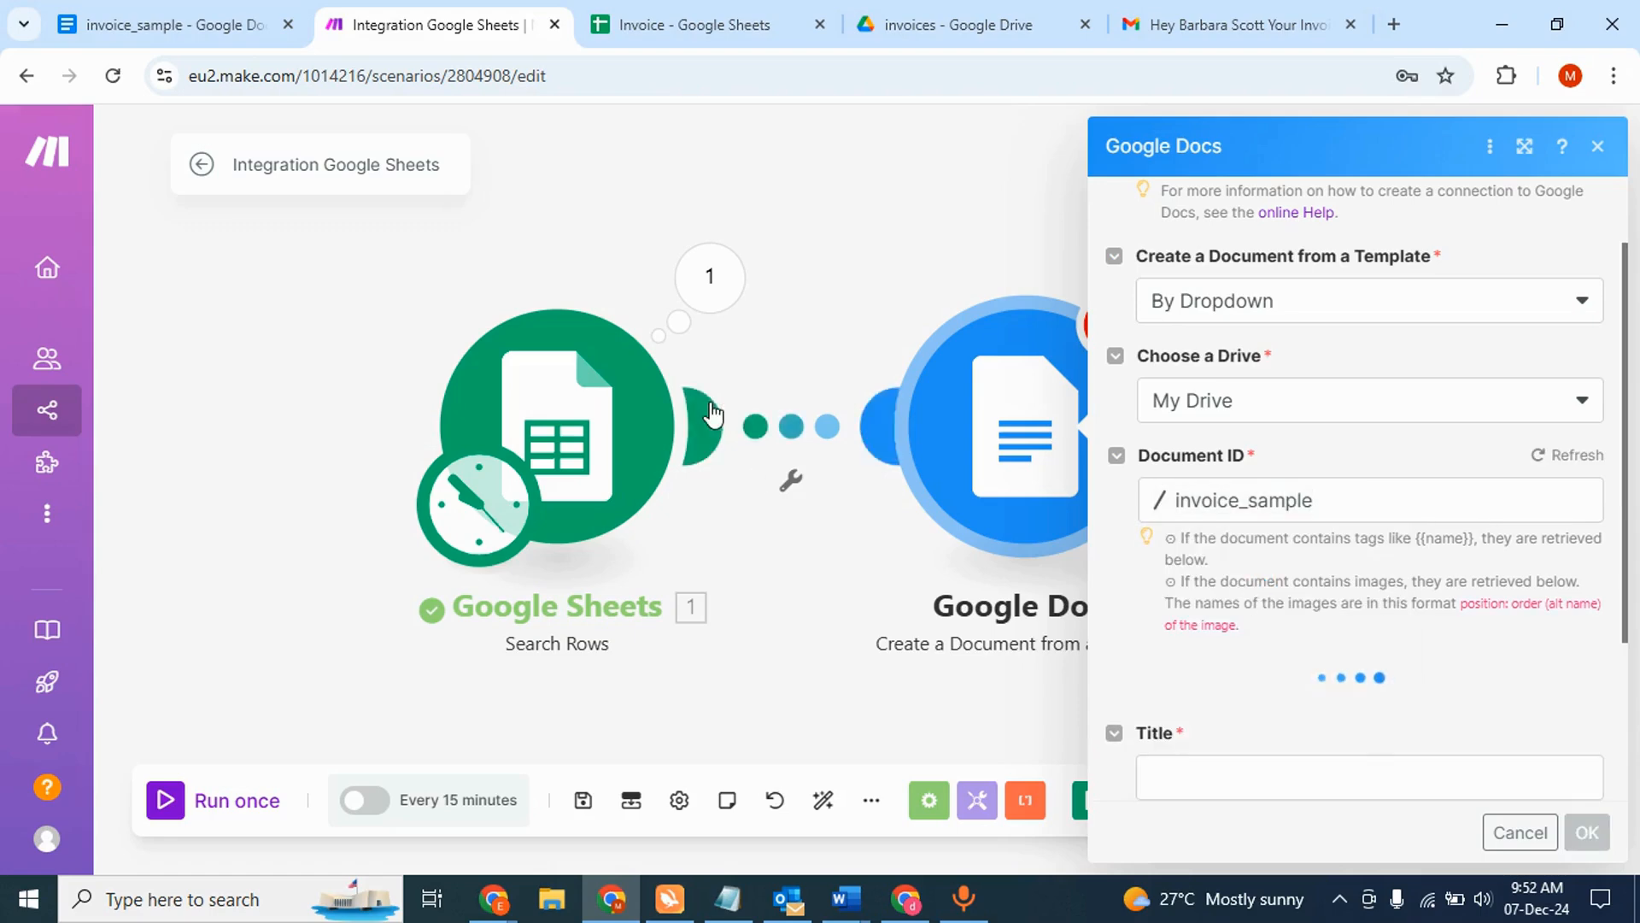
- Compare invoice_sample's placeholder tags with the module's InvoiceNumber, FirstName, LastName and Address fields
click(182, 41)
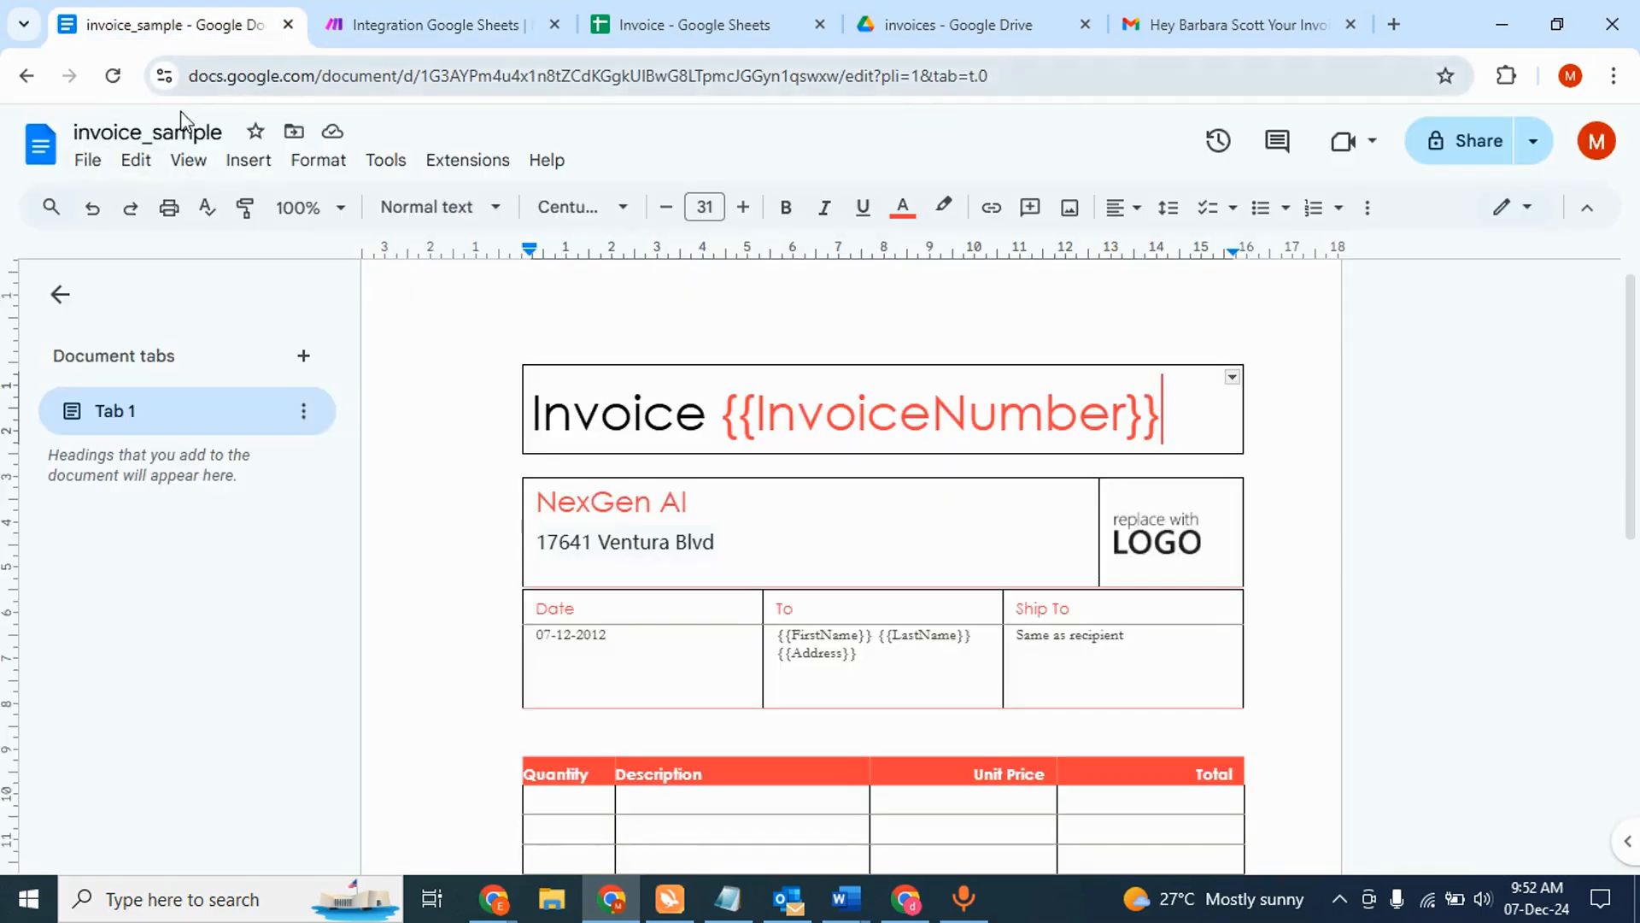
click(436, 24)
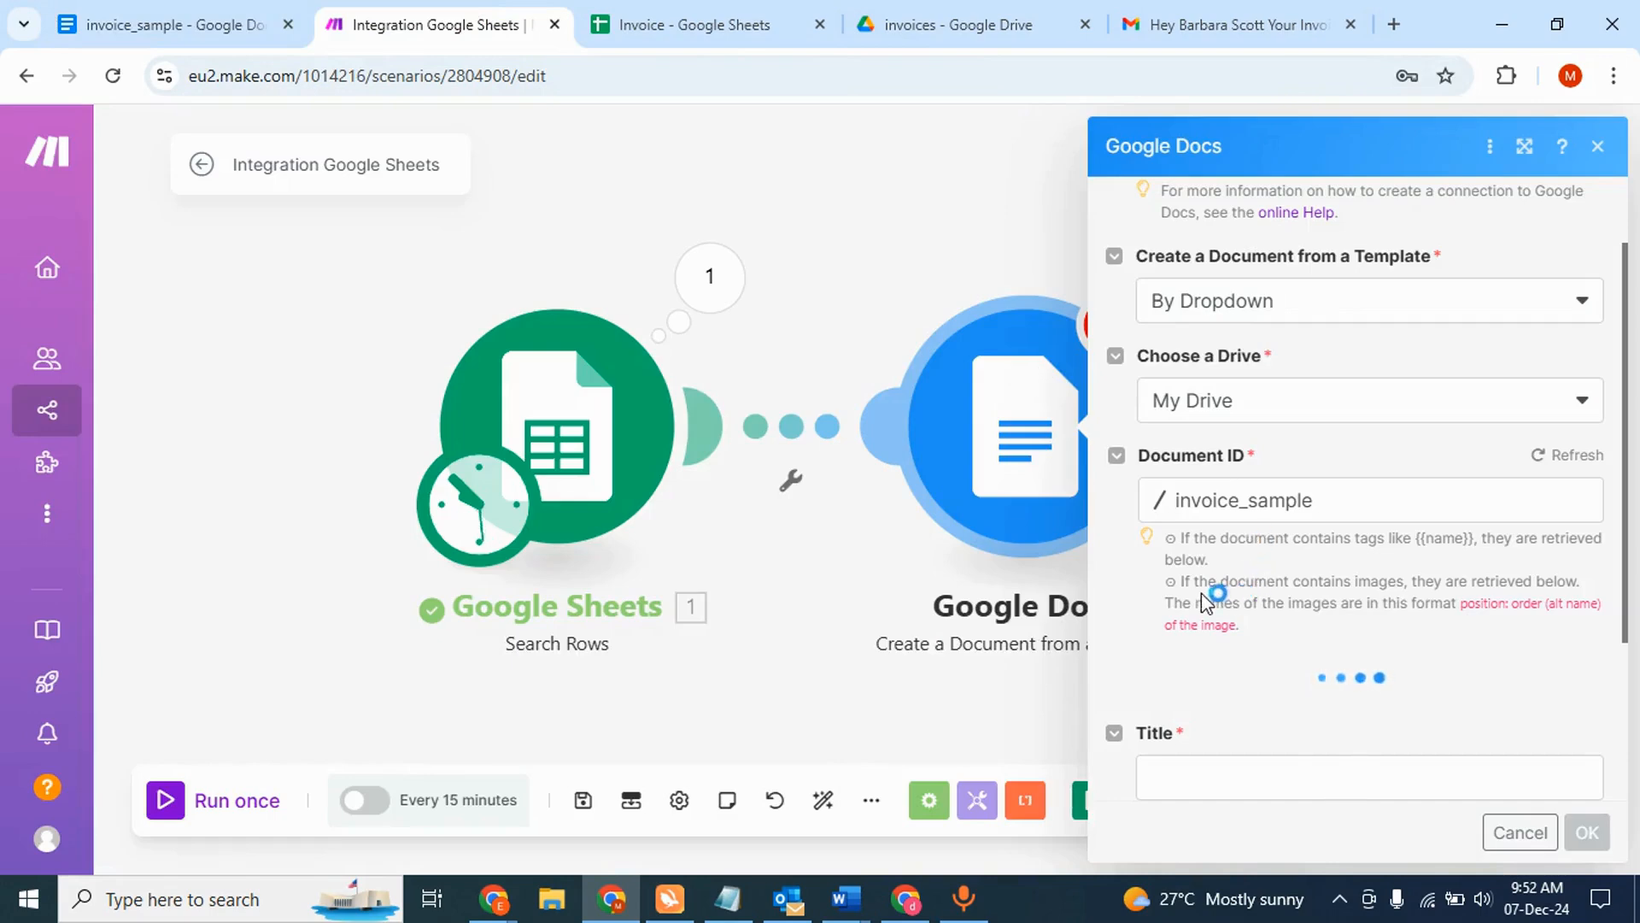
scroll(1236, 635, down, 1)
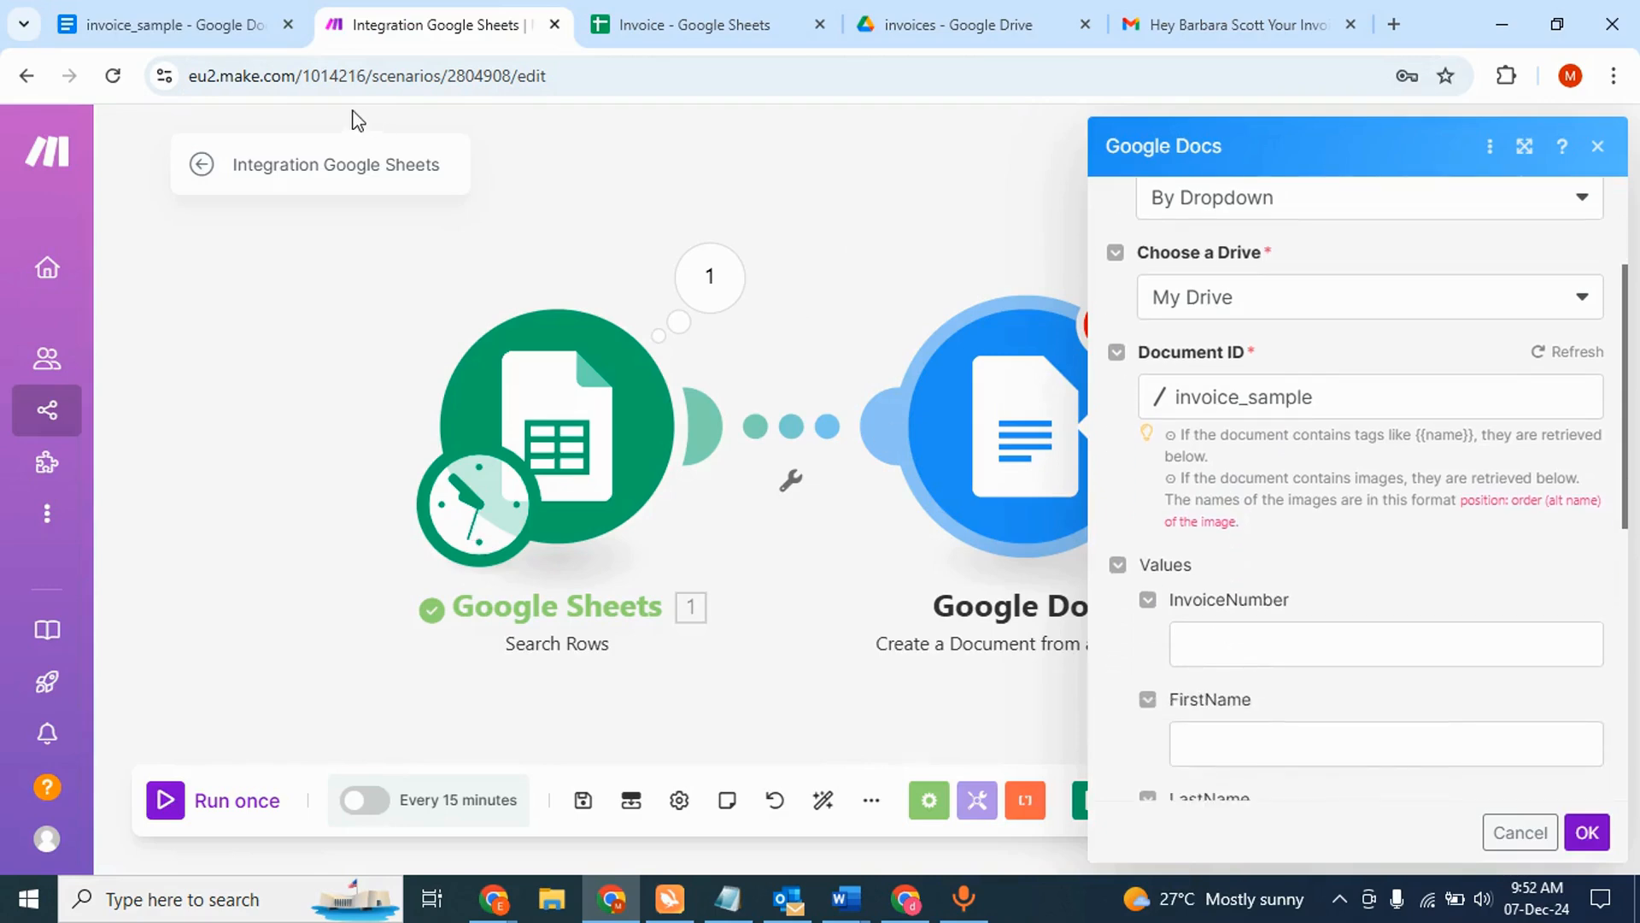
click(163, 23)
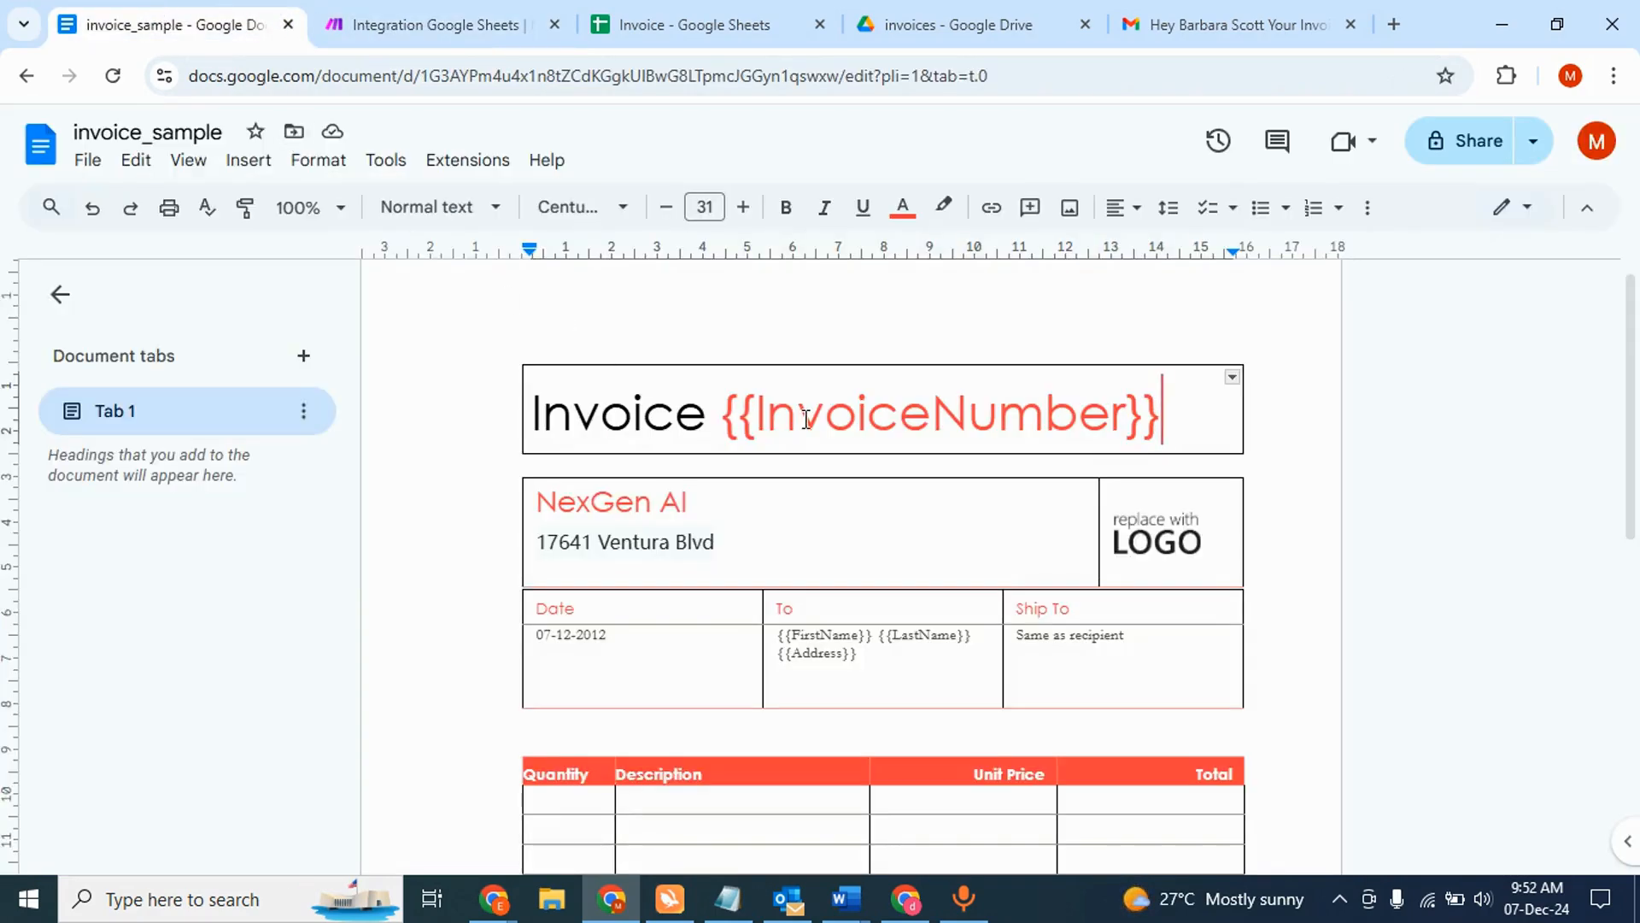
click(403, 19)
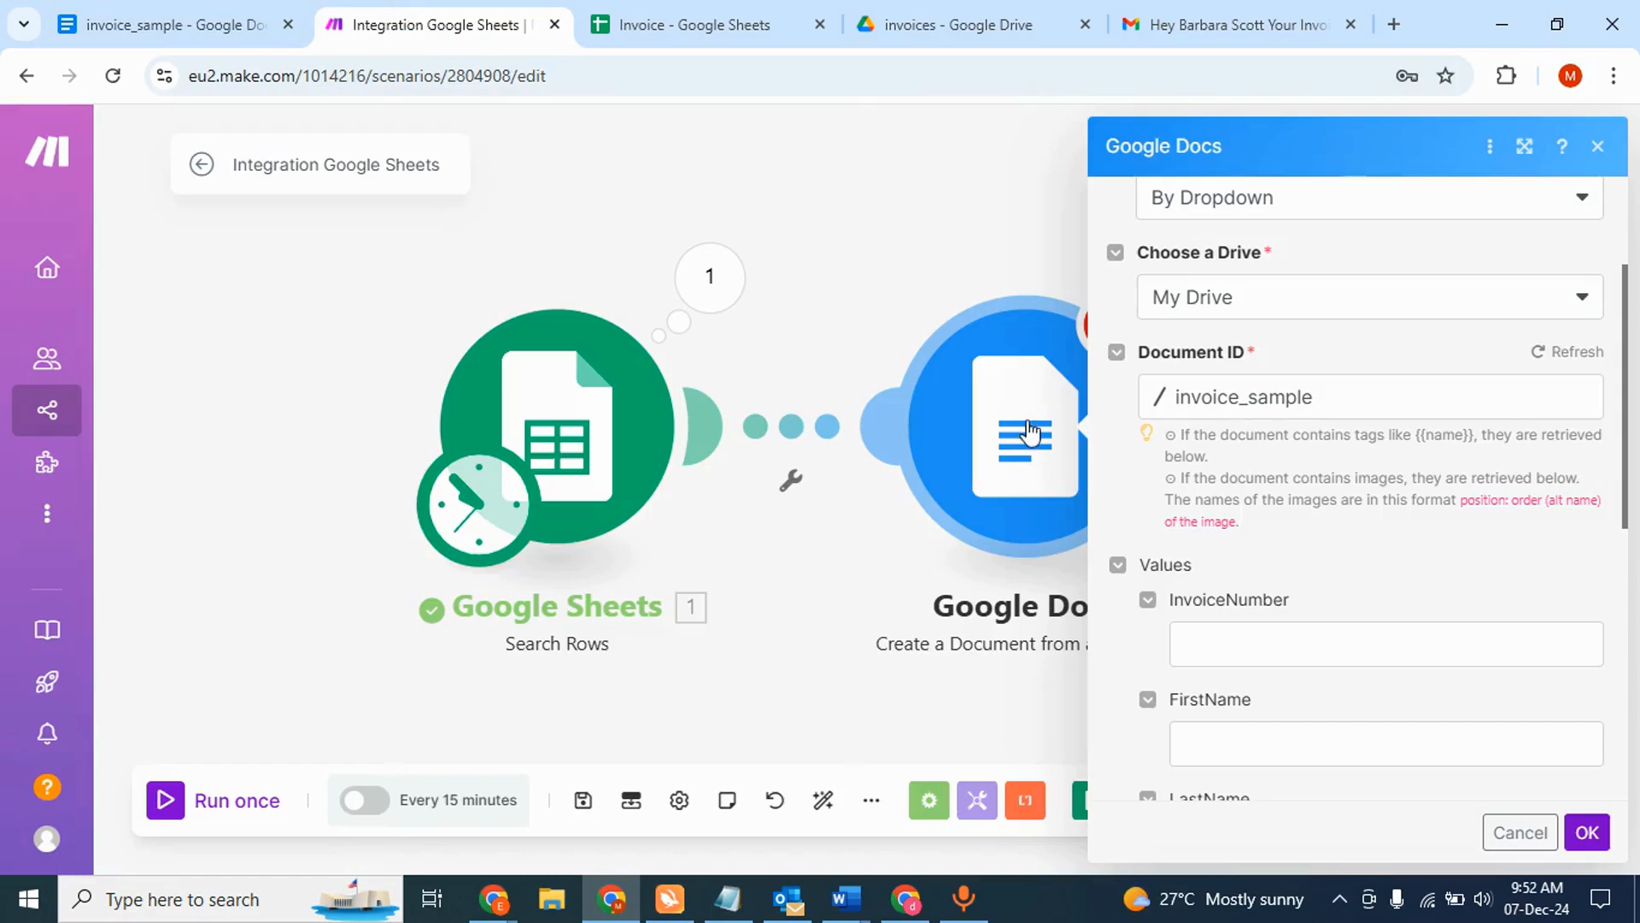
scroll(1274, 678, down, 2)
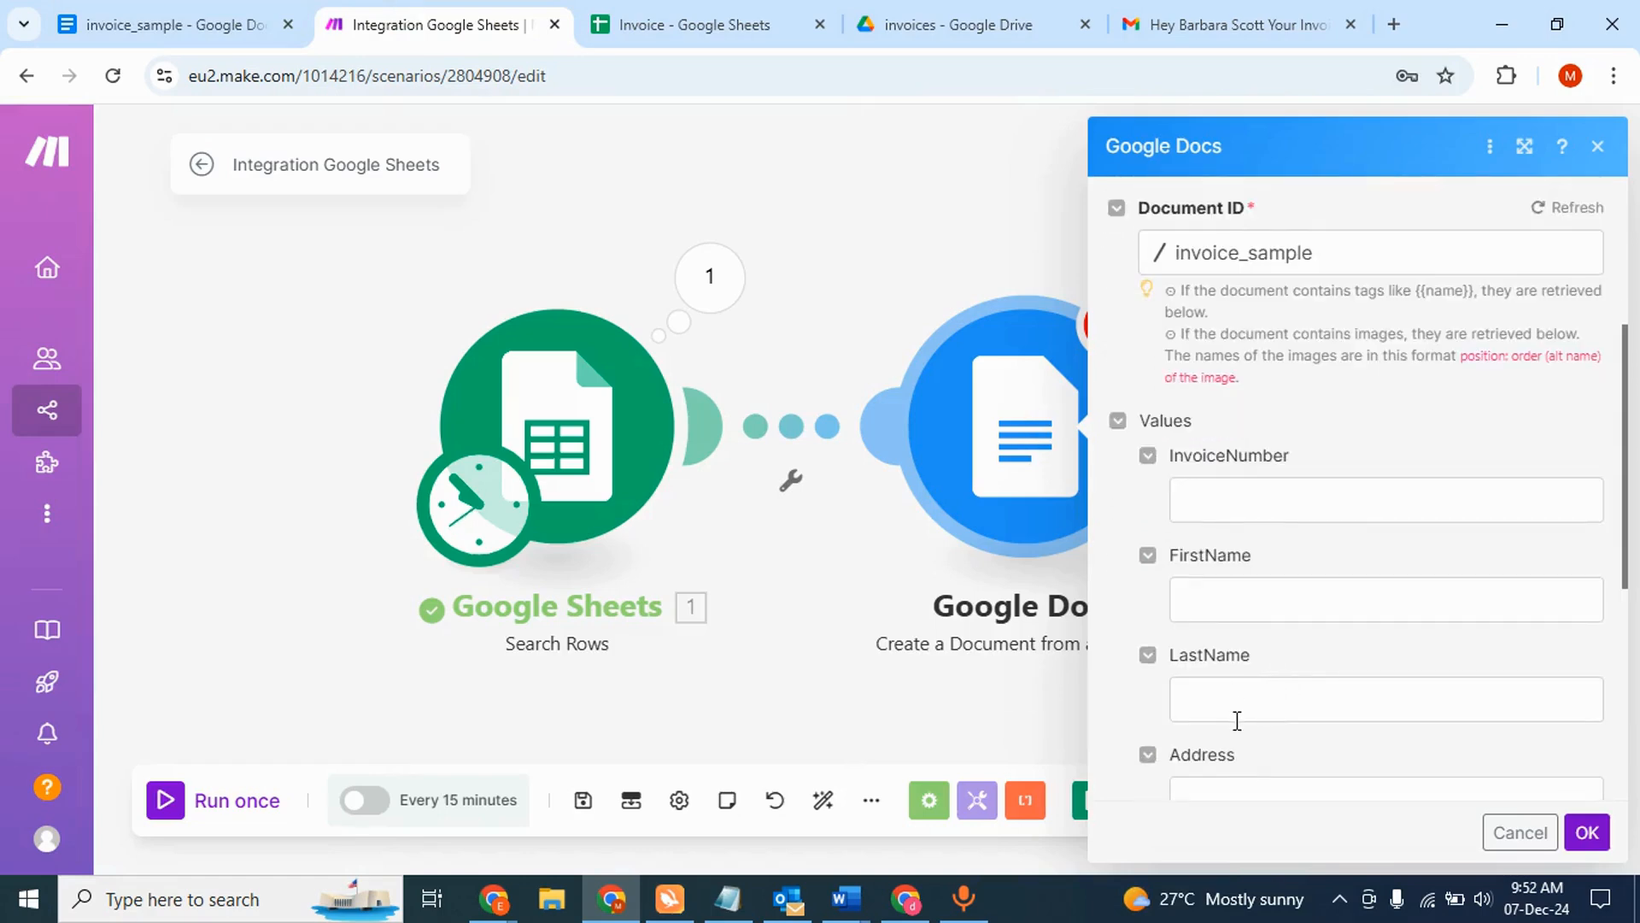
click(162, 22)
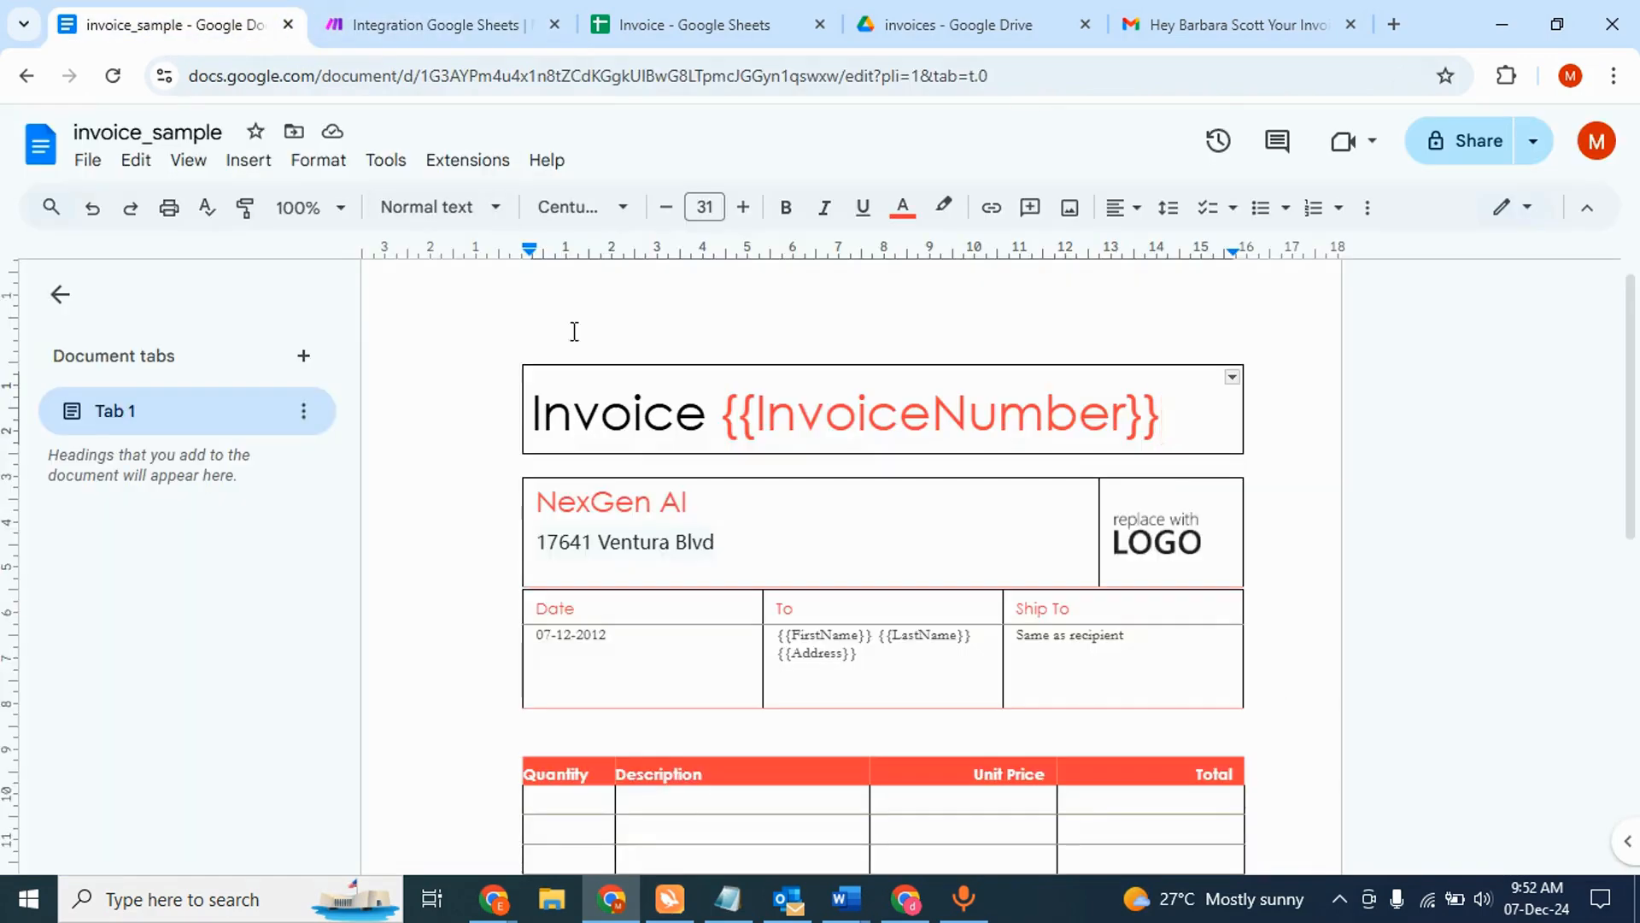
scroll(647, 464, down, 2)
scroll(647, 465, up, 3)
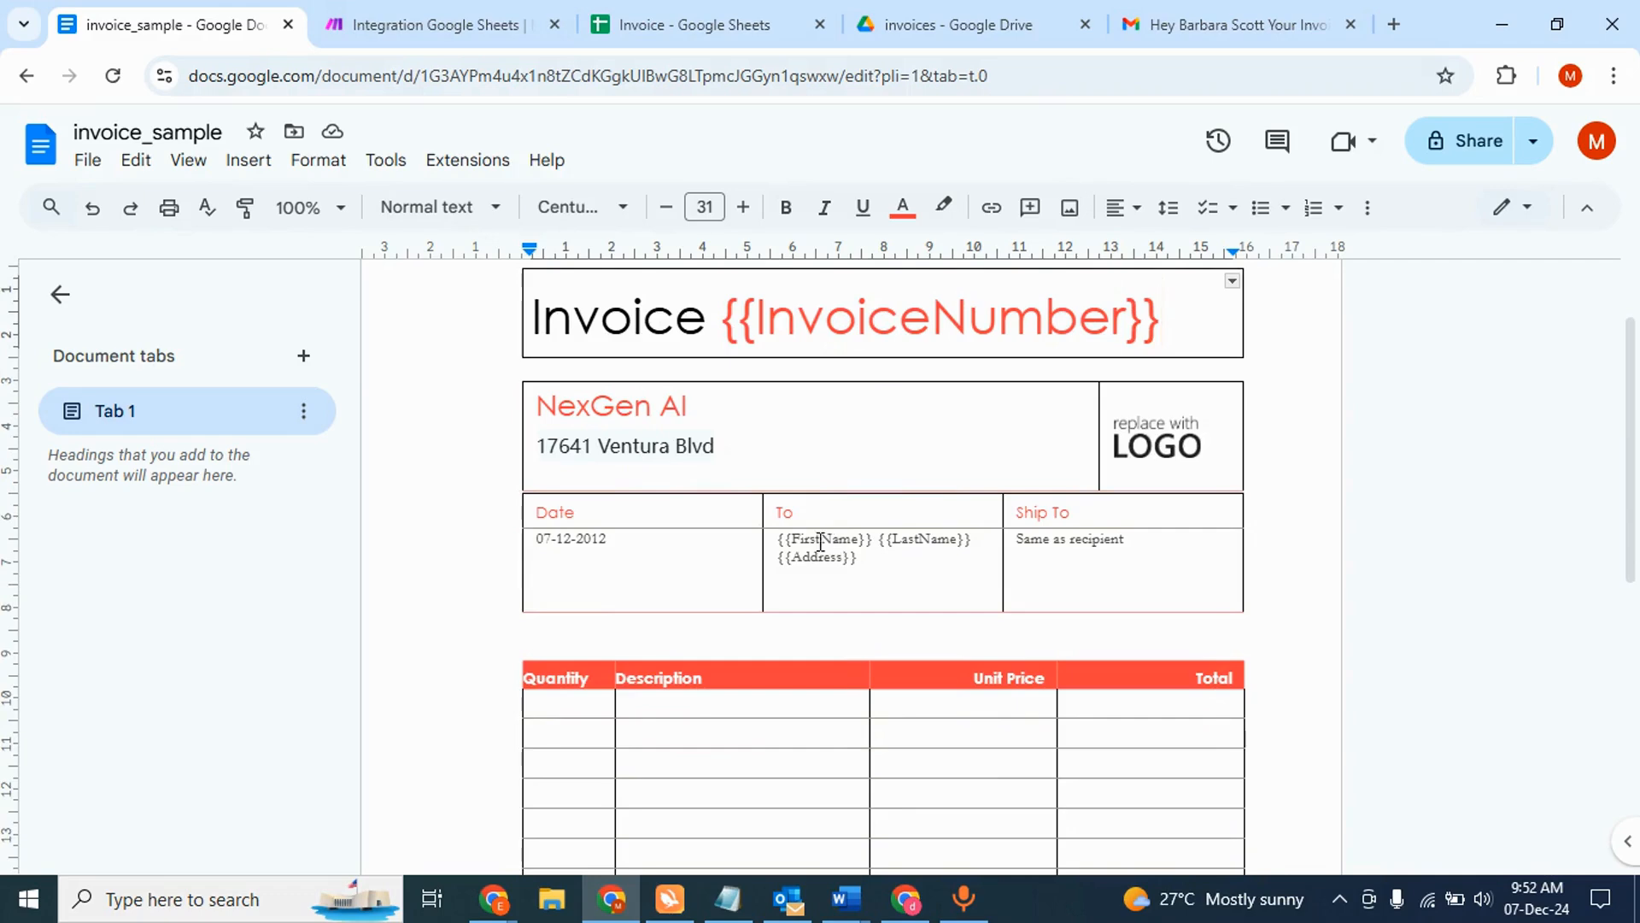
click(453, 18)
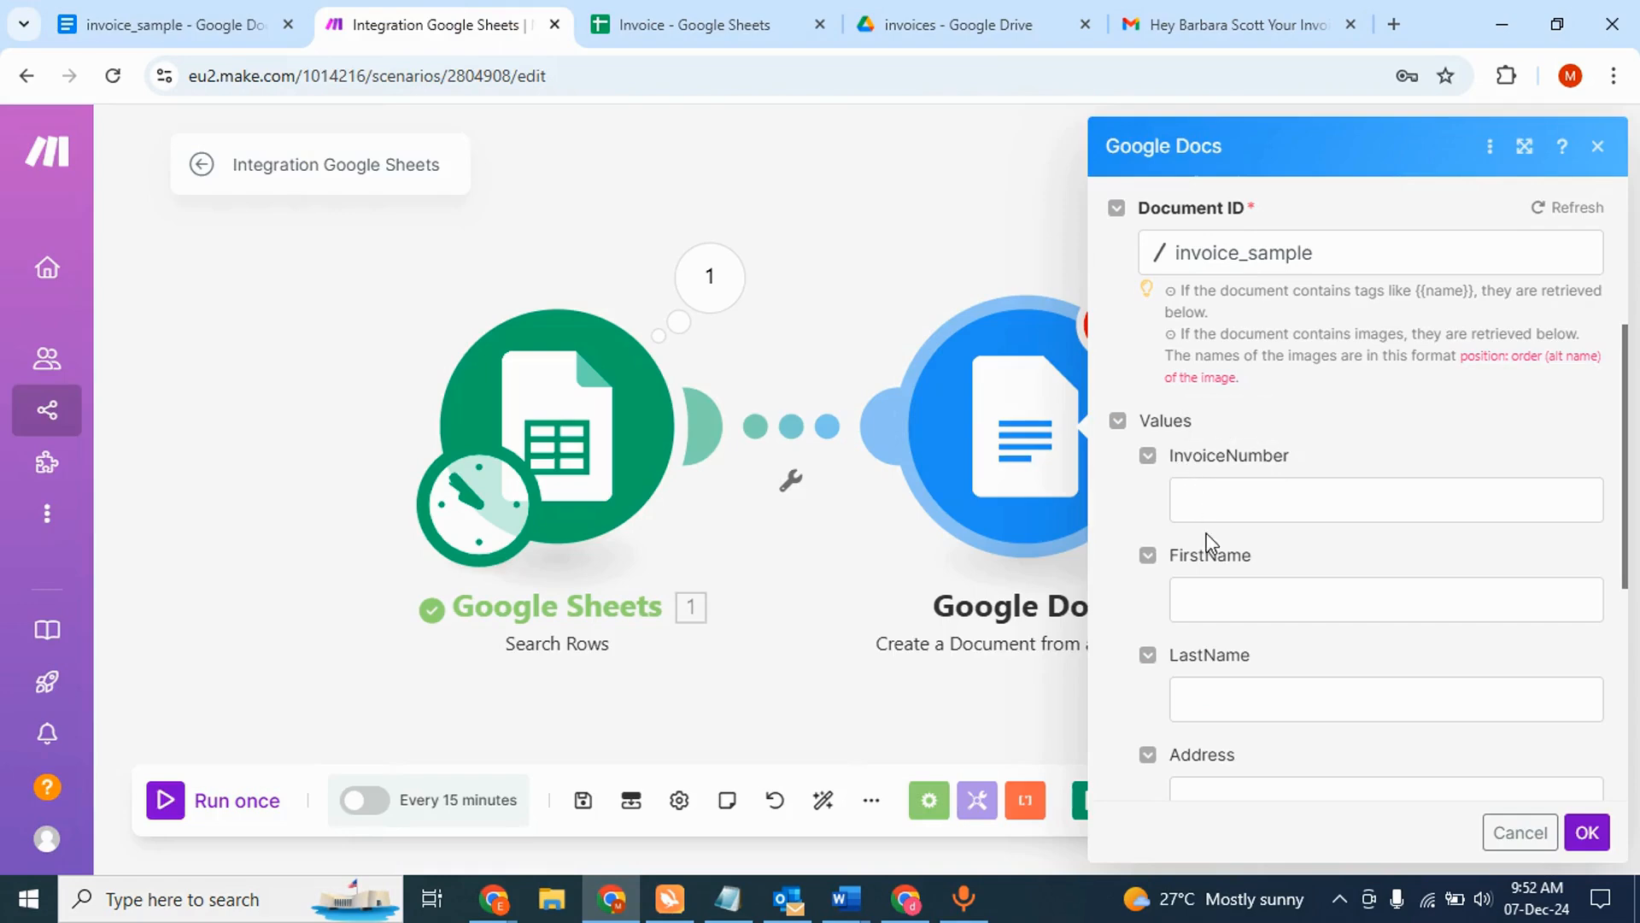
- Recheck the template document and begin filling the InvoiceNumber value
scroll(1211, 541, down, 2)
scroll(1223, 612, up, 2)
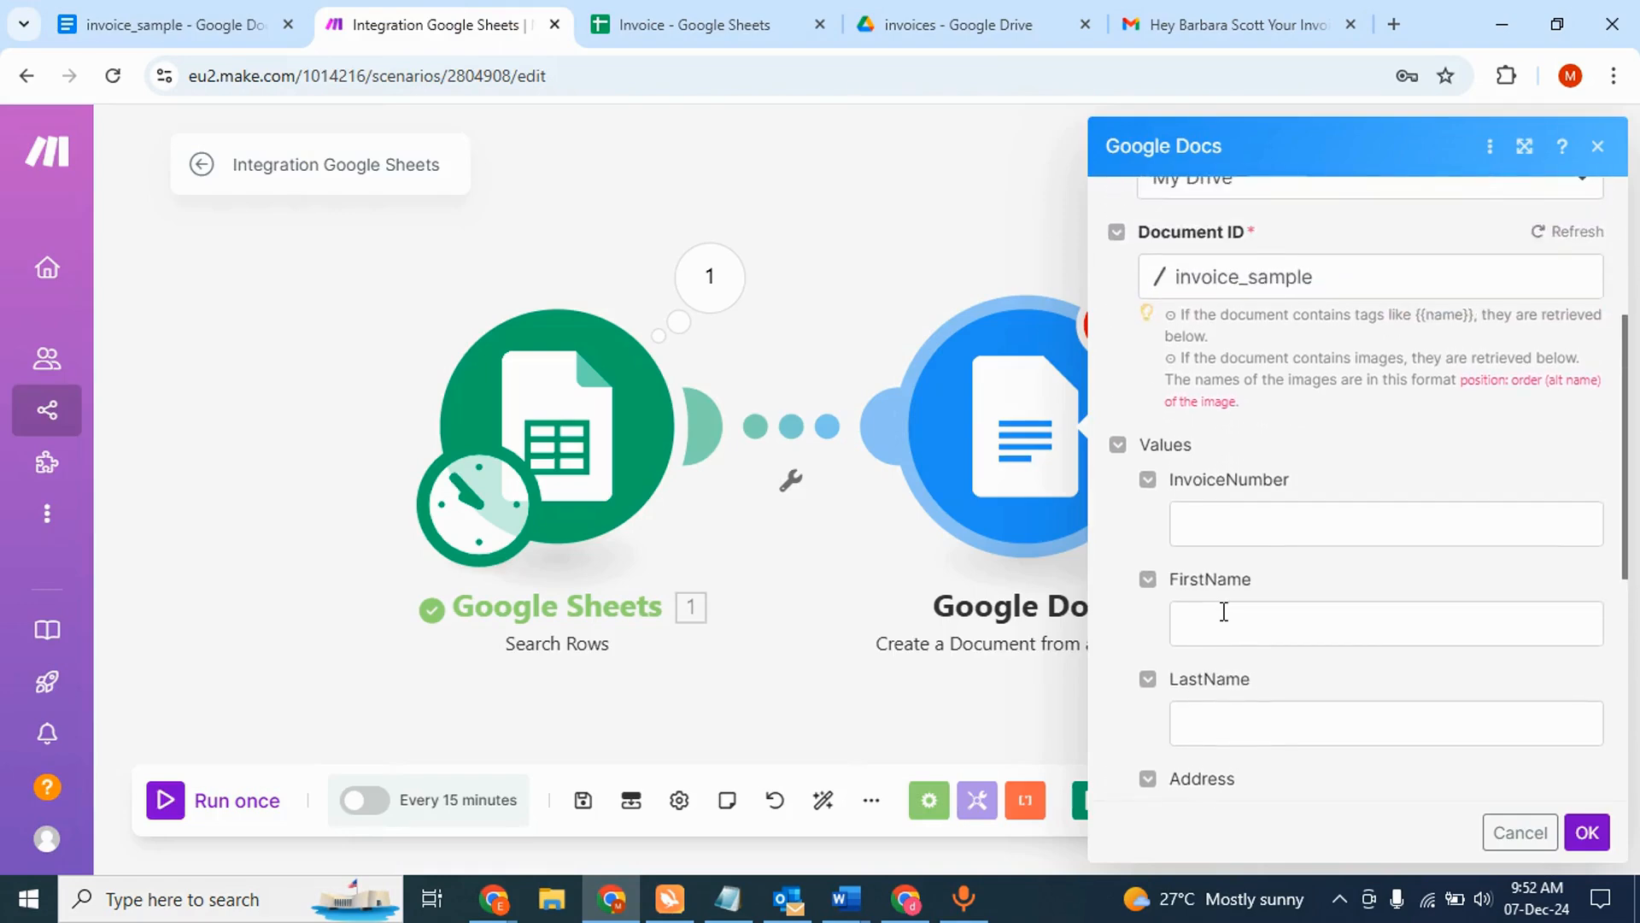
scroll(1224, 611, down, 3)
scroll(1262, 424, up, 1)
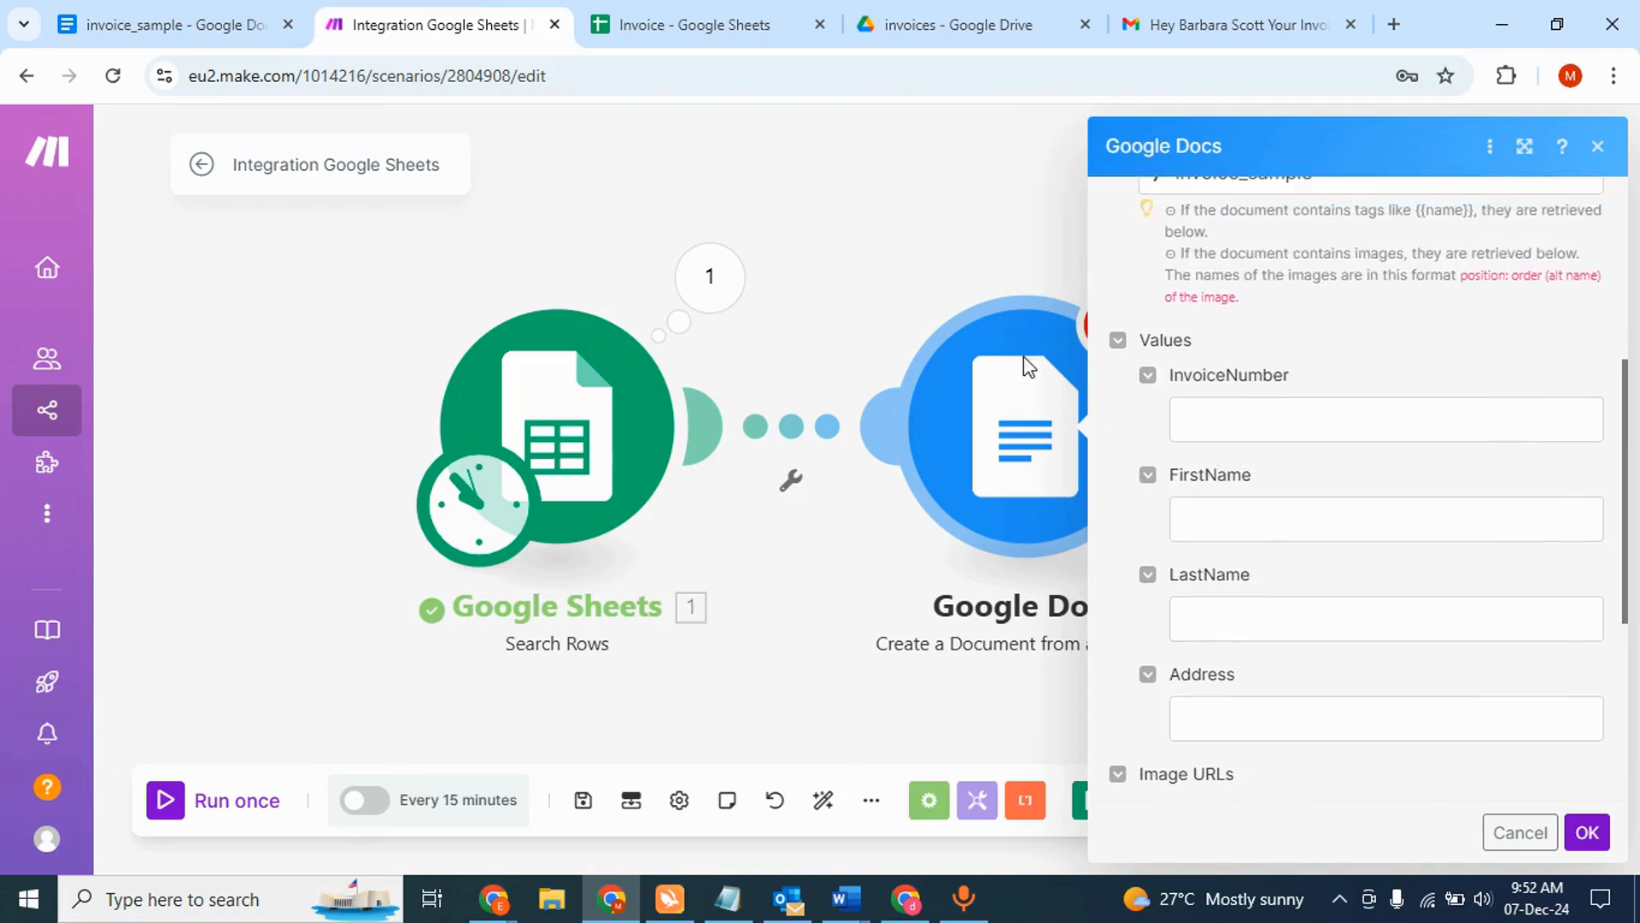
click(162, 30)
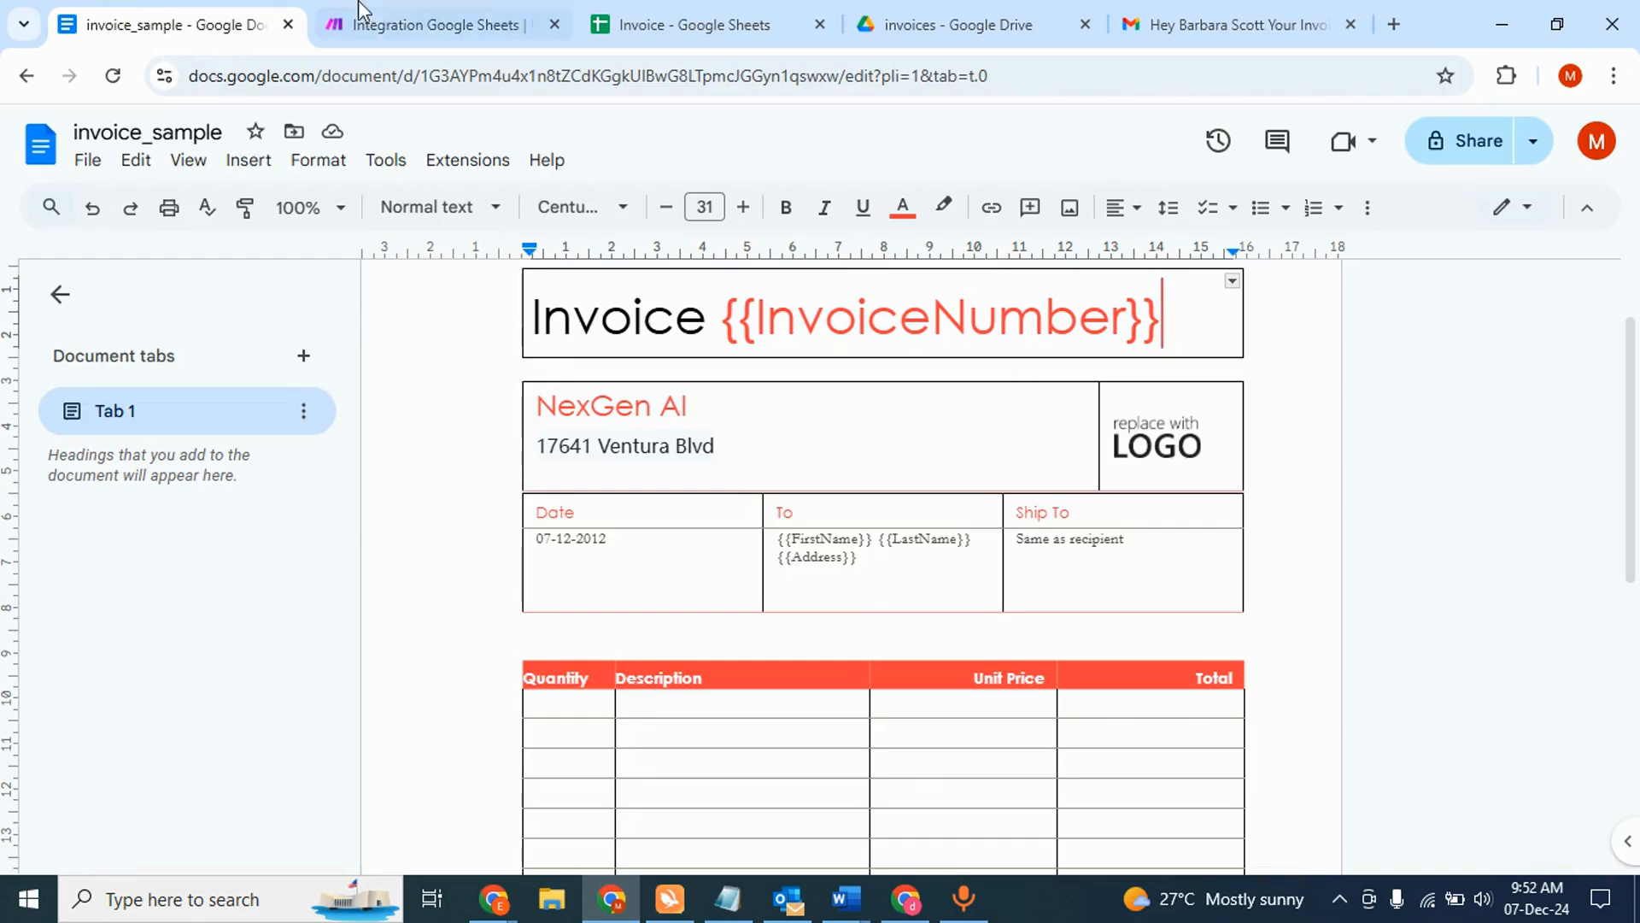
click(427, 24)
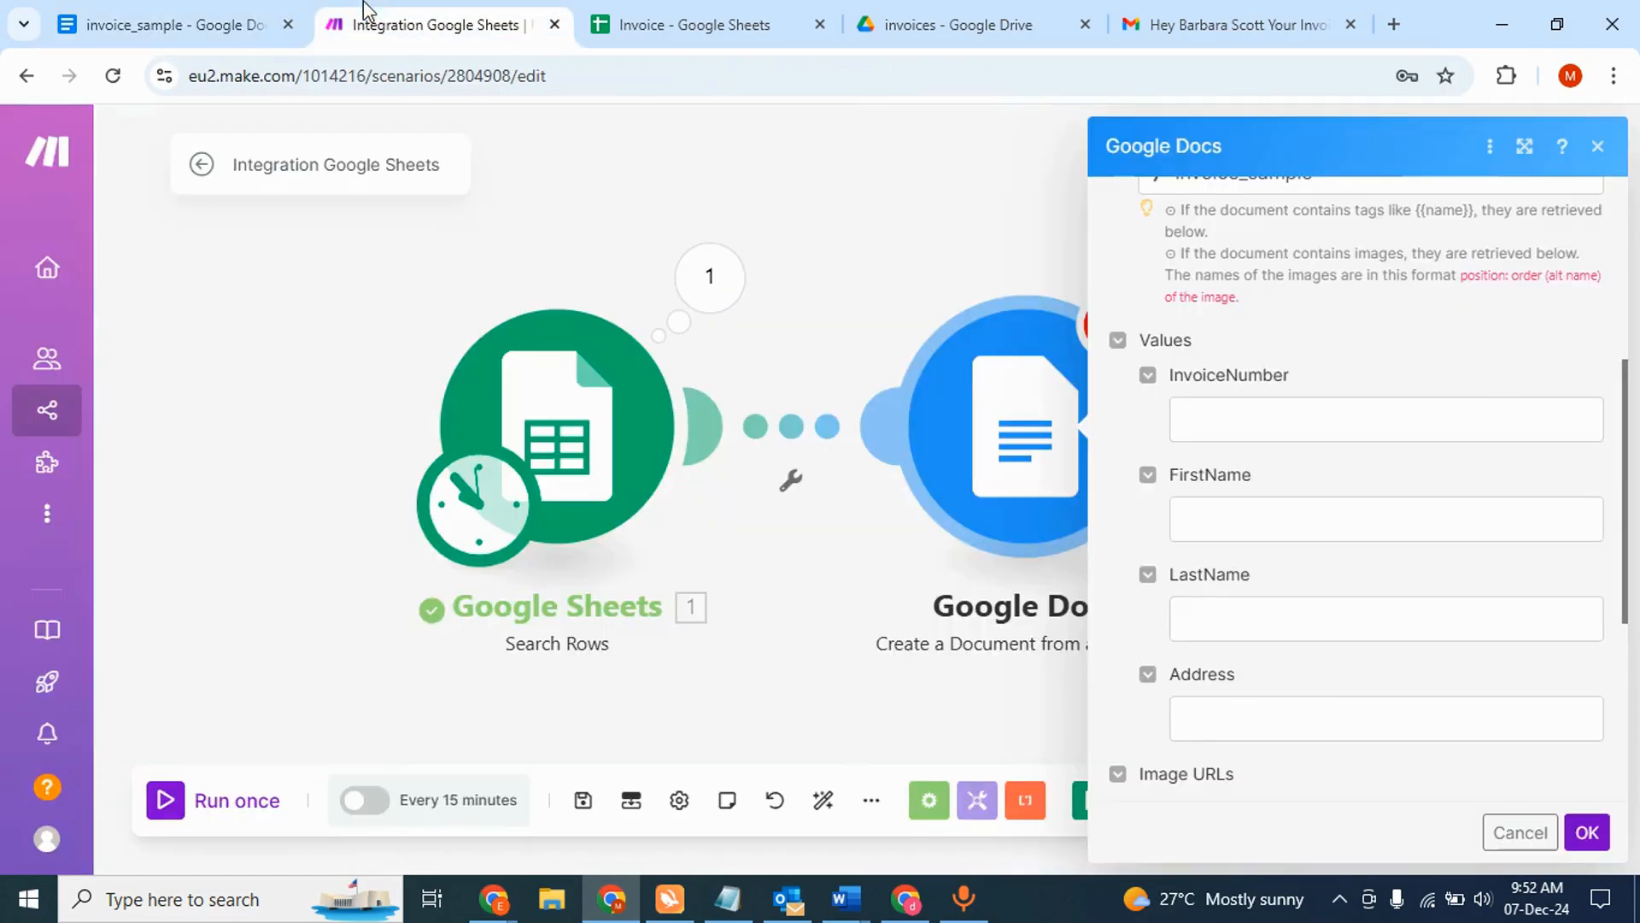
click(1243, 423)
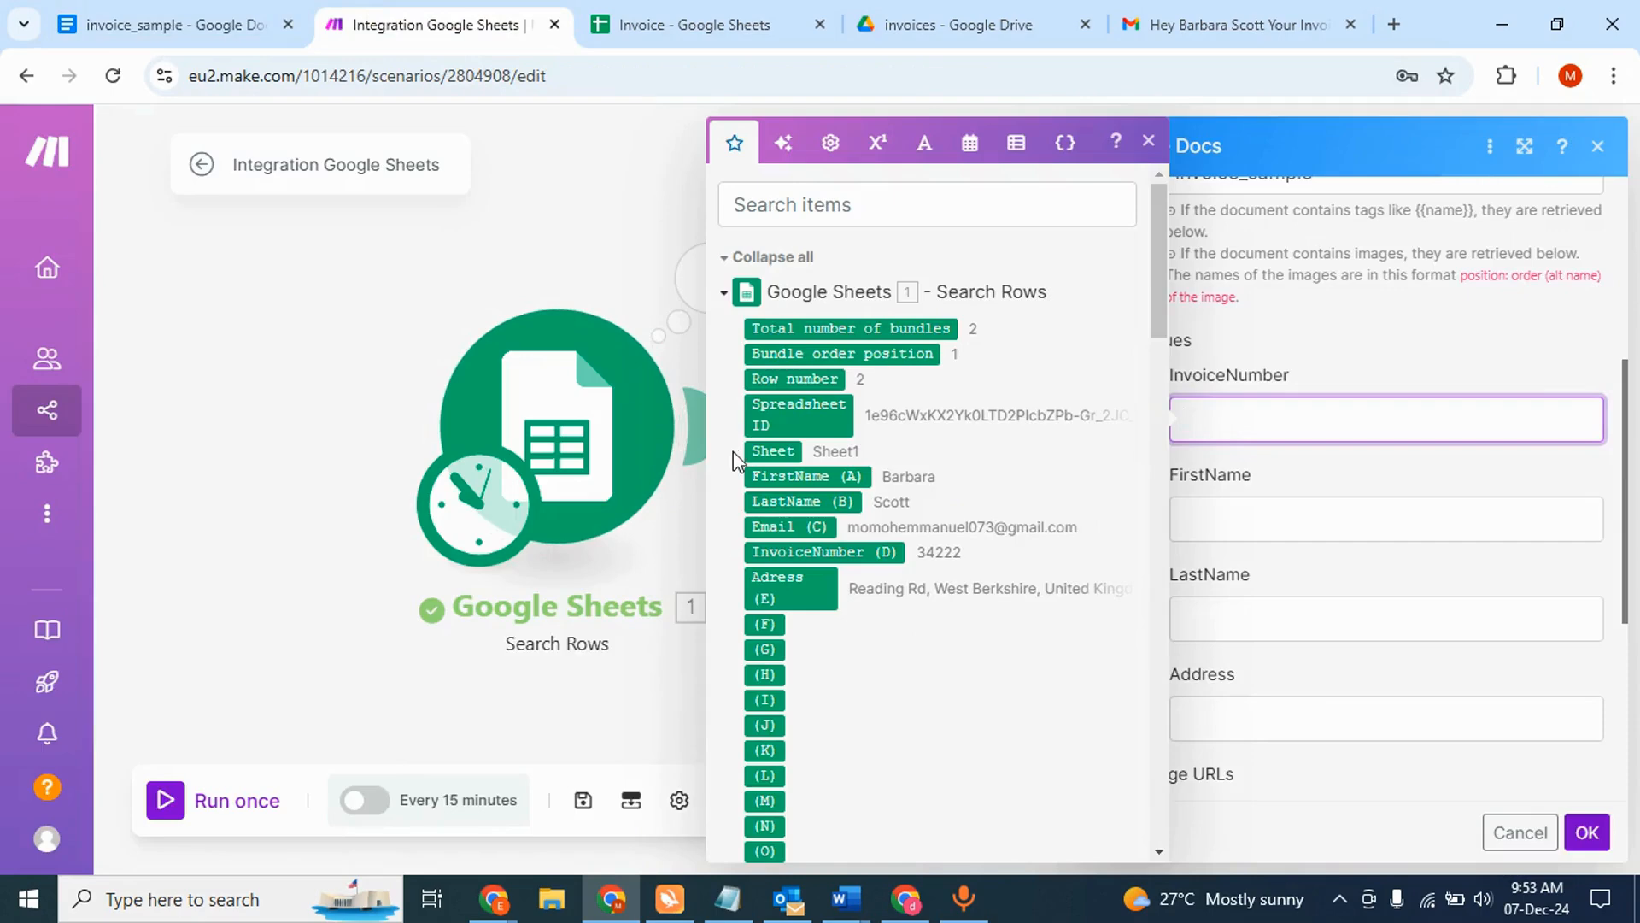
- Map InvoiceNumber to column D, FirstName to A, LastName to B and Address to E
click(810, 551)
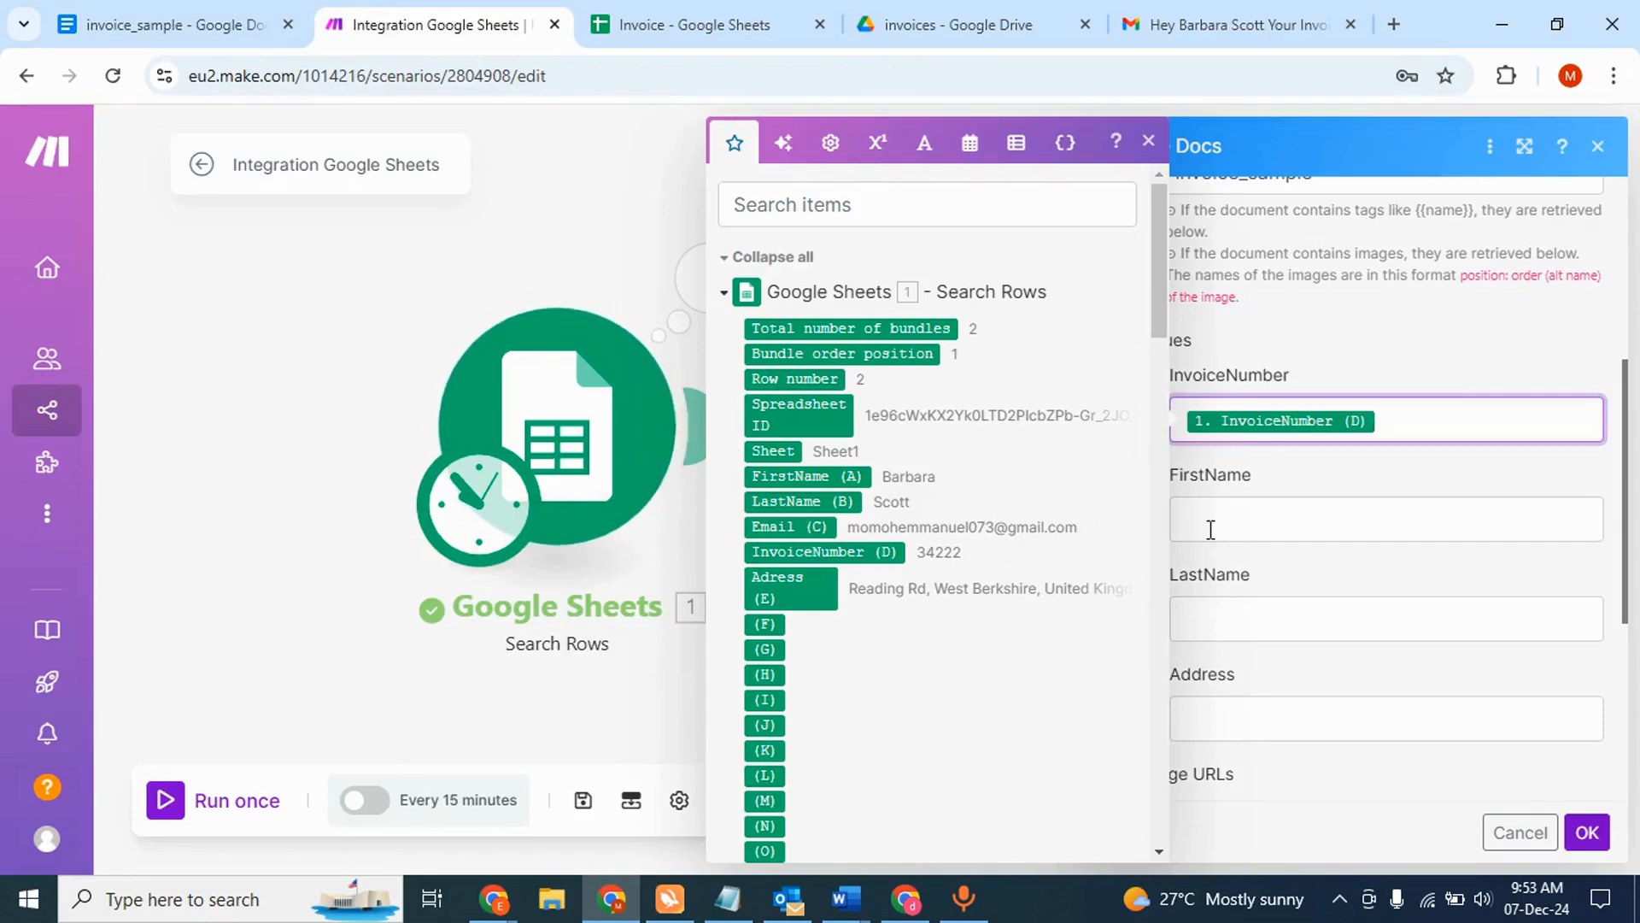
click(1249, 523)
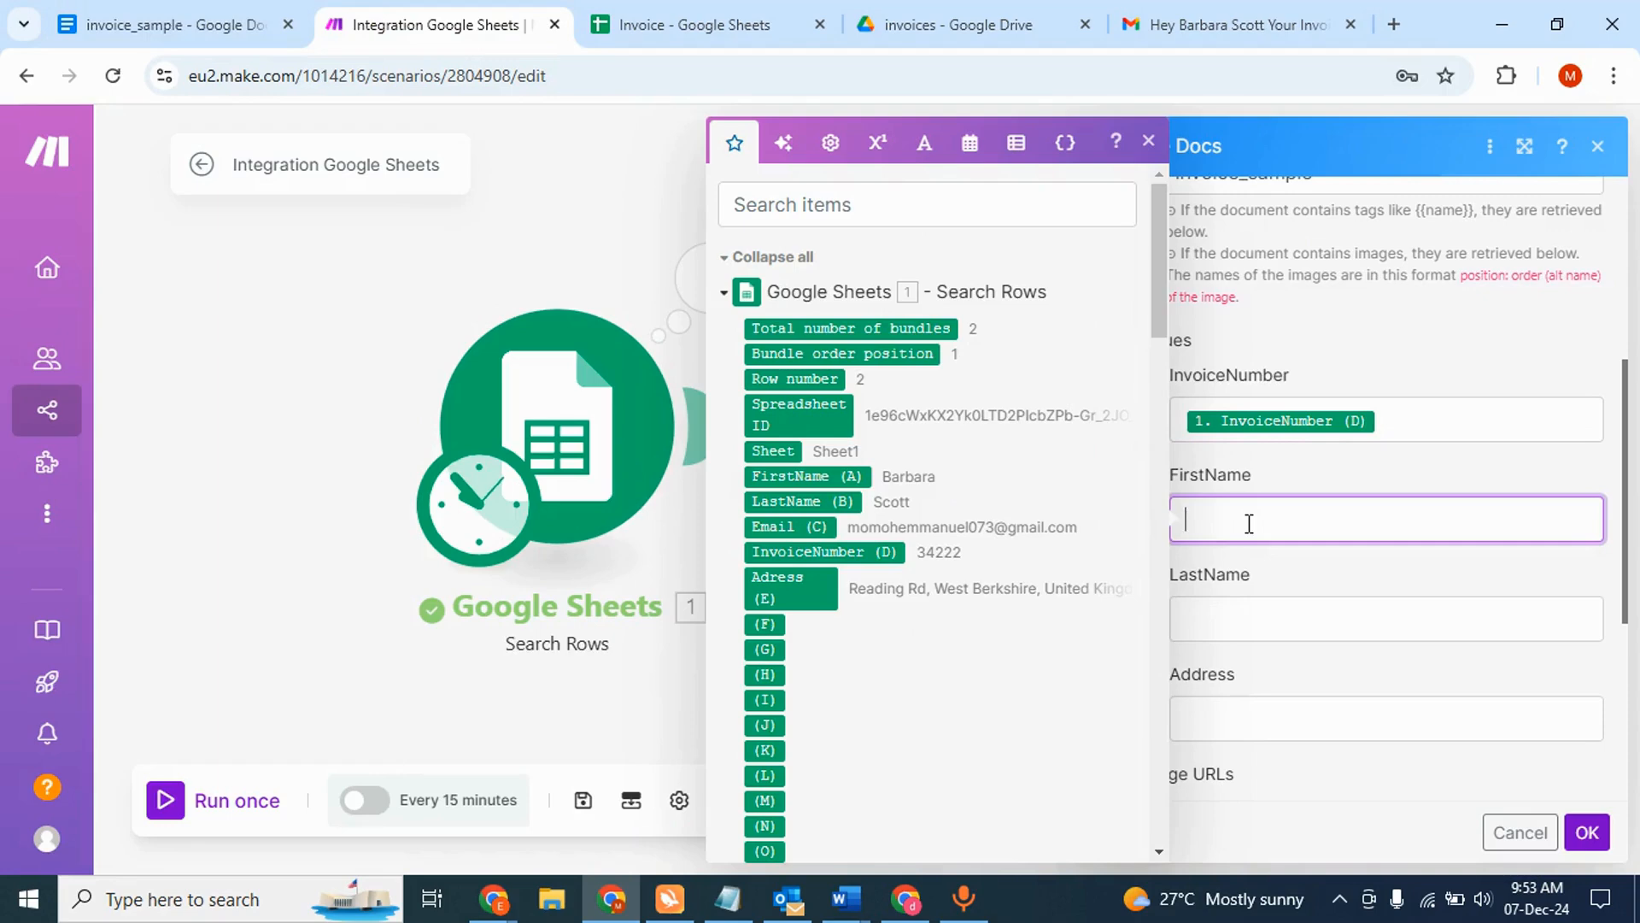
click(841, 477)
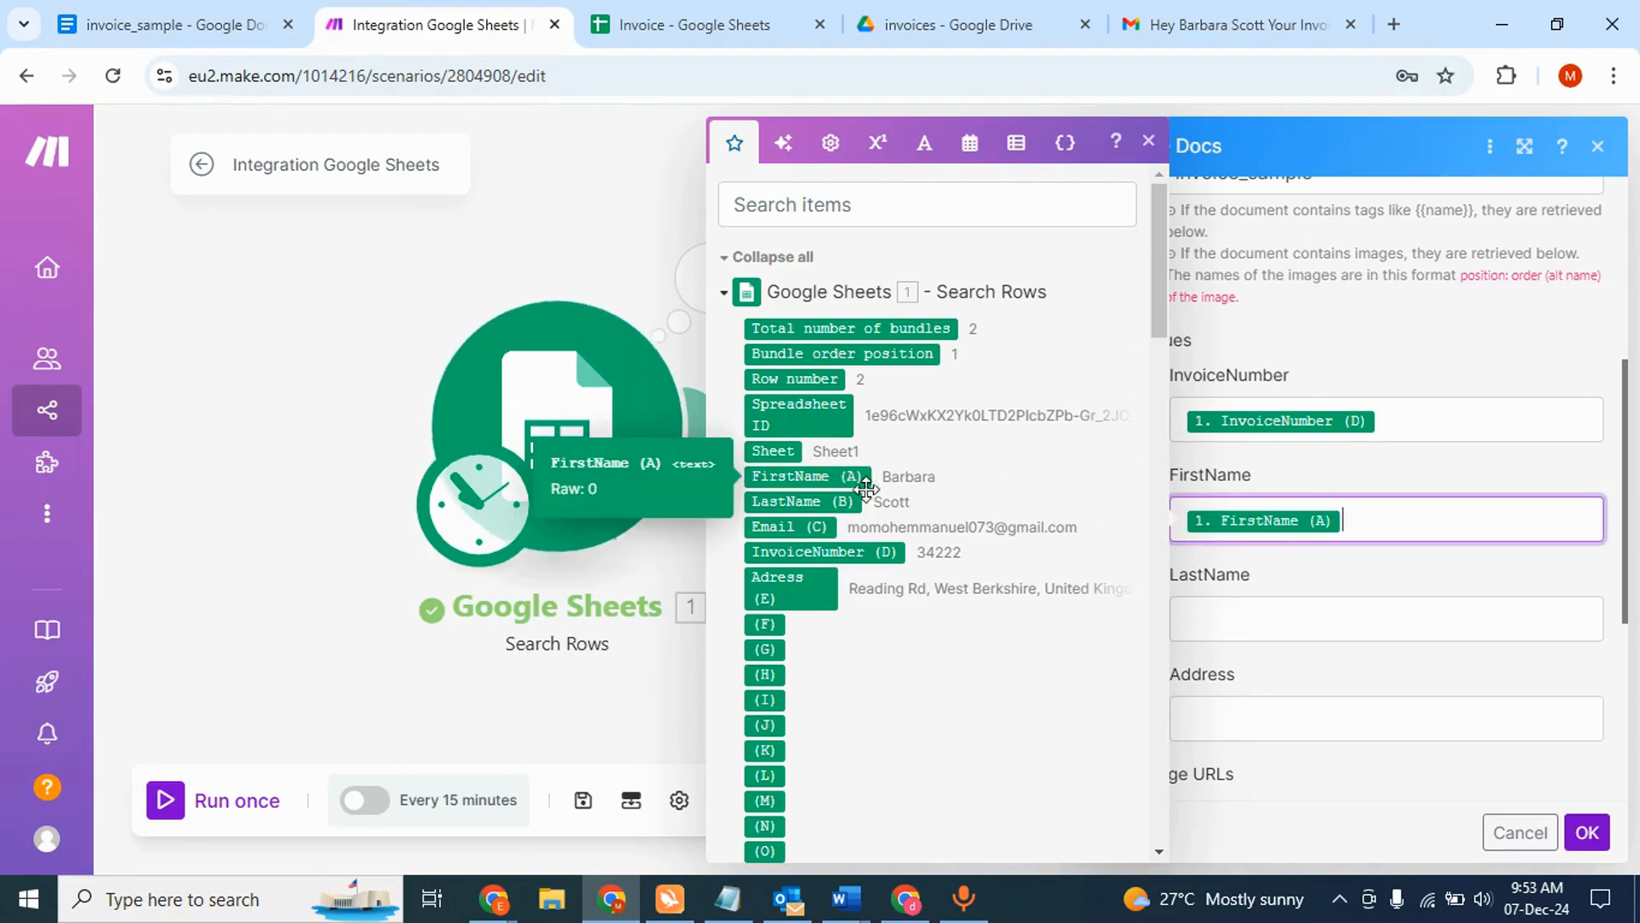
click(1246, 629)
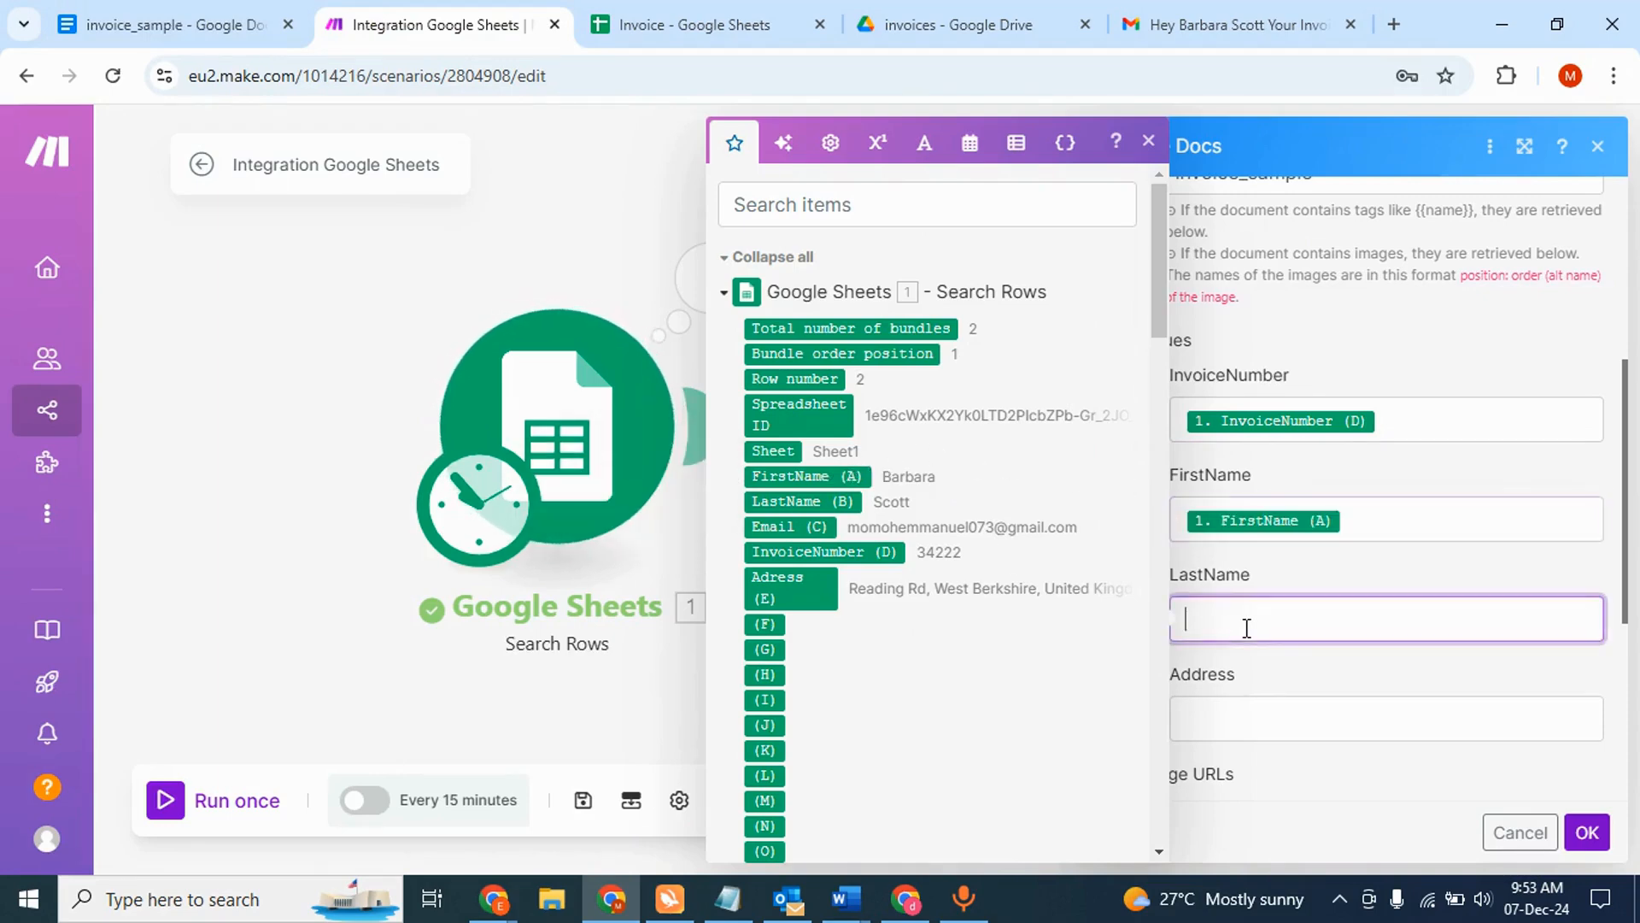
click(838, 501)
click(1226, 702)
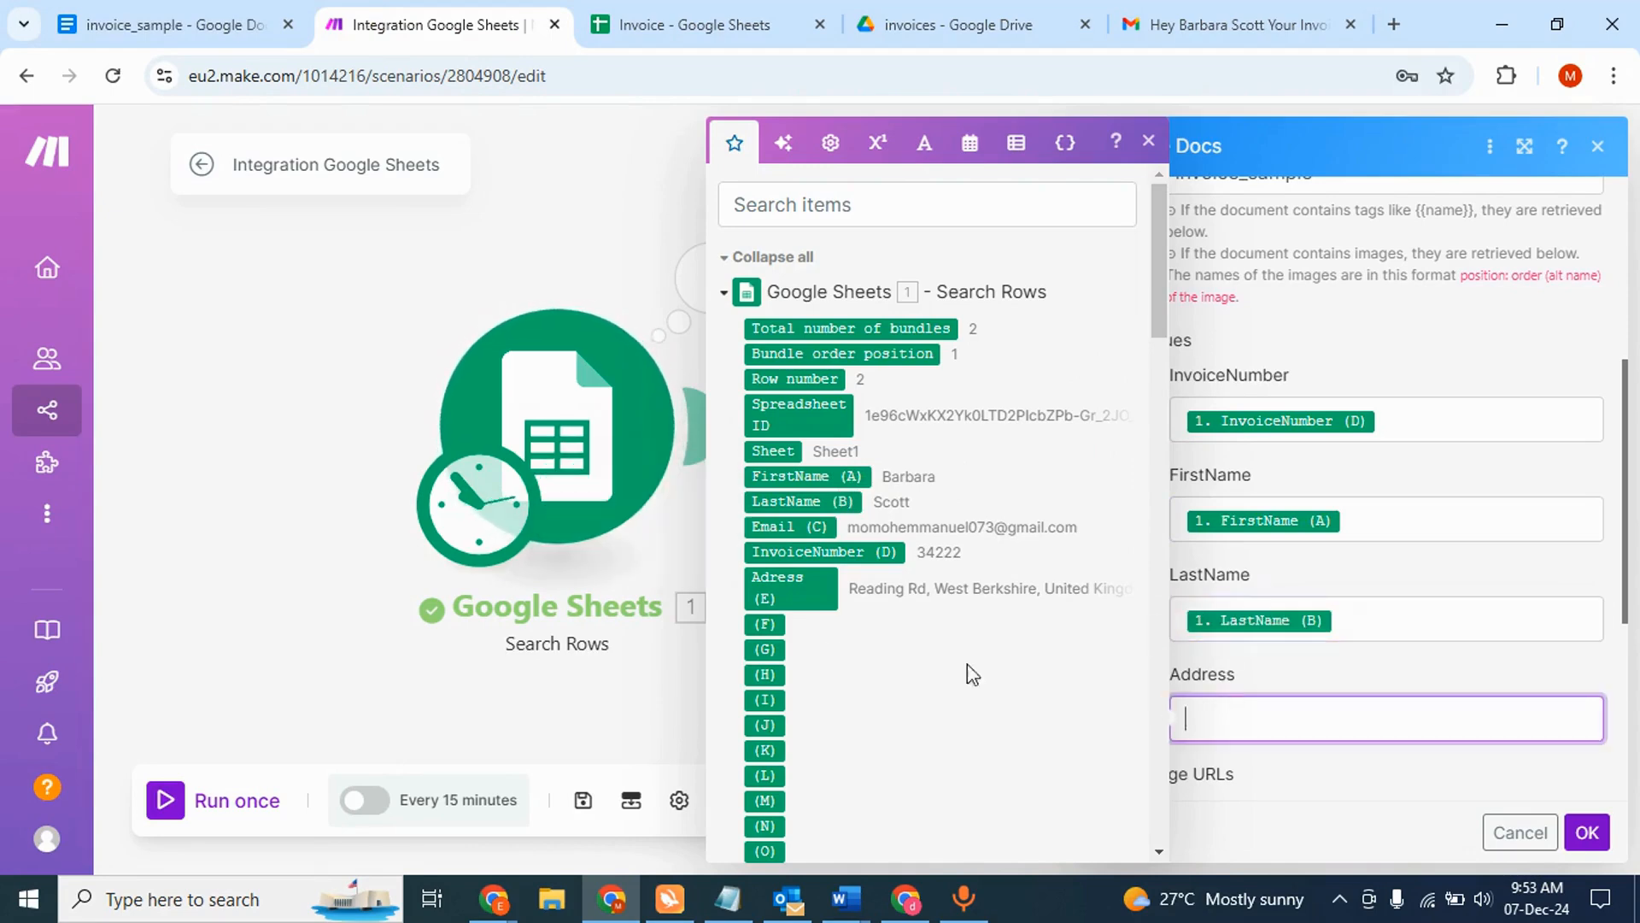
click(777, 589)
scroll(1356, 597, down, 3)
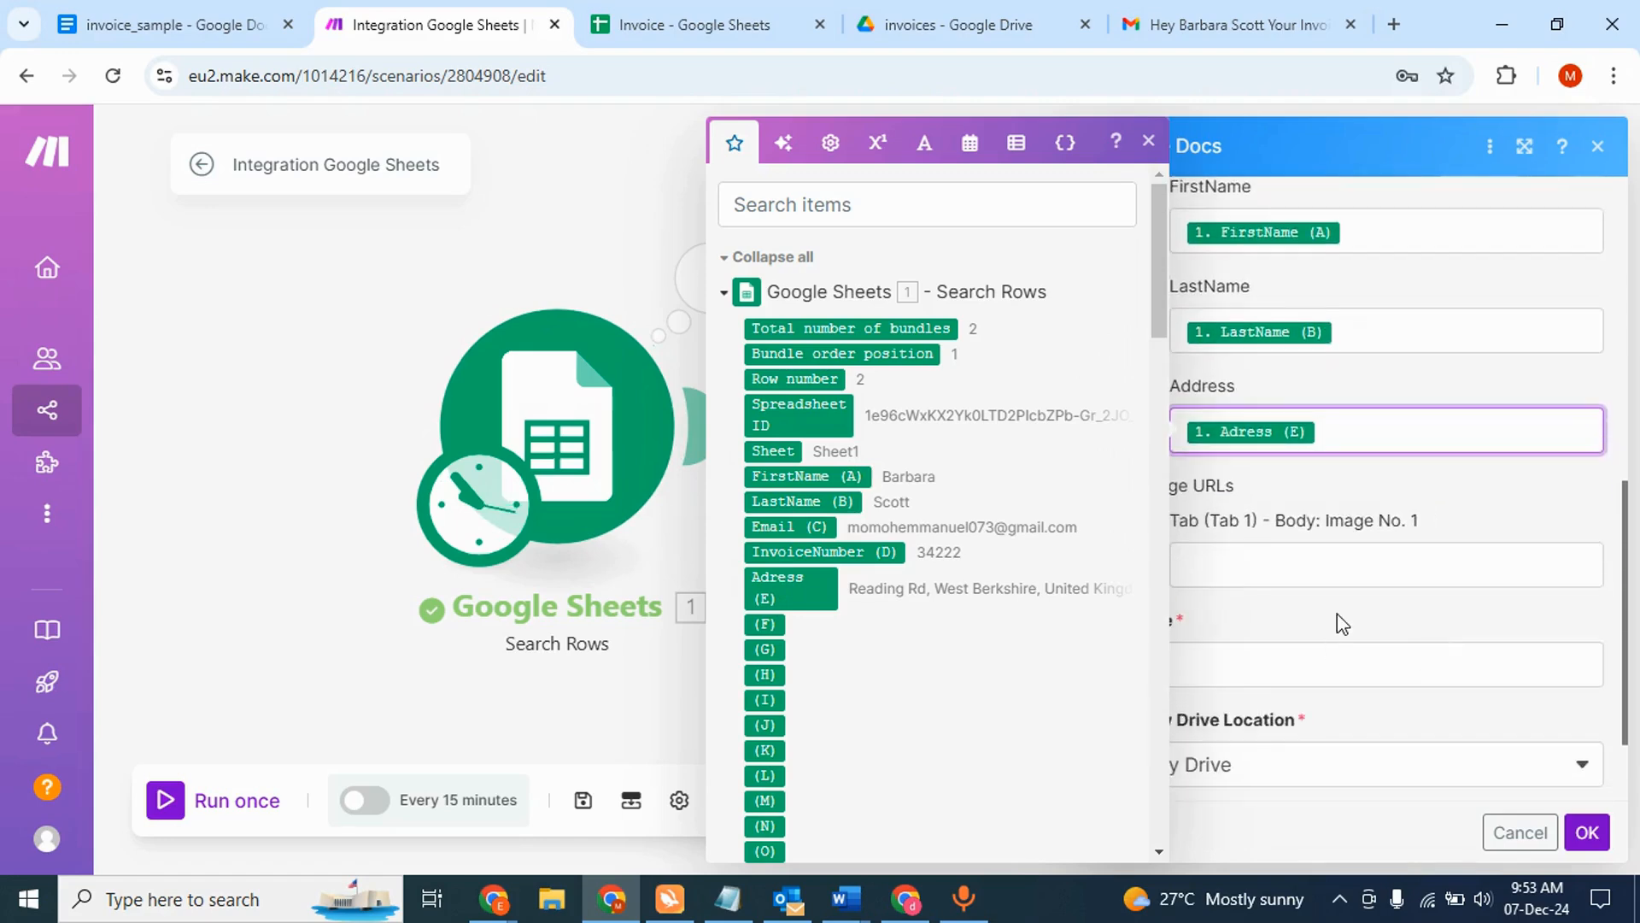
click(1334, 615)
- Title documents Invoice_For_ plus FirstName and LastName, save them to /invoices/, and confirm
click(1241, 673)
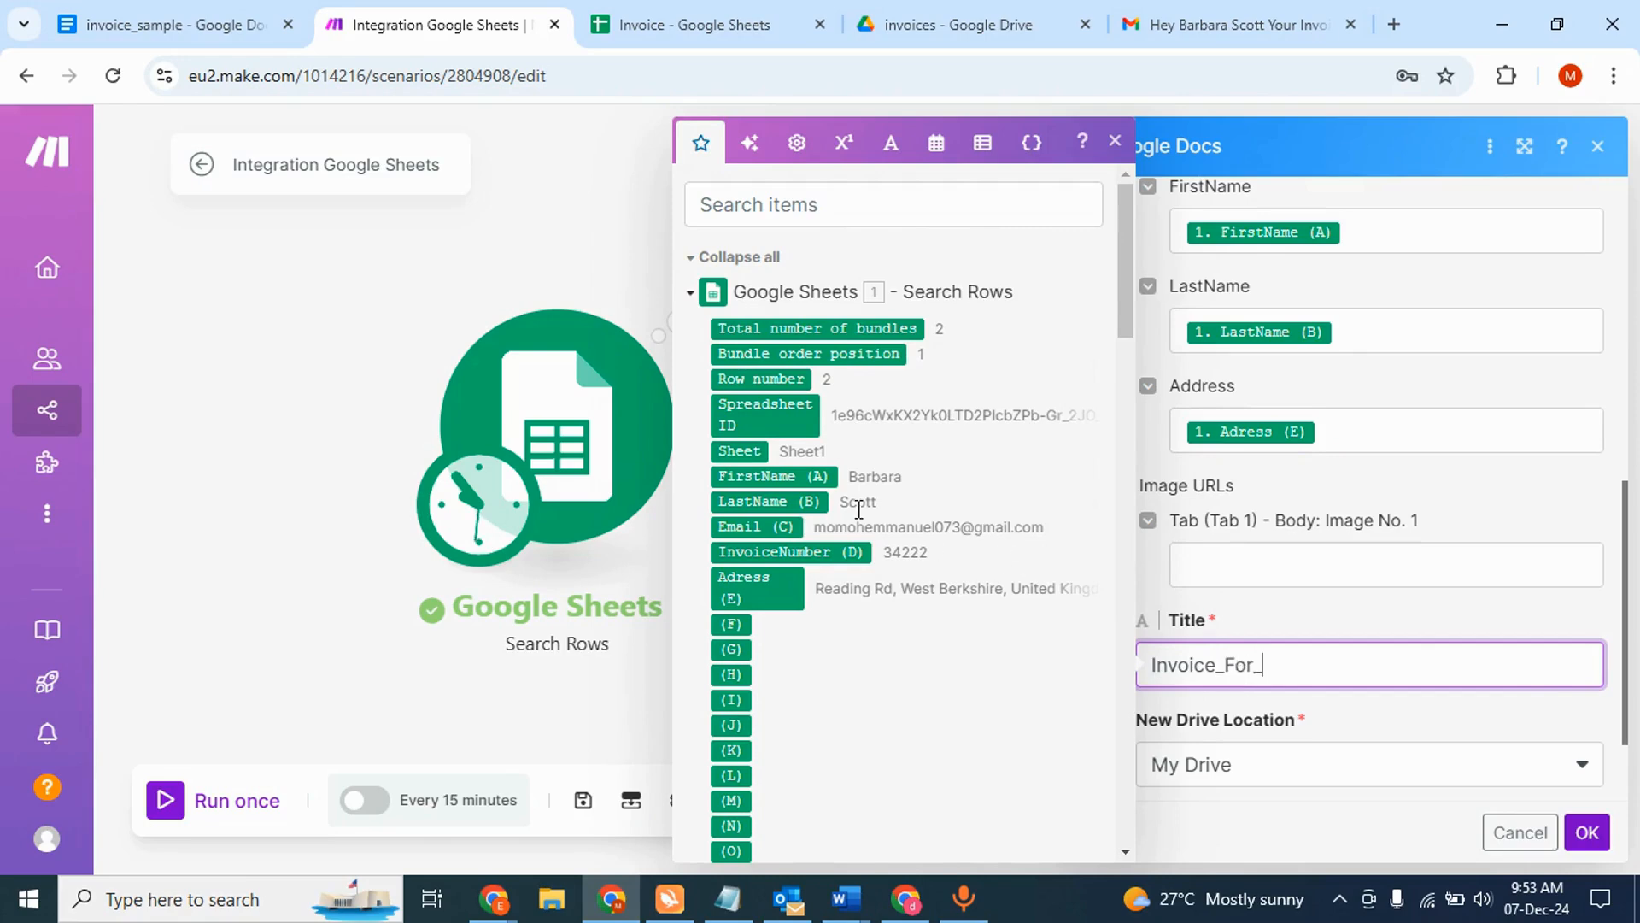
click(790, 483)
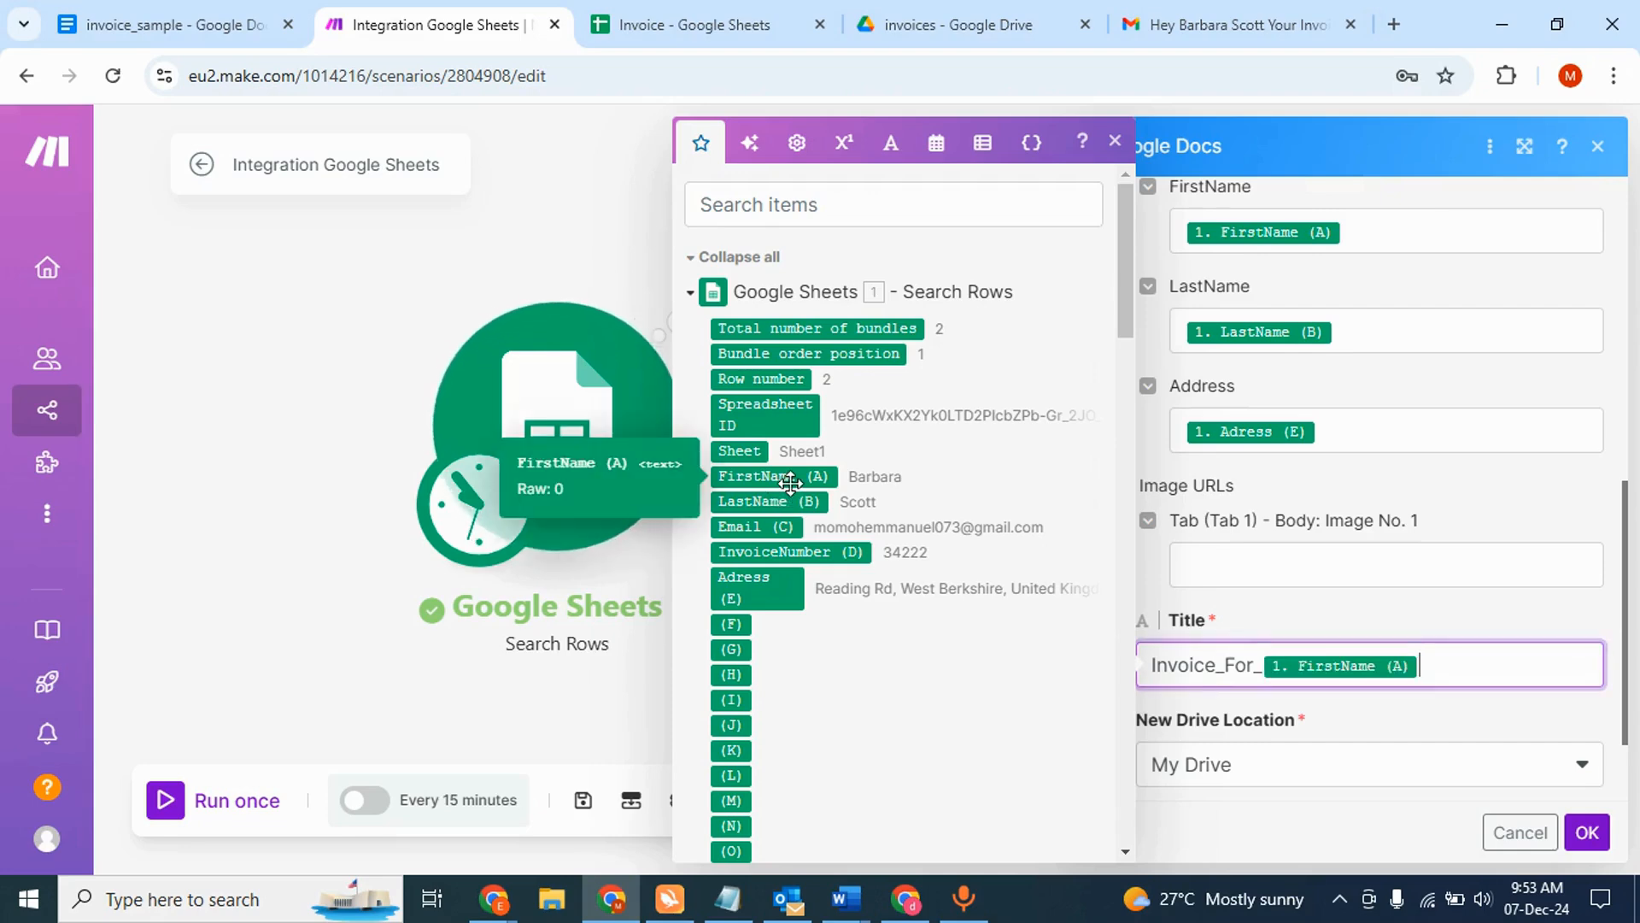
click(787, 496)
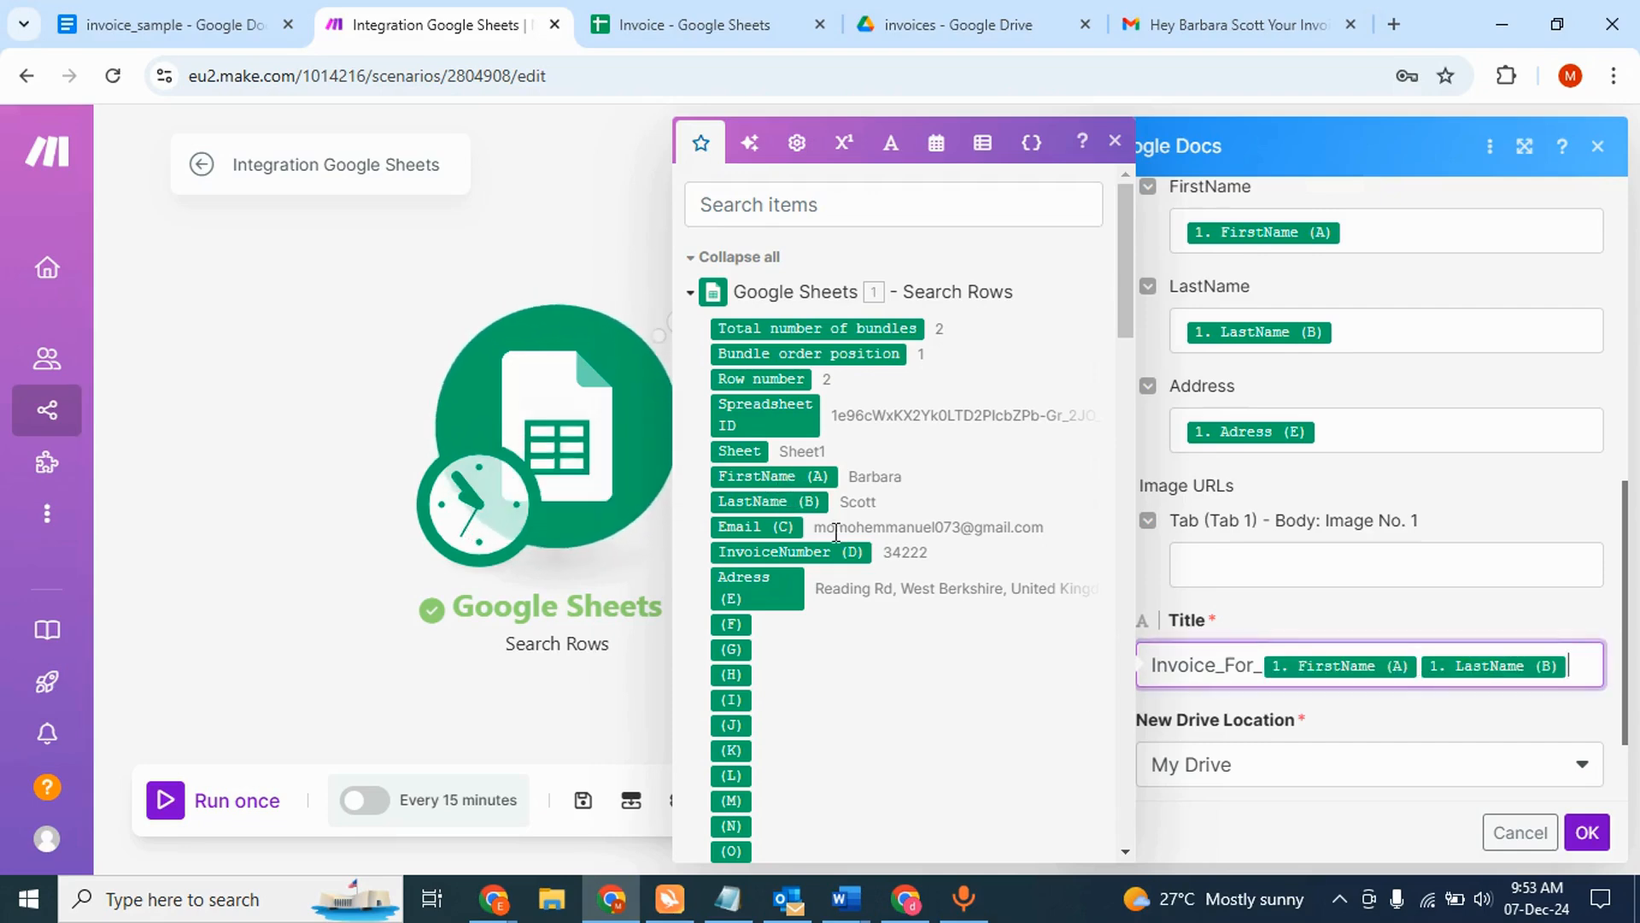
click(1360, 716)
scroll(1361, 715, down, 2)
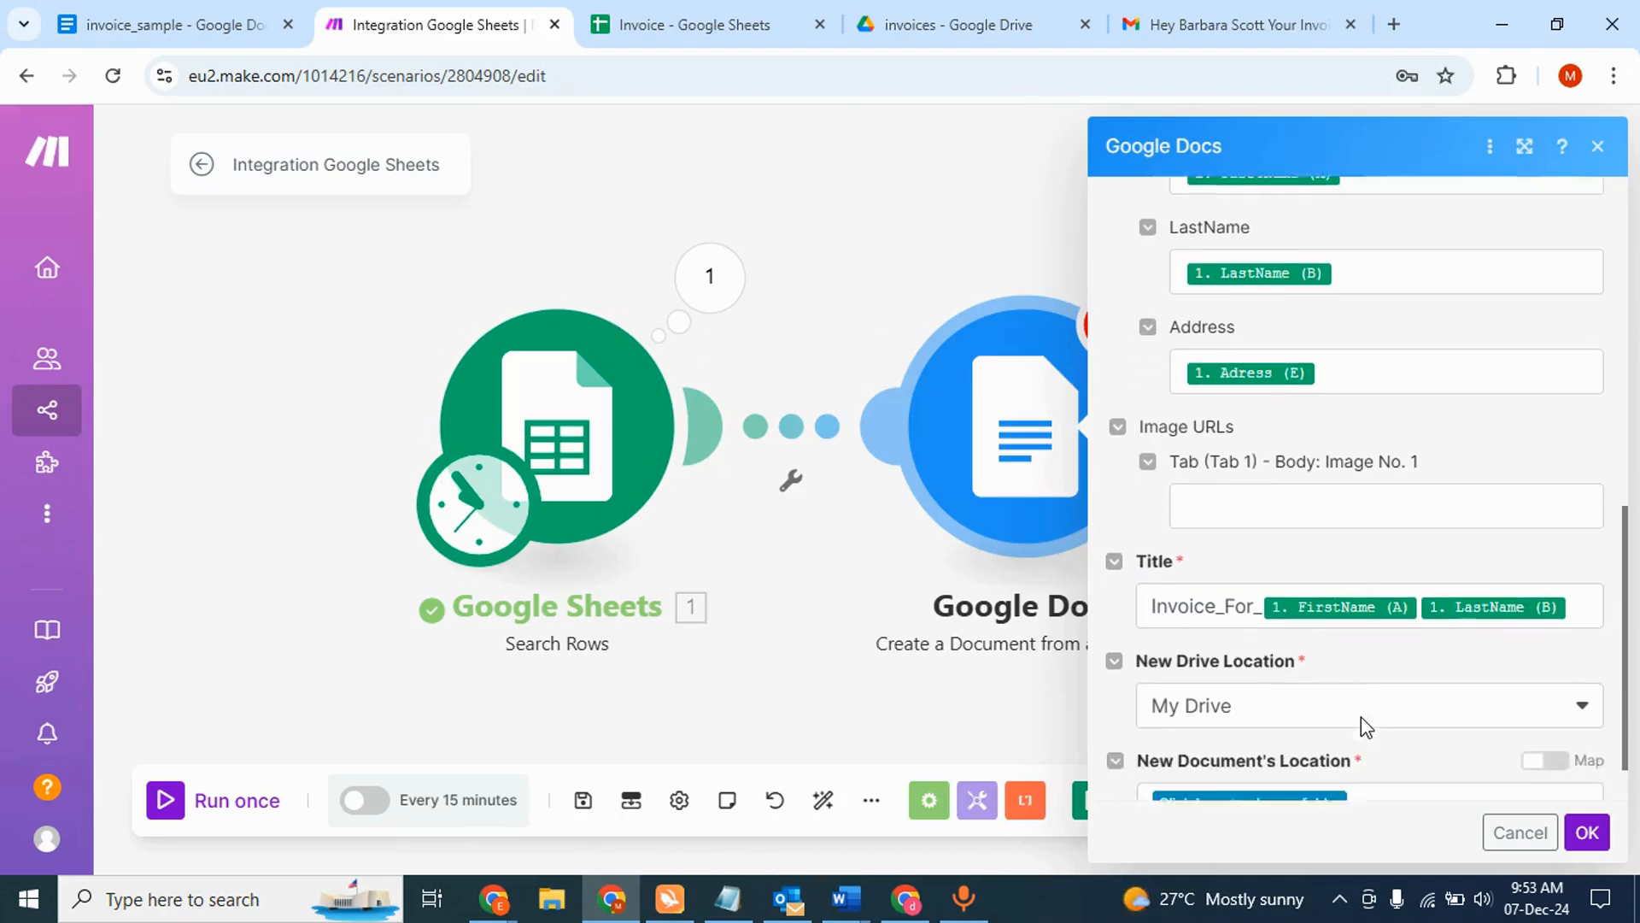
click(1335, 737)
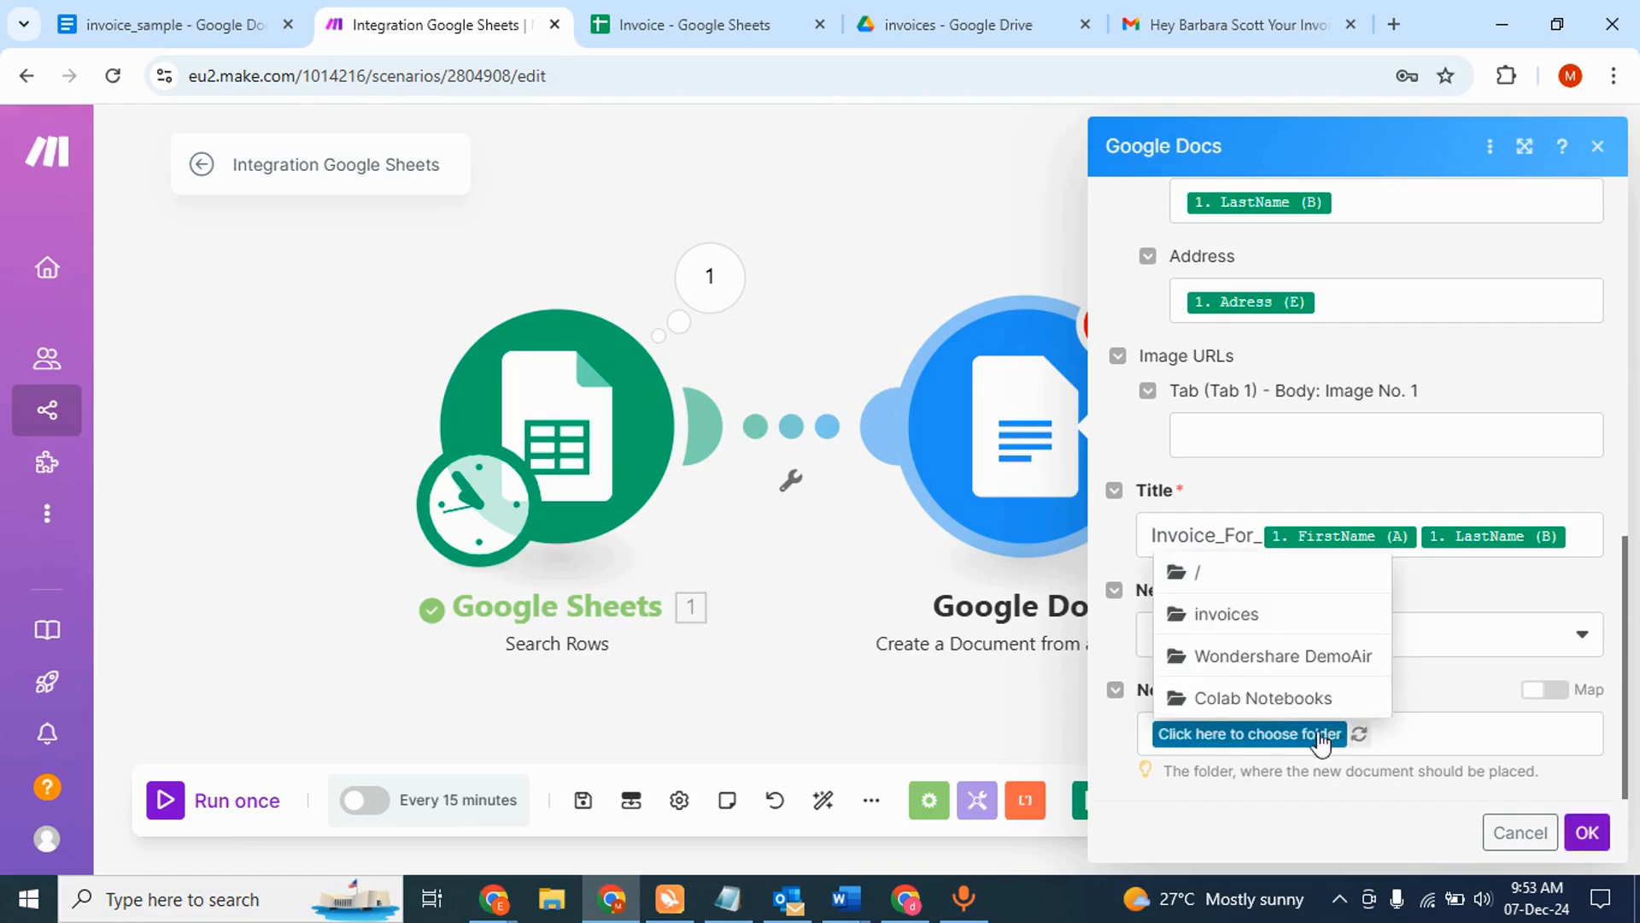
click(1236, 615)
click(1586, 833)
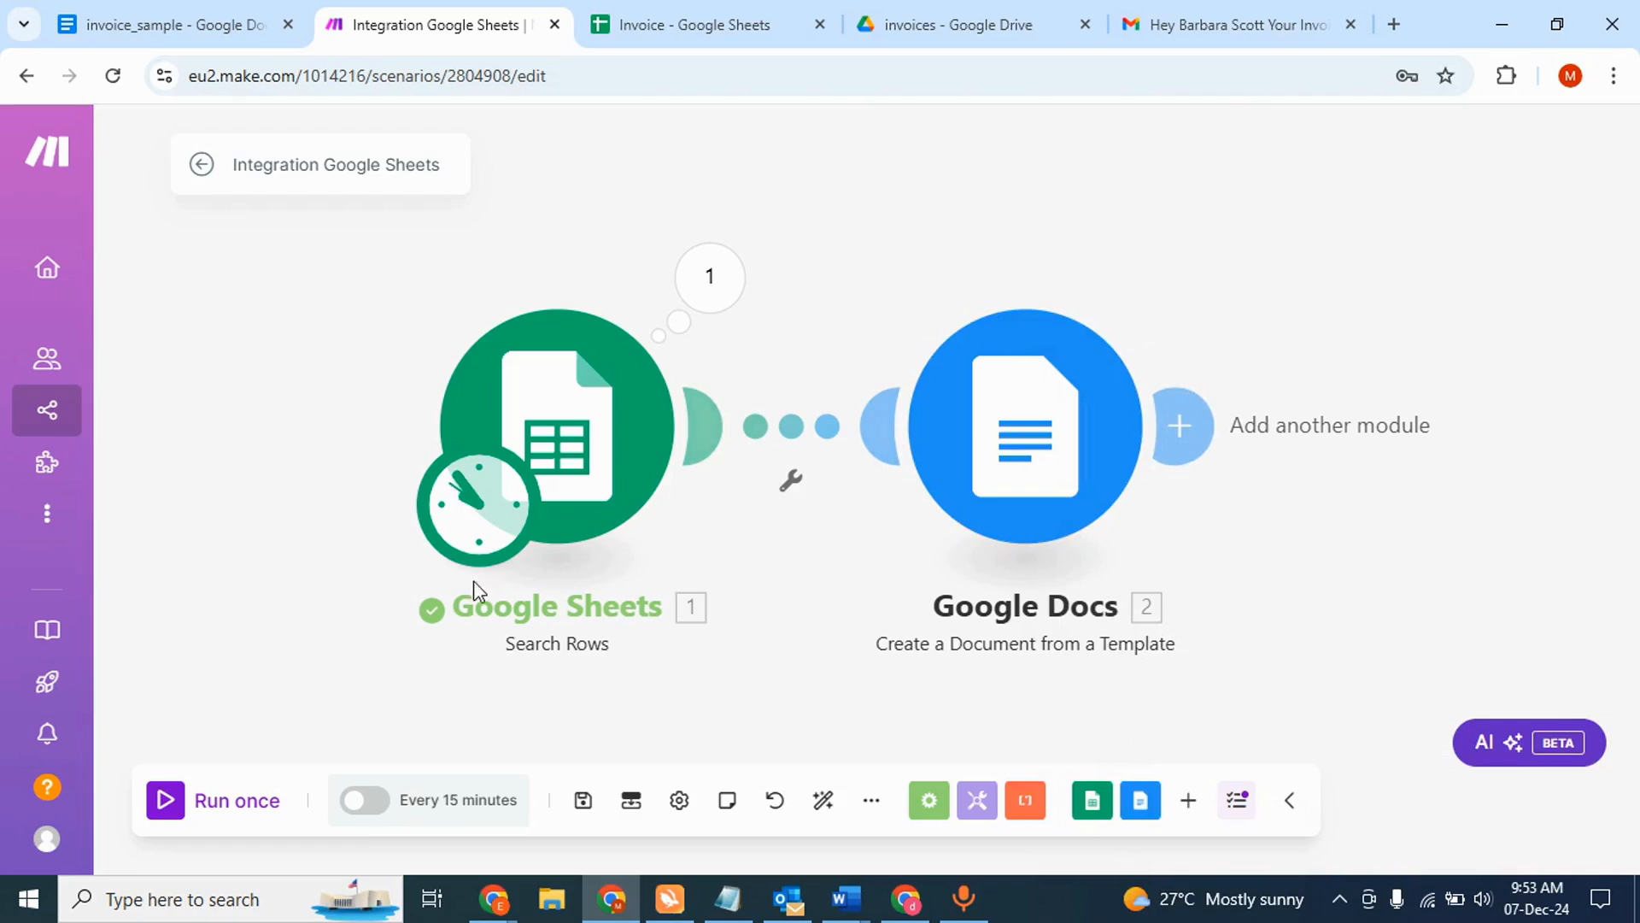
- Run the scenario once and copy the new document's Web View Link from Operation 1's output
click(166, 803)
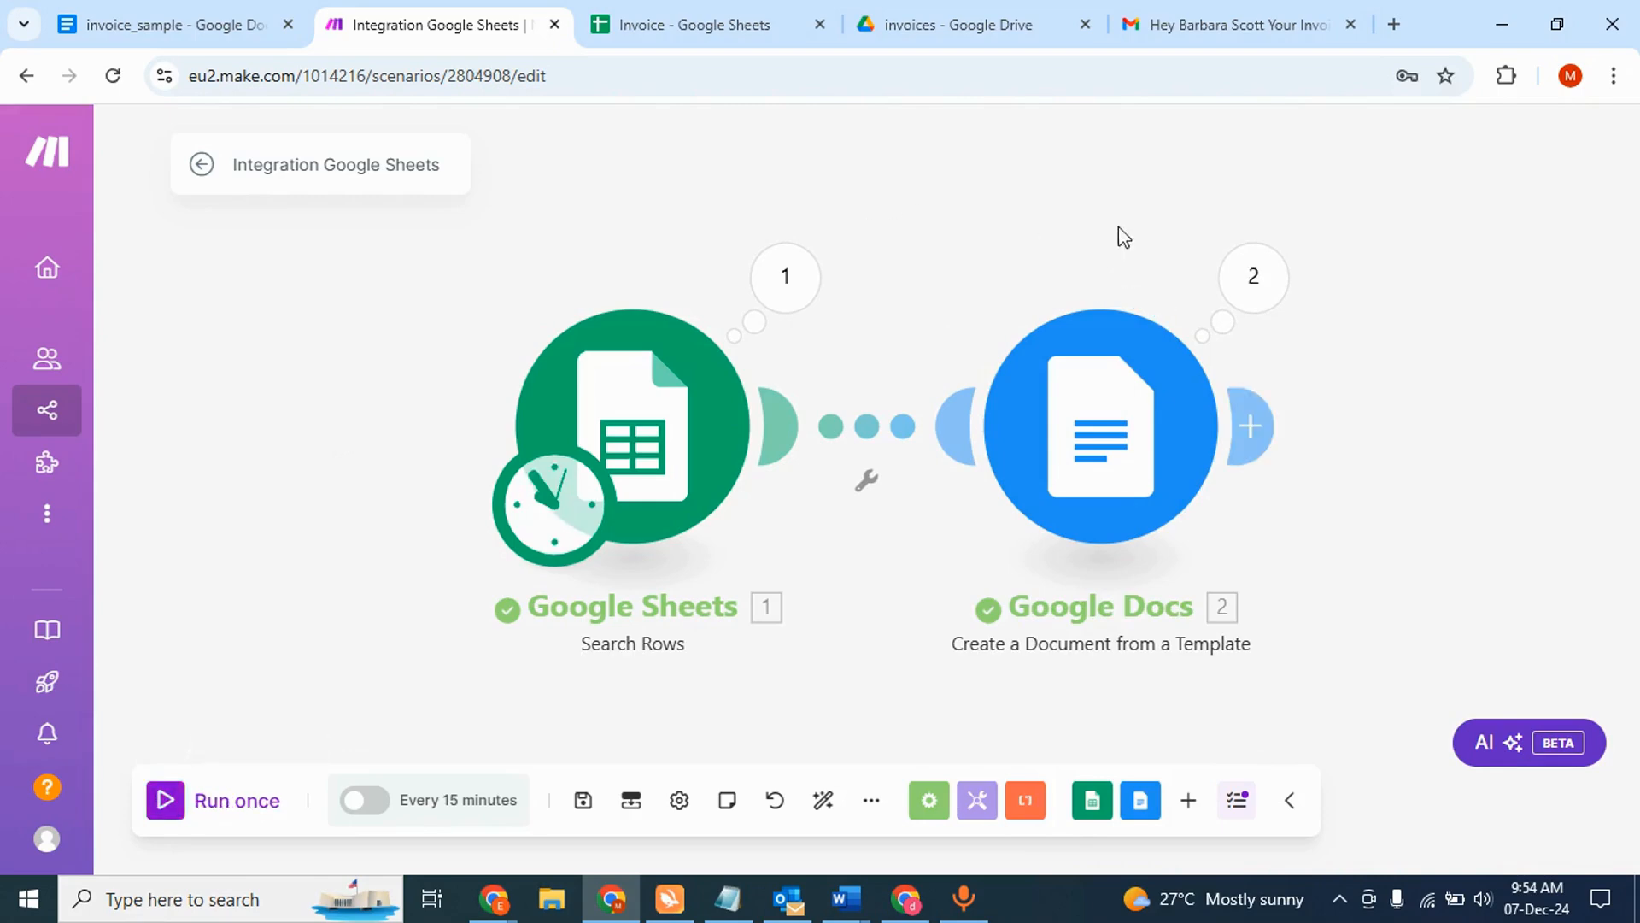
click(1248, 286)
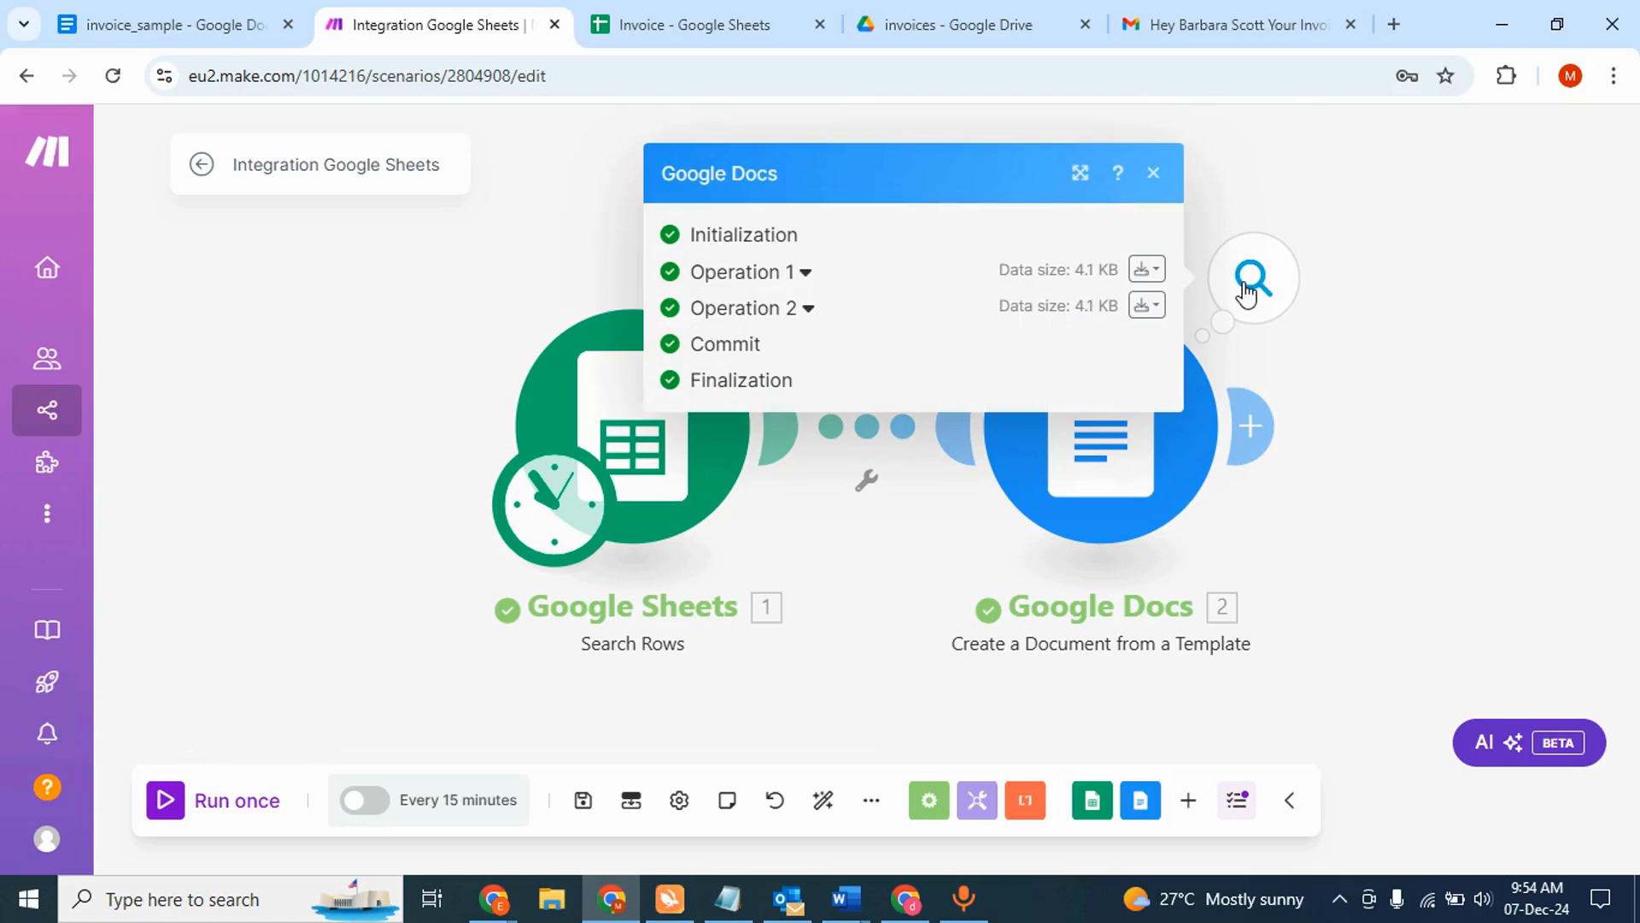
click(767, 280)
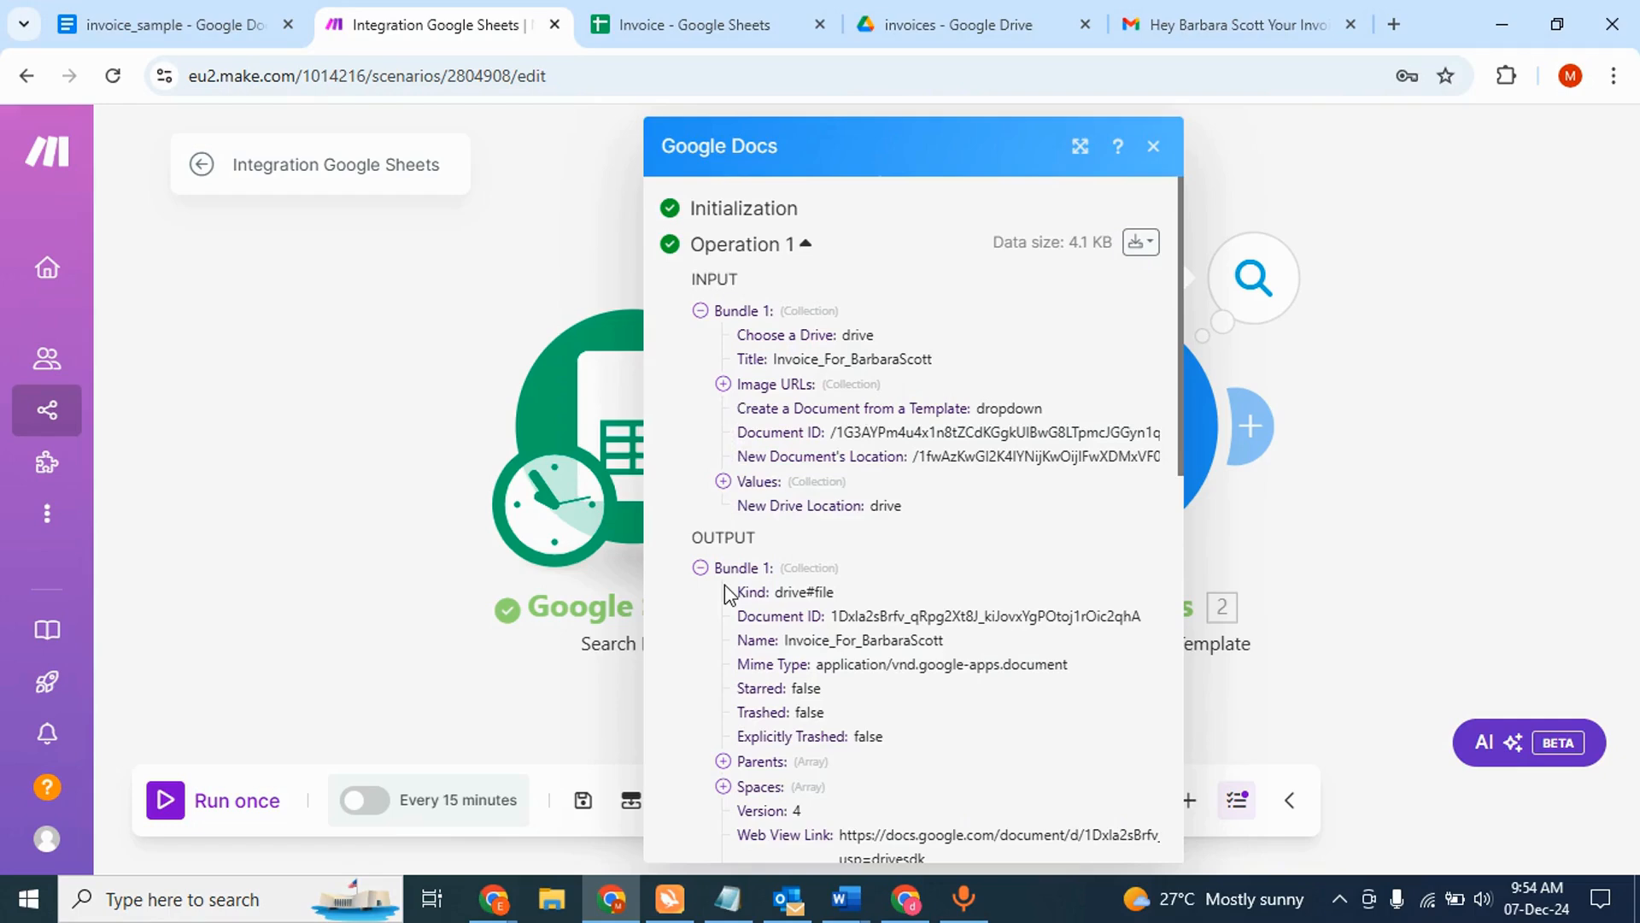
scroll(724, 588, down, 2)
scroll(724, 586, down, 2)
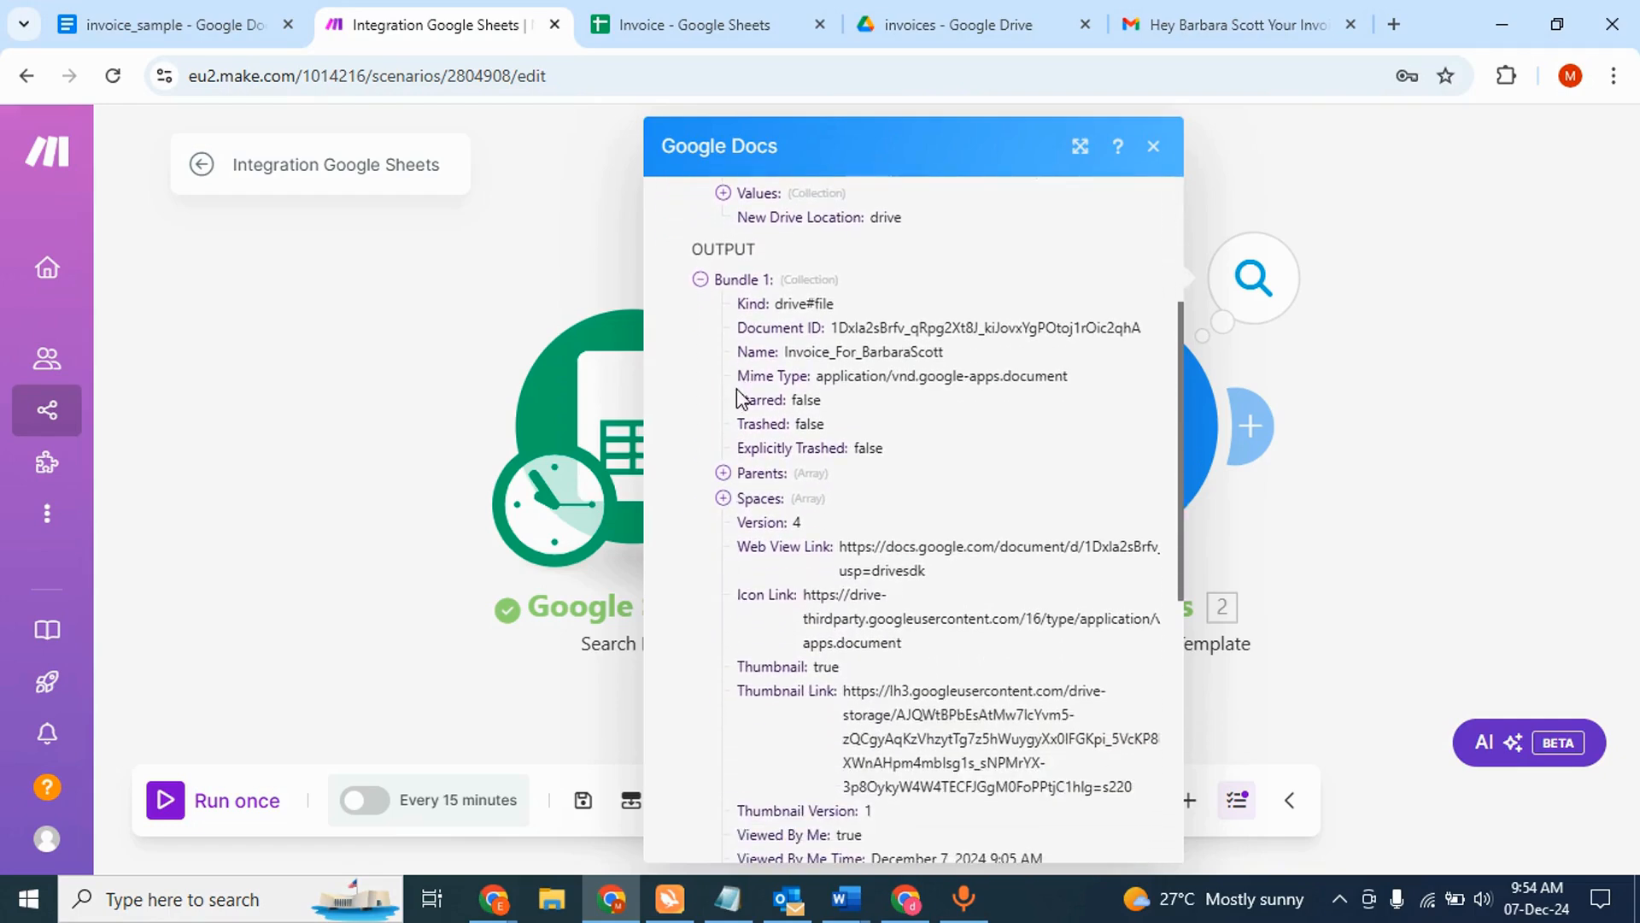
scroll(740, 392, down, 2)
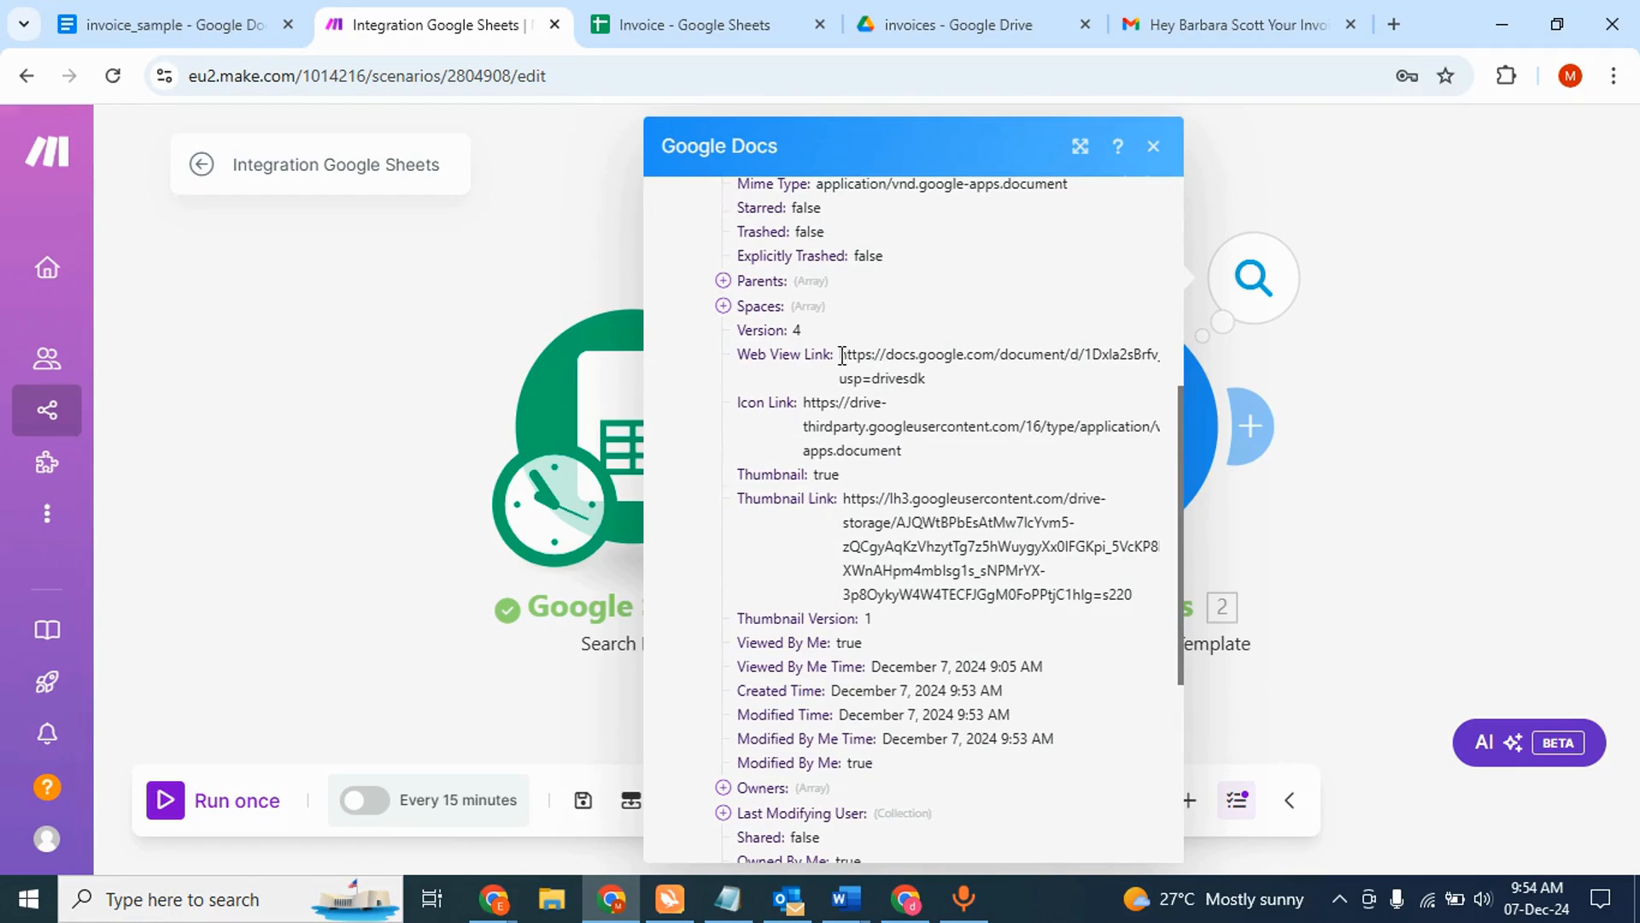
drag(842, 355, 929, 386)
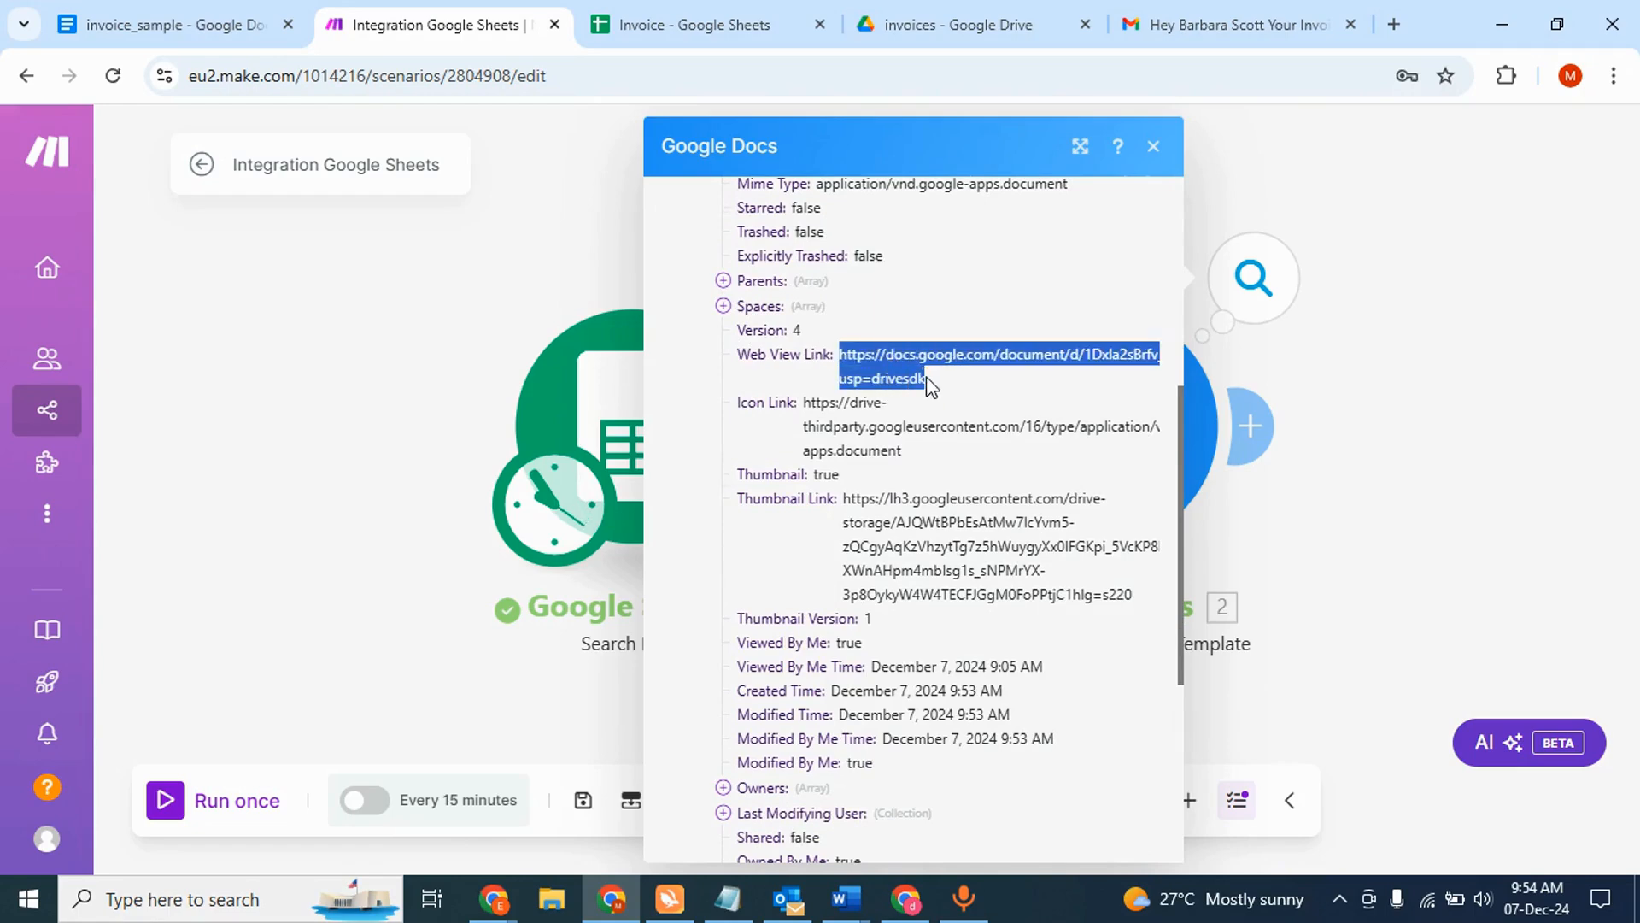
click(1239, 24)
- Open the generated invoice from the copied link, compare it with invoice_sample, then close Make's results
click(1077, 83)
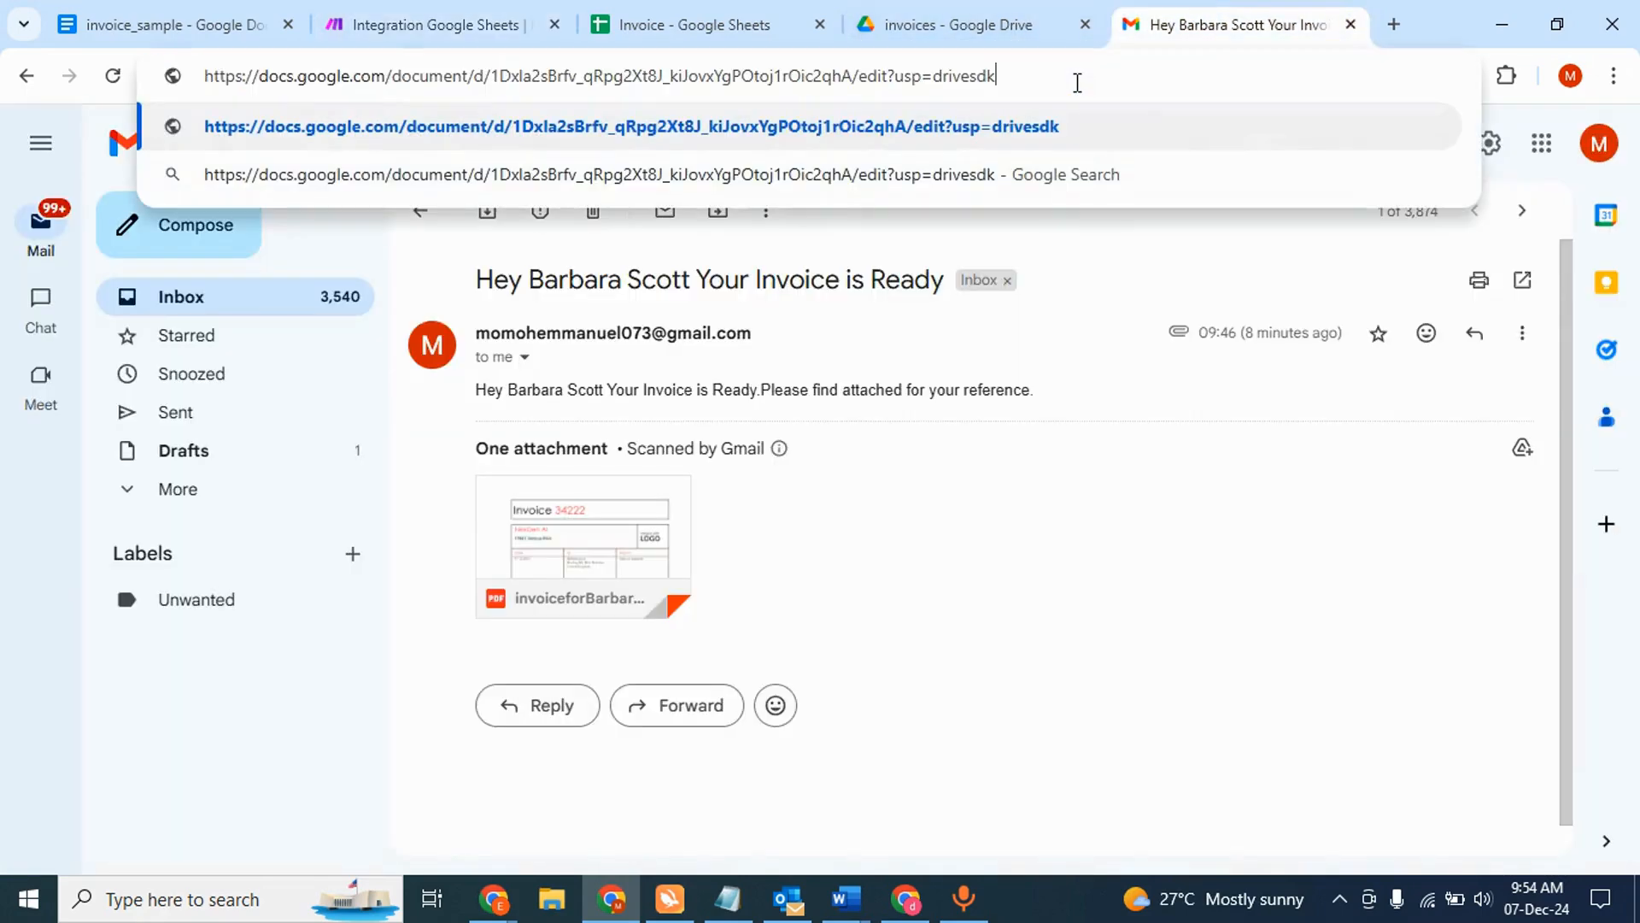
key(Return)
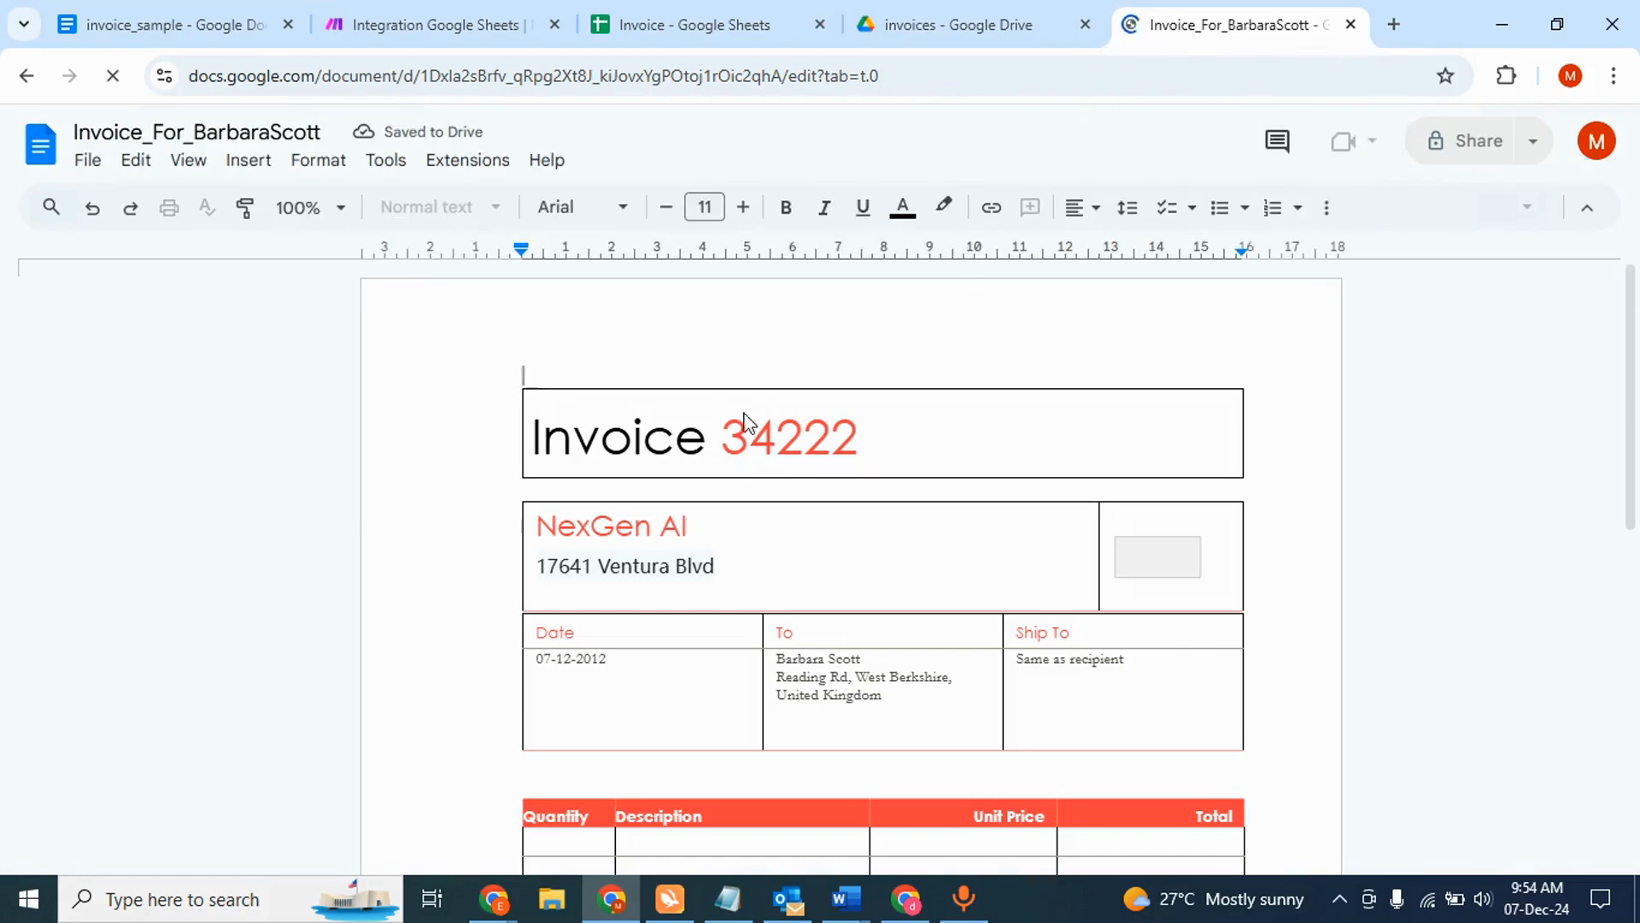
click(209, 28)
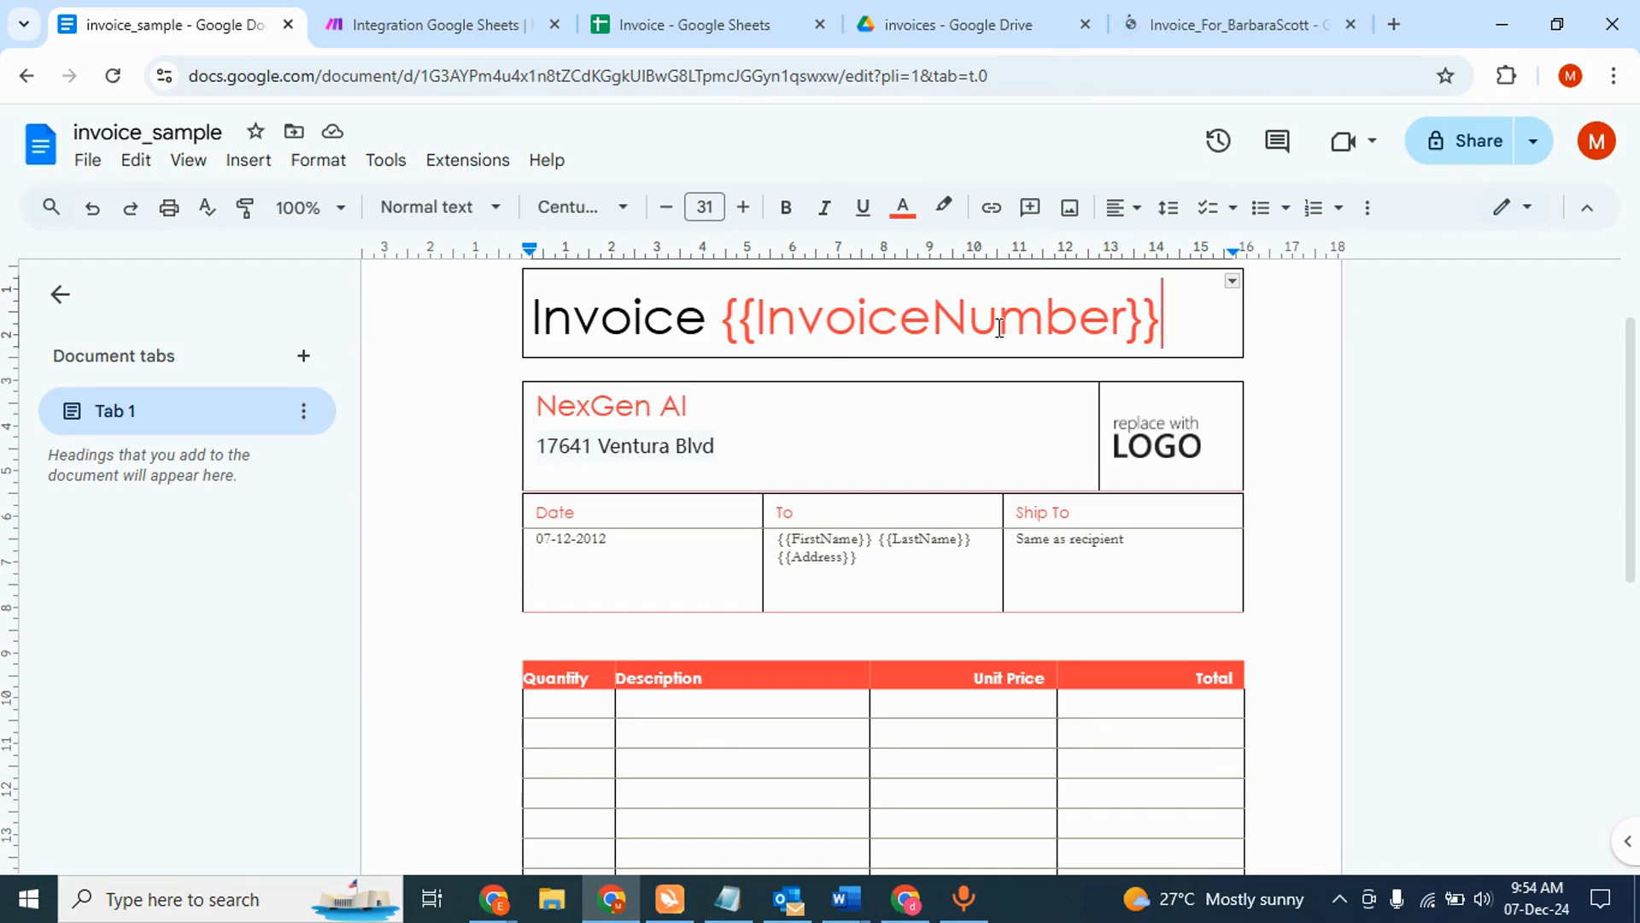
click(1269, 34)
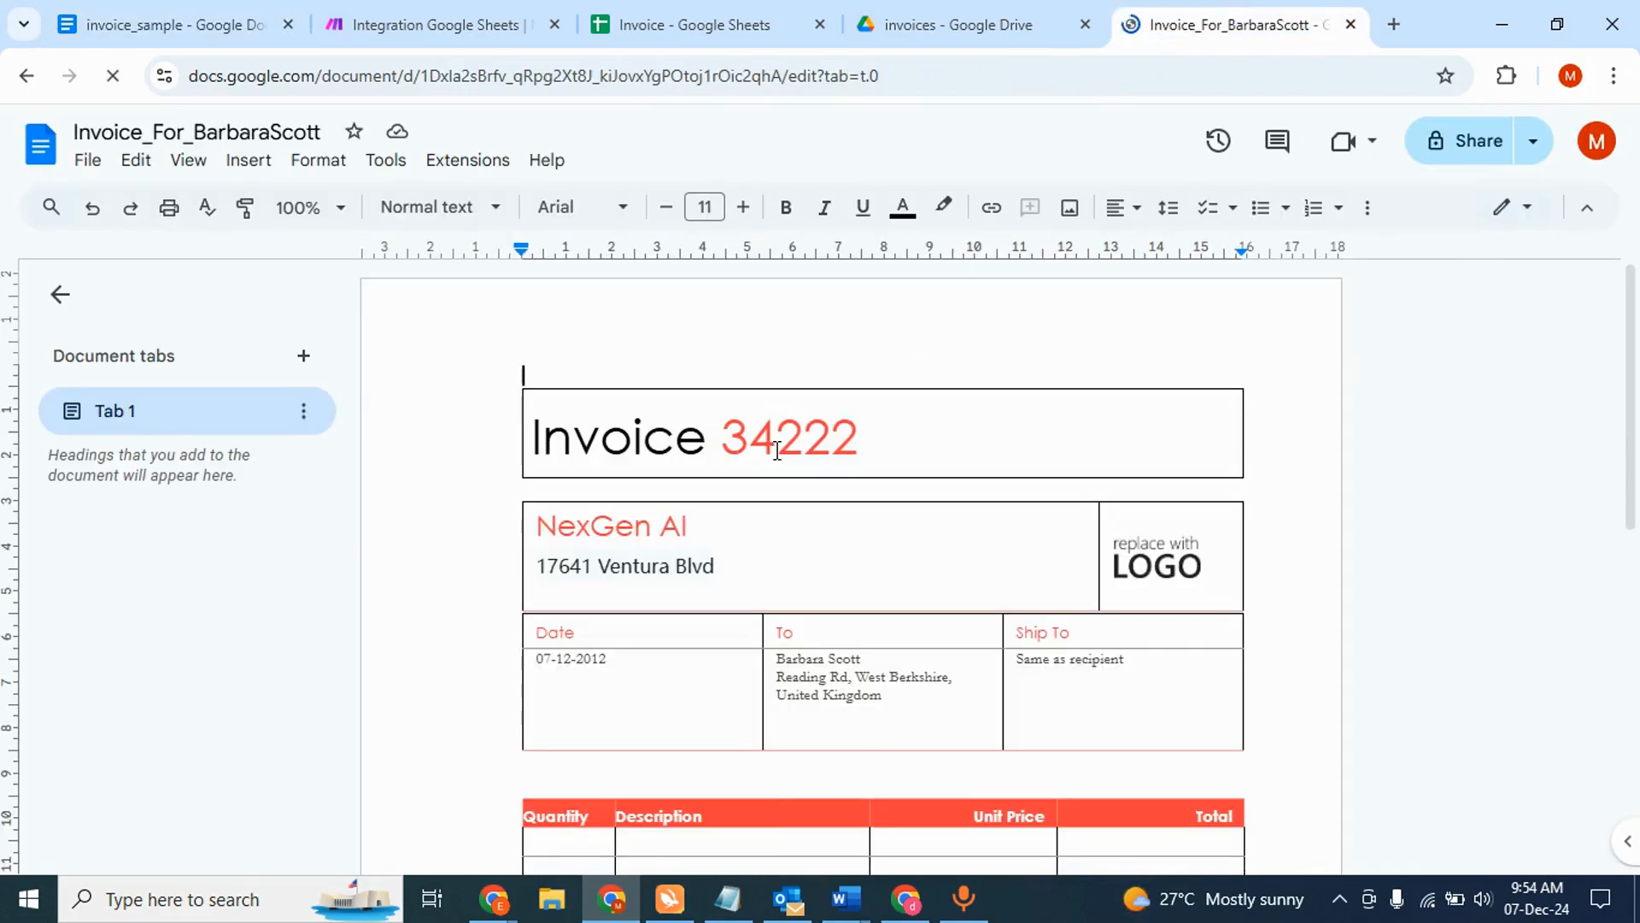
scroll(781, 589, down, 1)
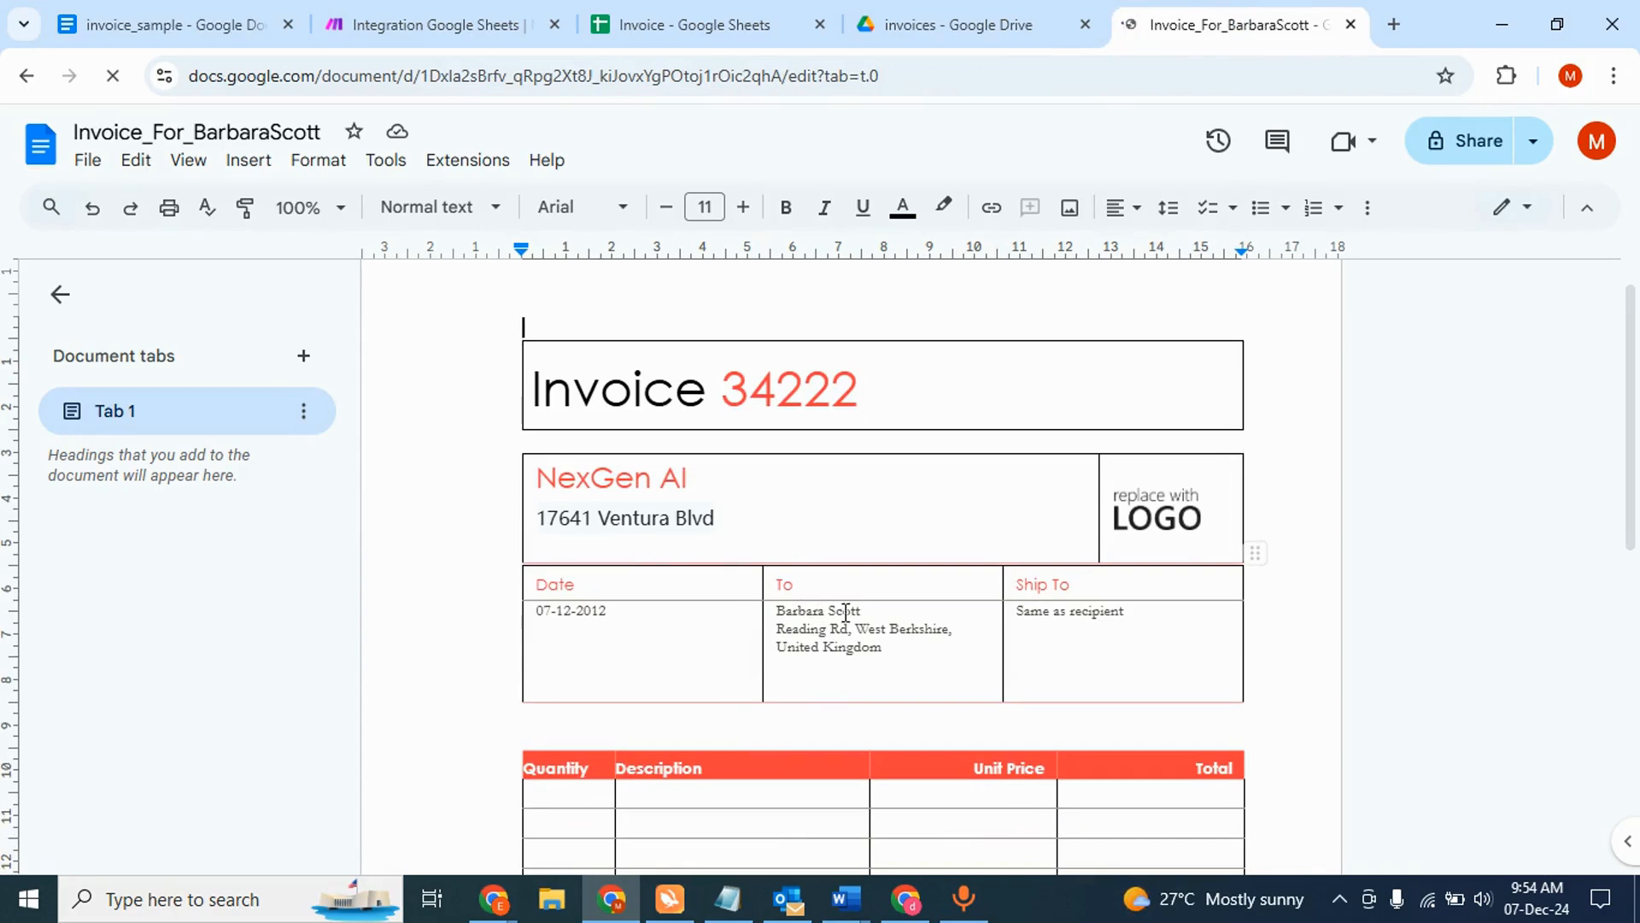
click(141, 24)
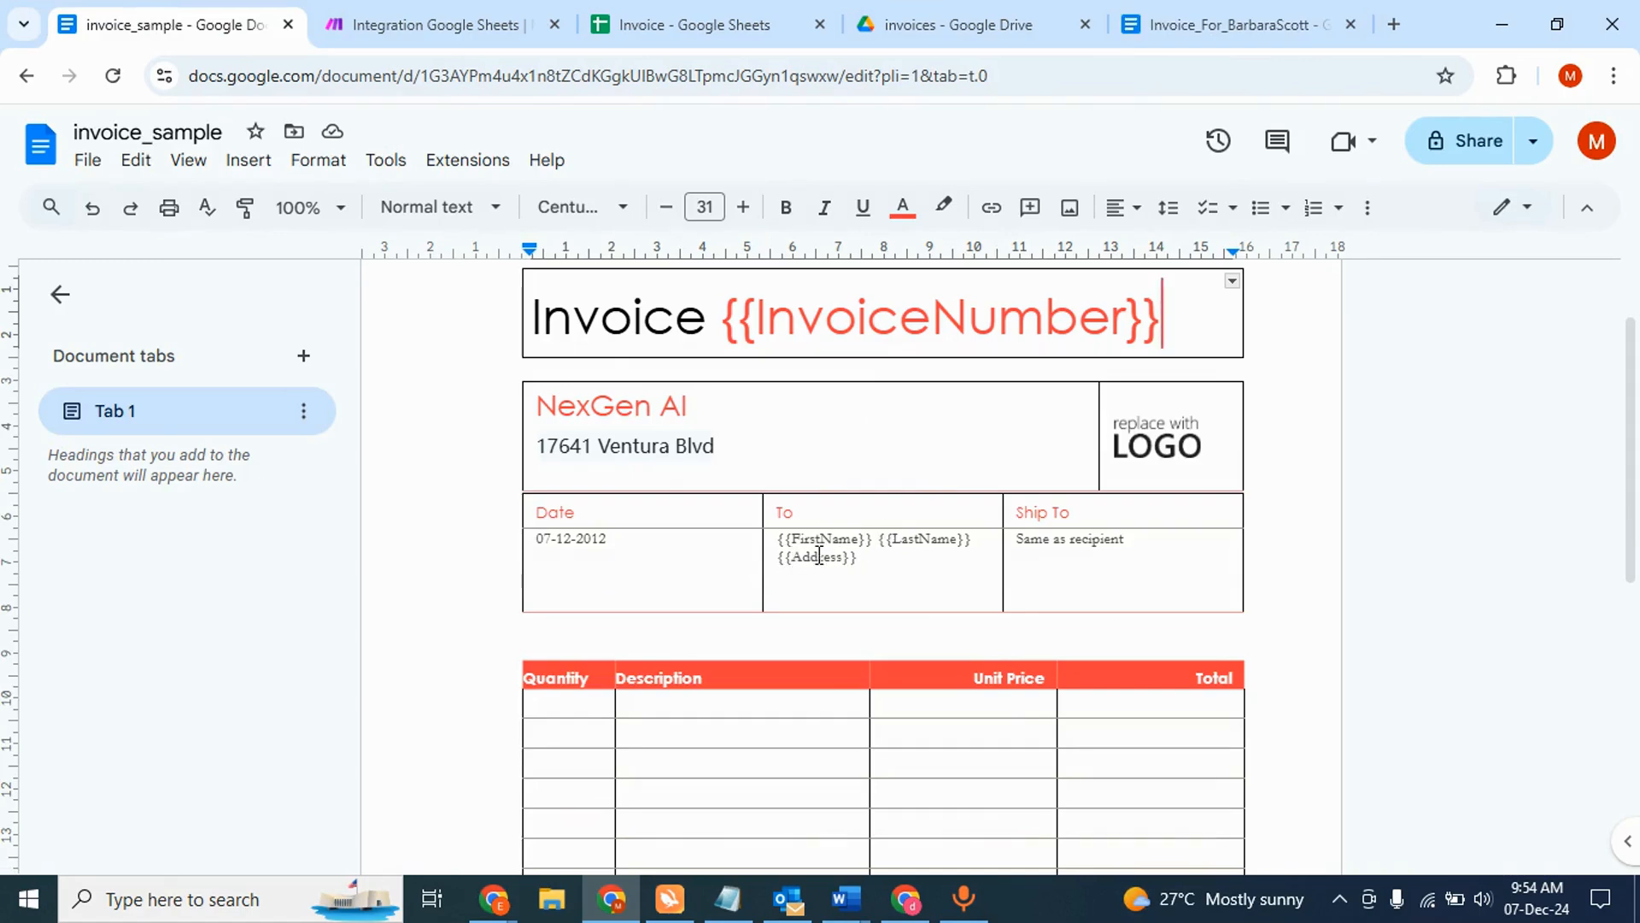
click(491, 17)
click(419, 276)
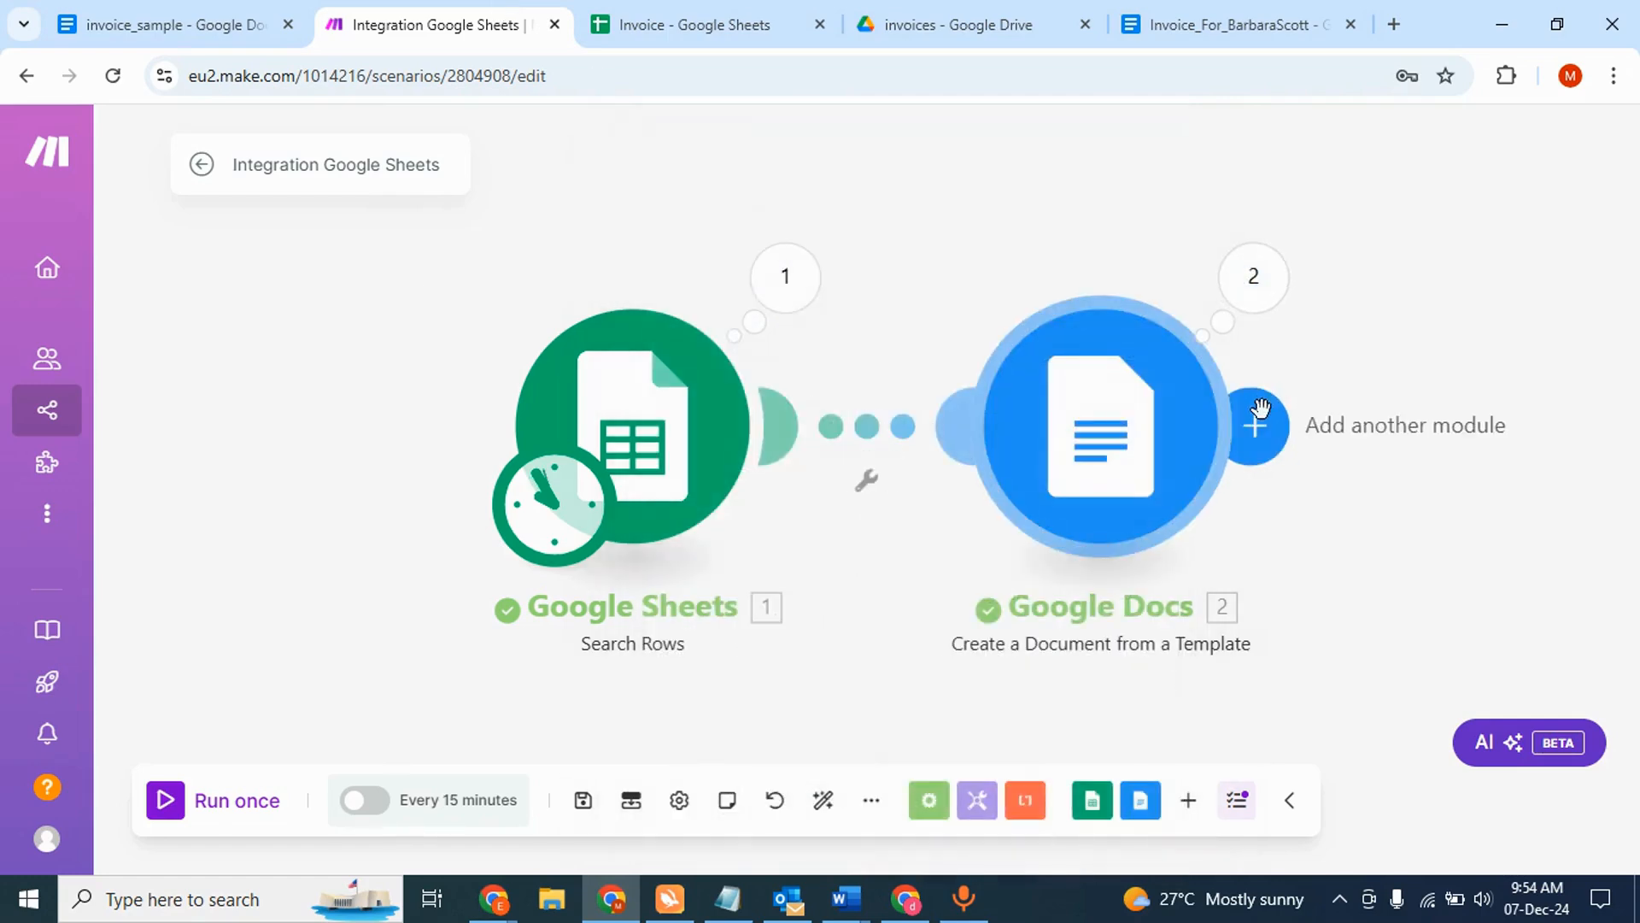
- Add a Google Docs 'Download a Document' module after the template step
click(1272, 442)
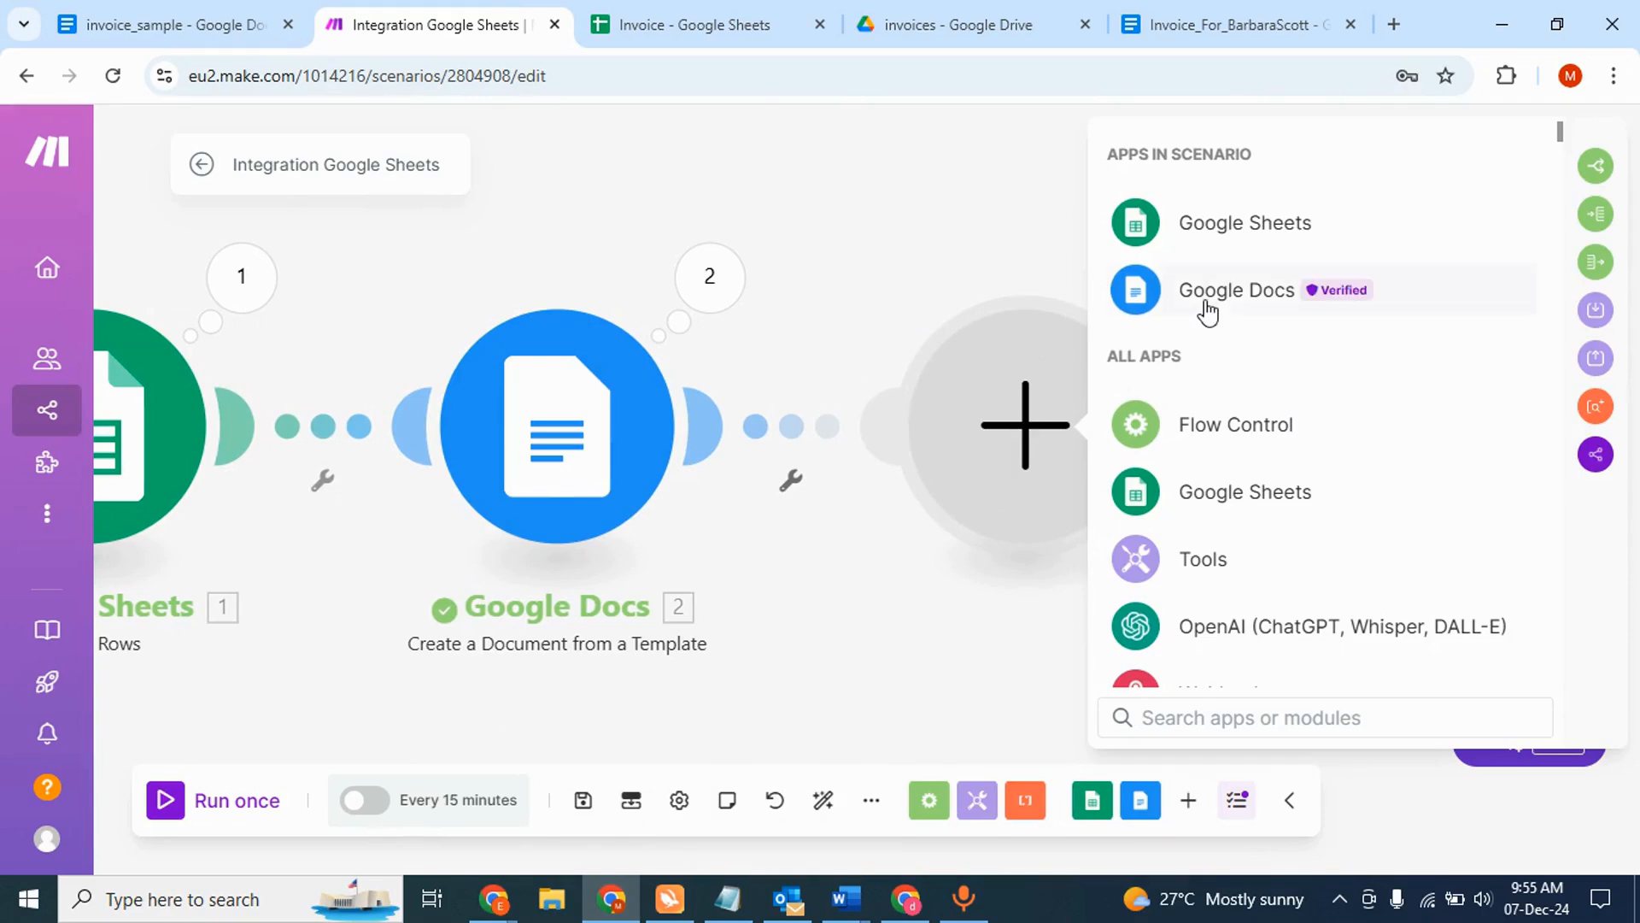
scroll(1238, 303, down, 1)
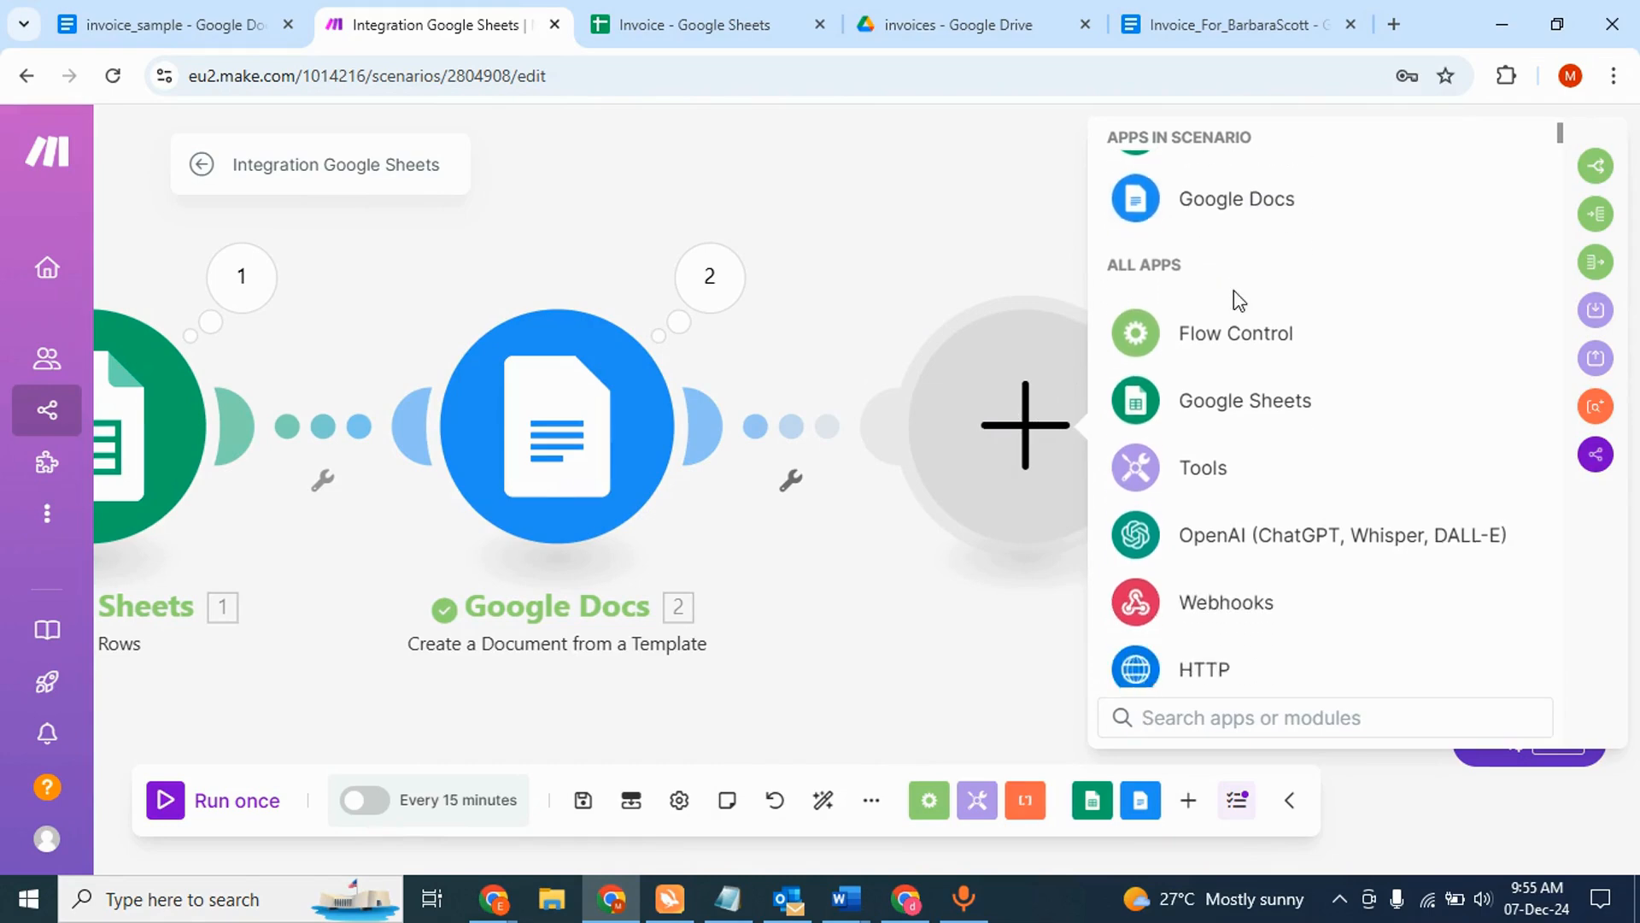
scroll(1238, 301, up, 1)
click(1208, 275)
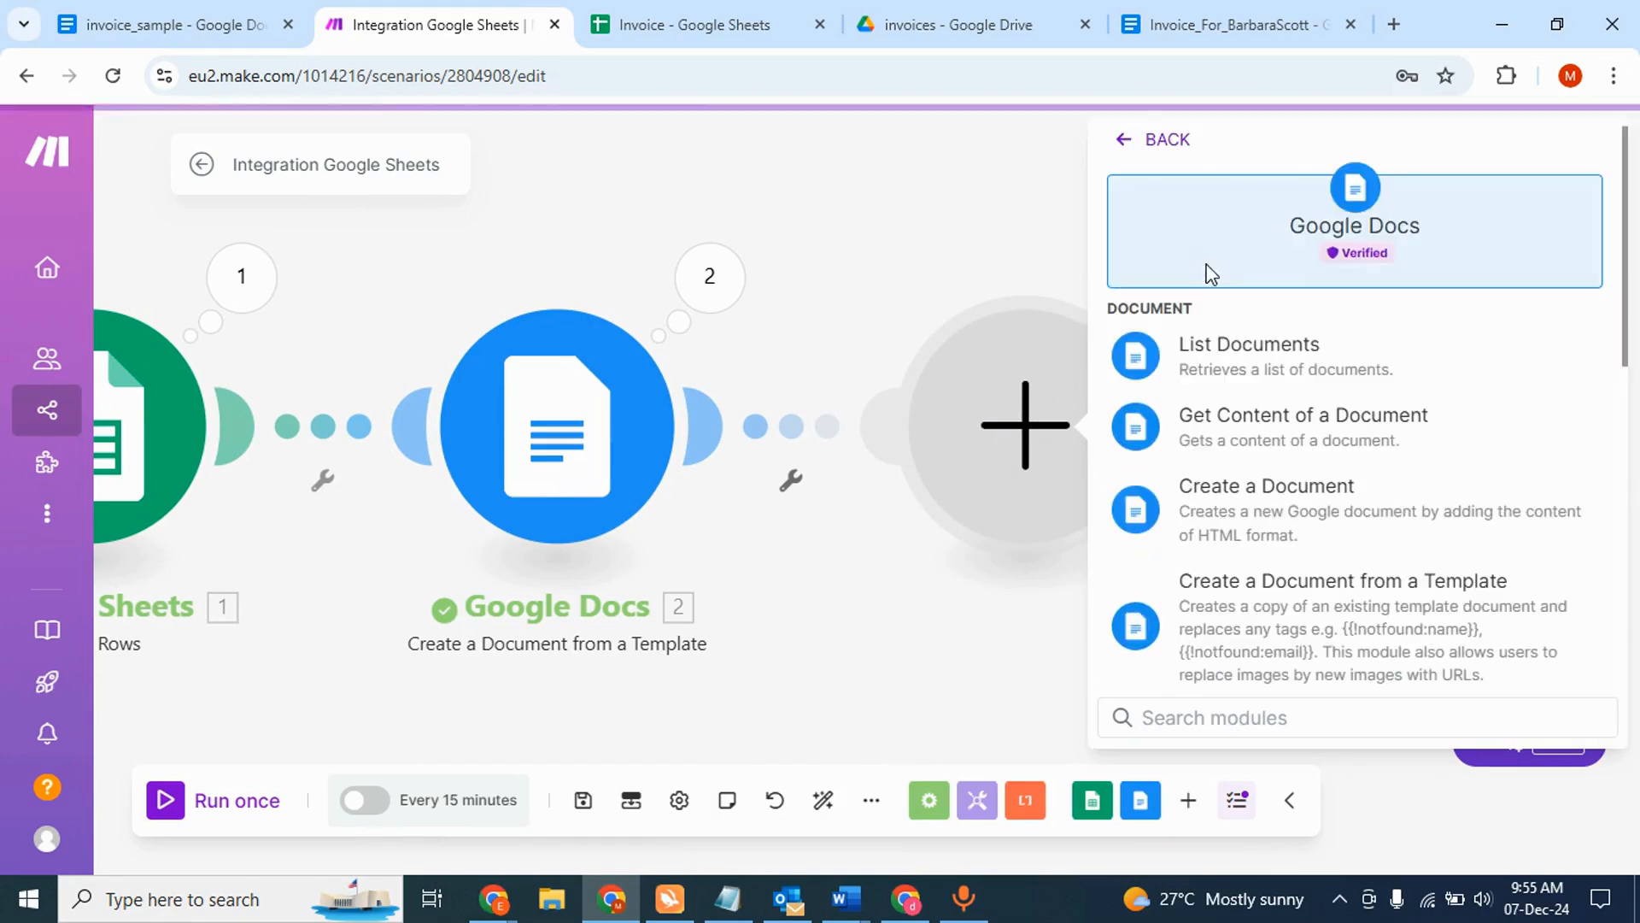
scroll(1254, 469, down, 3)
scroll(1254, 468, down, 4)
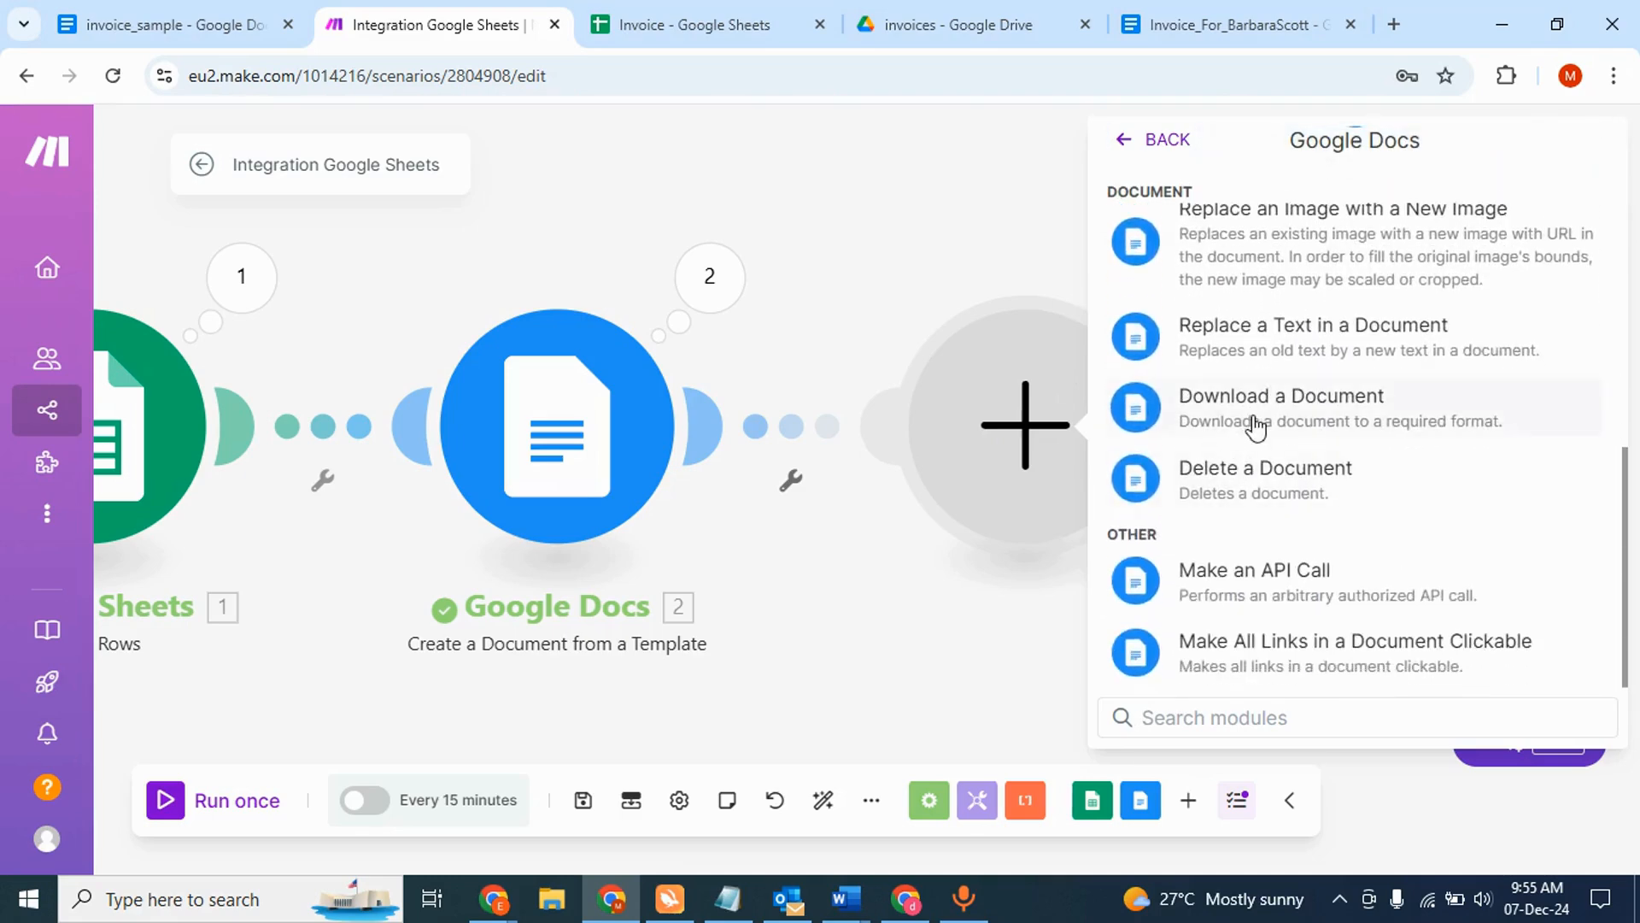
click(1251, 427)
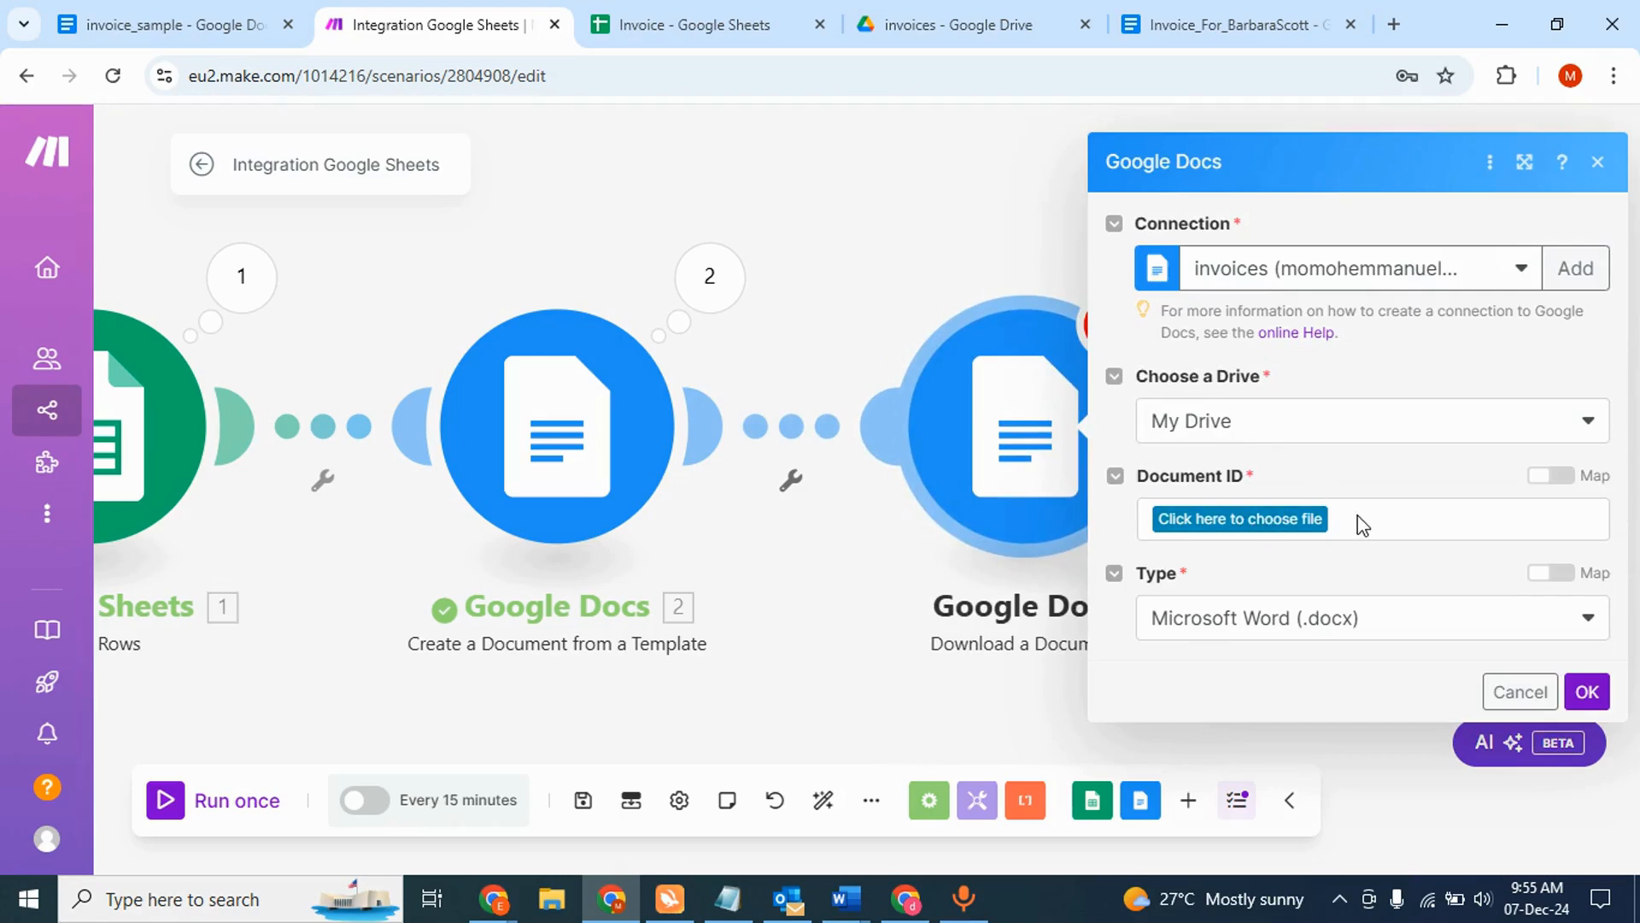
- Browse the invoices folder for the document and set the download type to PDF Document (.pdf)
click(1308, 521)
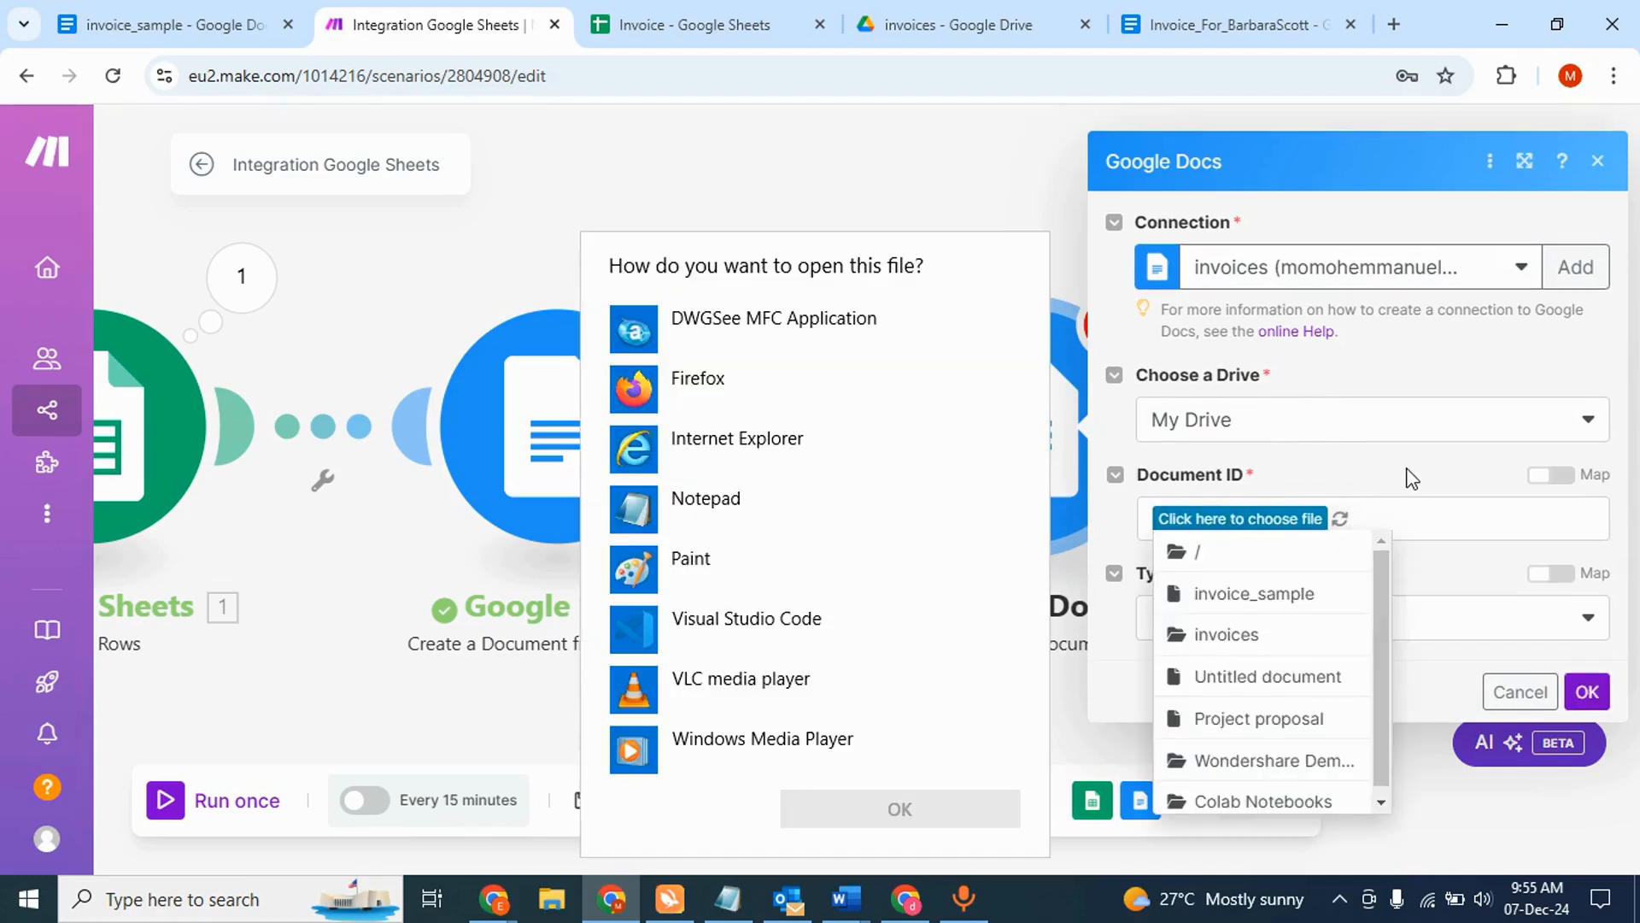
click(1407, 469)
click(1377, 476)
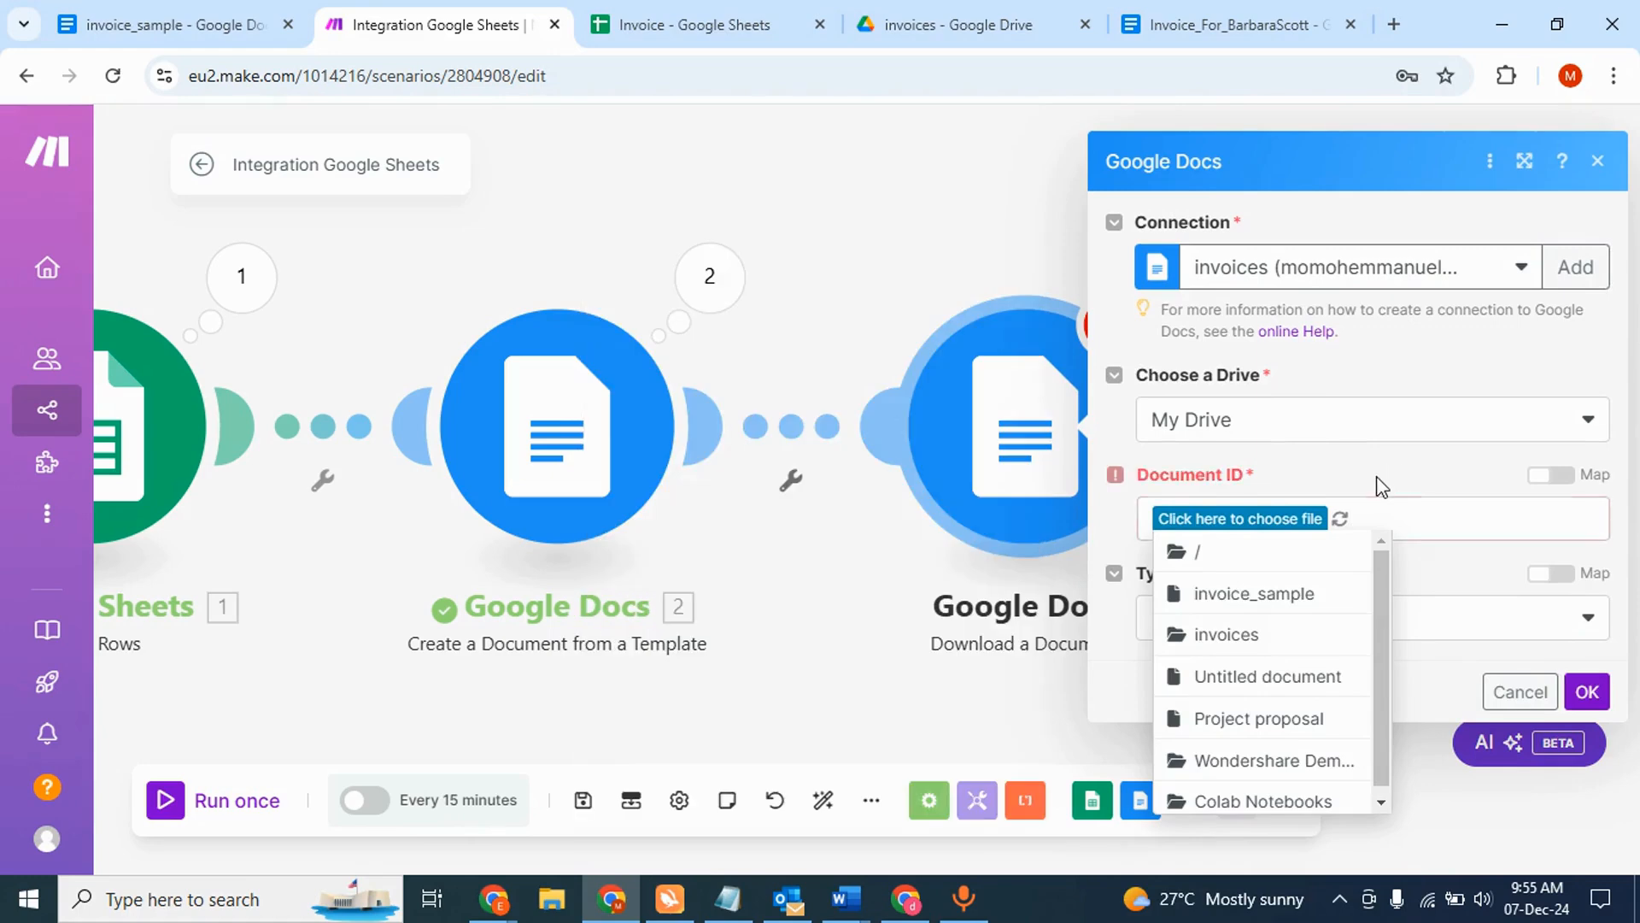
click(1296, 529)
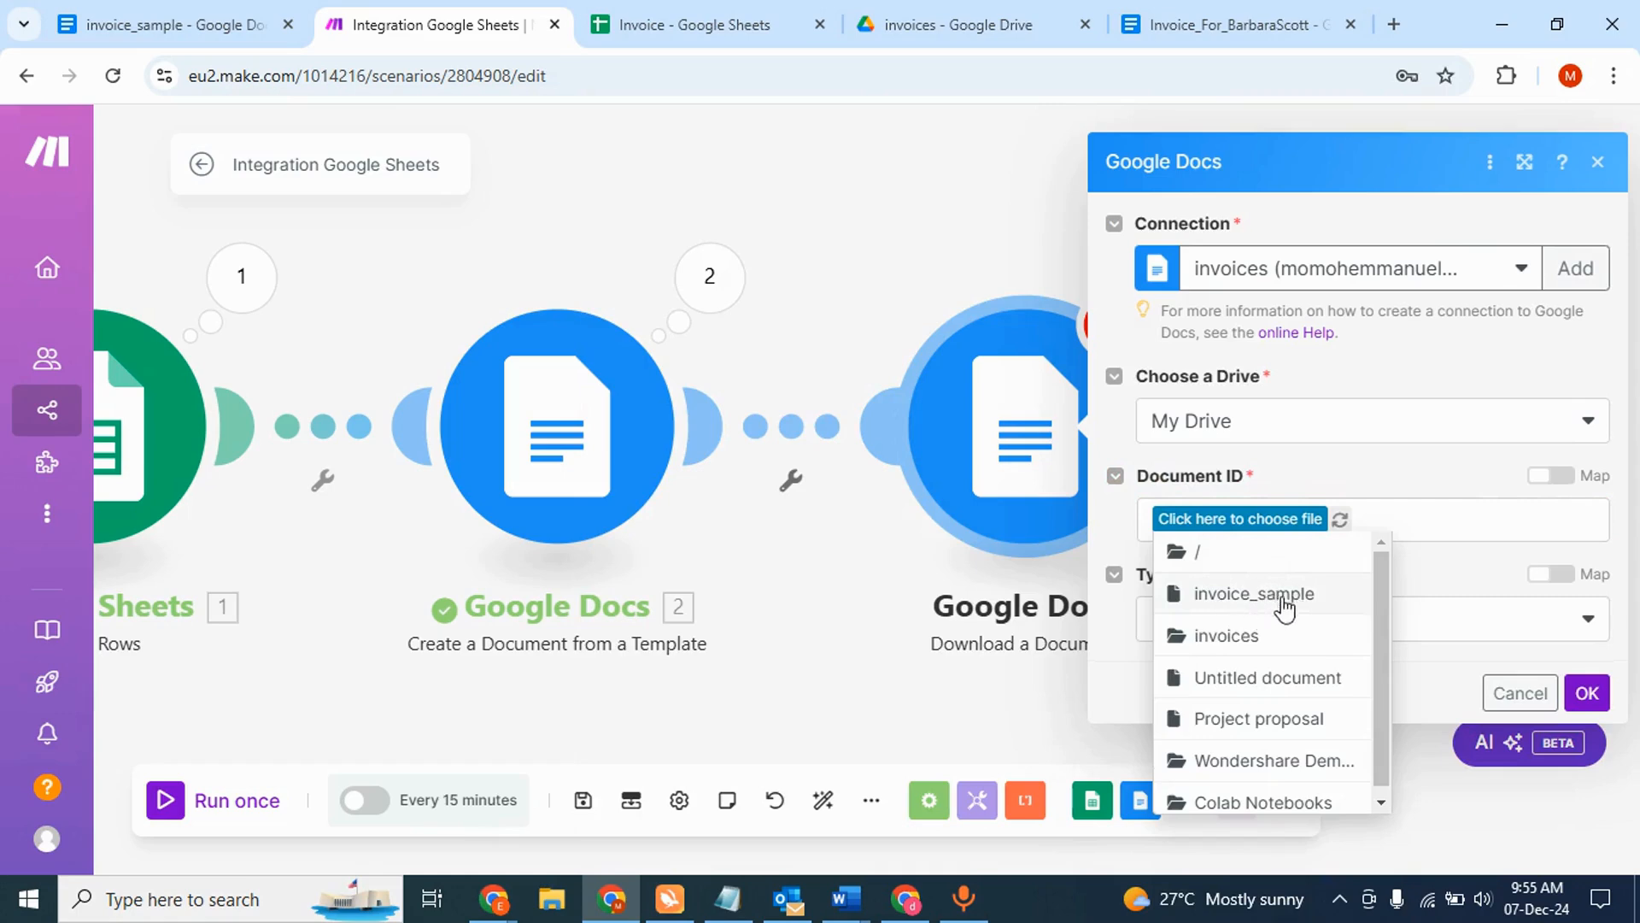
click(1239, 637)
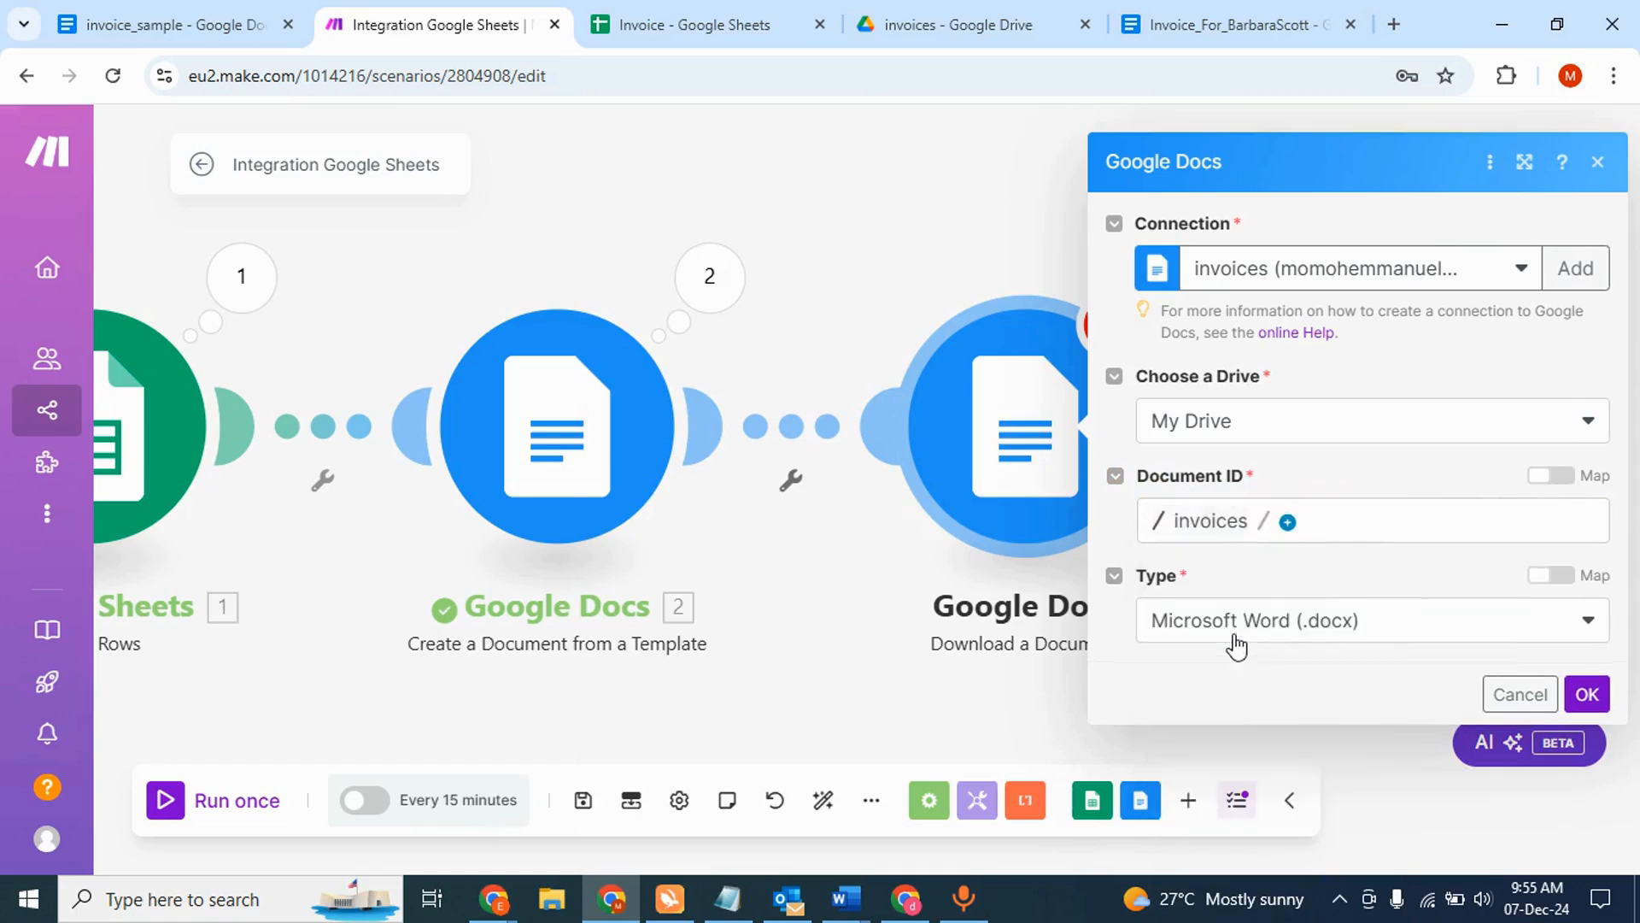
click(1305, 631)
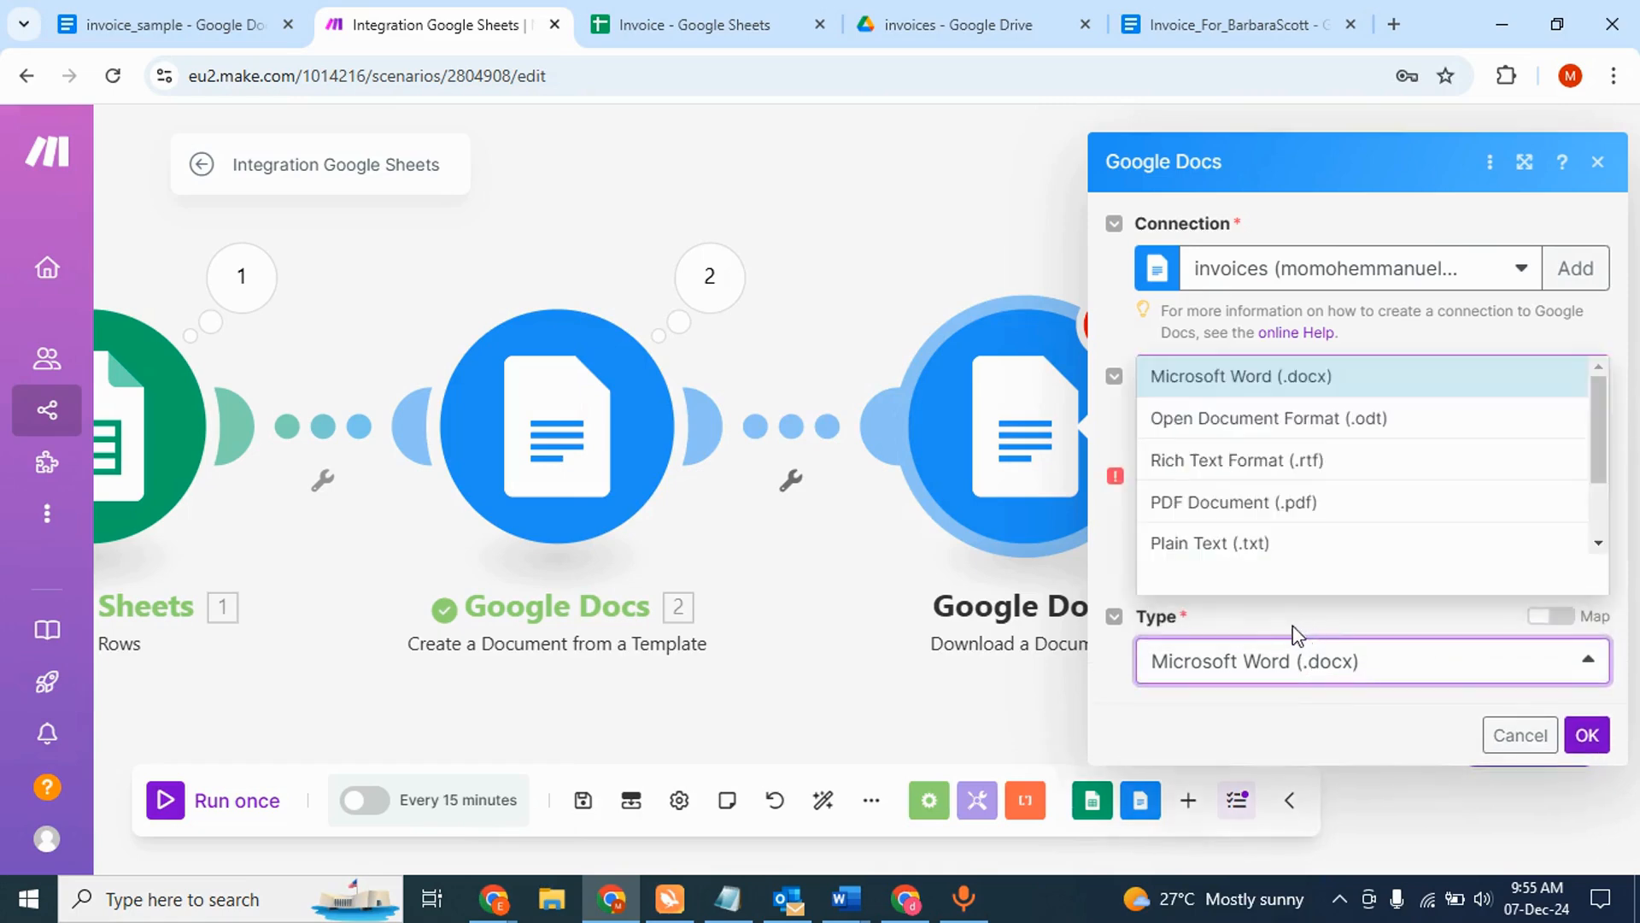
click(1309, 513)
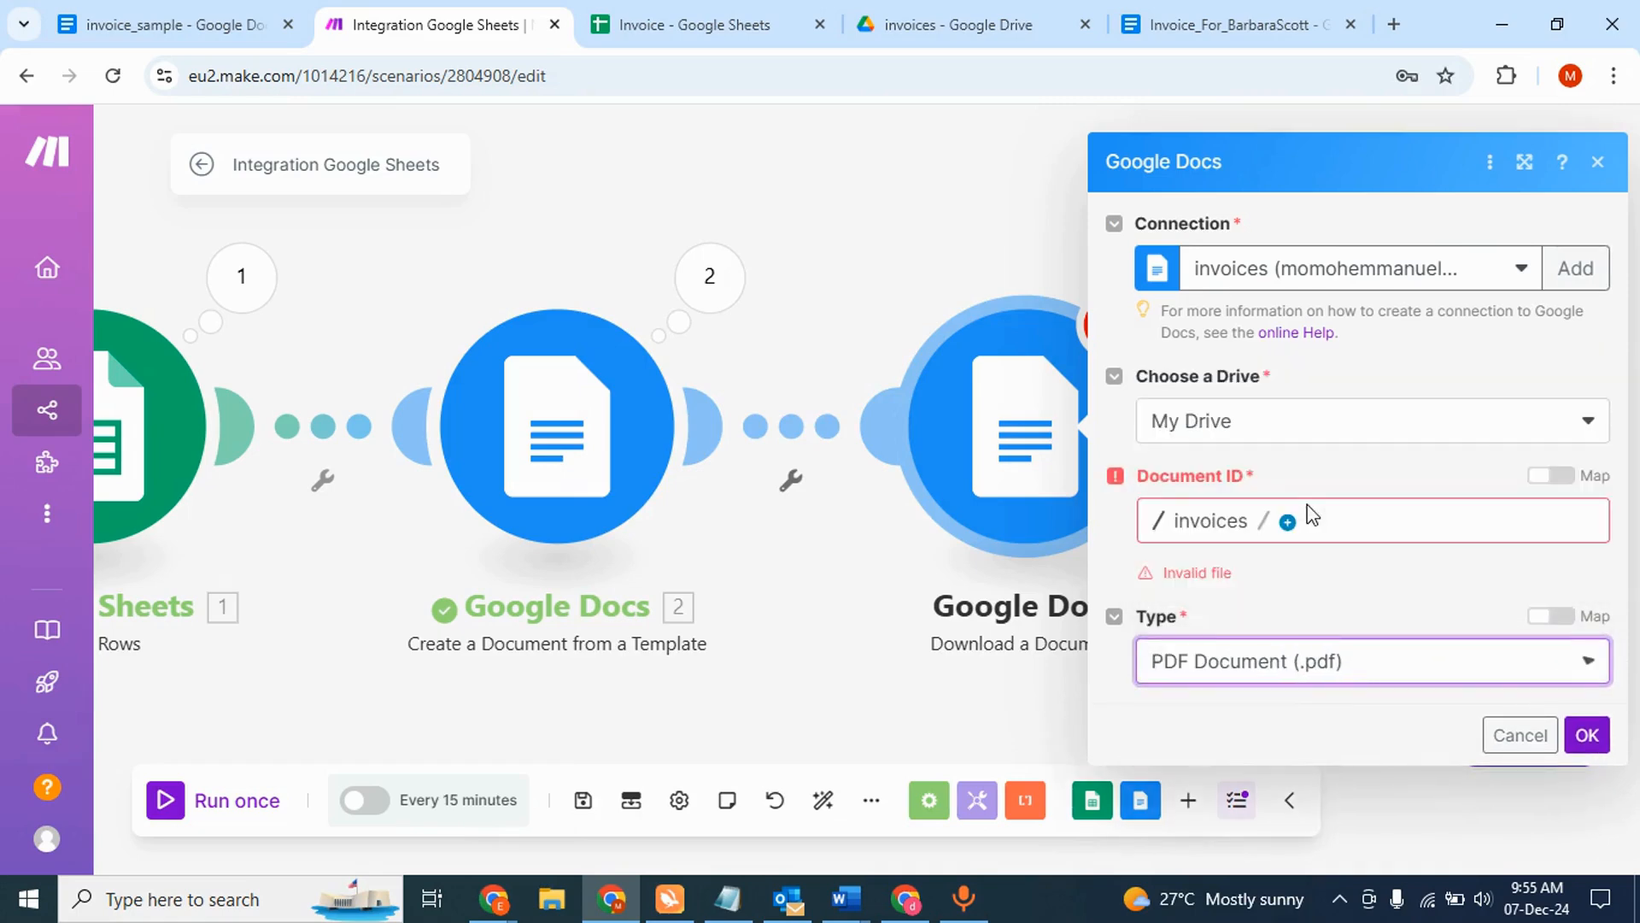
click(1250, 526)
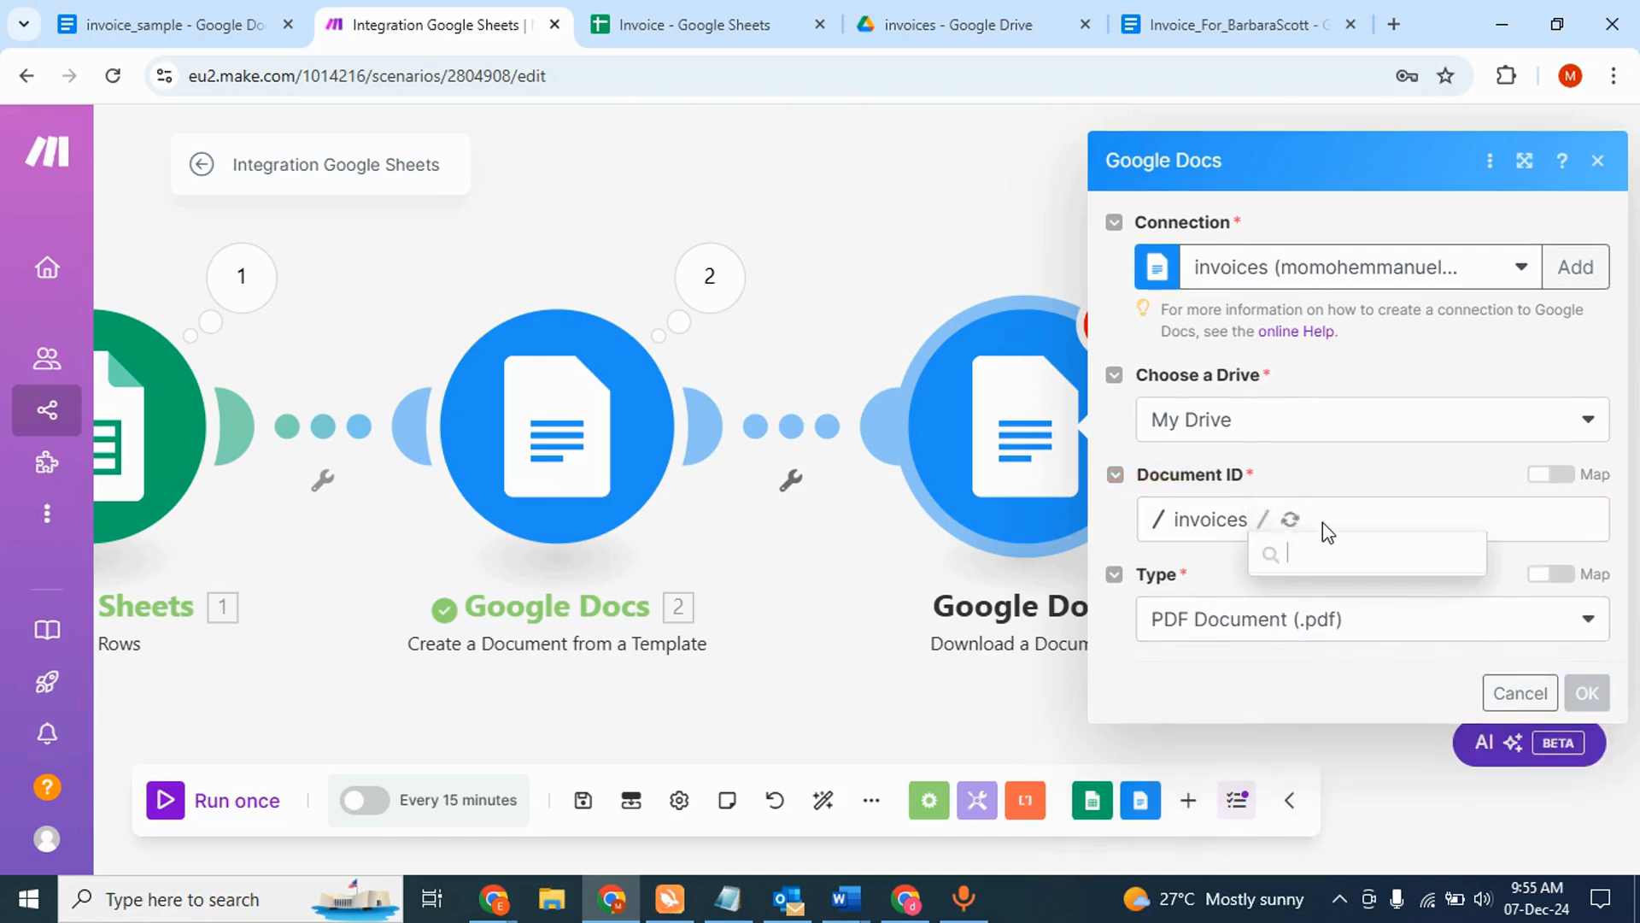
click(1227, 531)
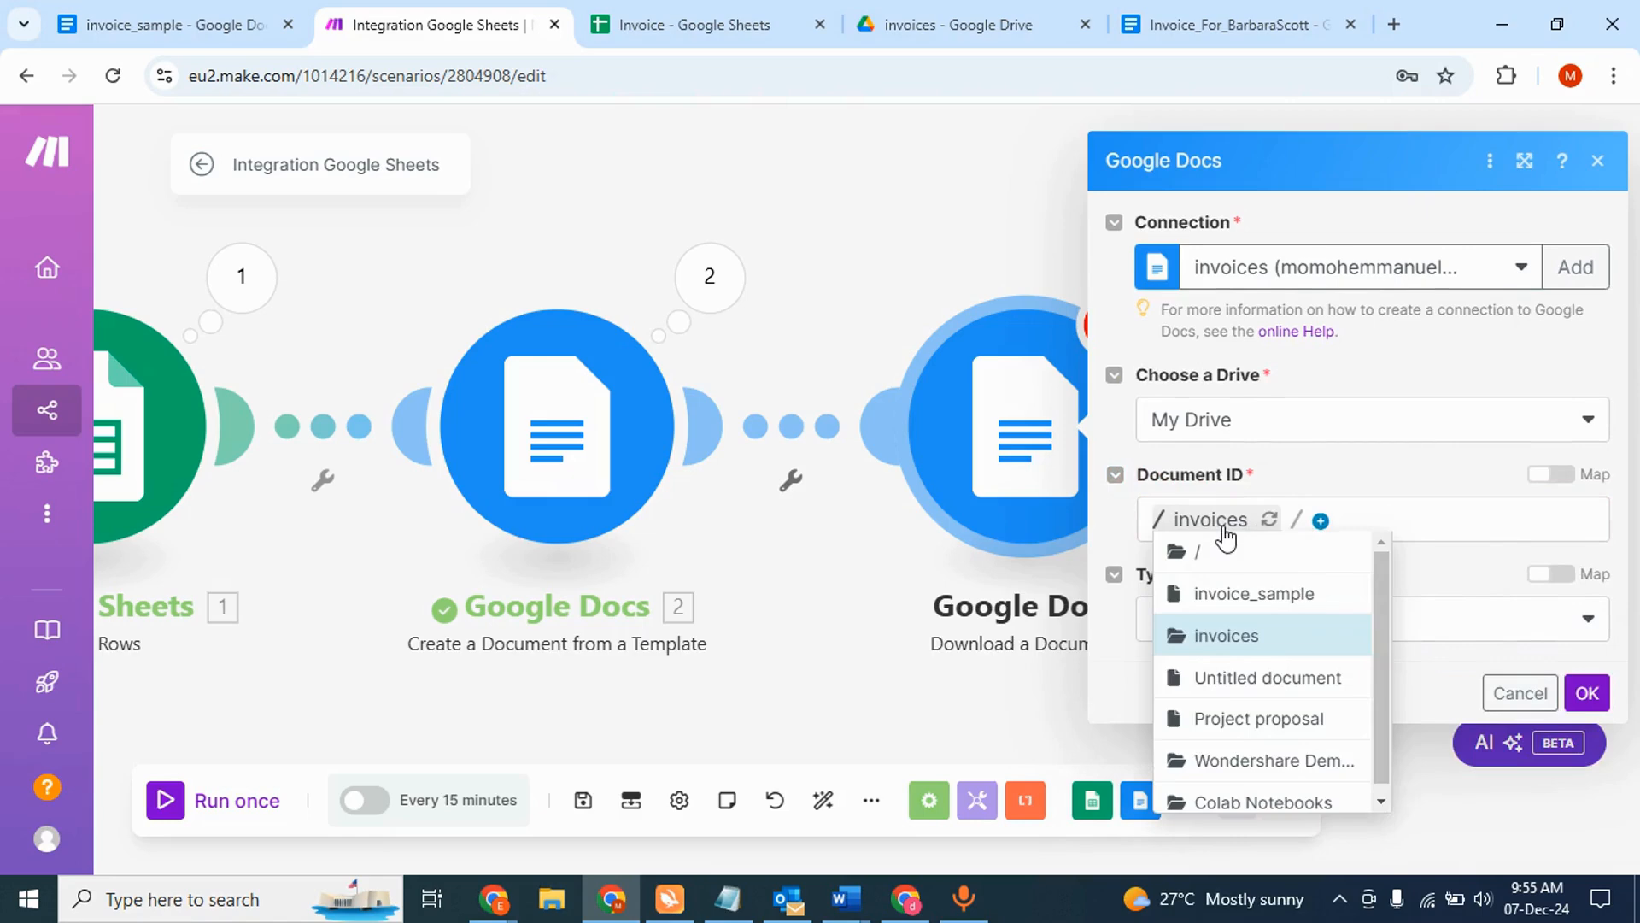
click(1382, 530)
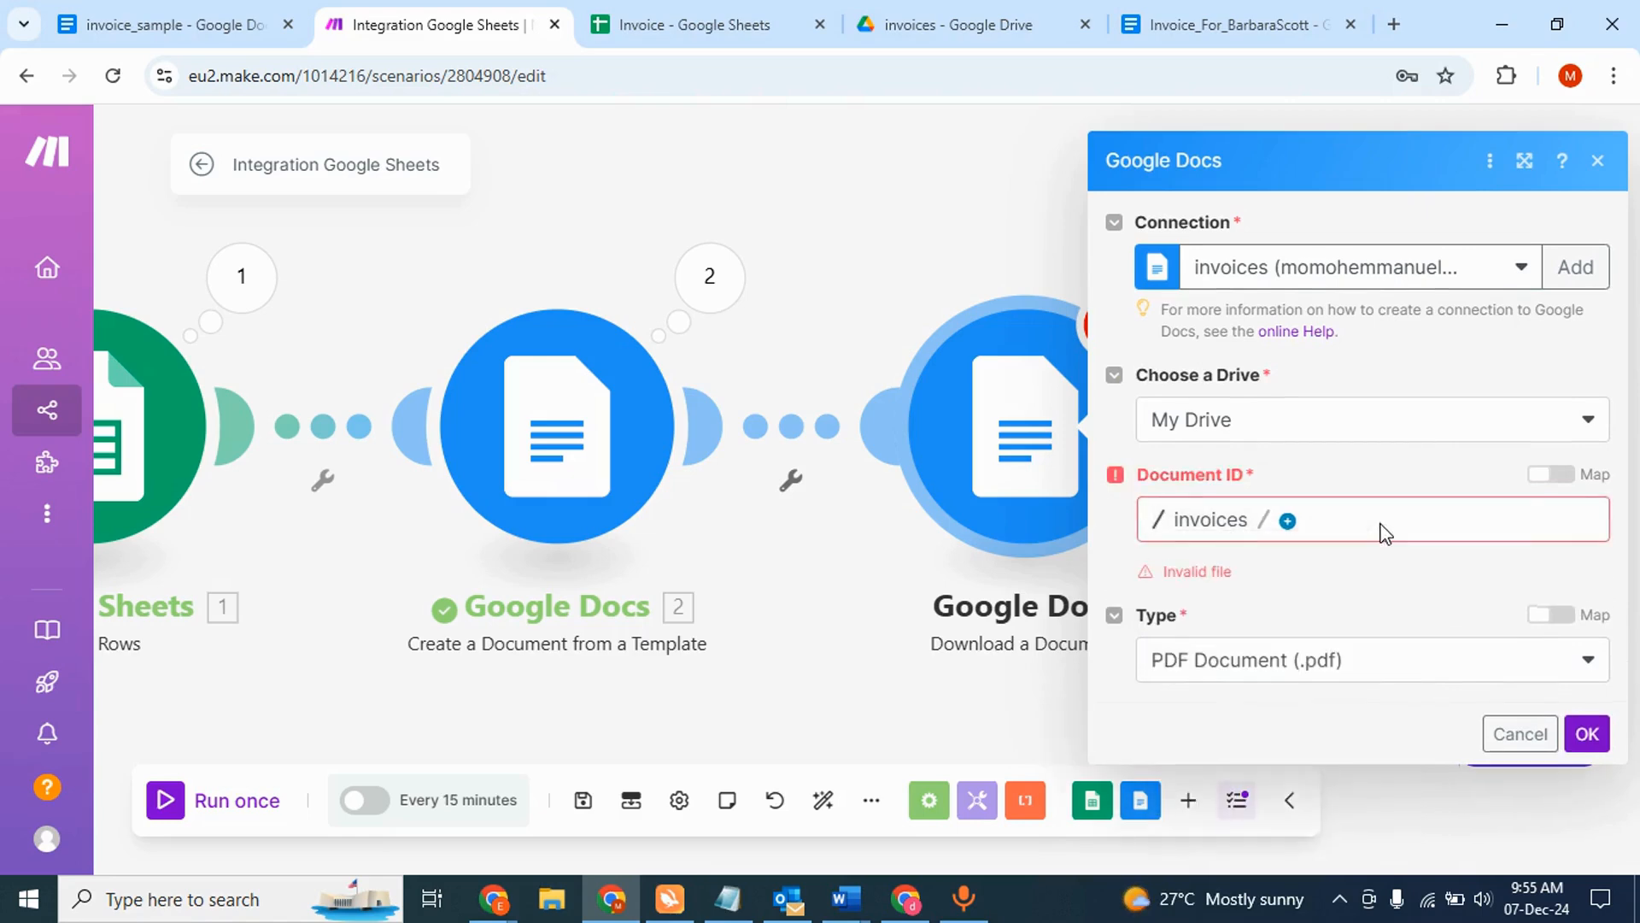
- Map Document ID to '2. Document ID' from the created document and save the step
click(1553, 462)
click(1467, 514)
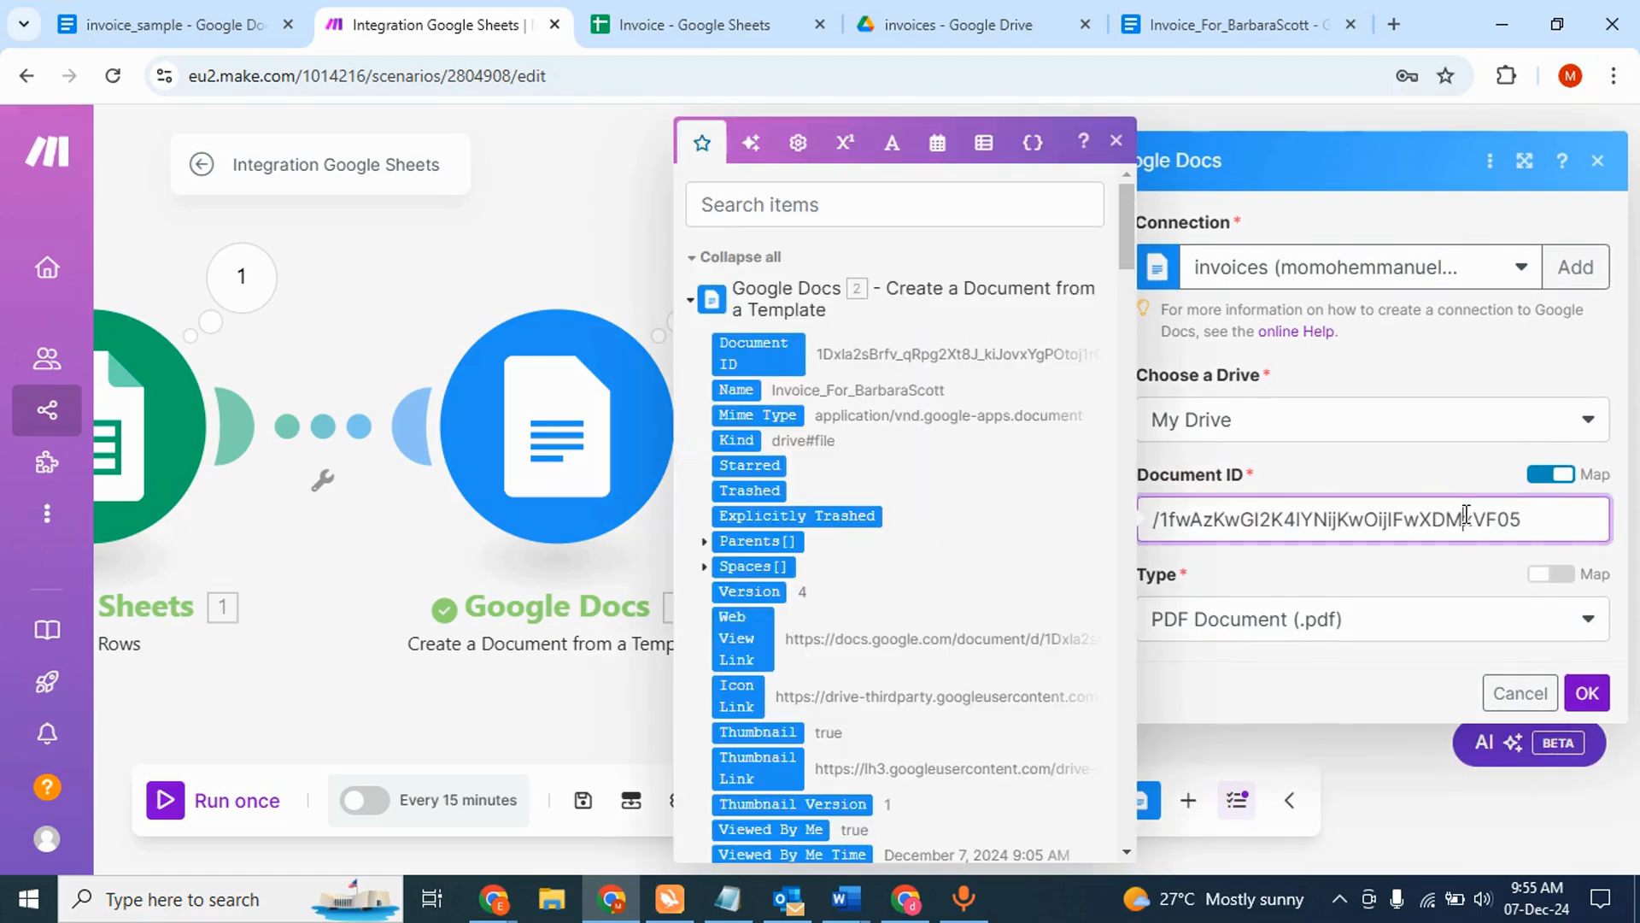
key(ctrl+a)
key(BackSpace)
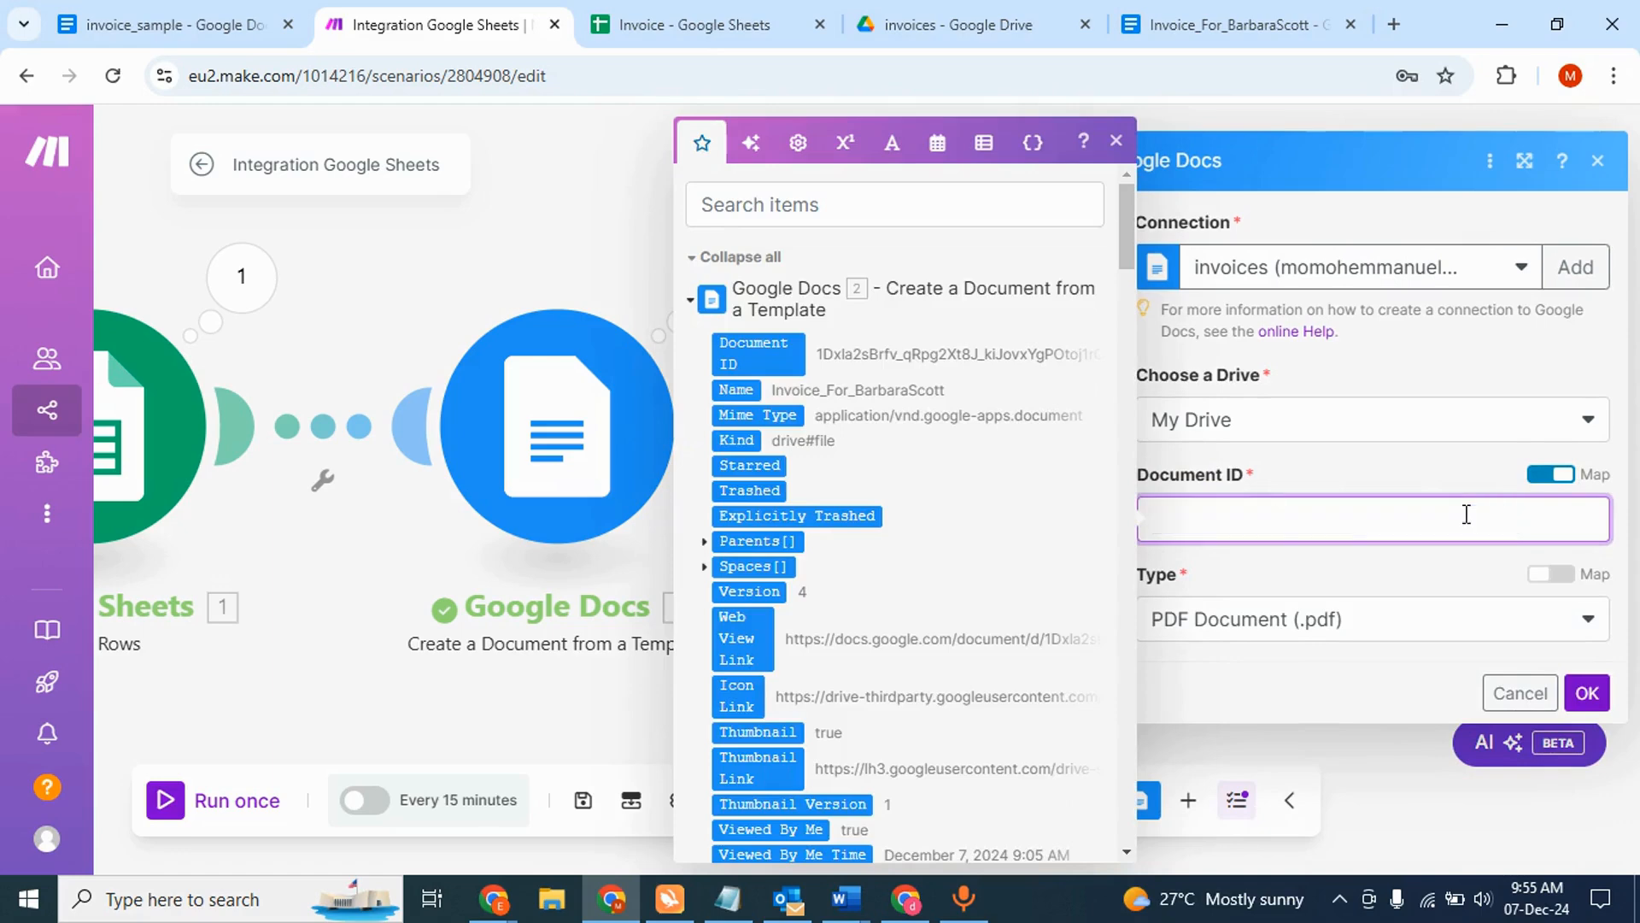
click(758, 353)
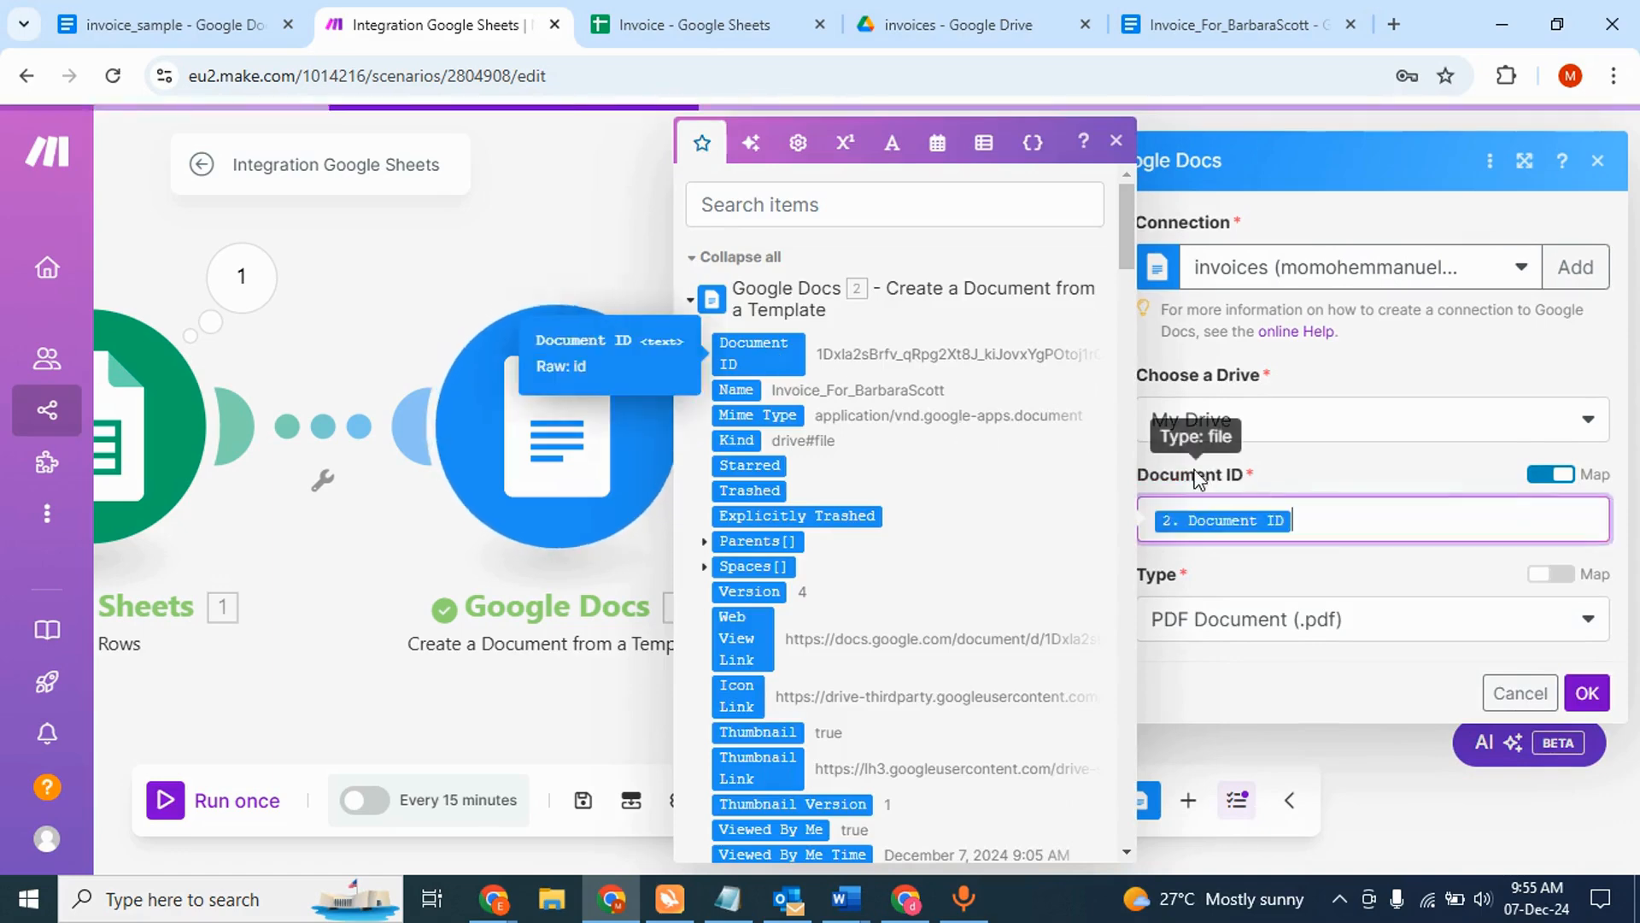
click(1275, 477)
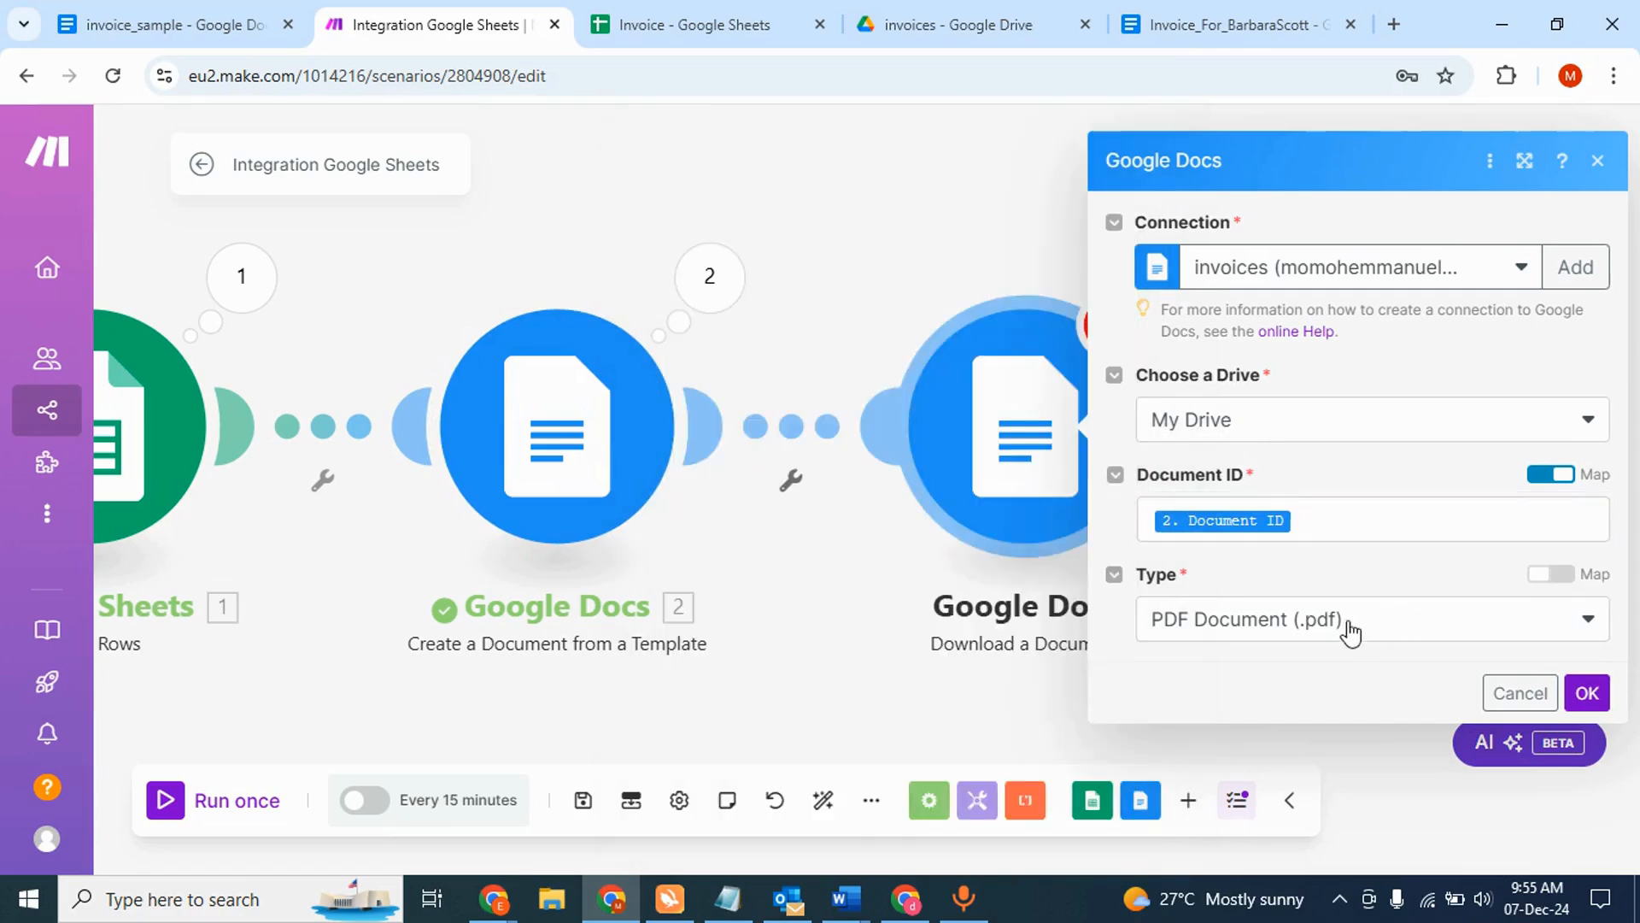
click(1587, 693)
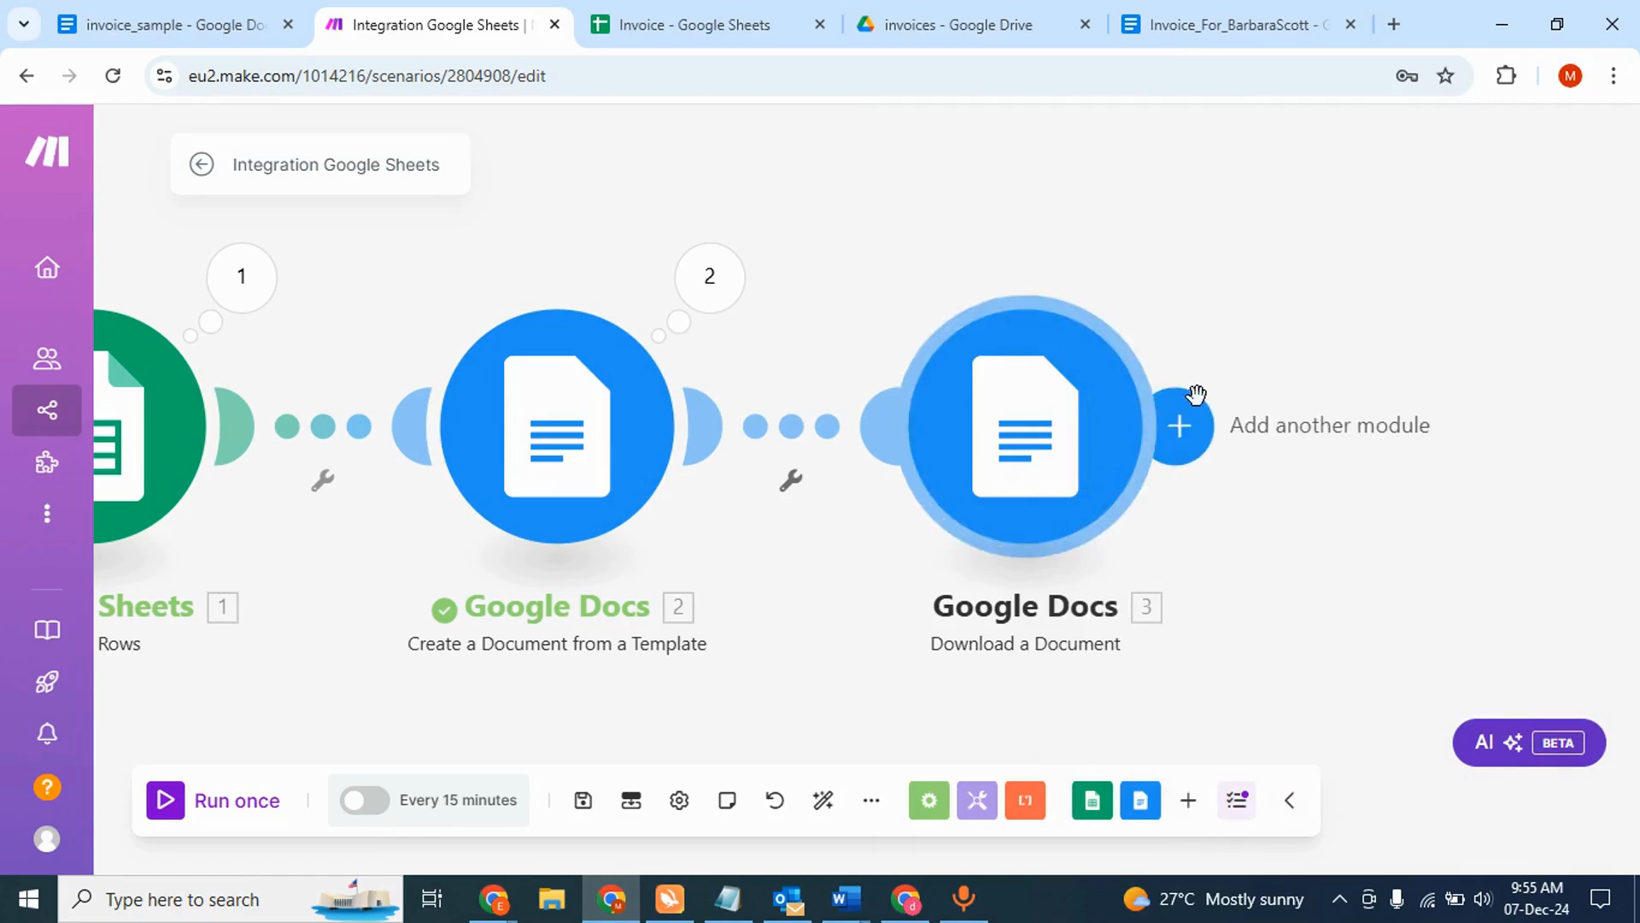
- Add a Google Drive 'Upload a File' module after the download step
click(1179, 431)
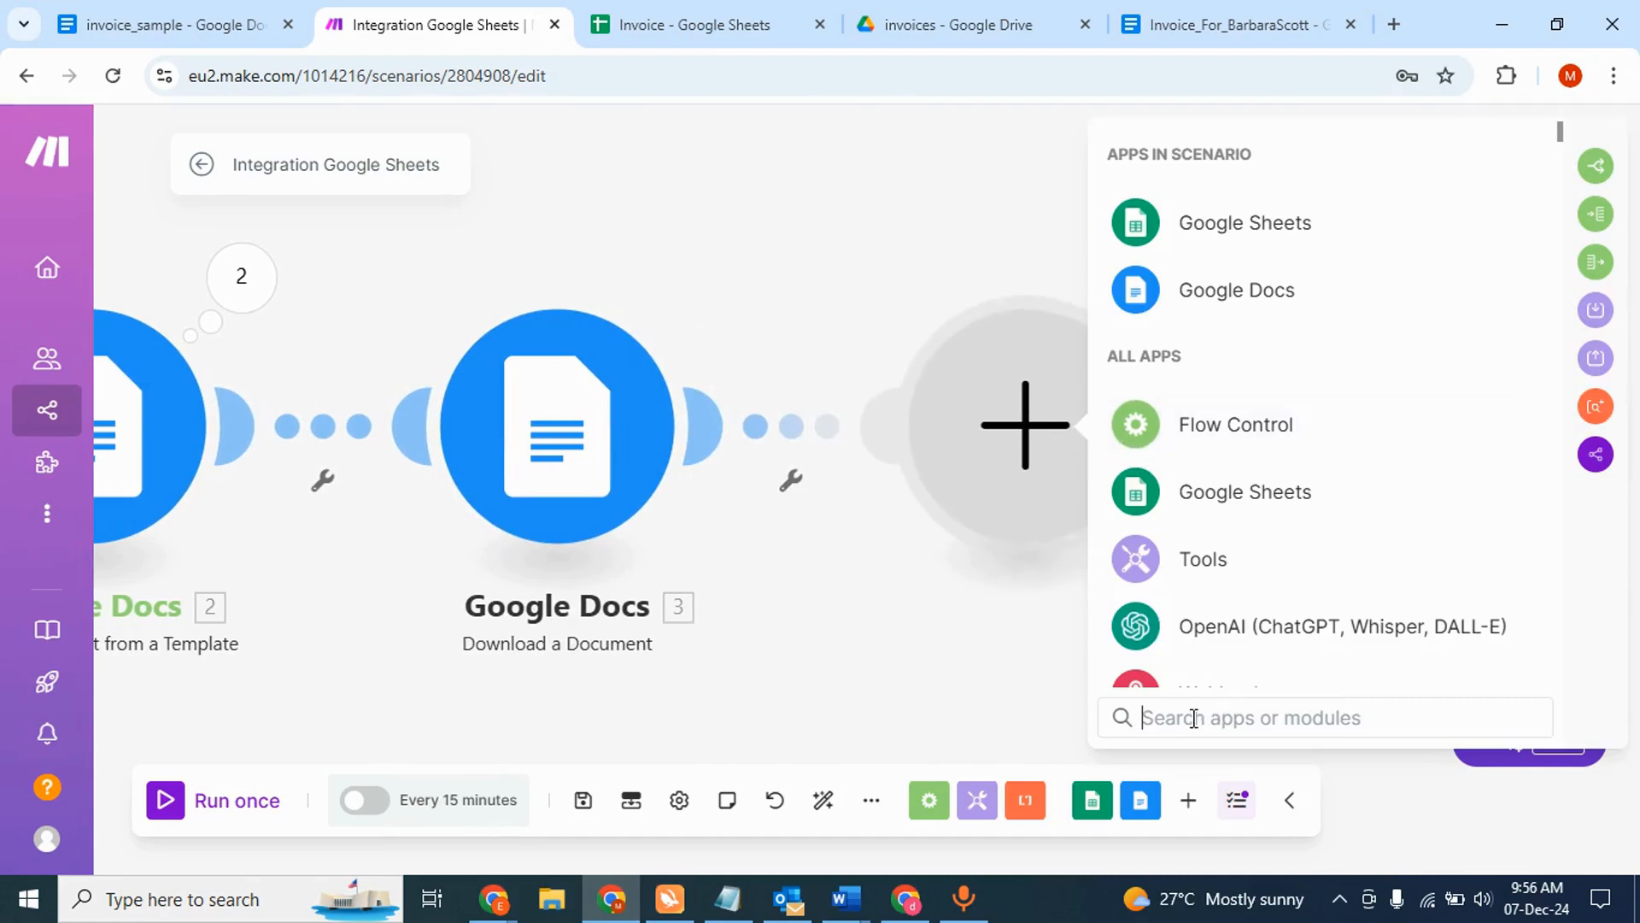
text(drive)
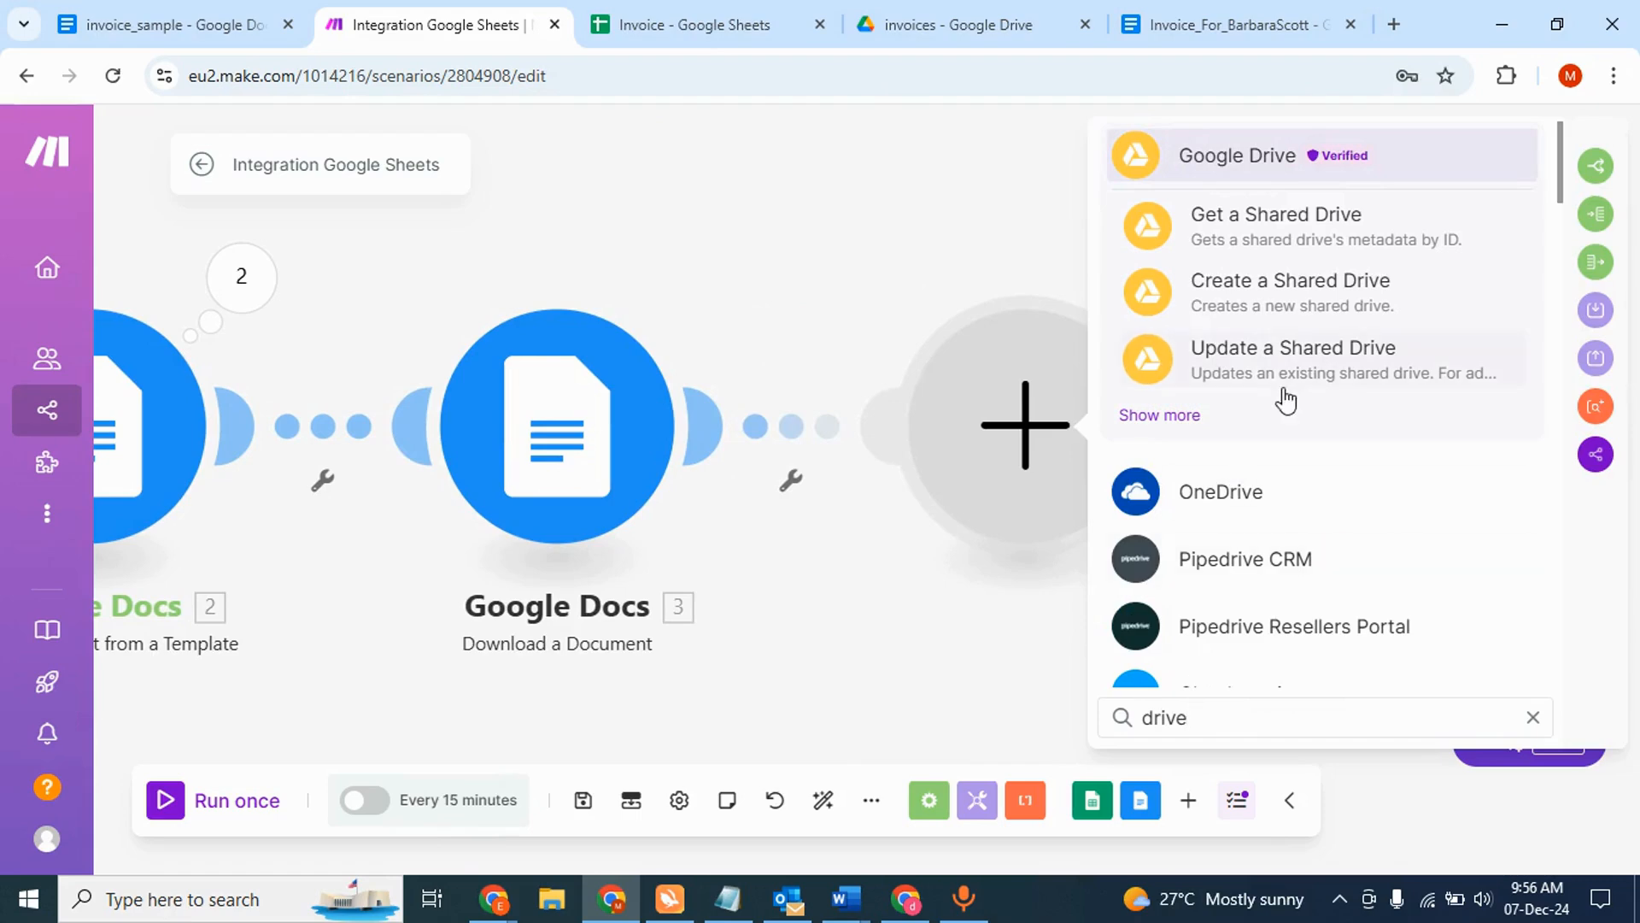
click(1187, 420)
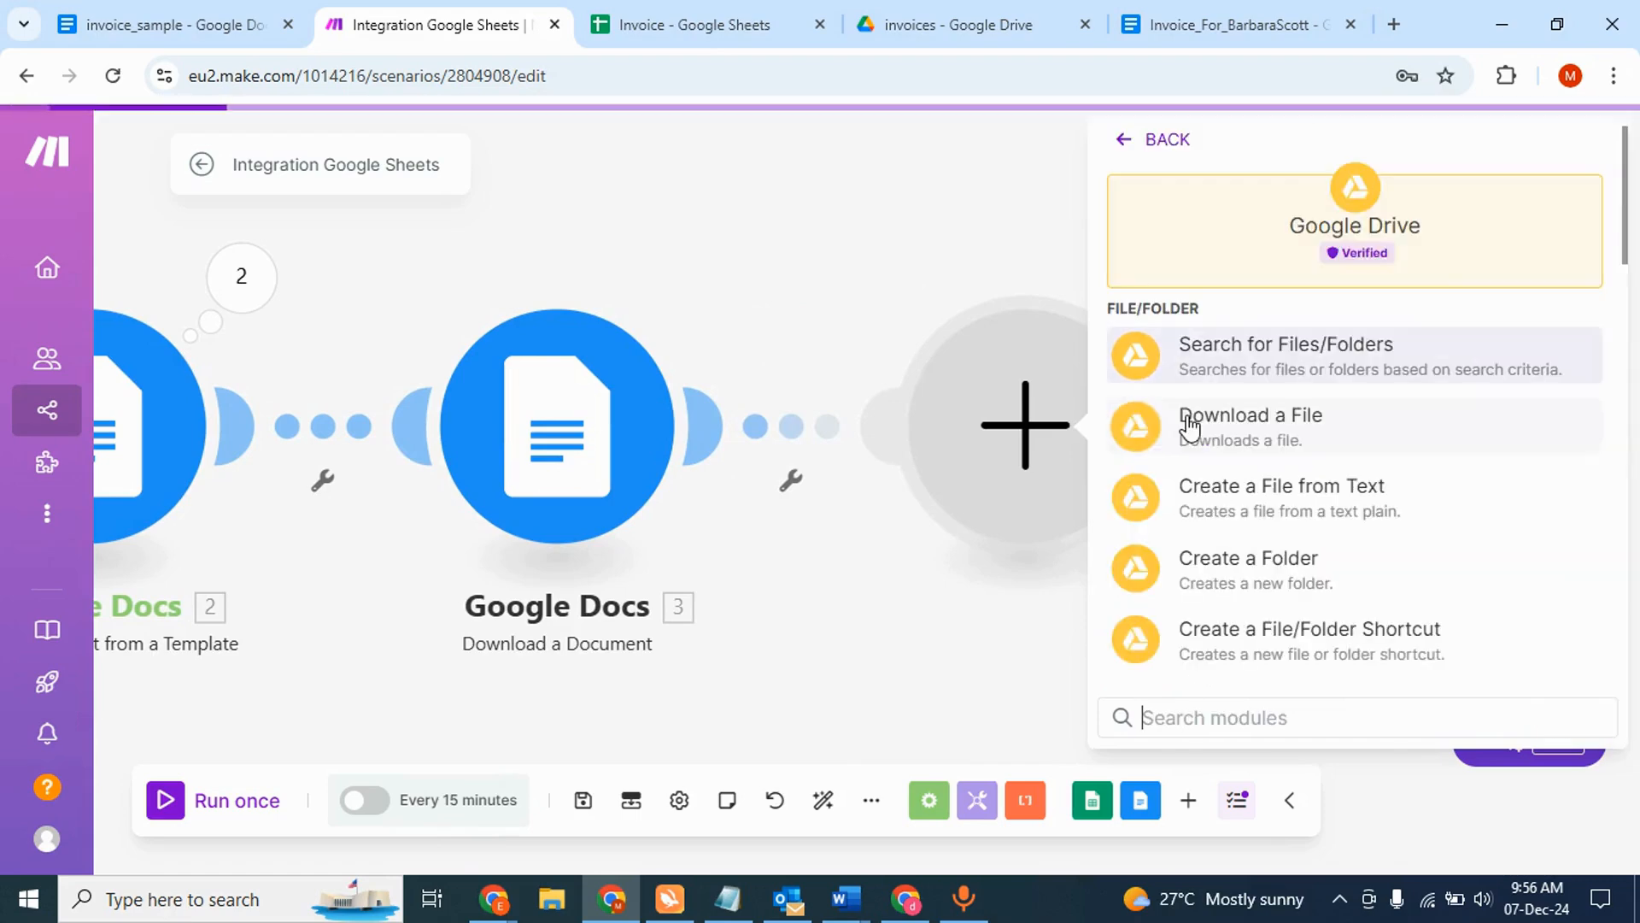
scroll(1223, 538, down, 3)
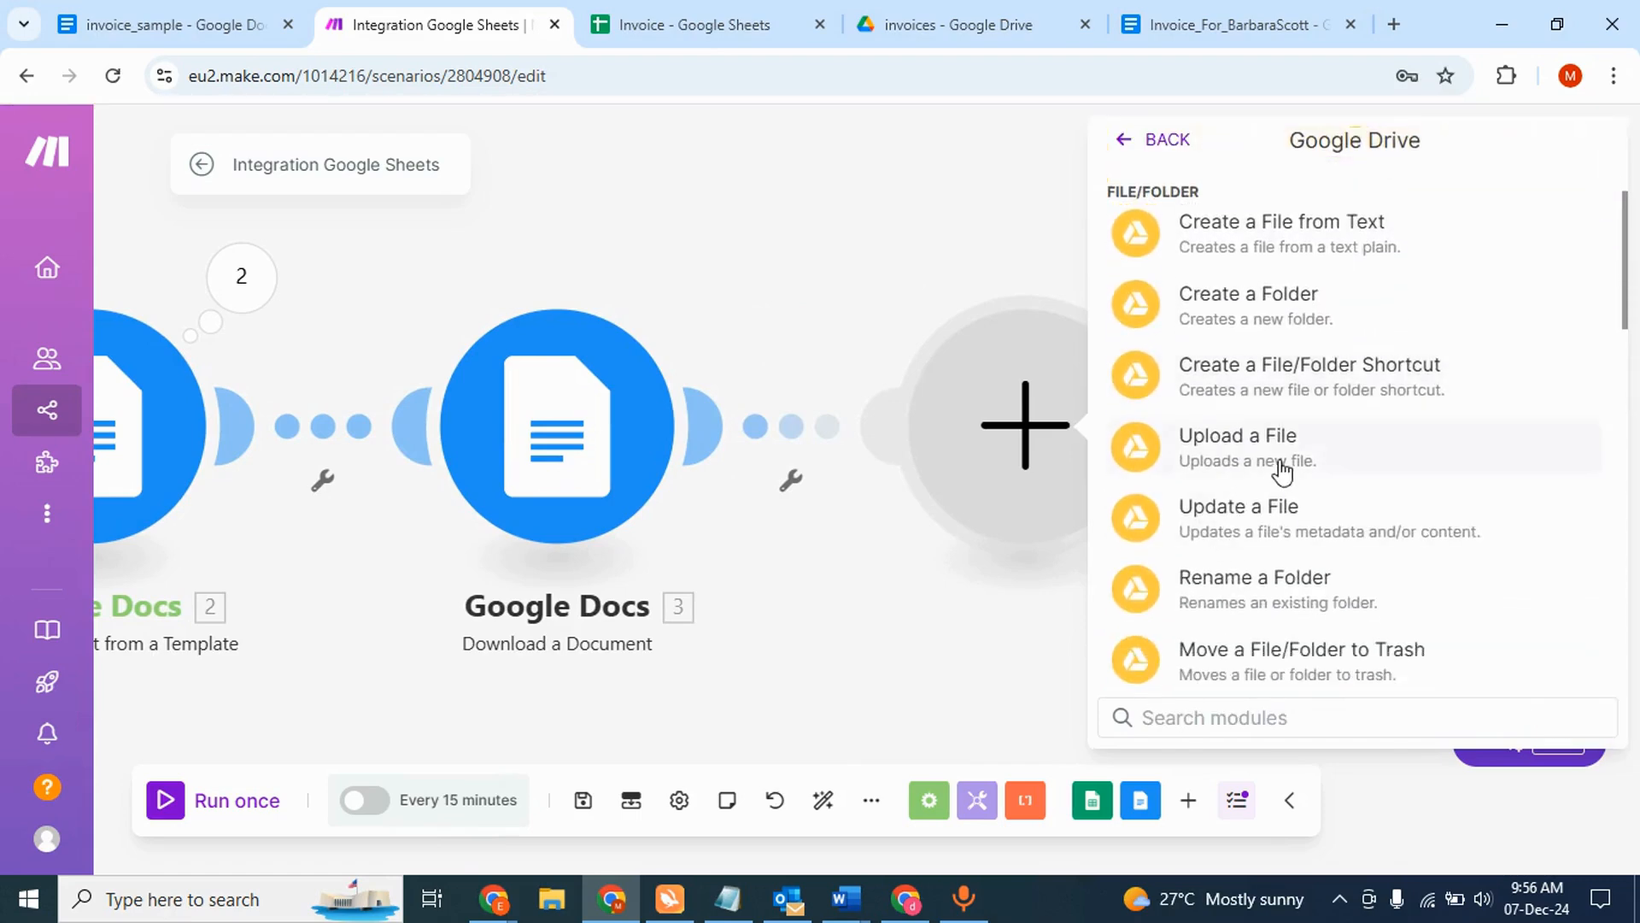
click(1281, 461)
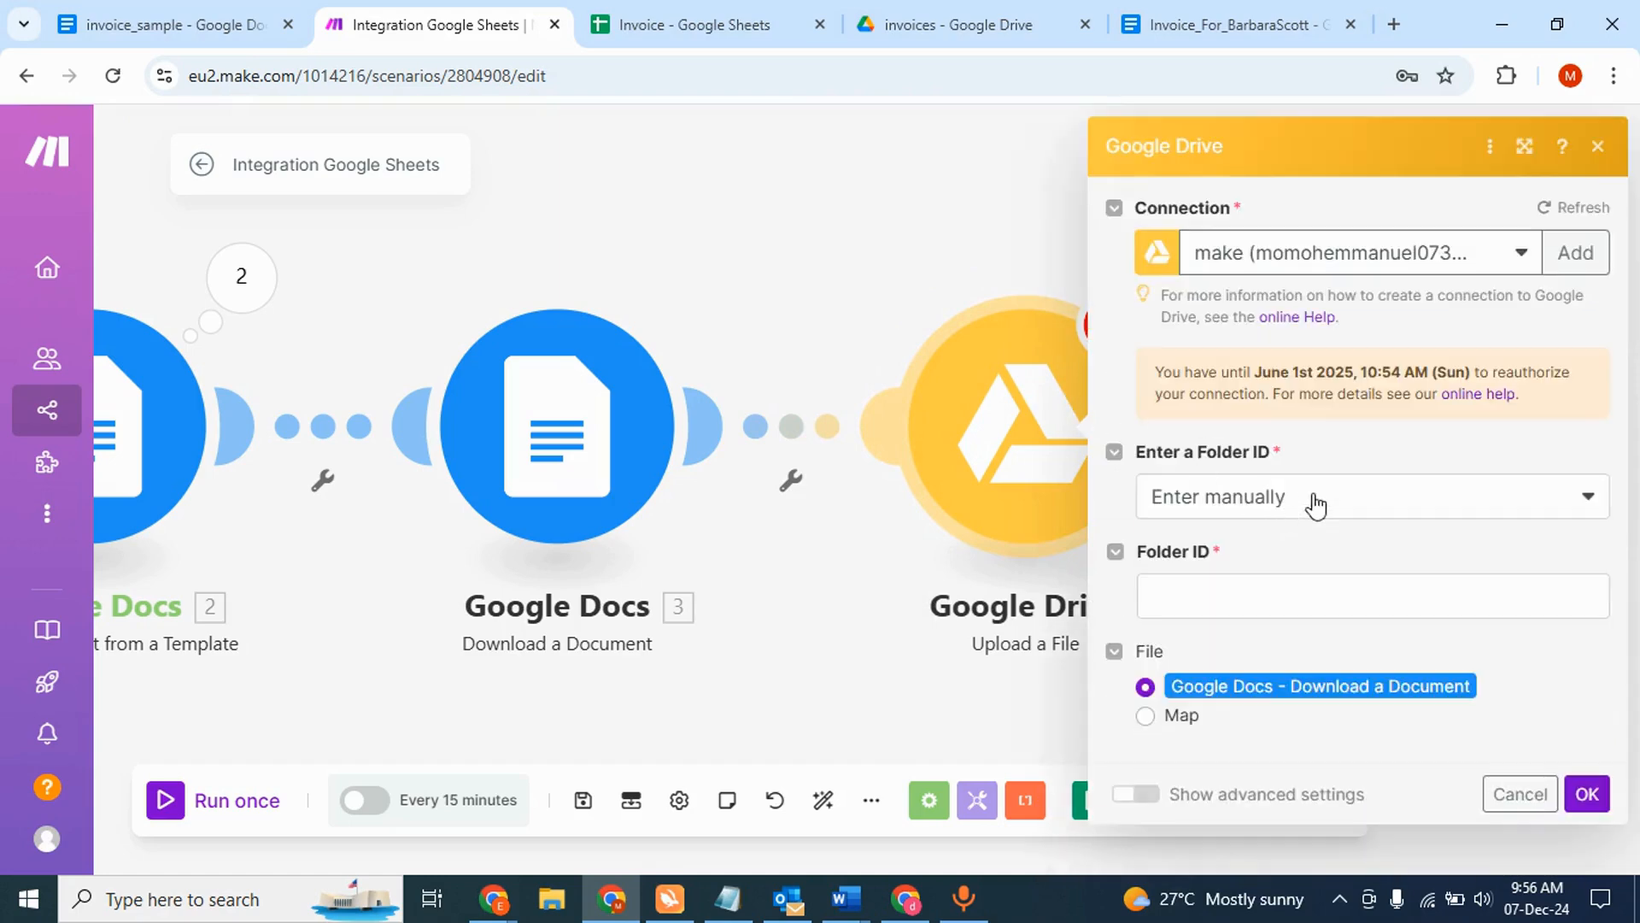
- Set the upload folder from the list to My Drive /invoices/, save, and check the warnings
click(1301, 506)
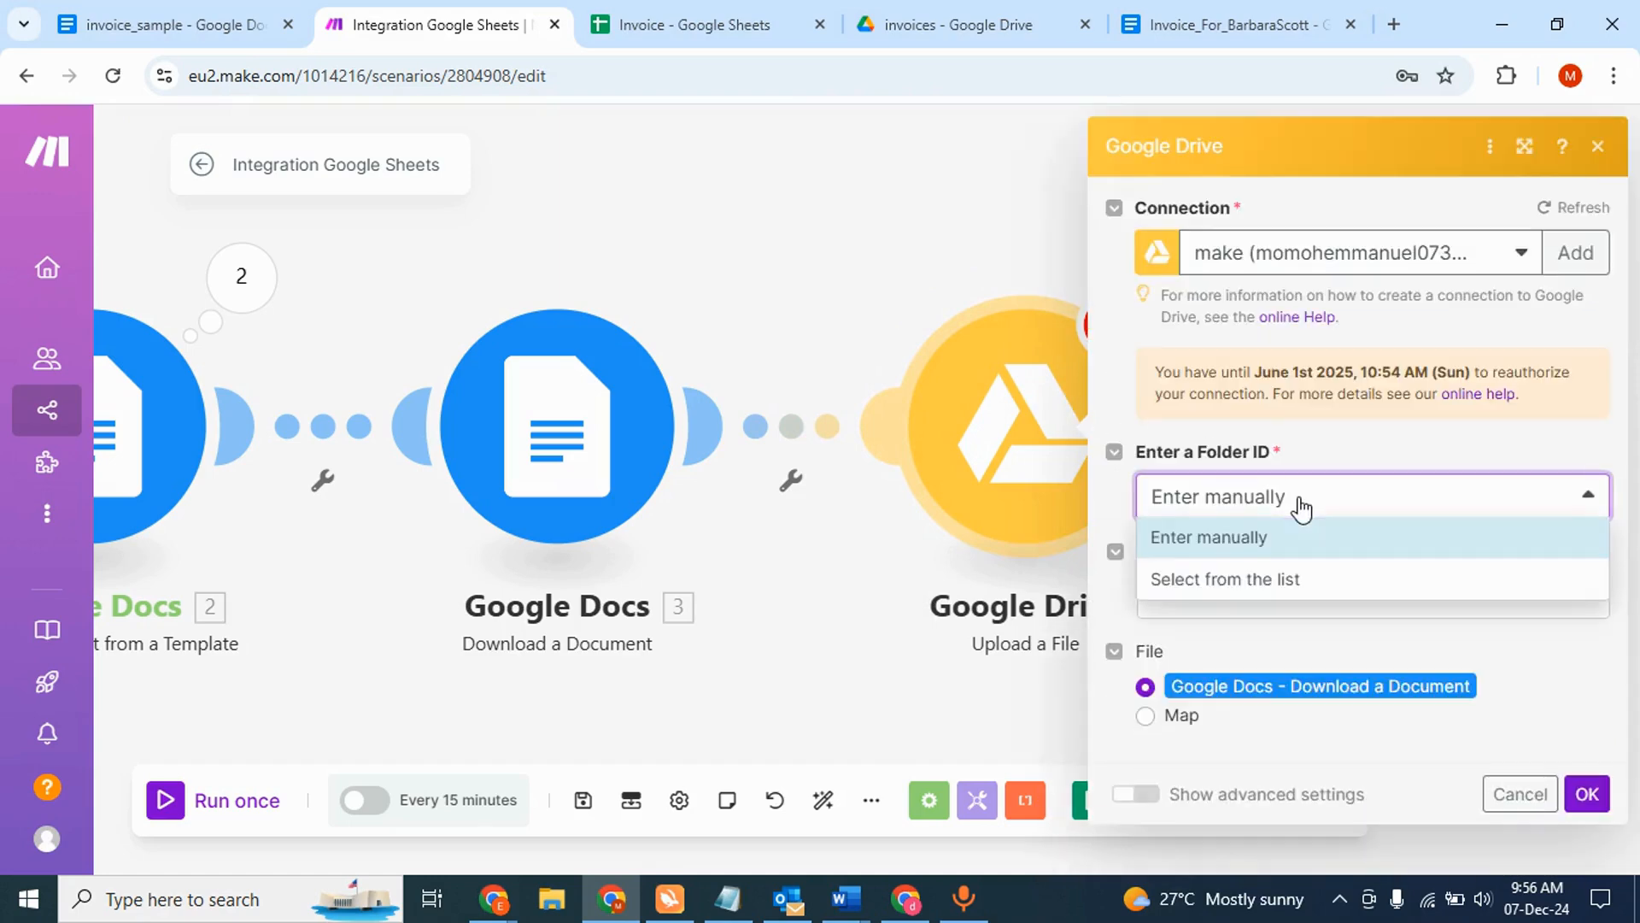
click(1330, 443)
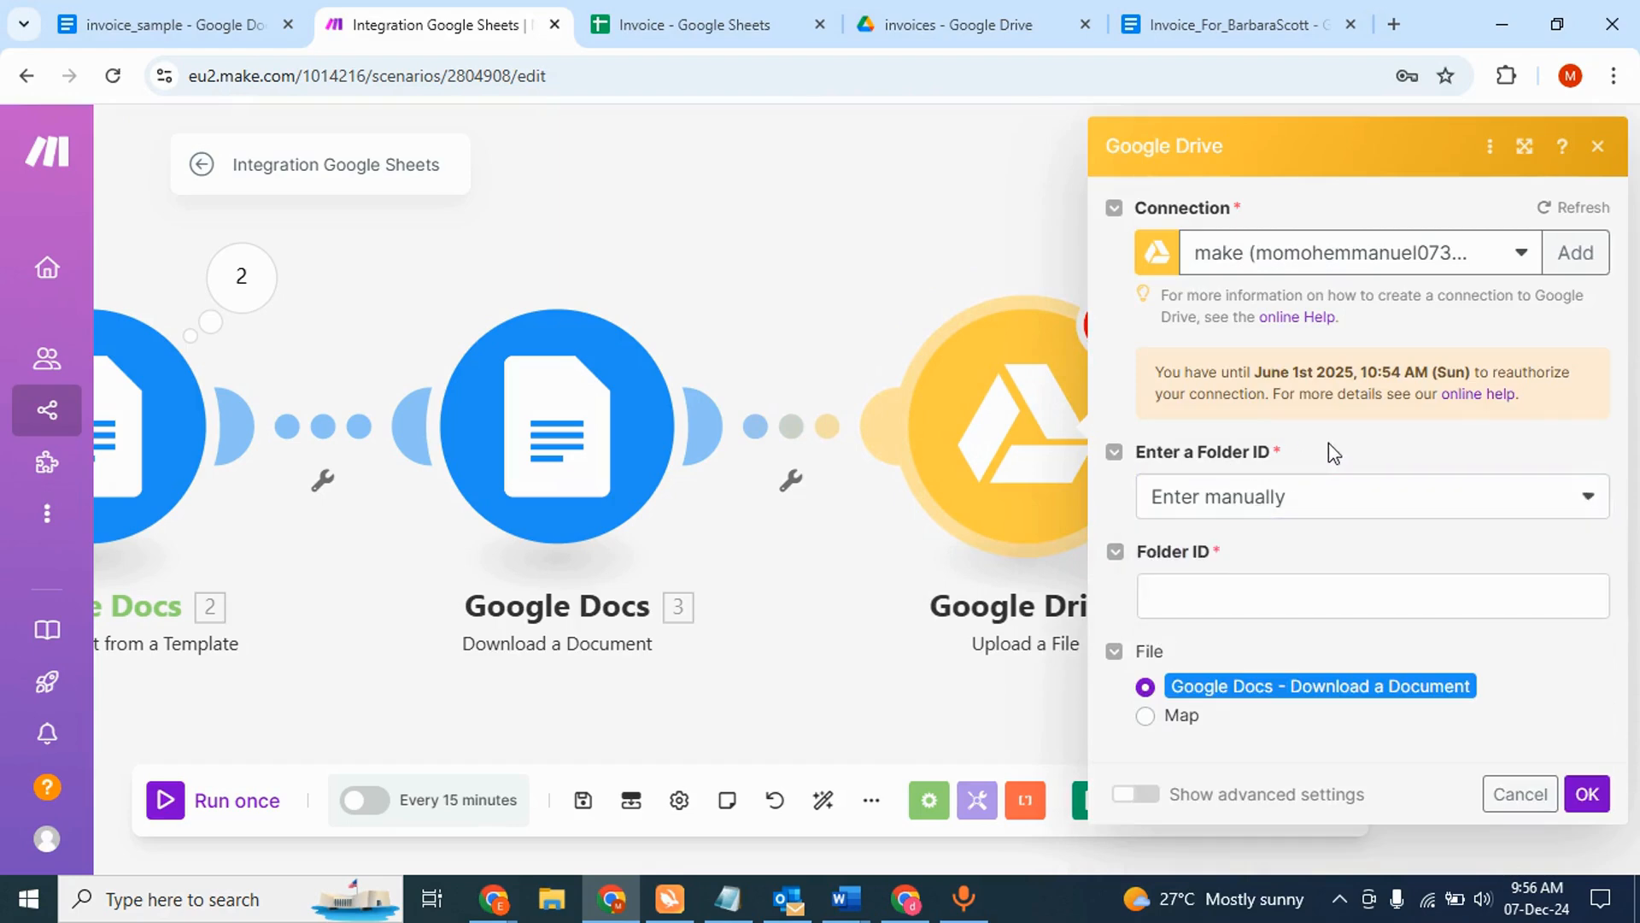
click(1289, 510)
click(1244, 581)
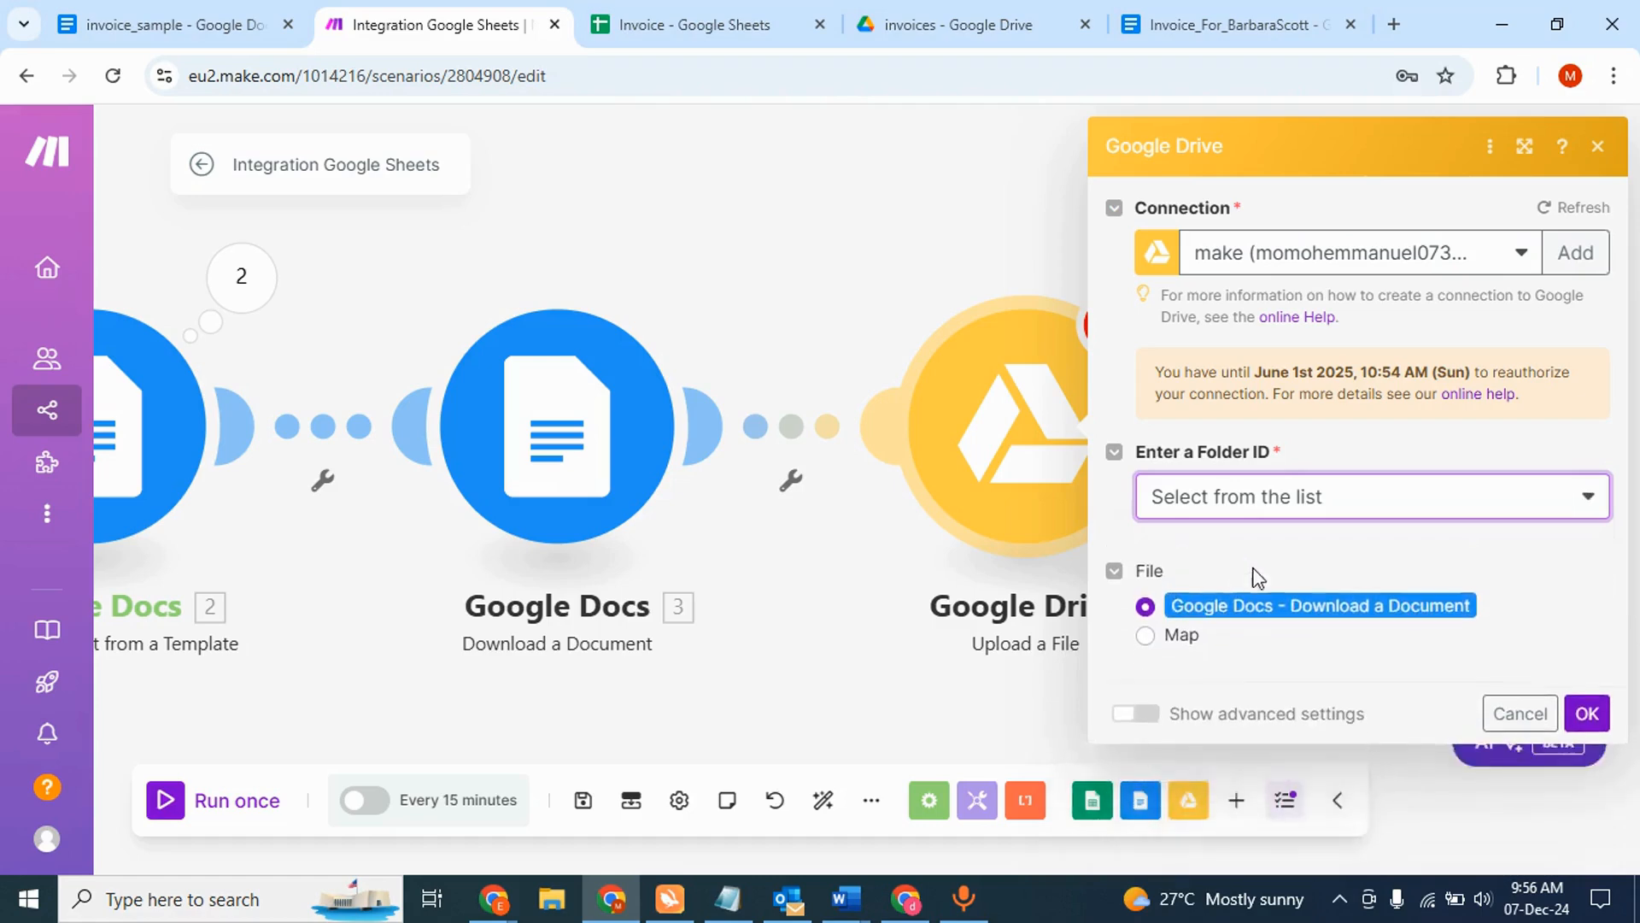
click(1262, 591)
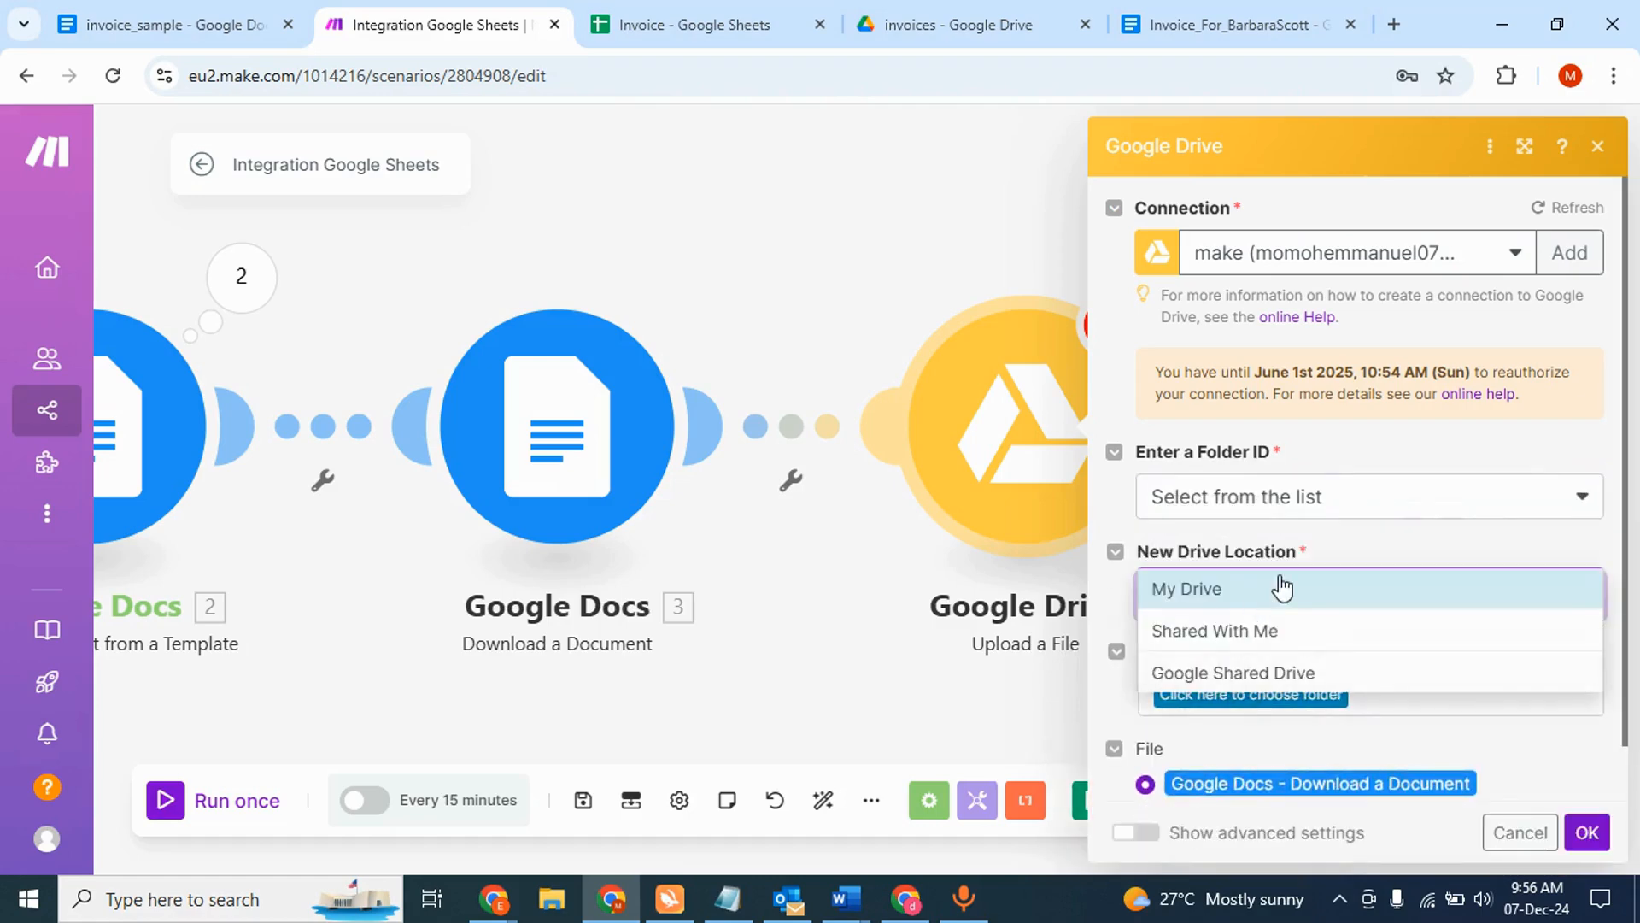
click(1258, 600)
scroll(1309, 668, down, 1)
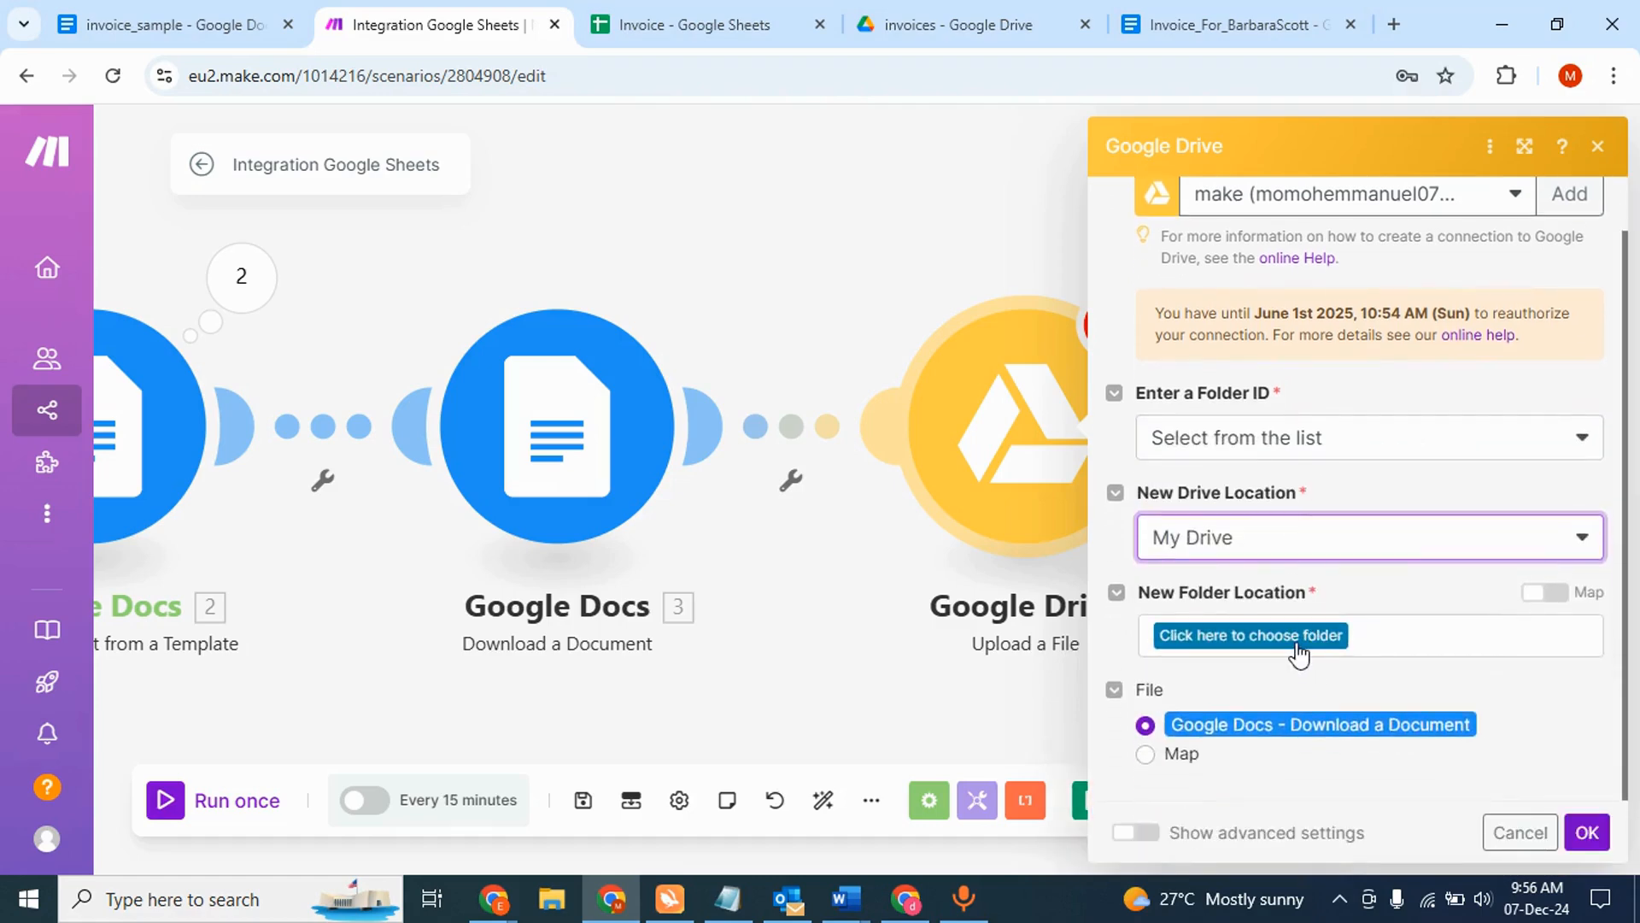
click(1294, 642)
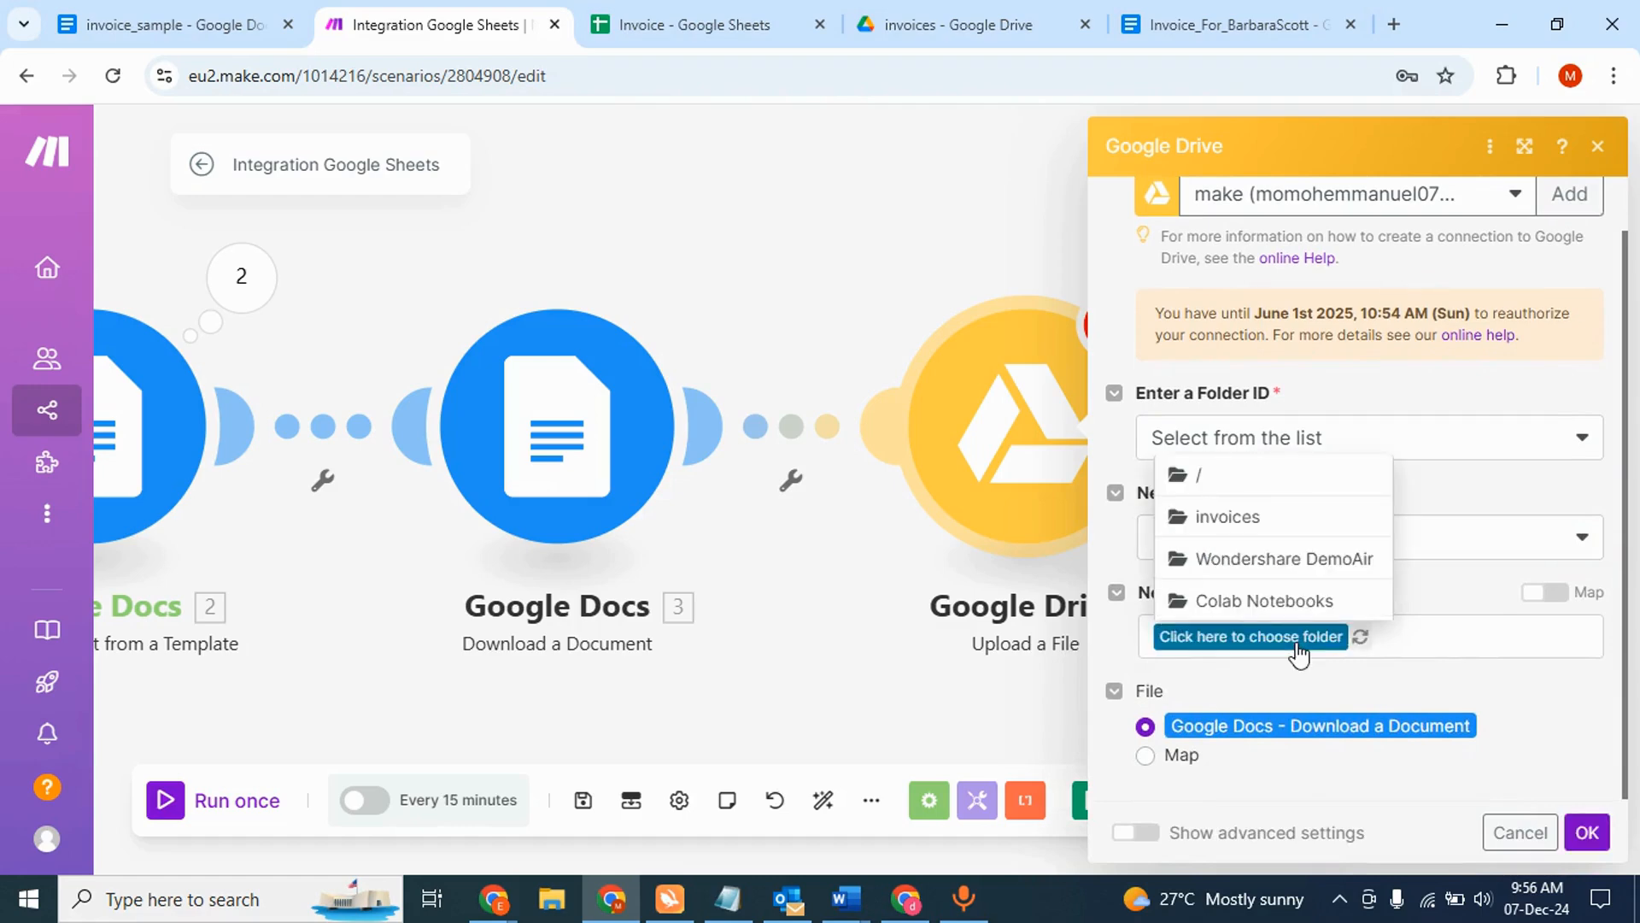
click(1272, 517)
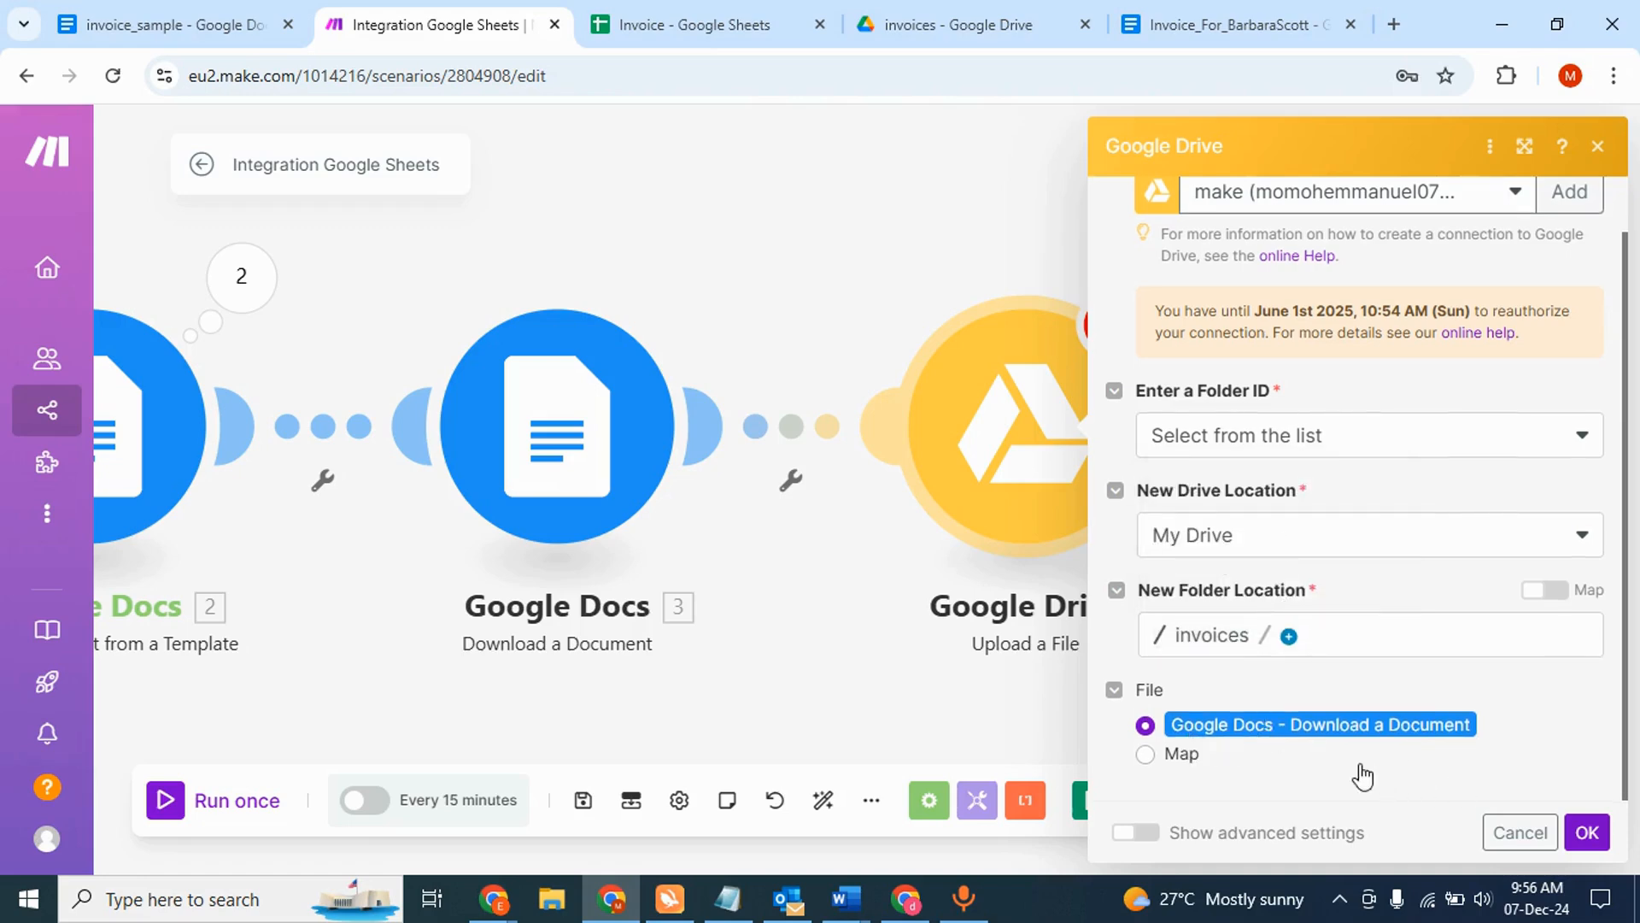
click(1587, 832)
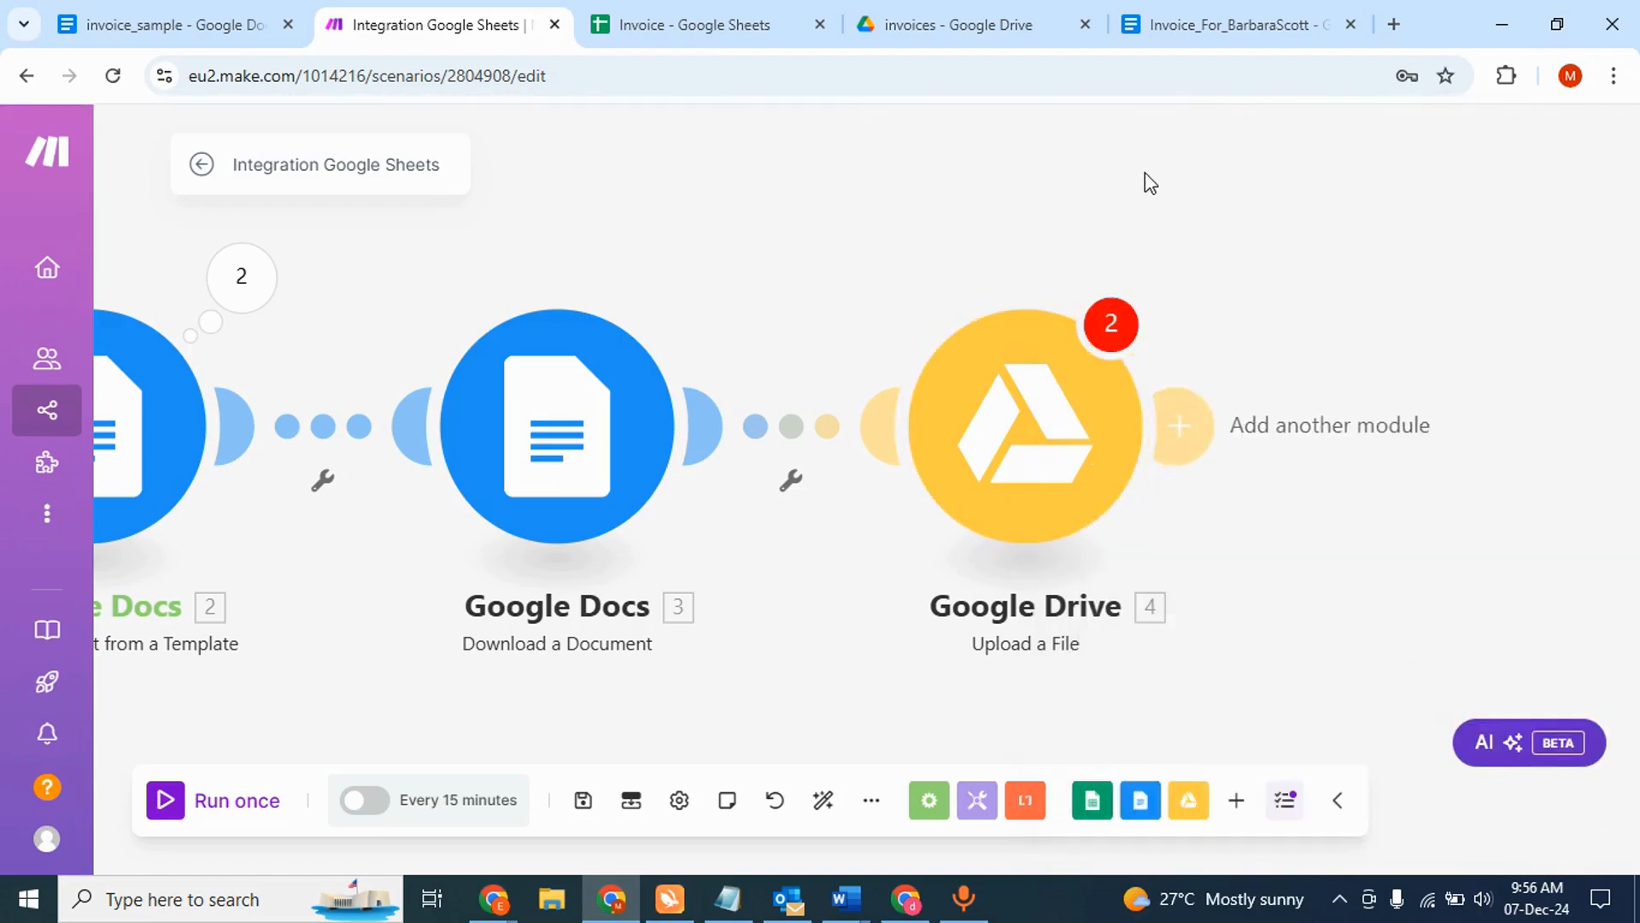
click(1113, 323)
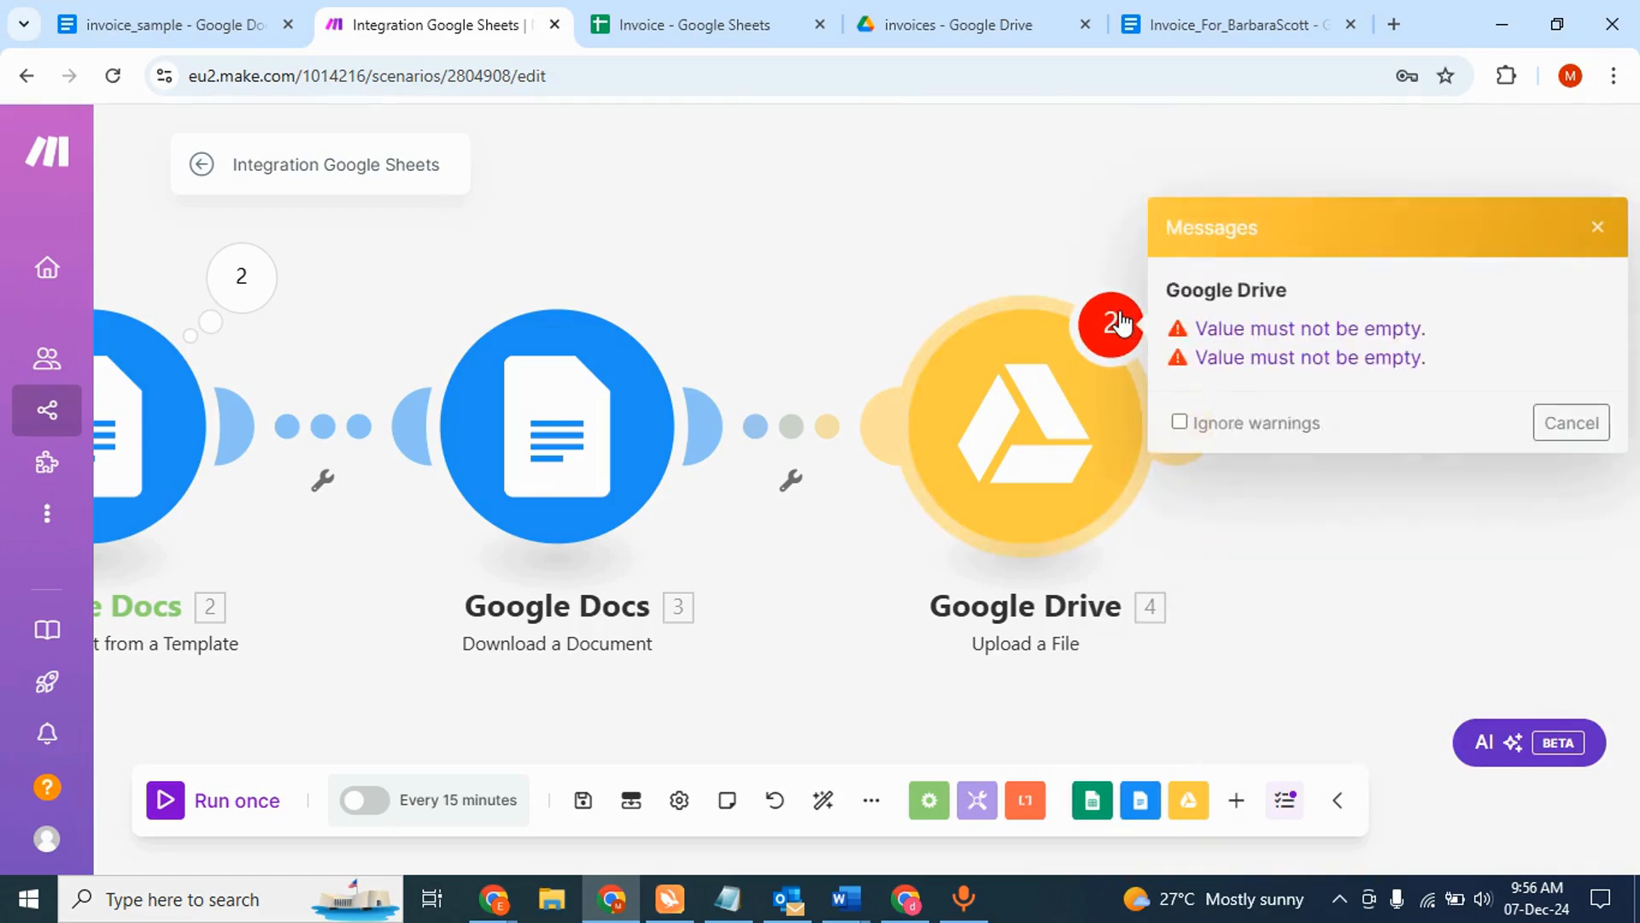
- Switch the upload's File to Map with 3. File Name and 3. Data, save, and run once
click(1028, 239)
click(1044, 455)
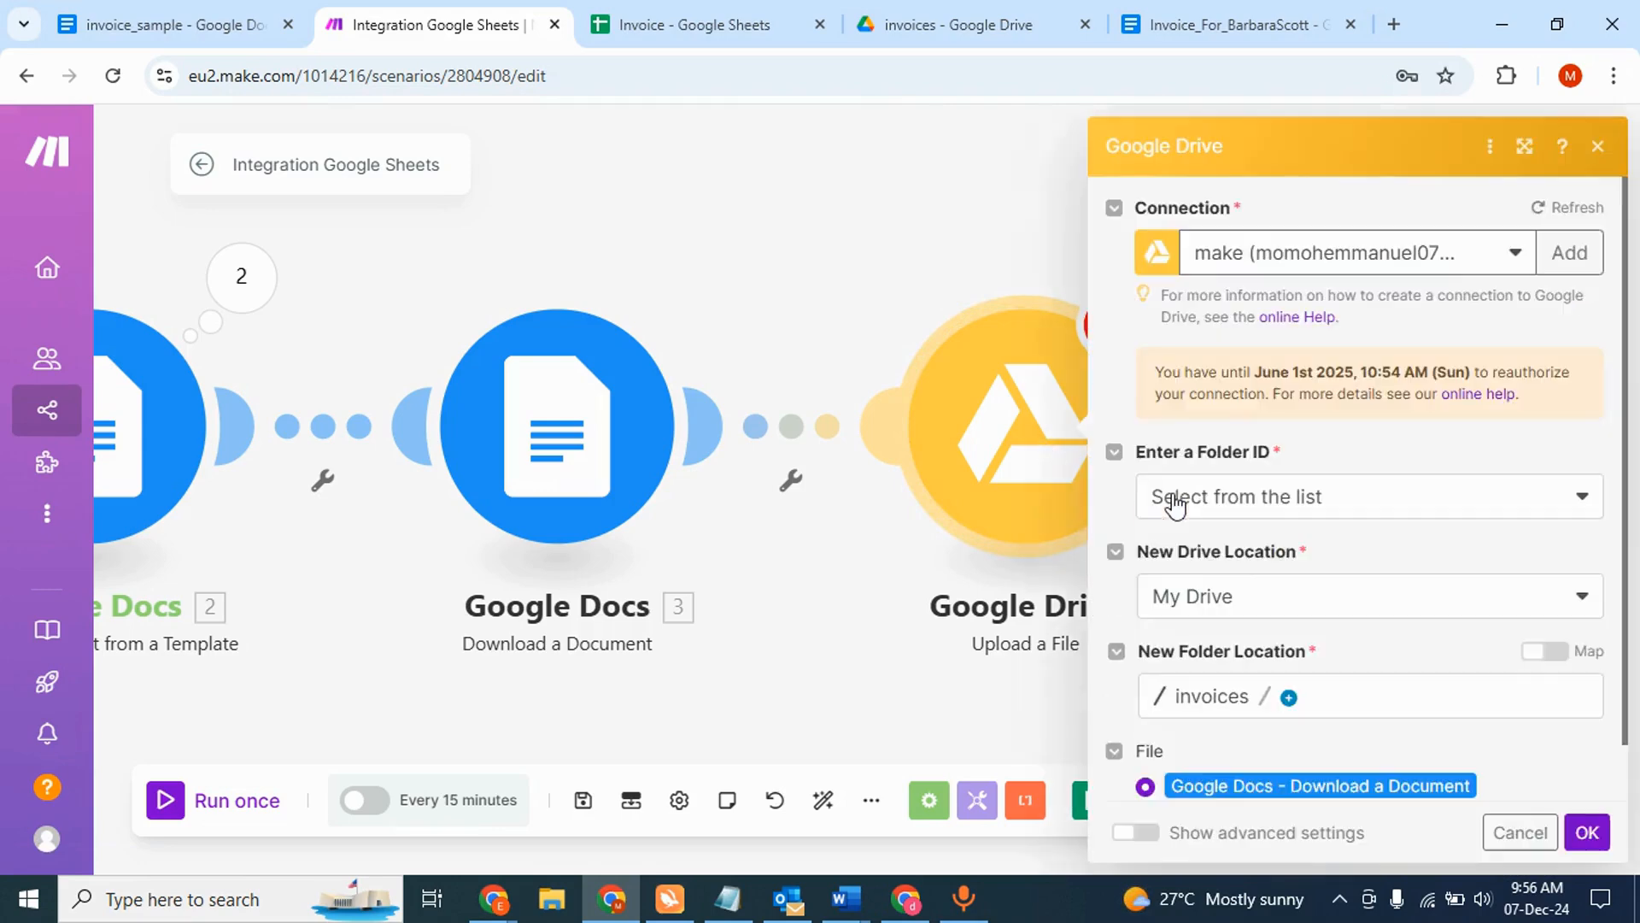
scroll(1221, 571, down, 2)
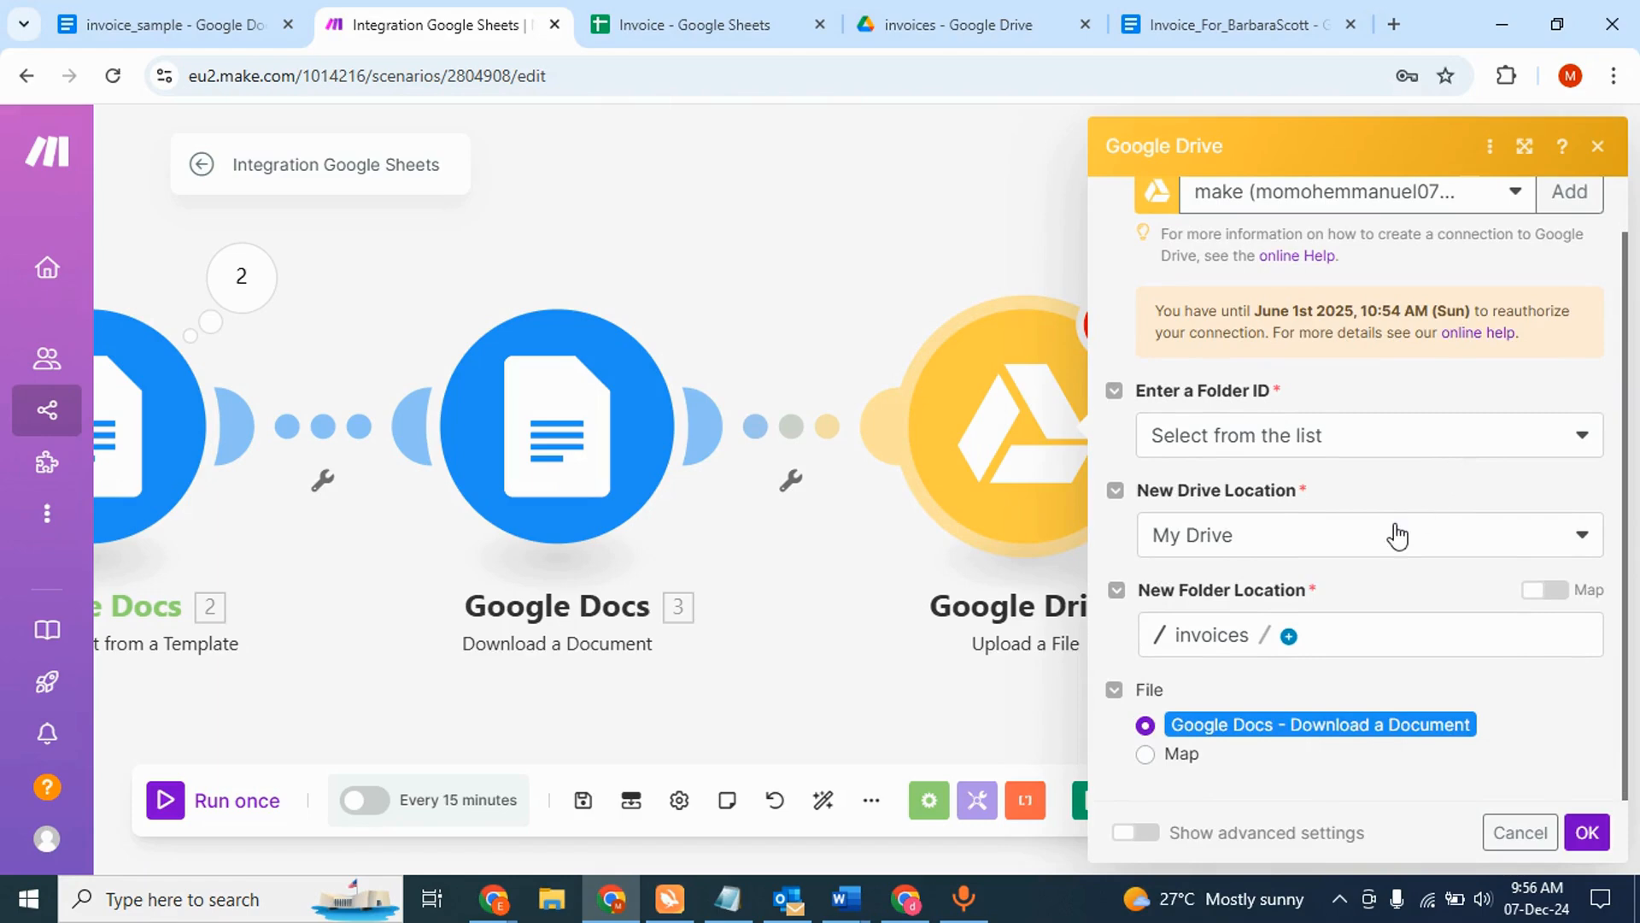
click(1147, 755)
scroll(1324, 697, down, 2)
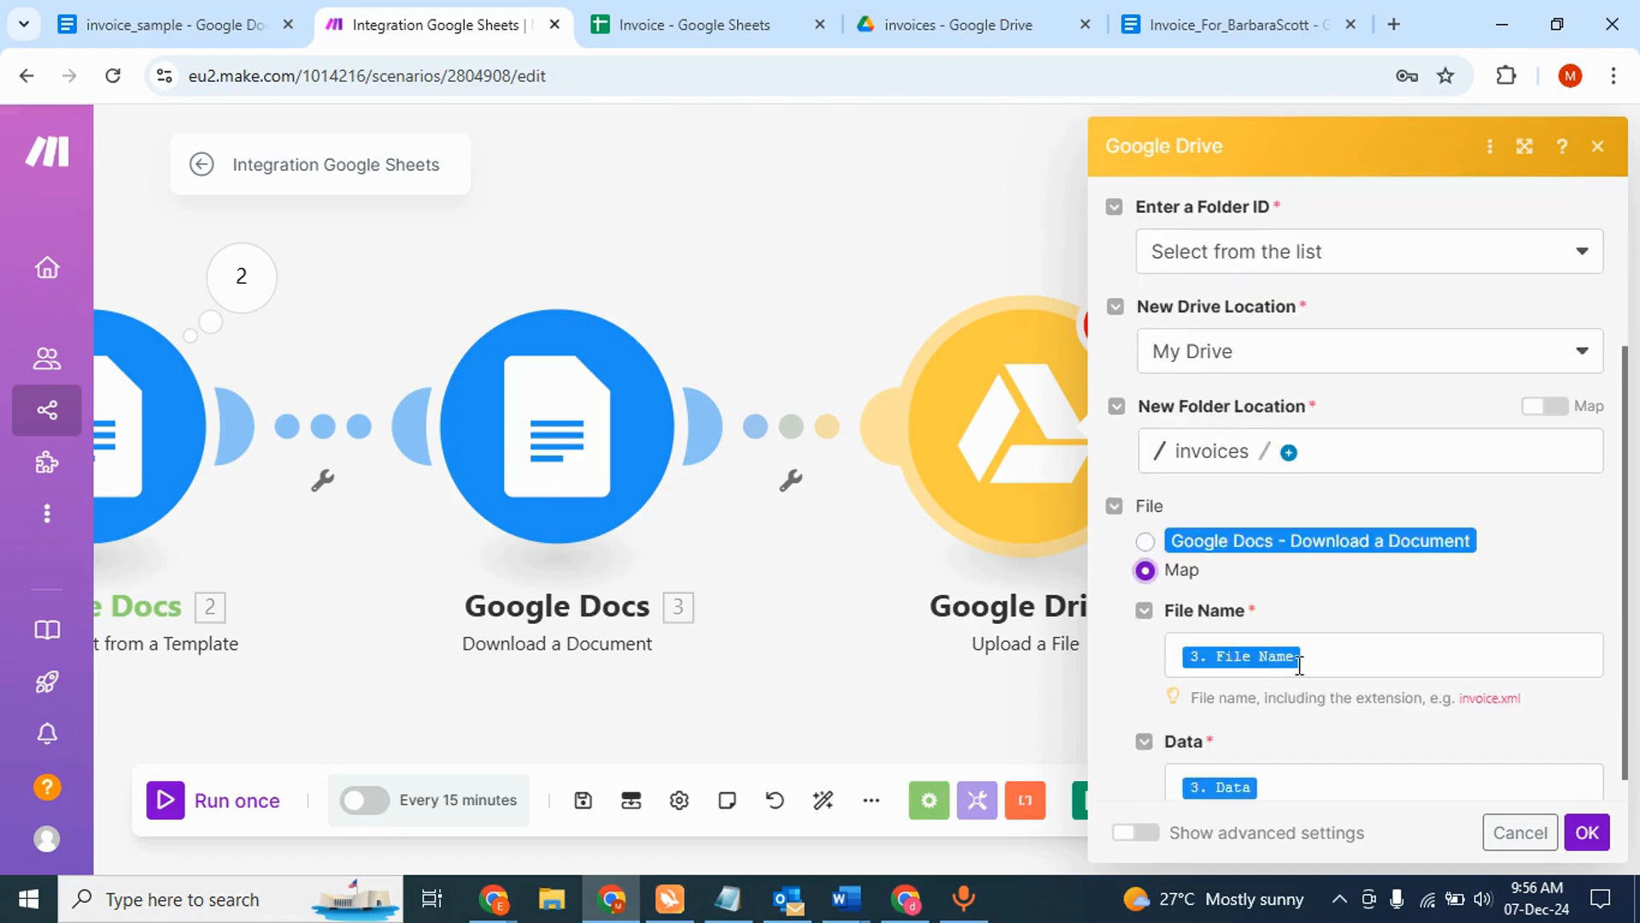
scroll(1332, 662, down, 1)
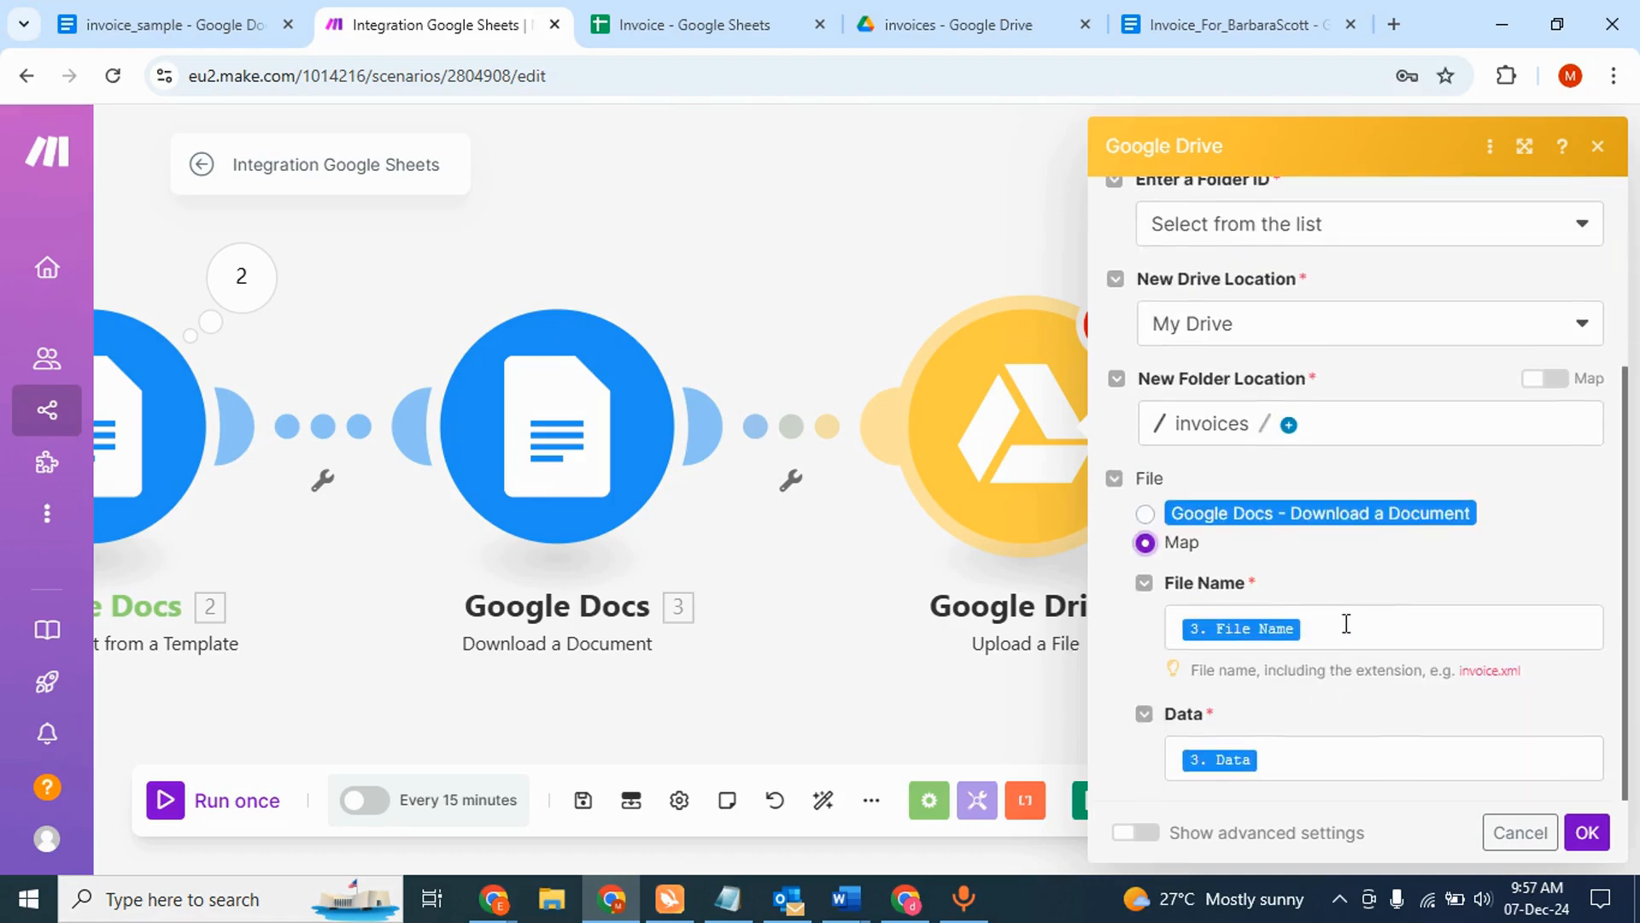
click(1365, 624)
click(1449, 585)
click(1319, 628)
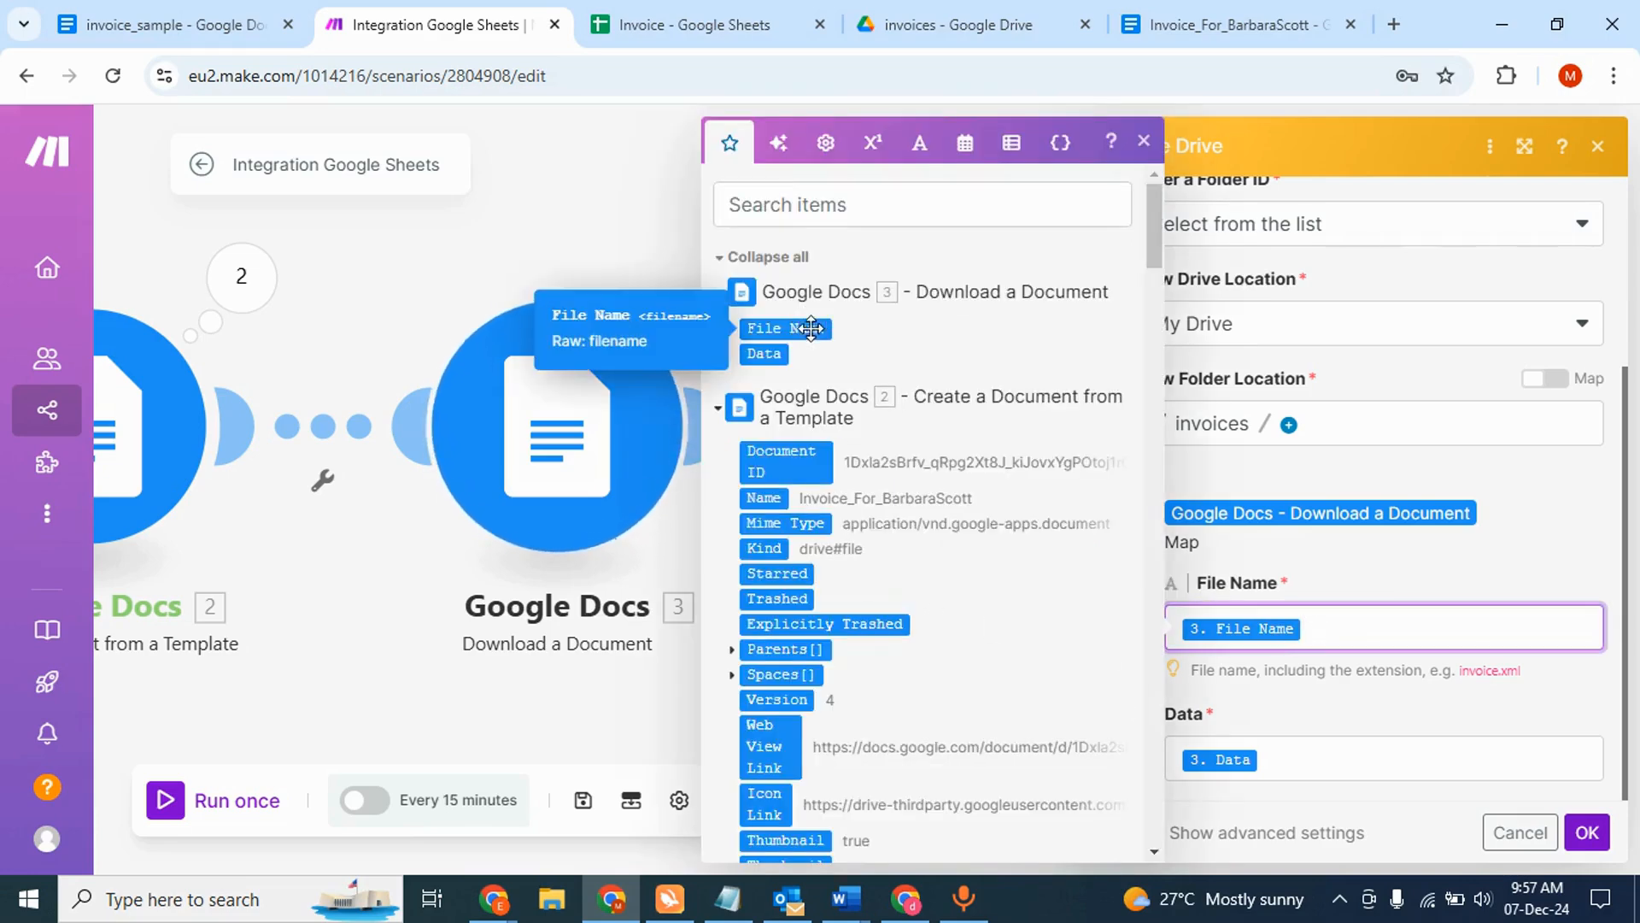
click(1366, 583)
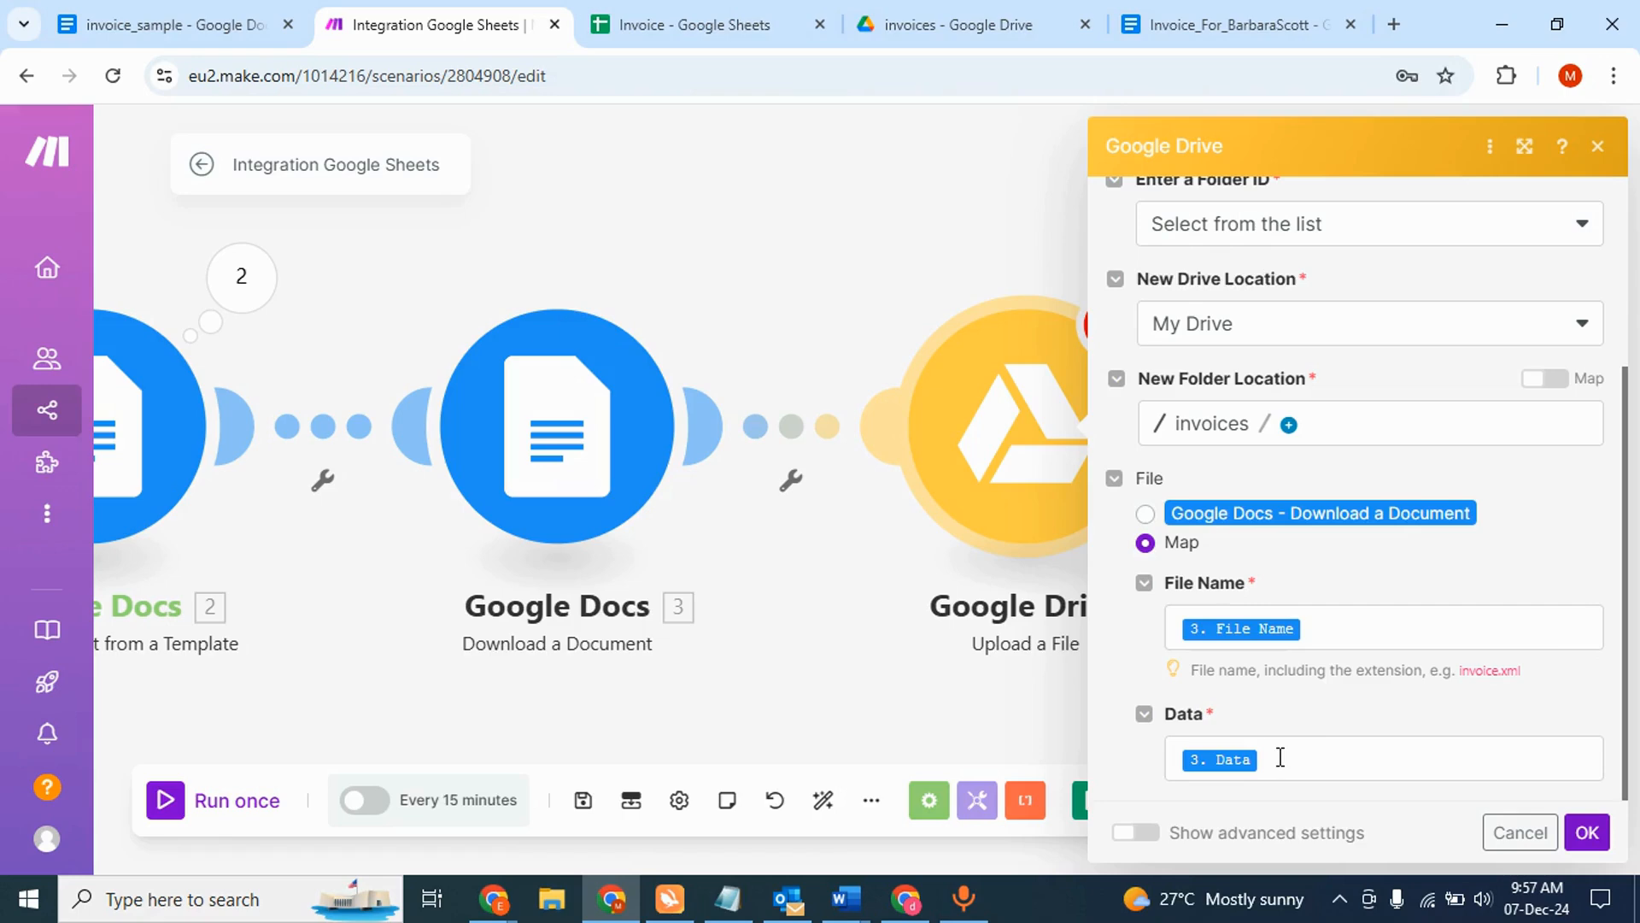
click(1586, 832)
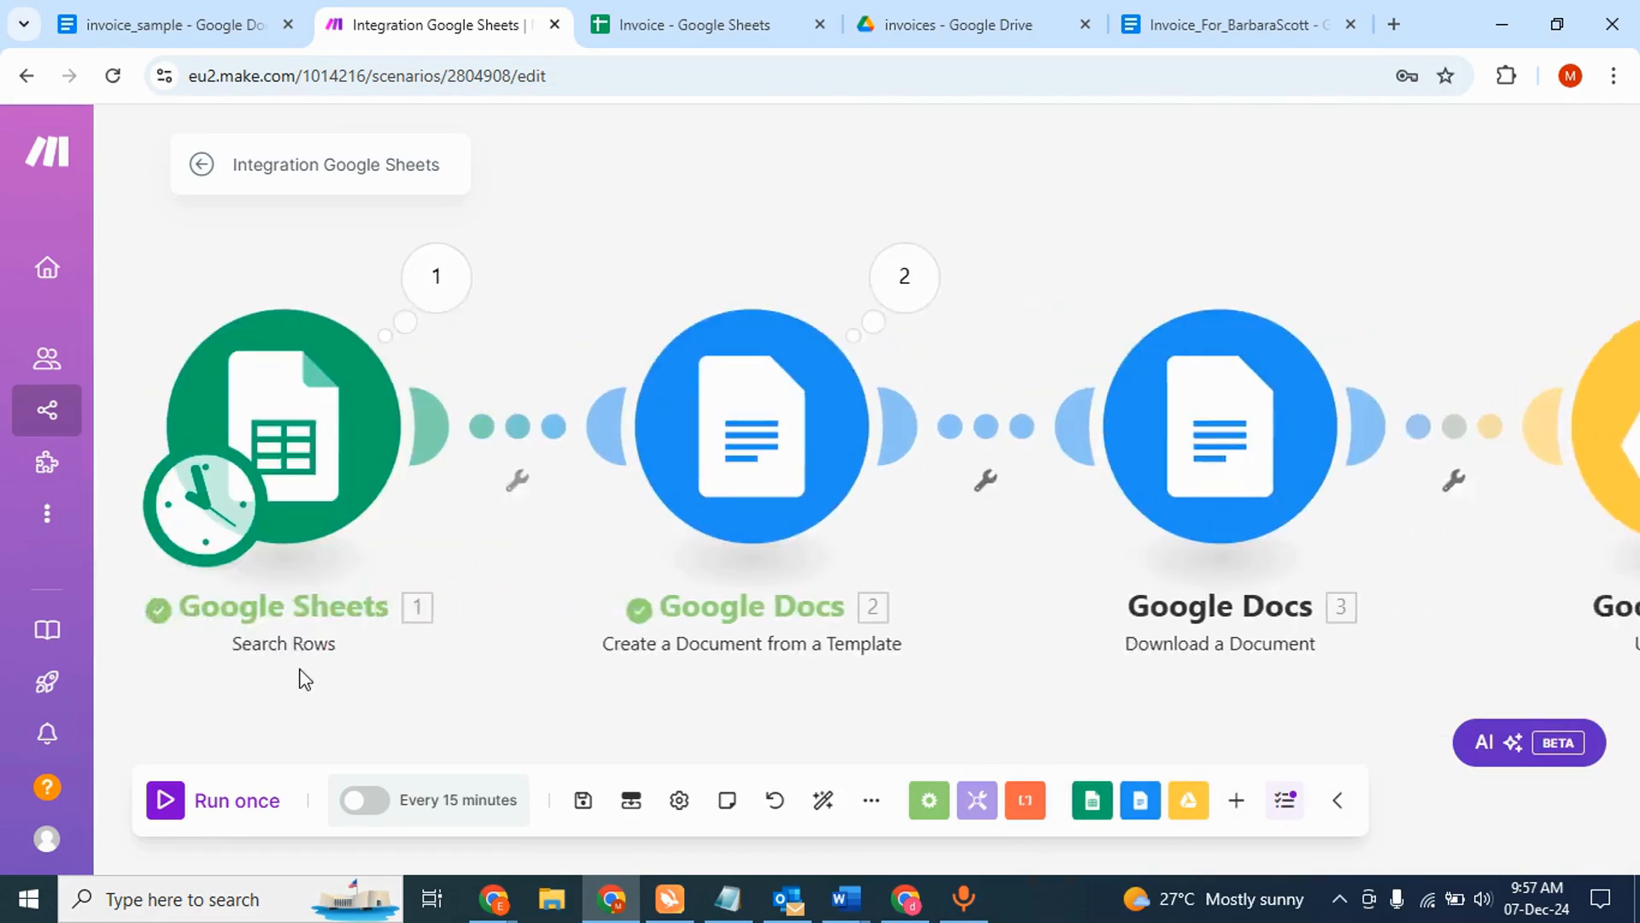
click(181, 777)
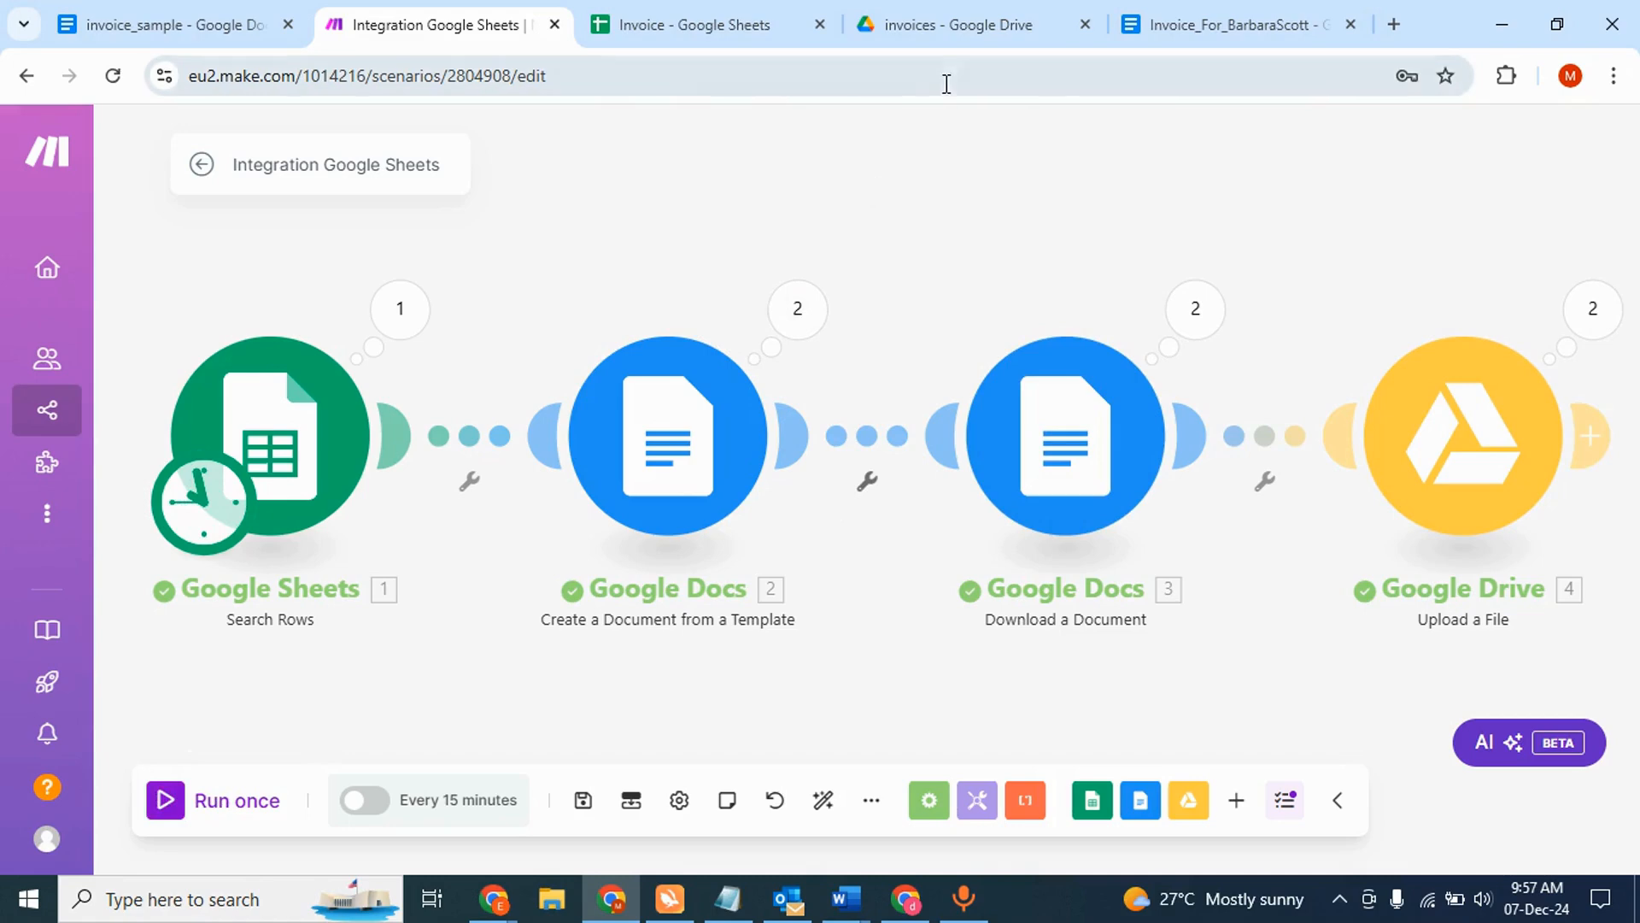
- Switch to the invoices folder in Google Drive
click(967, 28)
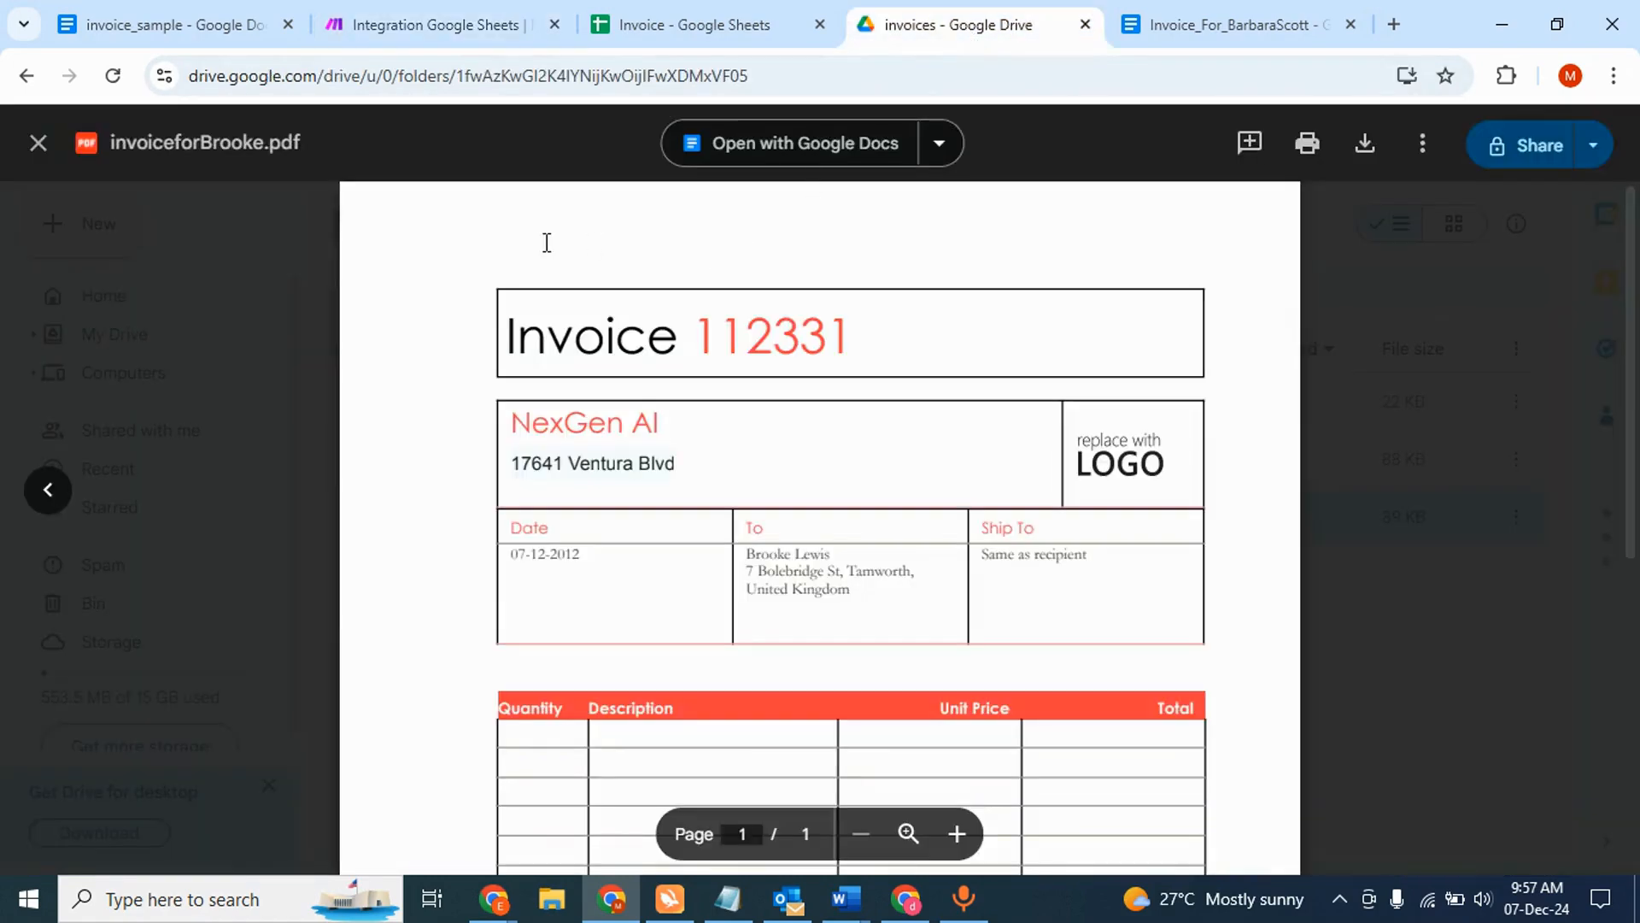
- Reload the invoices folder and preview the newly uploaded invoice PDF numbered 34222
click(38, 143)
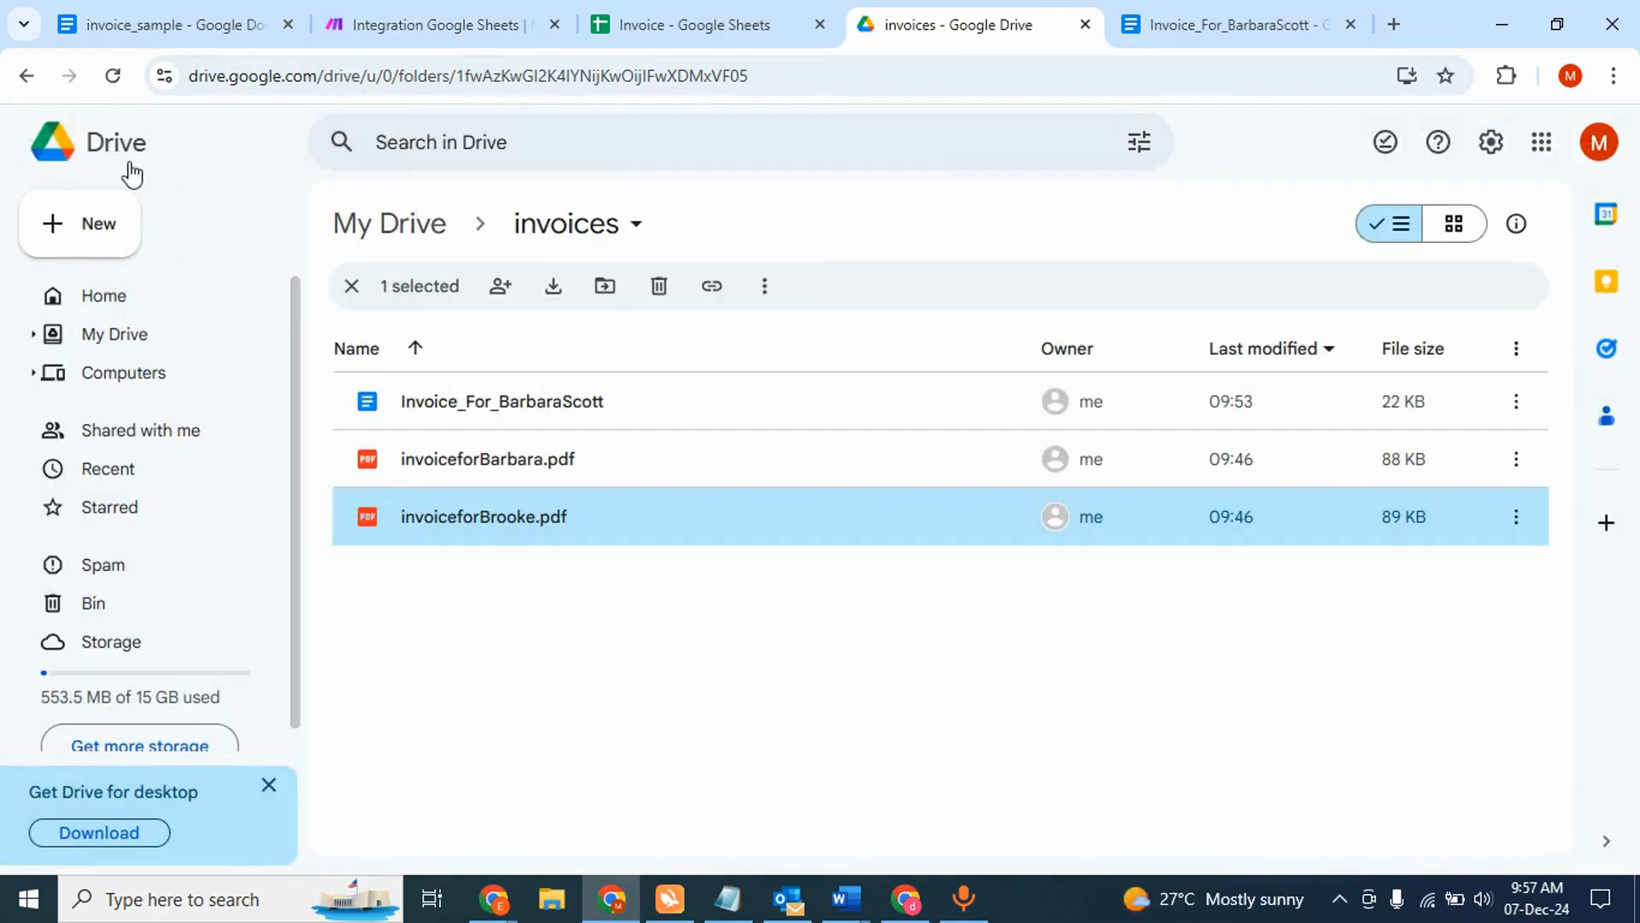
click(113, 76)
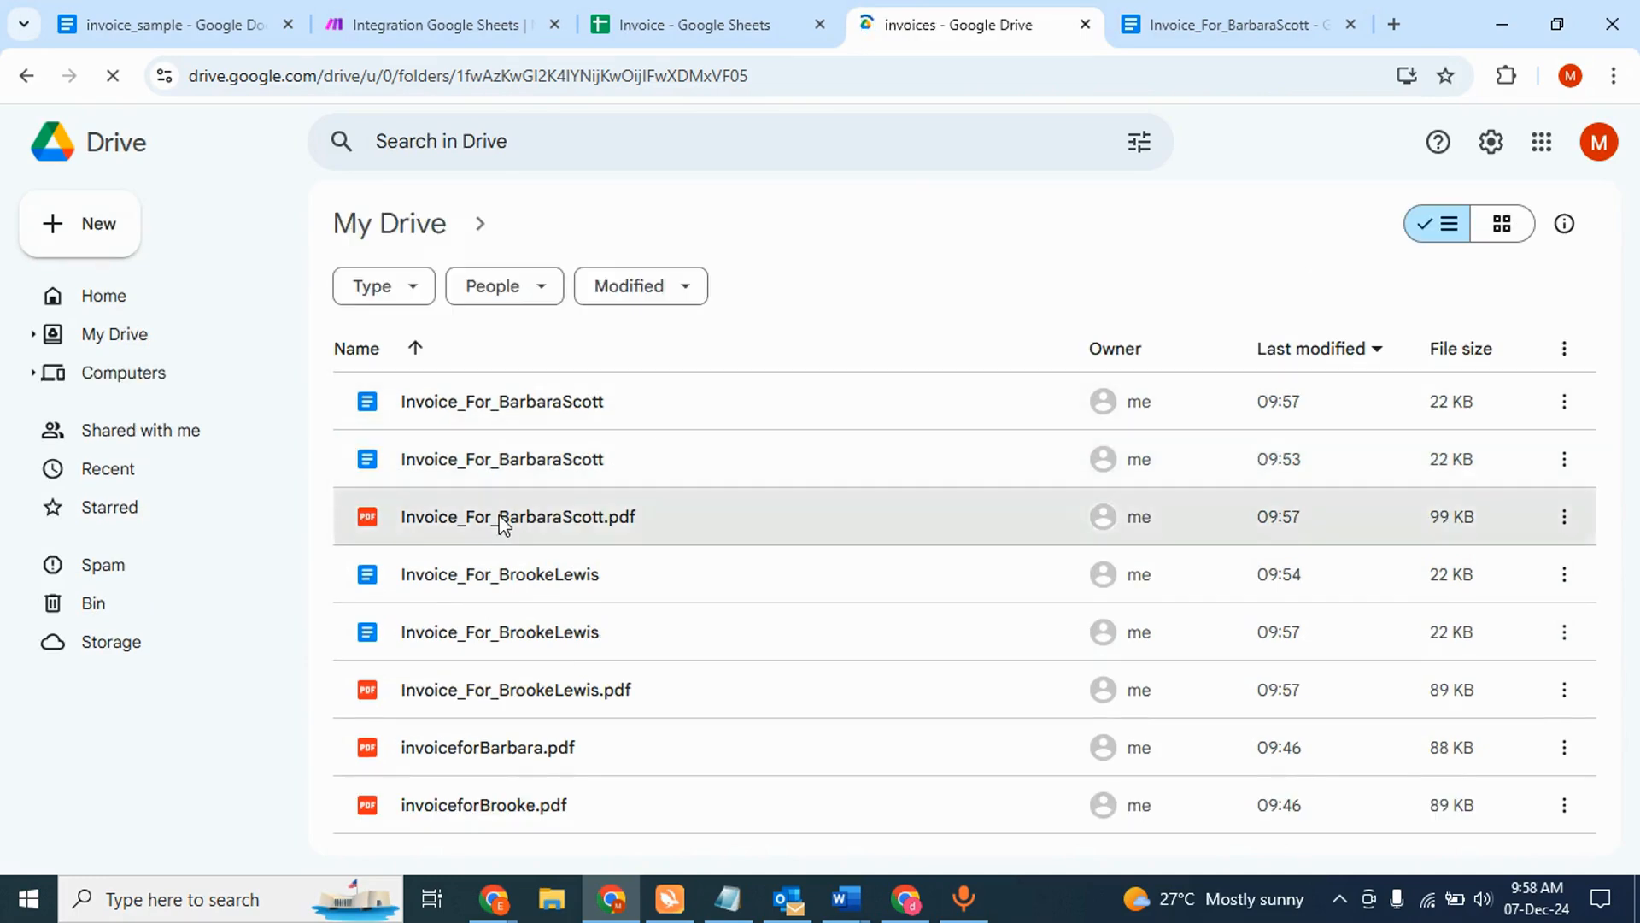
click(506, 523)
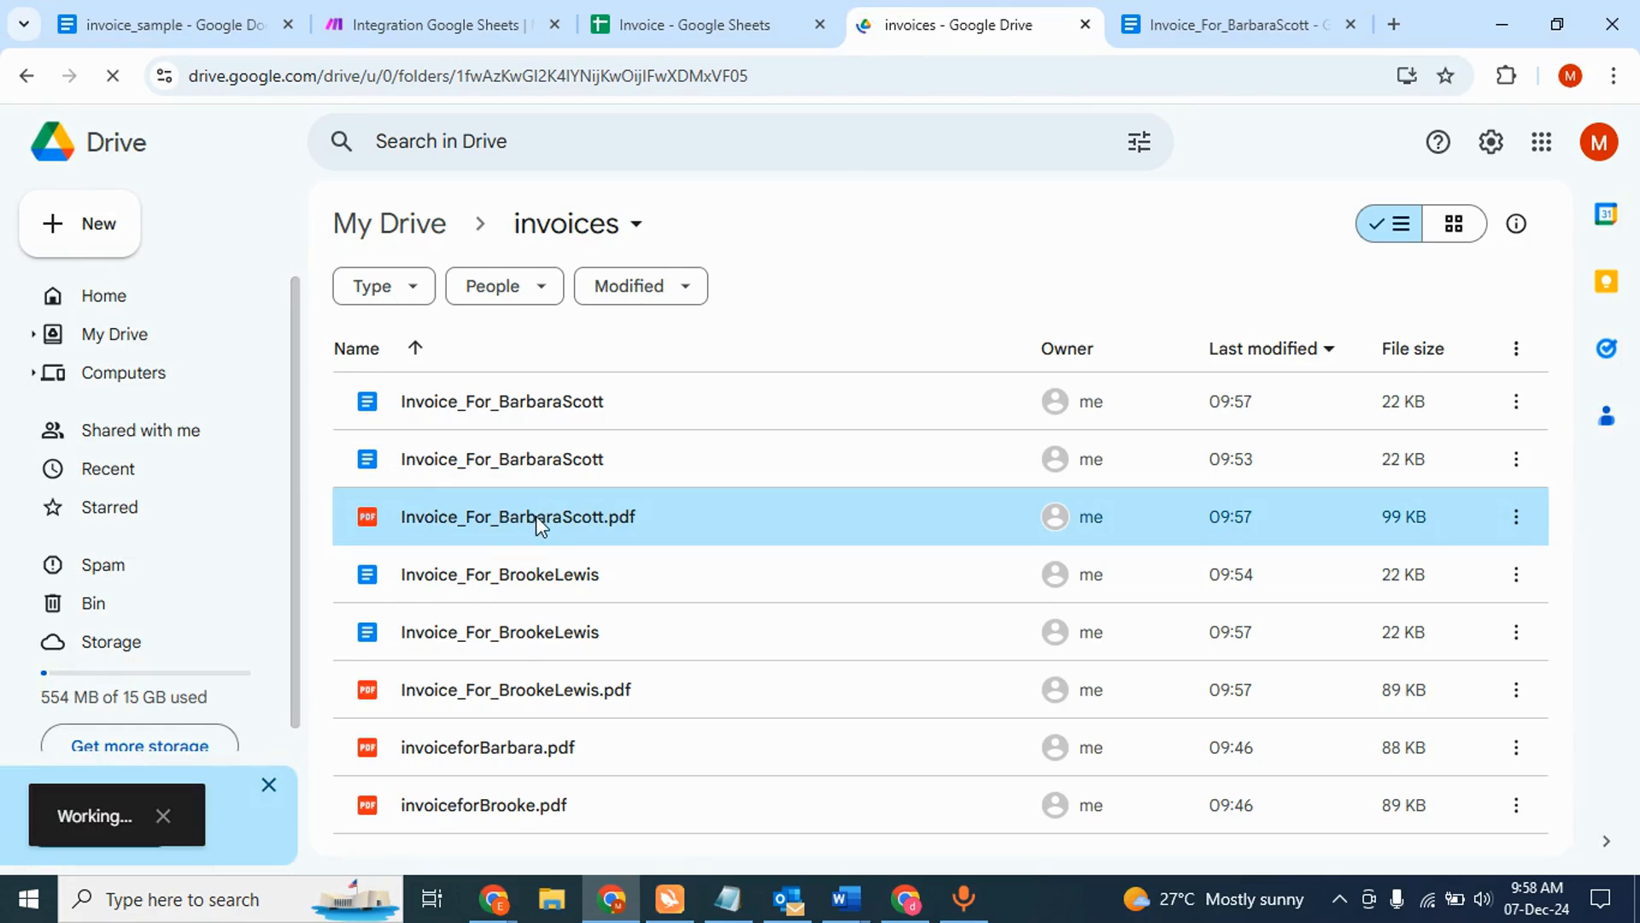
double_click(535, 515)
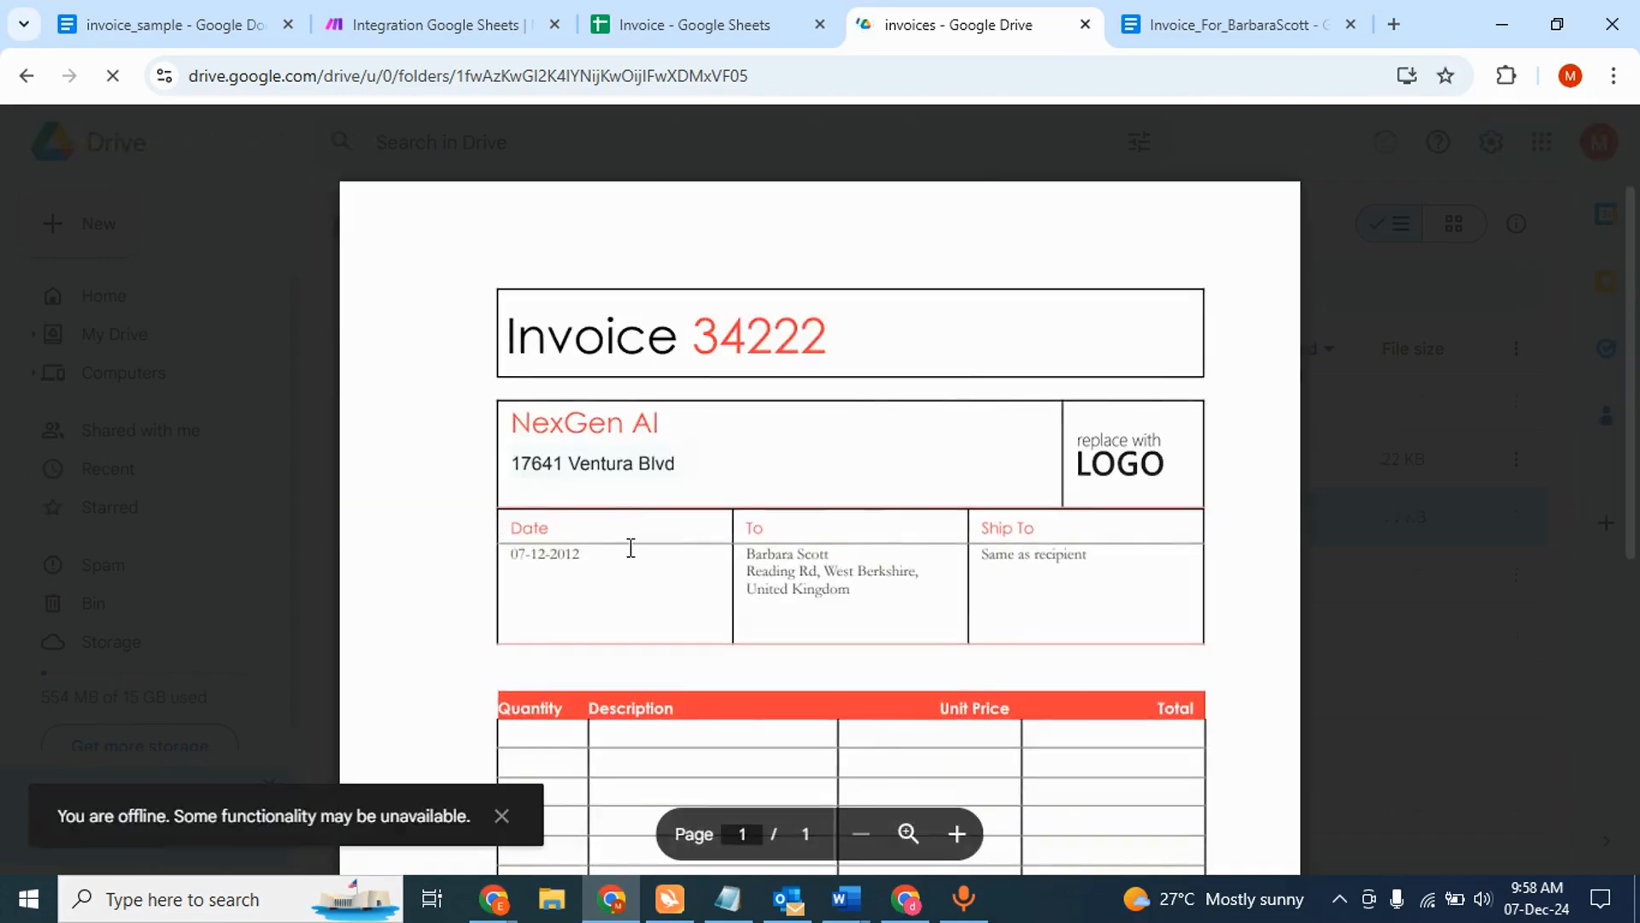
scroll(630, 549, down, 1)
scroll(630, 548, down, 1)
scroll(630, 549, up, 2)
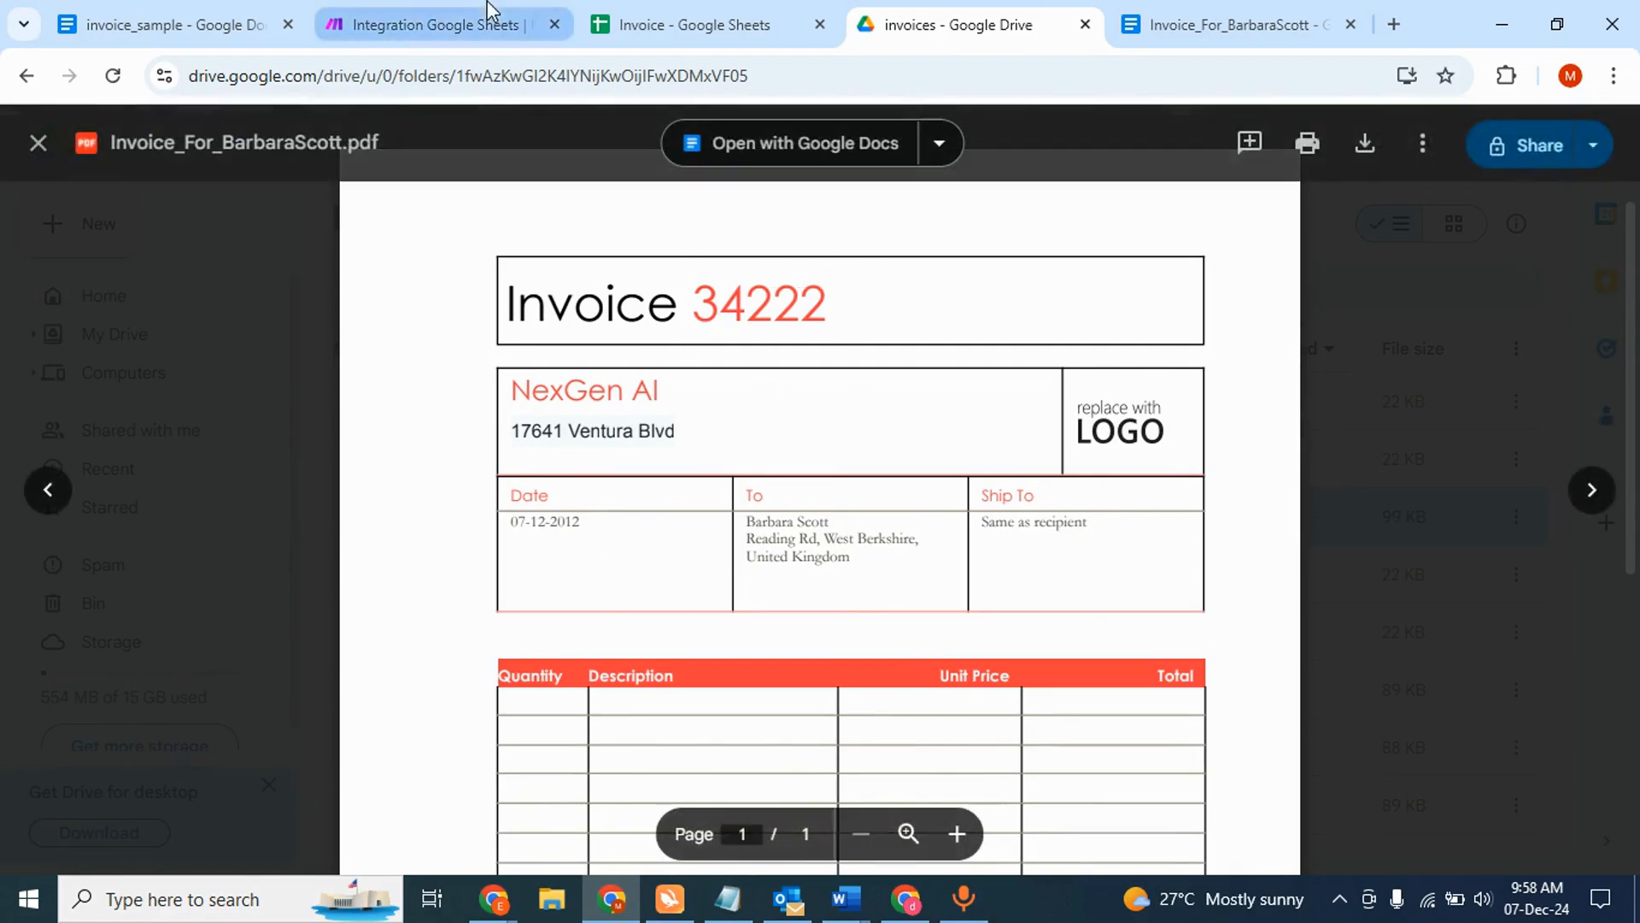
- Back in the Make scenario, add a module after the Google Drive upload and search apps for 'gmail'
click(401, 12)
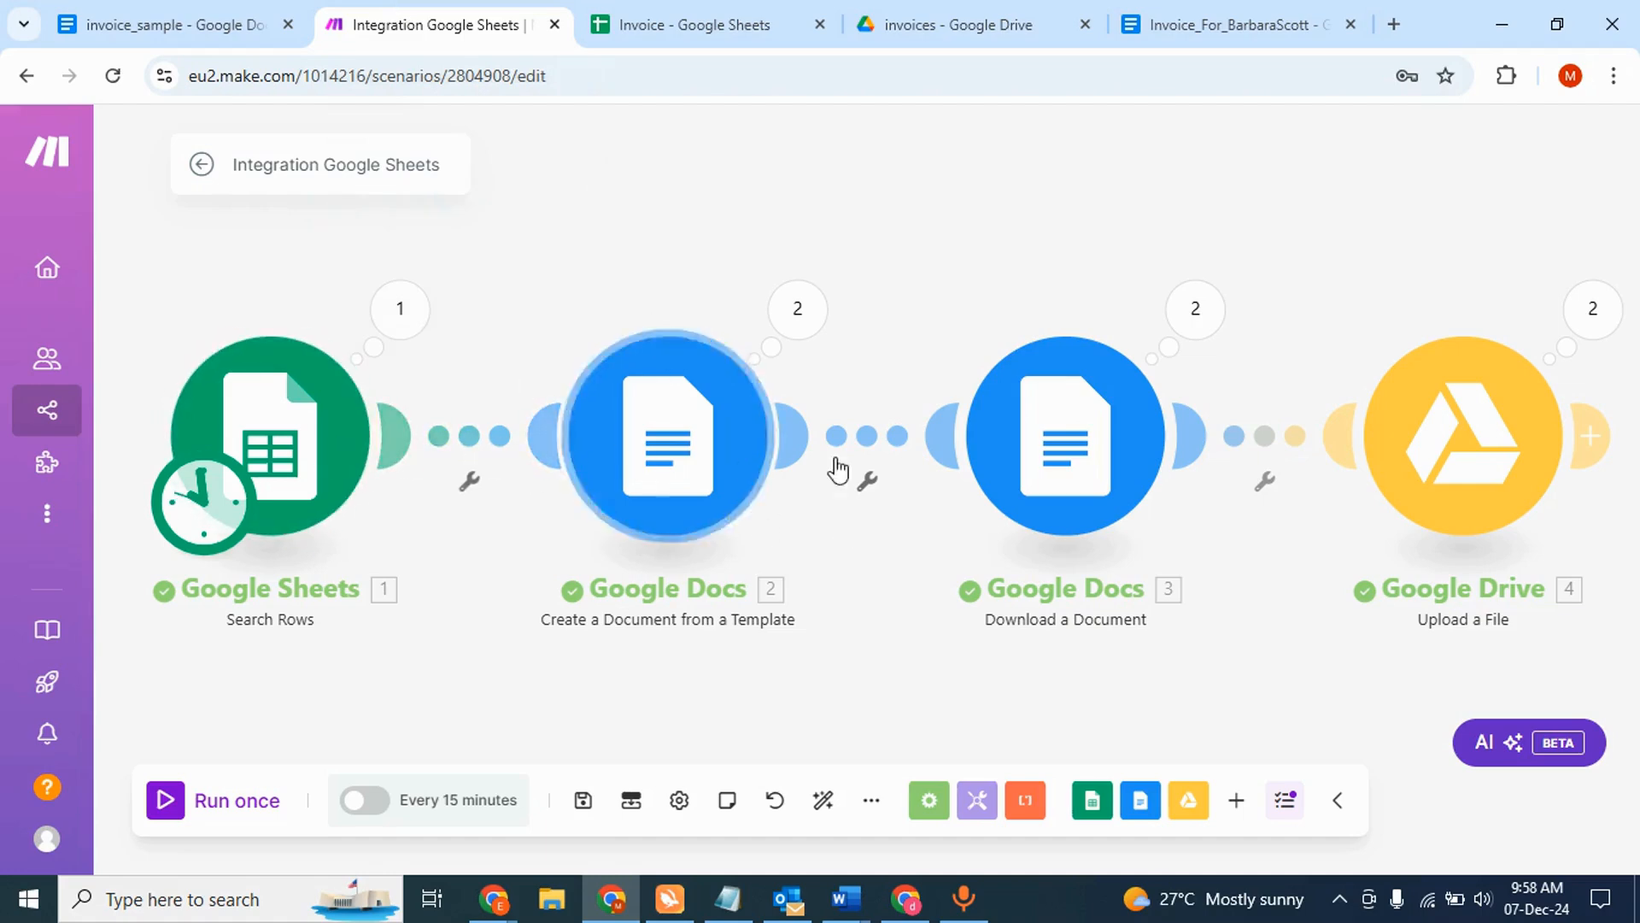
scroll(889, 468, right, 5)
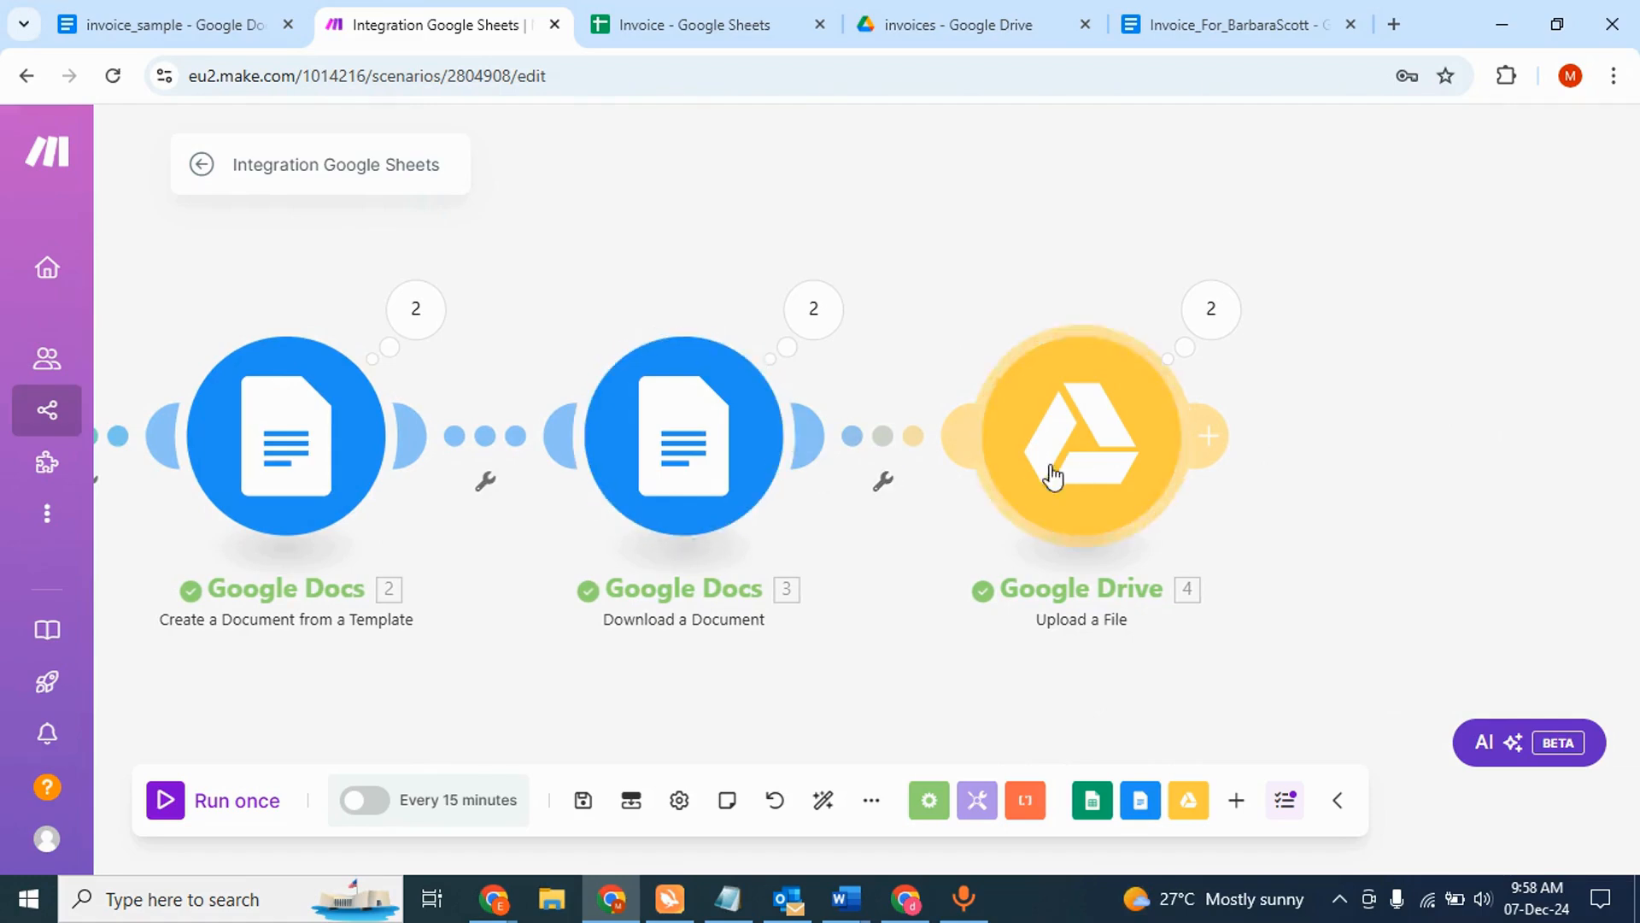
click(1221, 439)
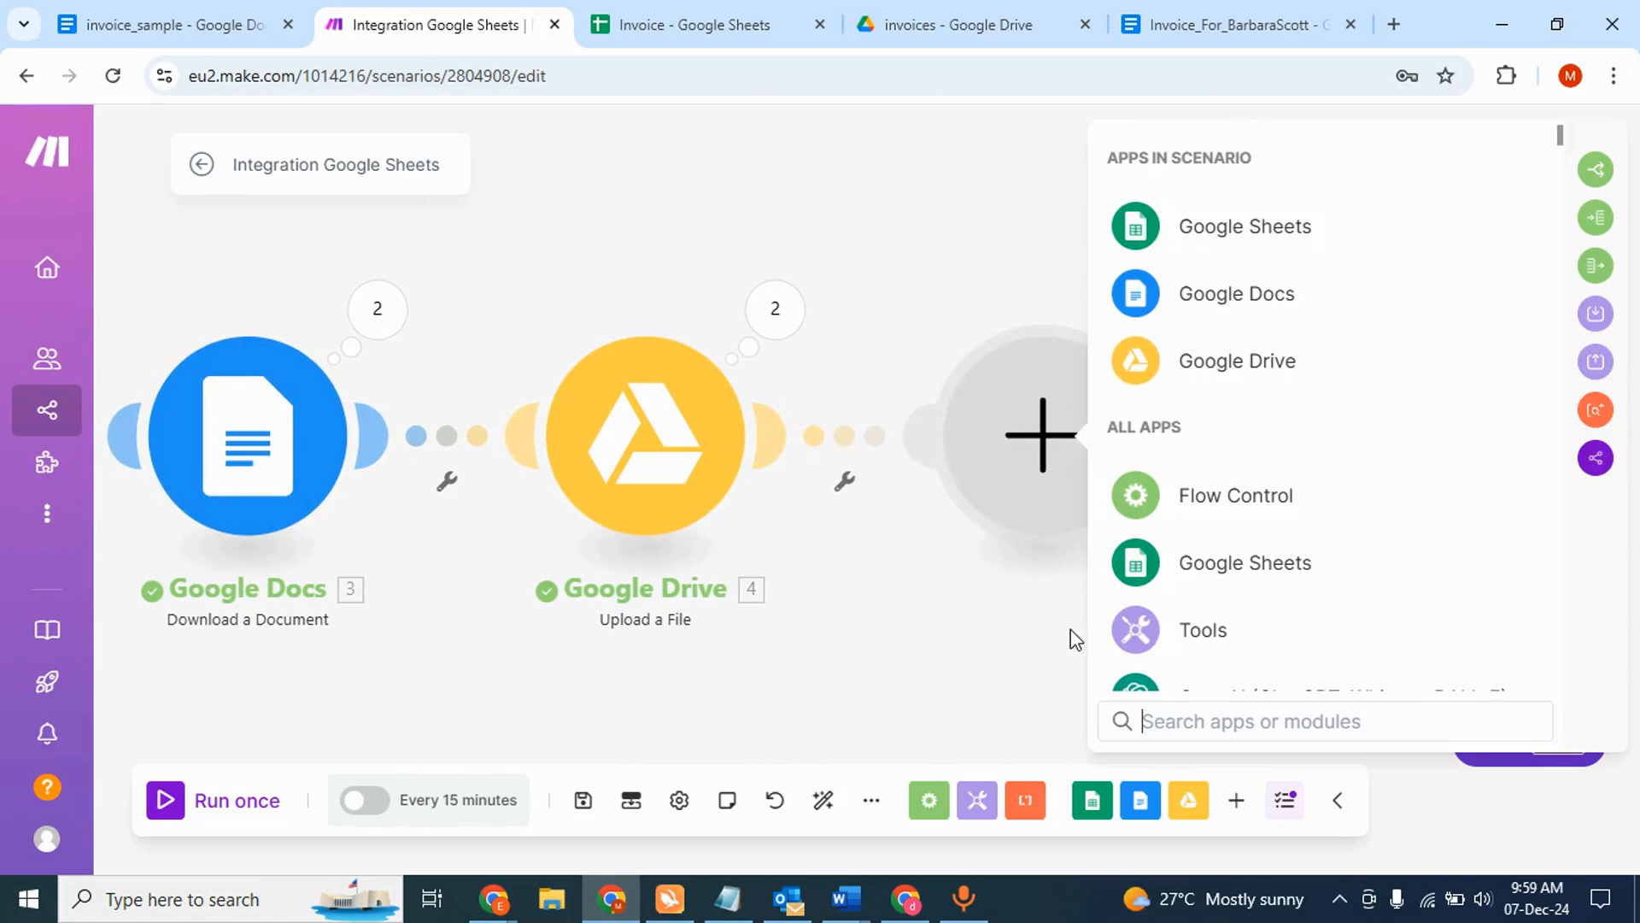
text(gmail)
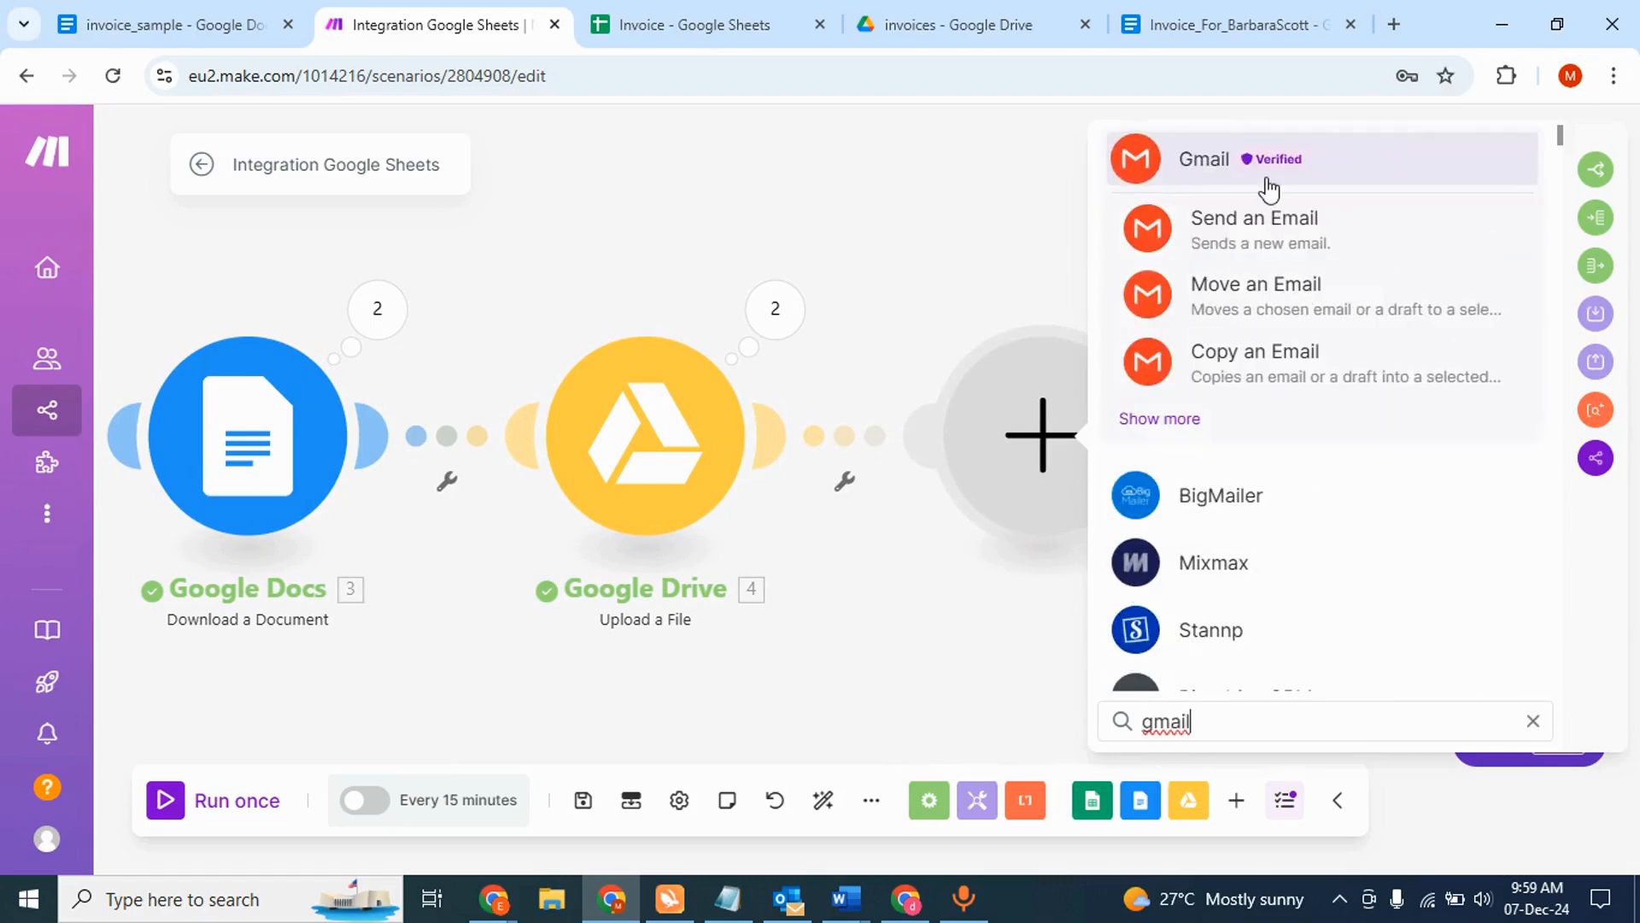
- Add a Gmail Send an Email step with the sheet's Email (C) column as recipient
click(1250, 228)
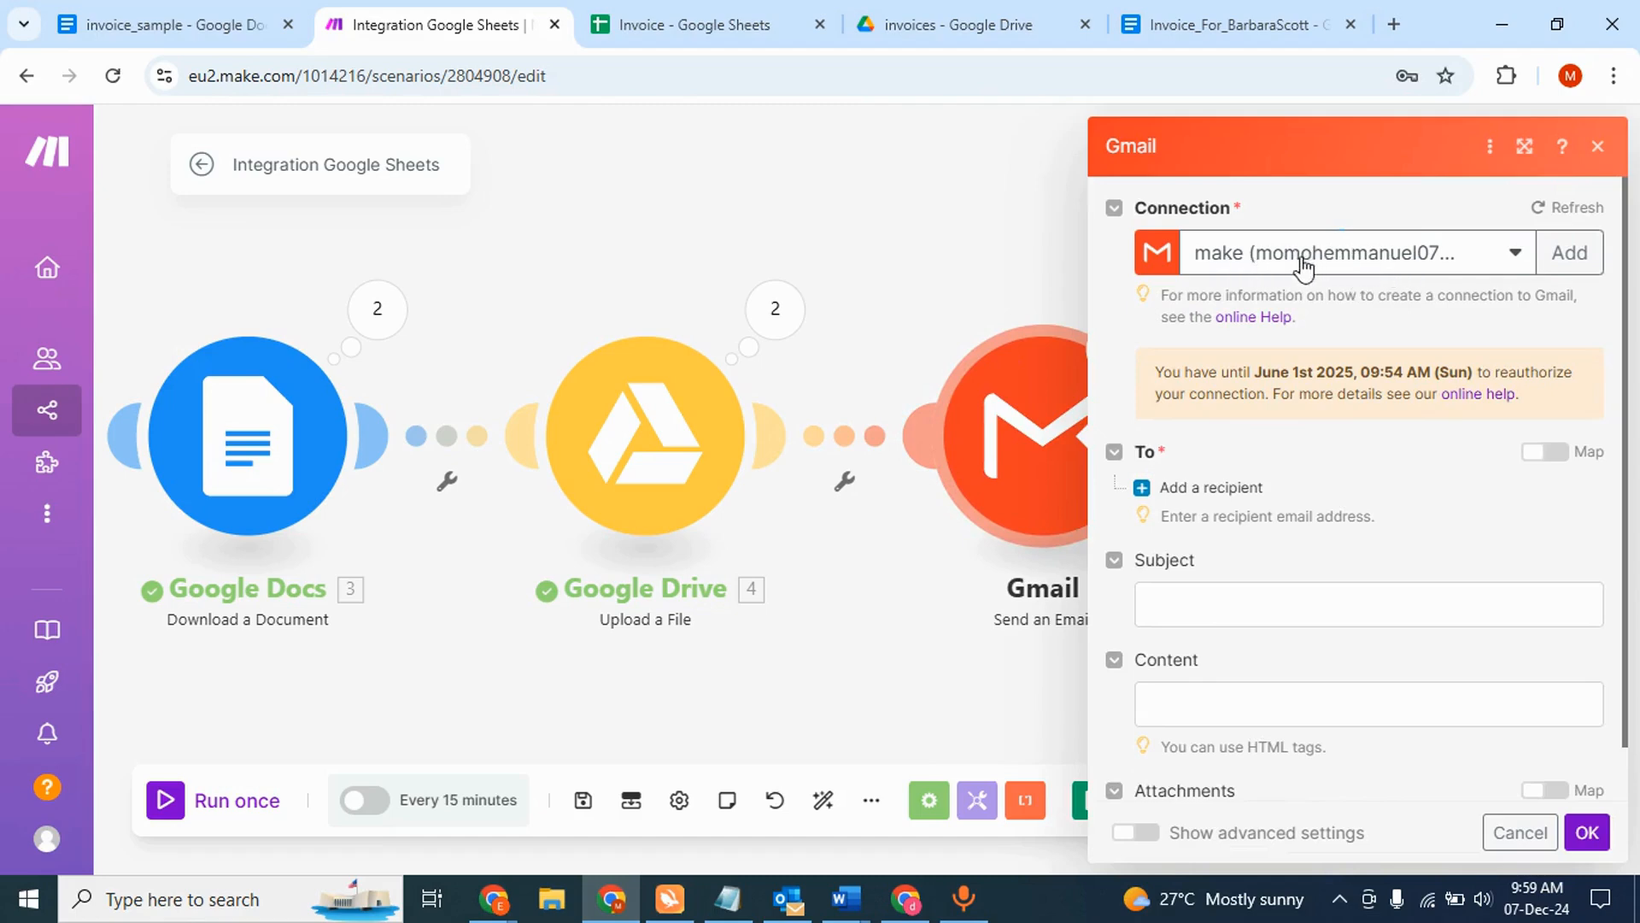
click(1223, 494)
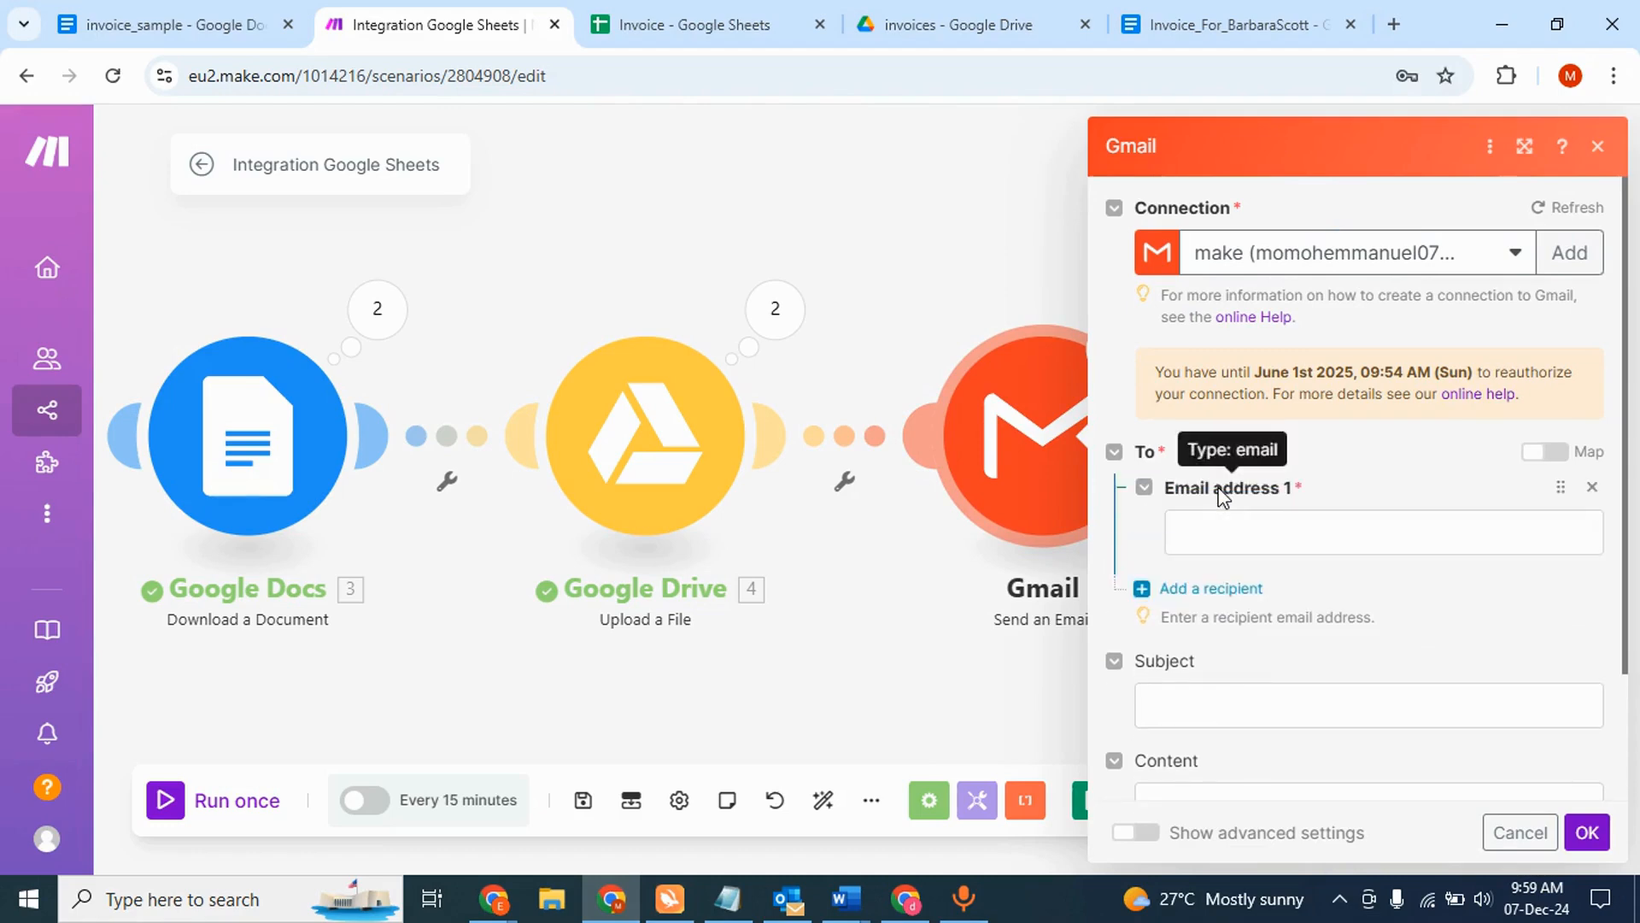
click(1233, 533)
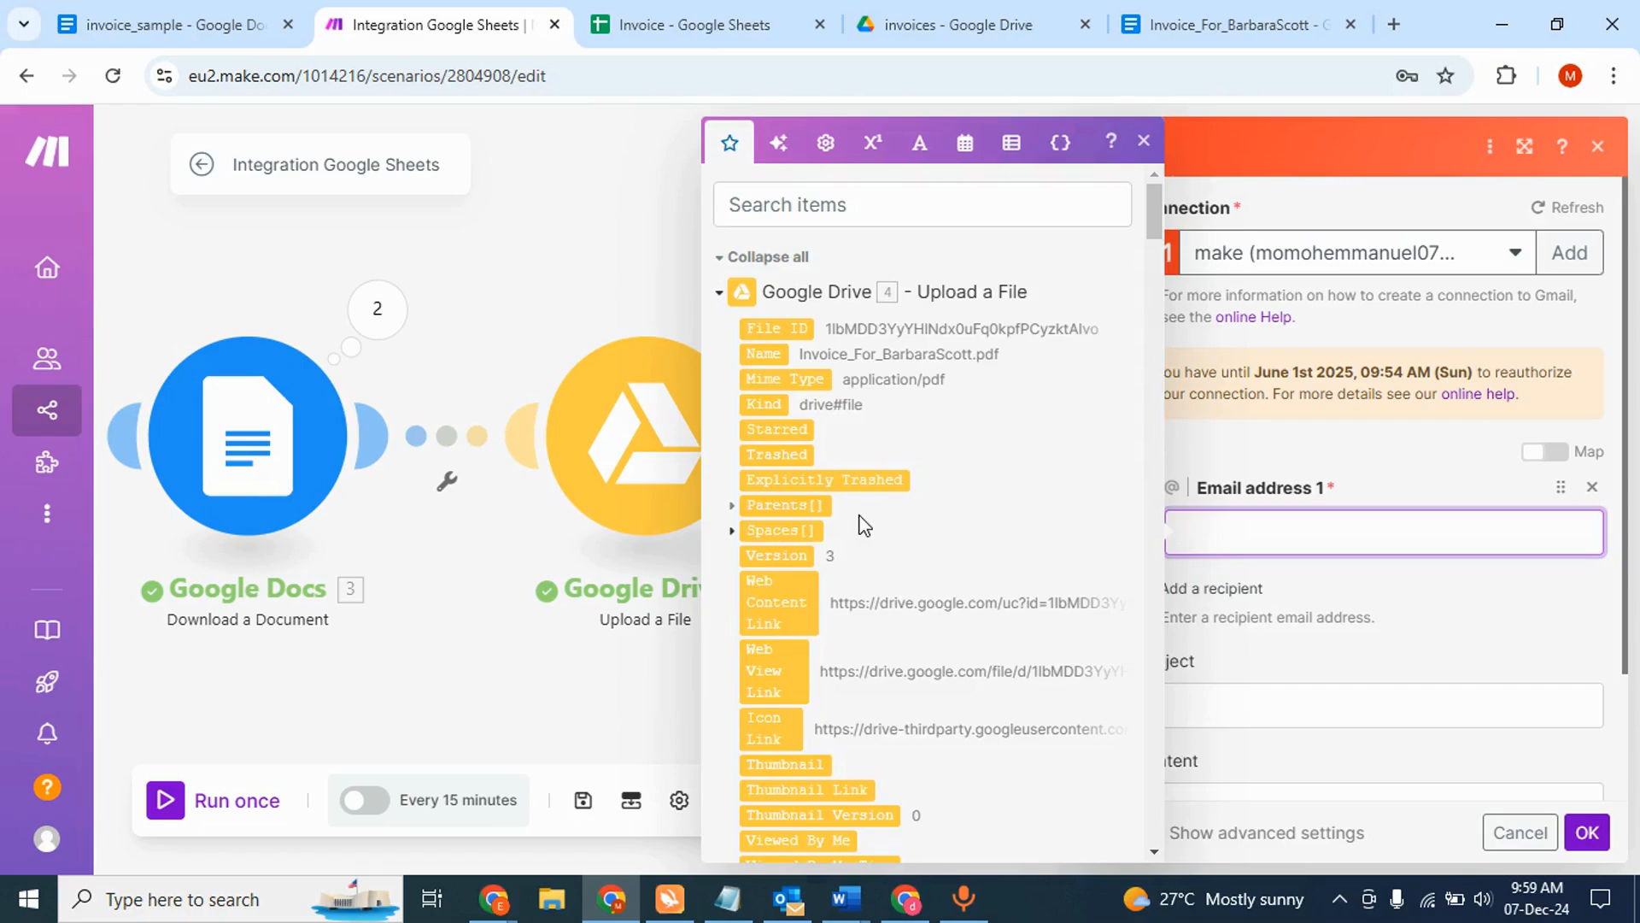
scroll(765, 551, down, 20)
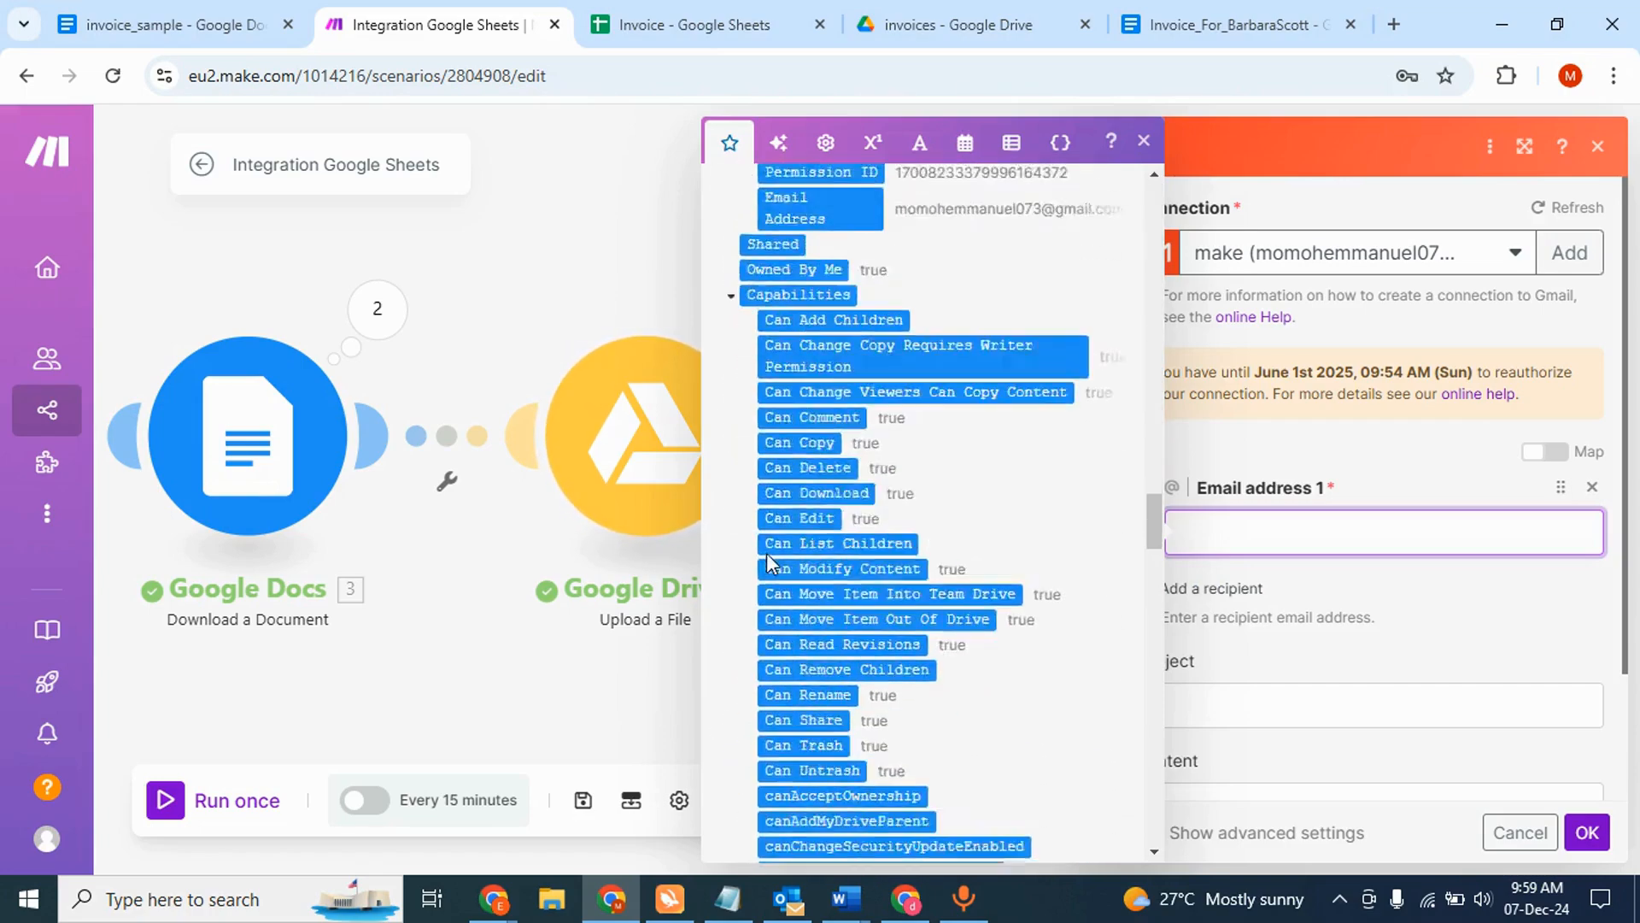
scroll(766, 552, down, 15)
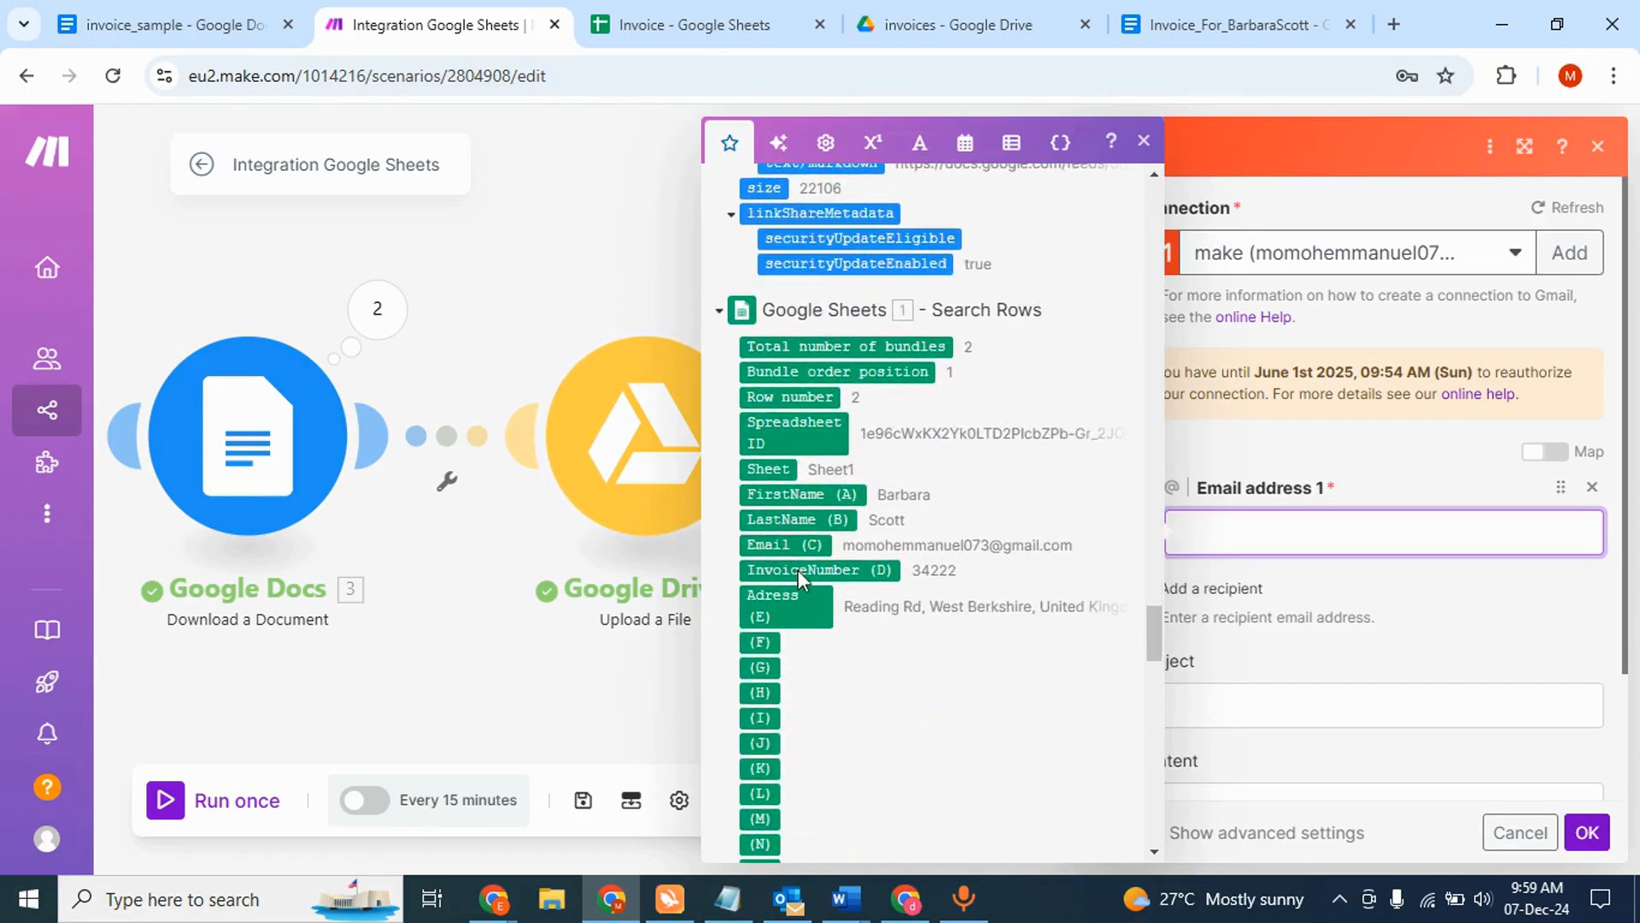
click(790, 545)
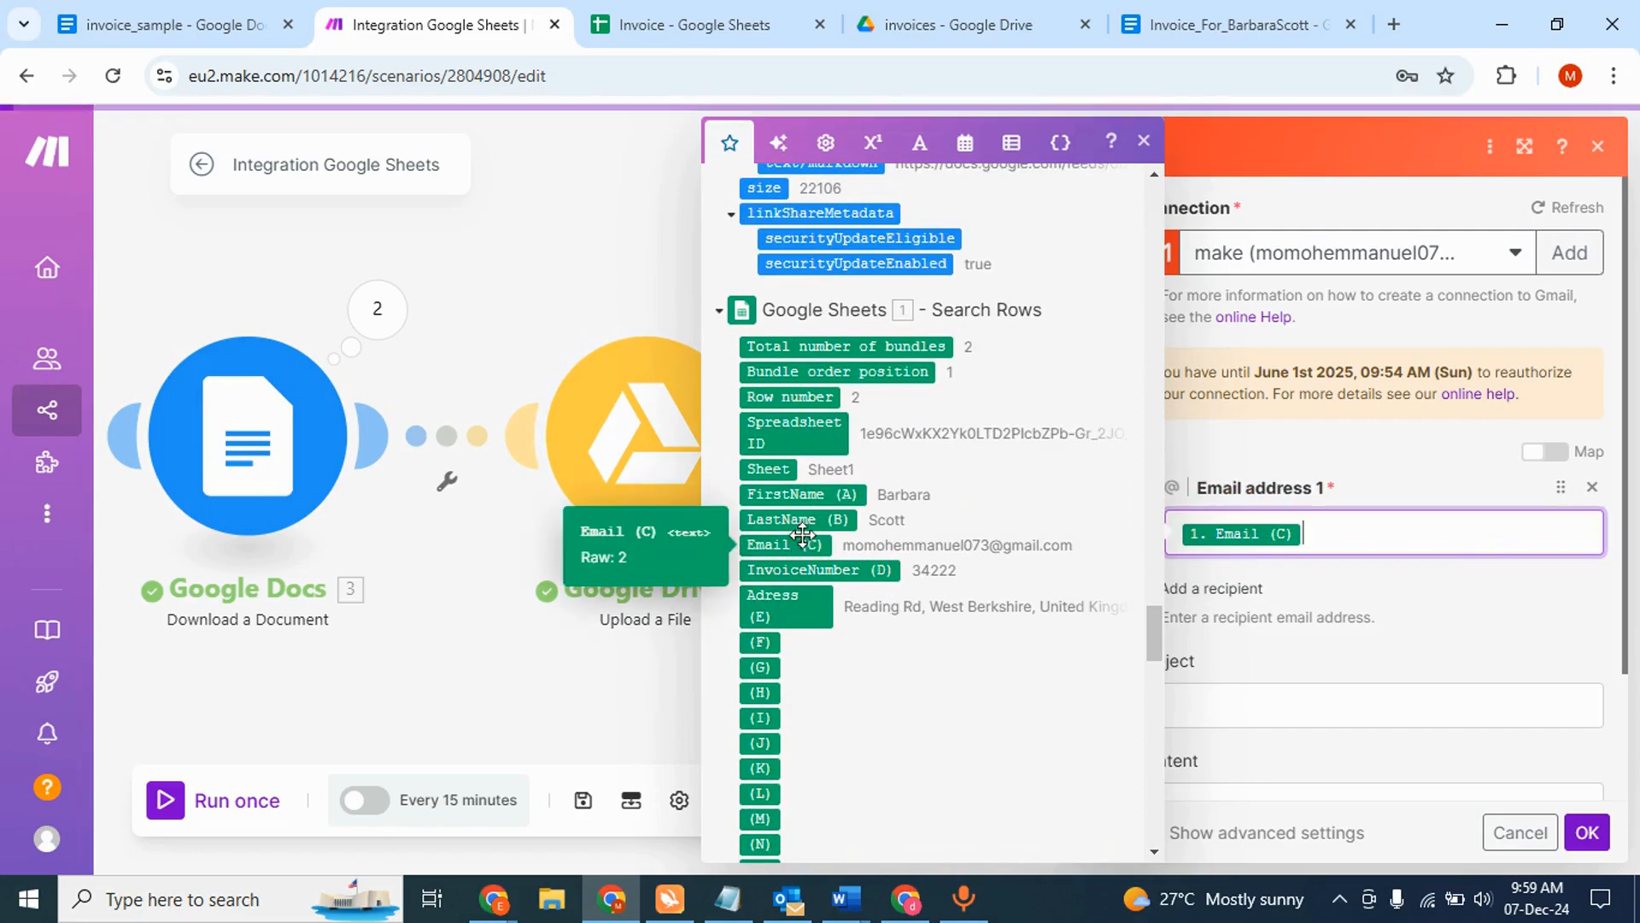
click(1406, 589)
- Set the subject to 'Hi' + FirstName (A) + LastName (B) + 'Your Invoice is ready!!'
click(1299, 707)
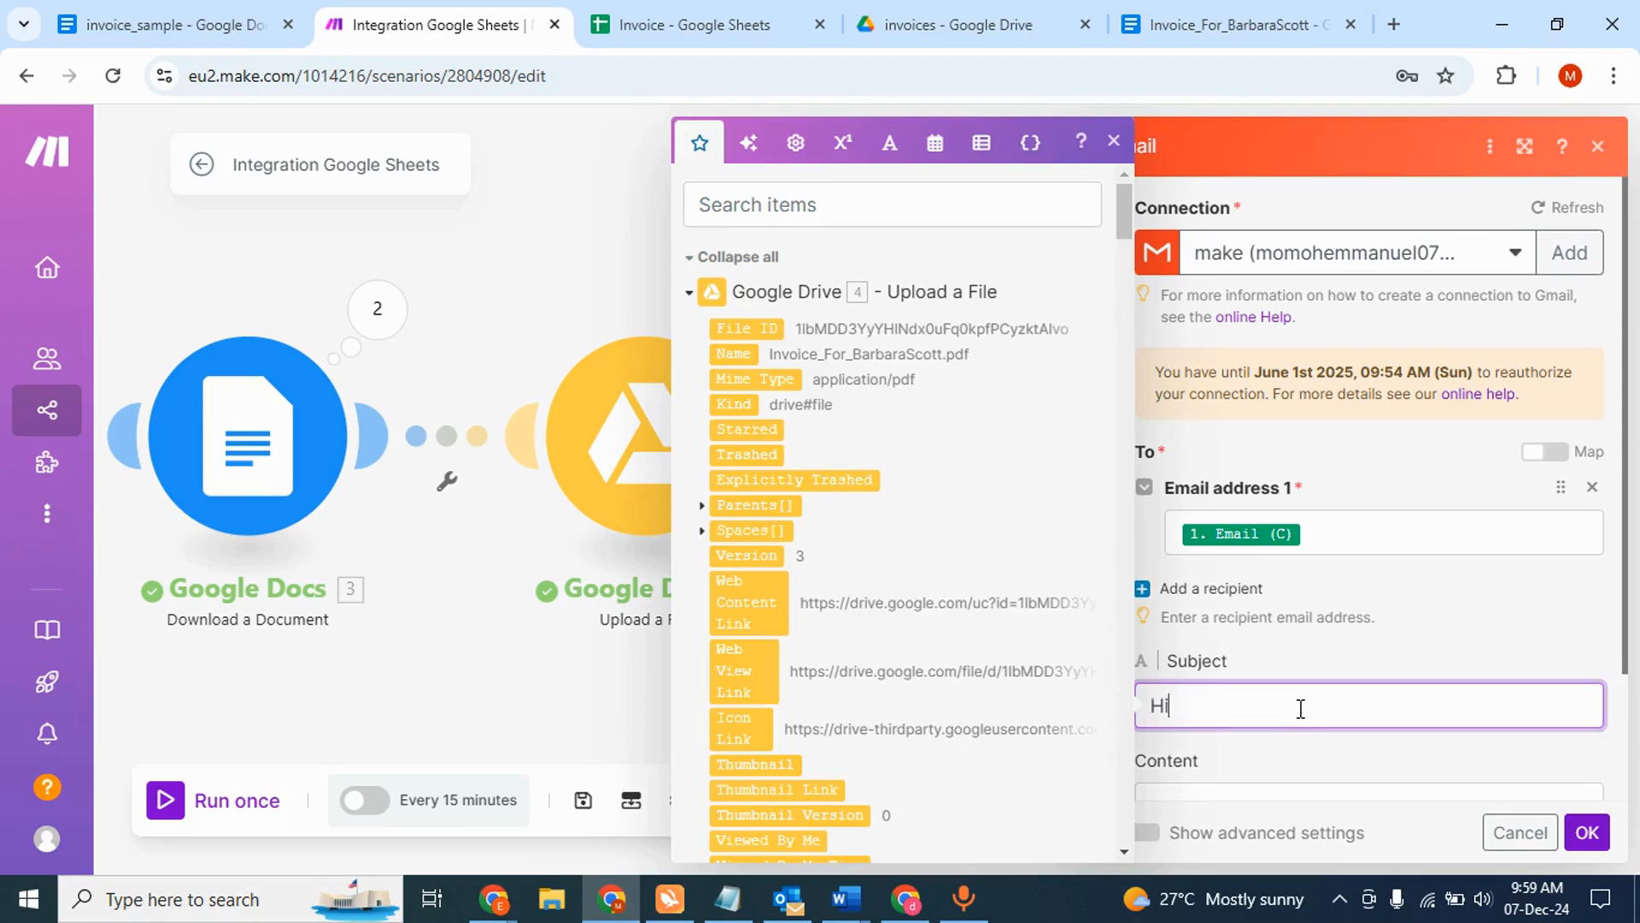
scroll(997, 602, down, 20)
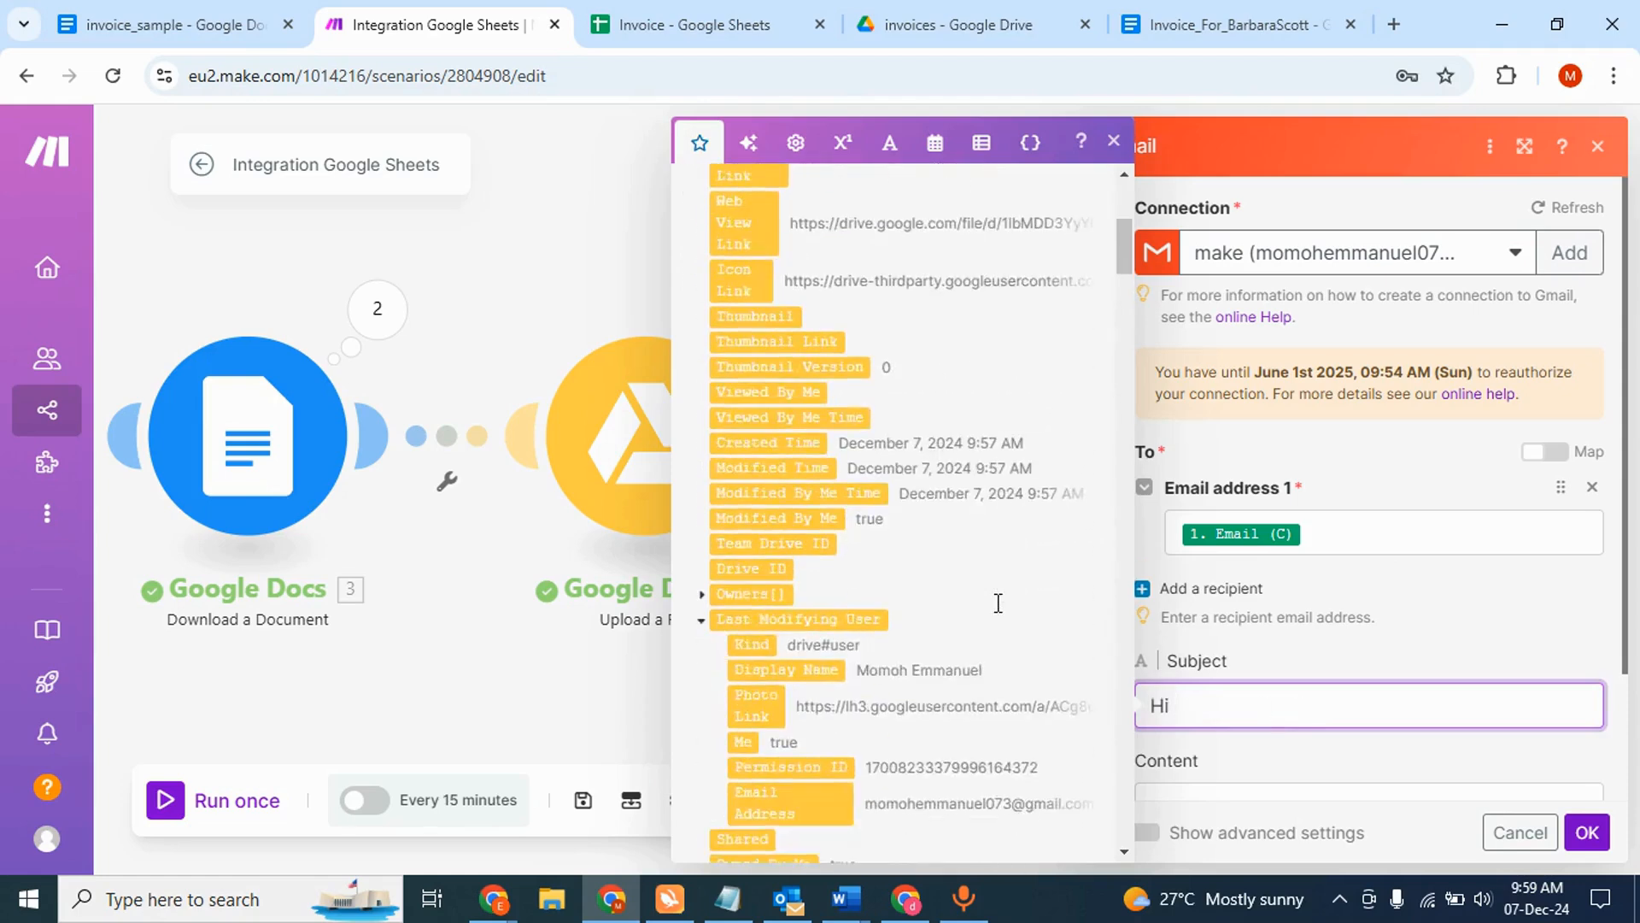
scroll(998, 602, down, 15)
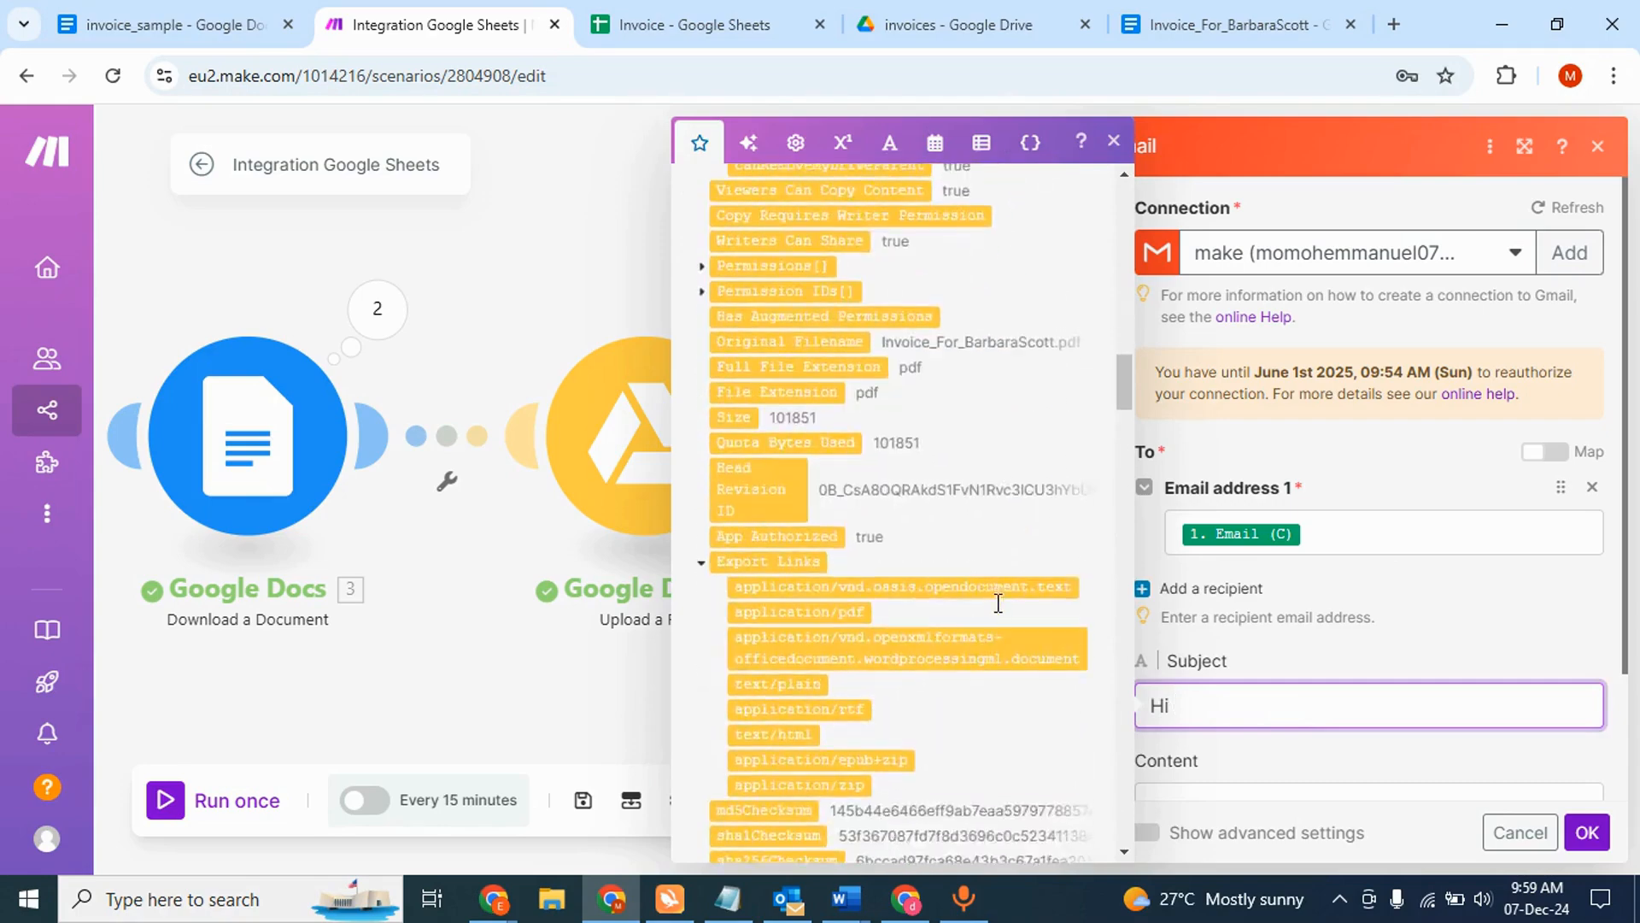
scroll(937, 614, down, 15)
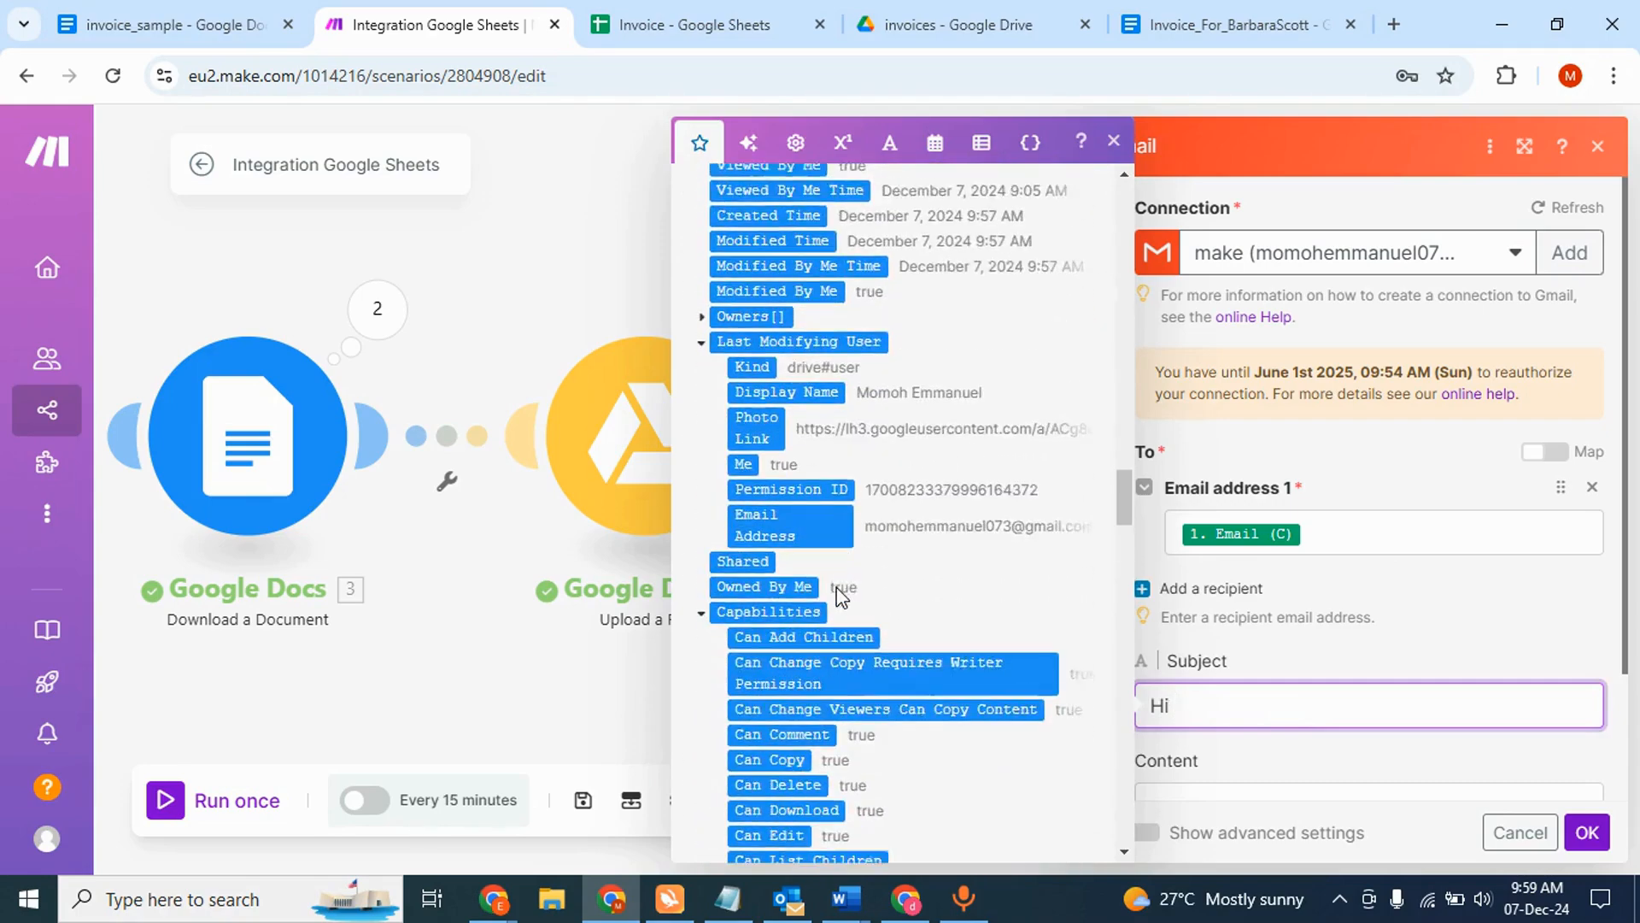
scroll(837, 586, down, 15)
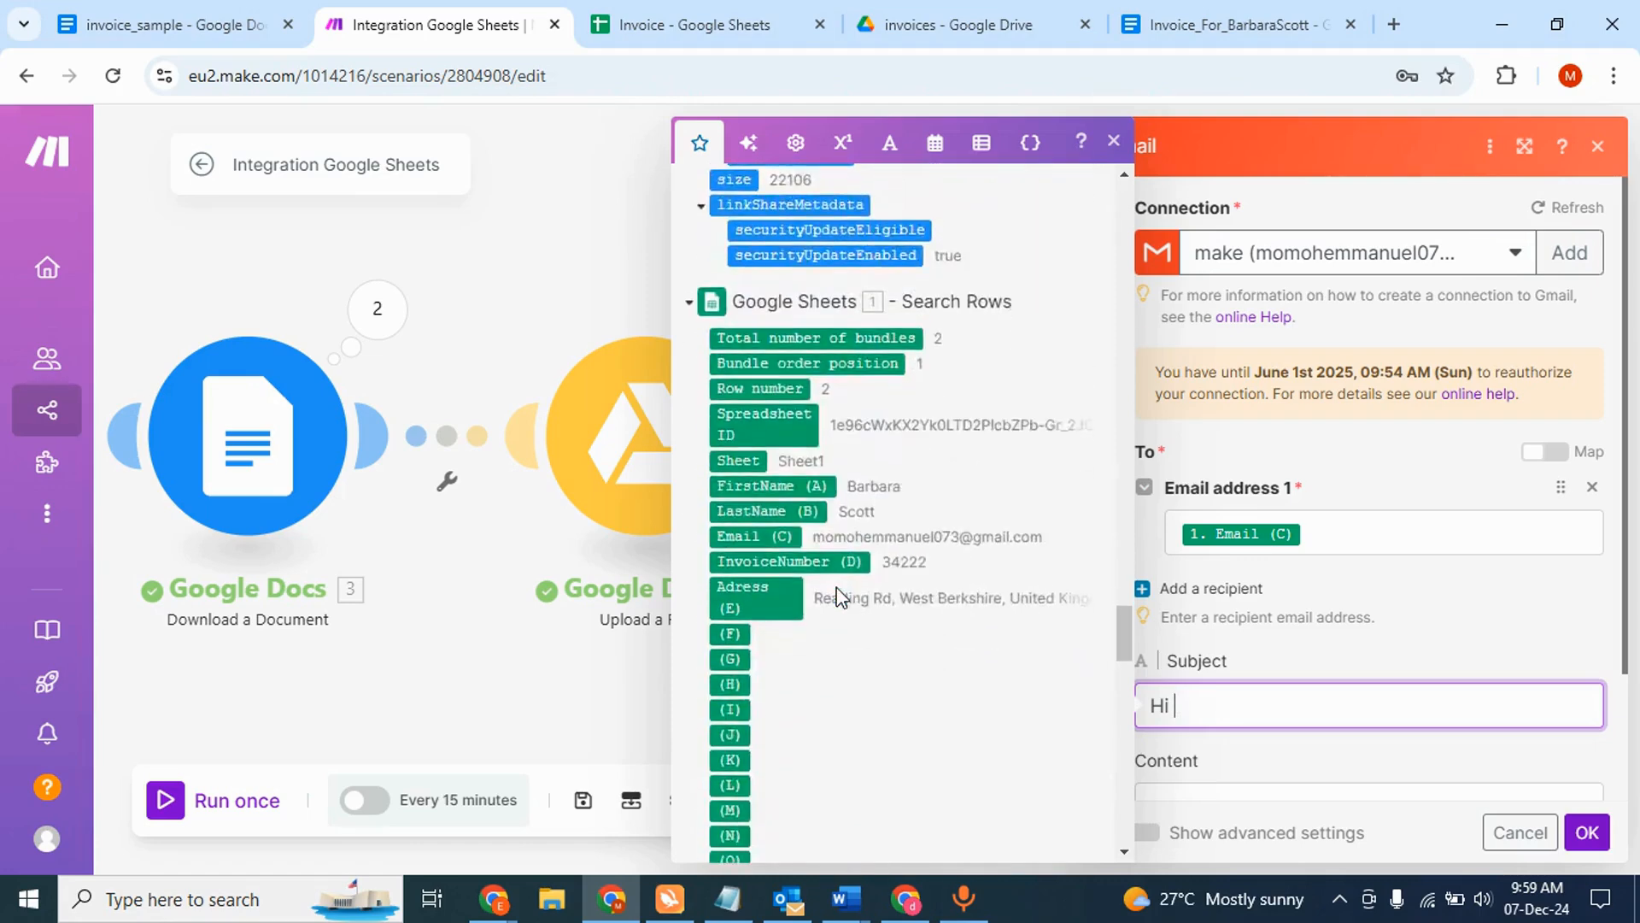
click(794, 502)
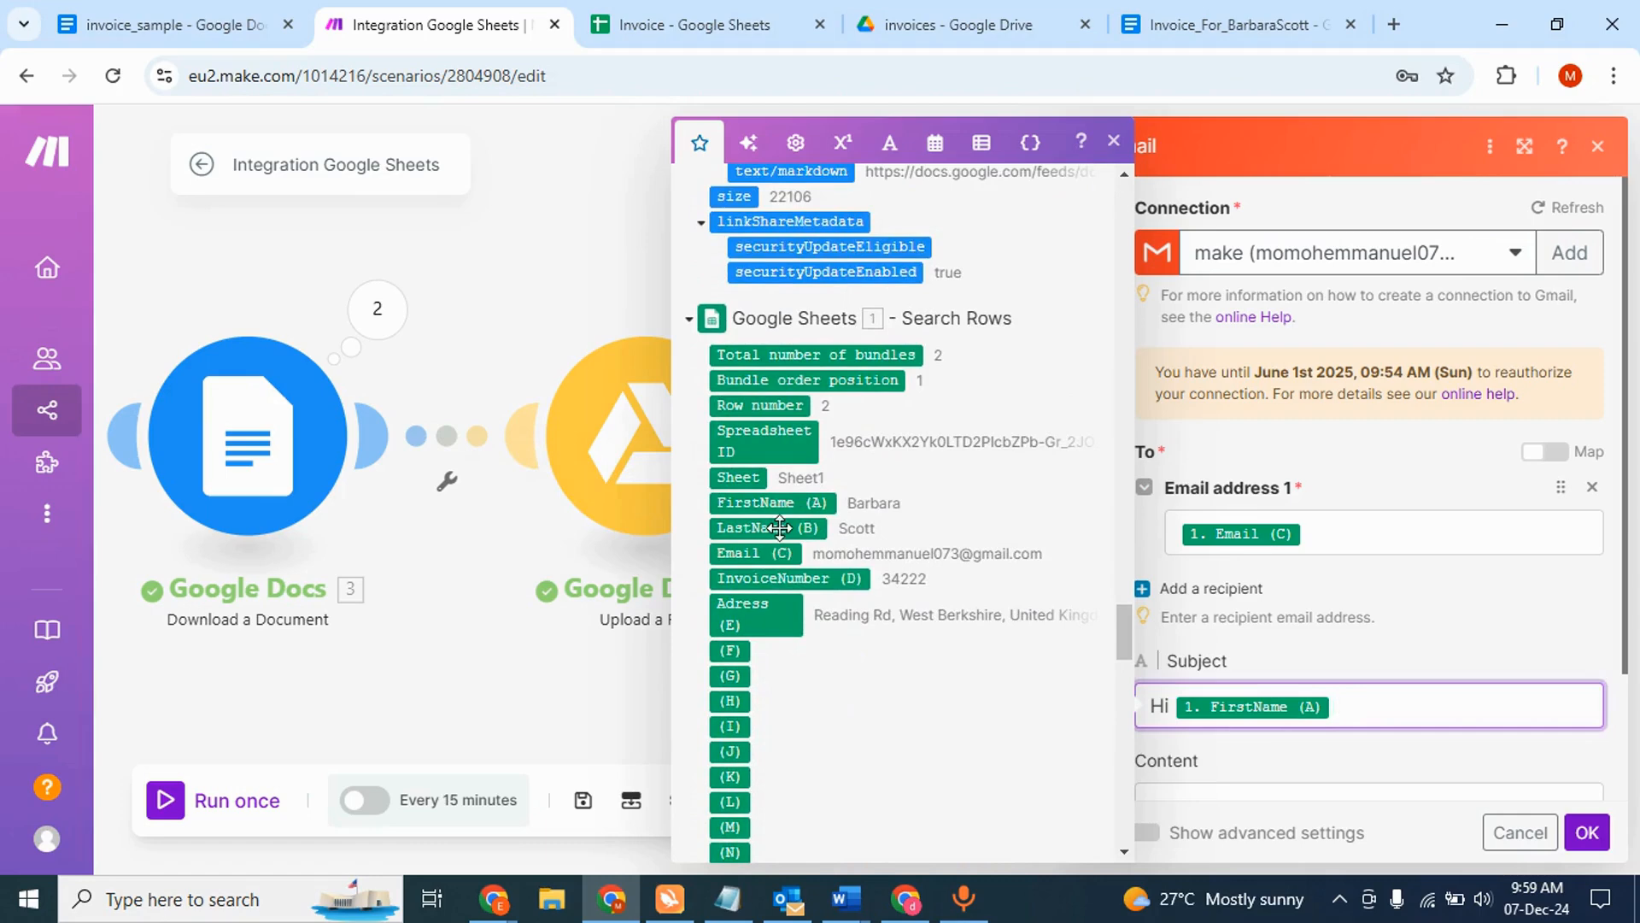
click(773, 527)
text(Y)
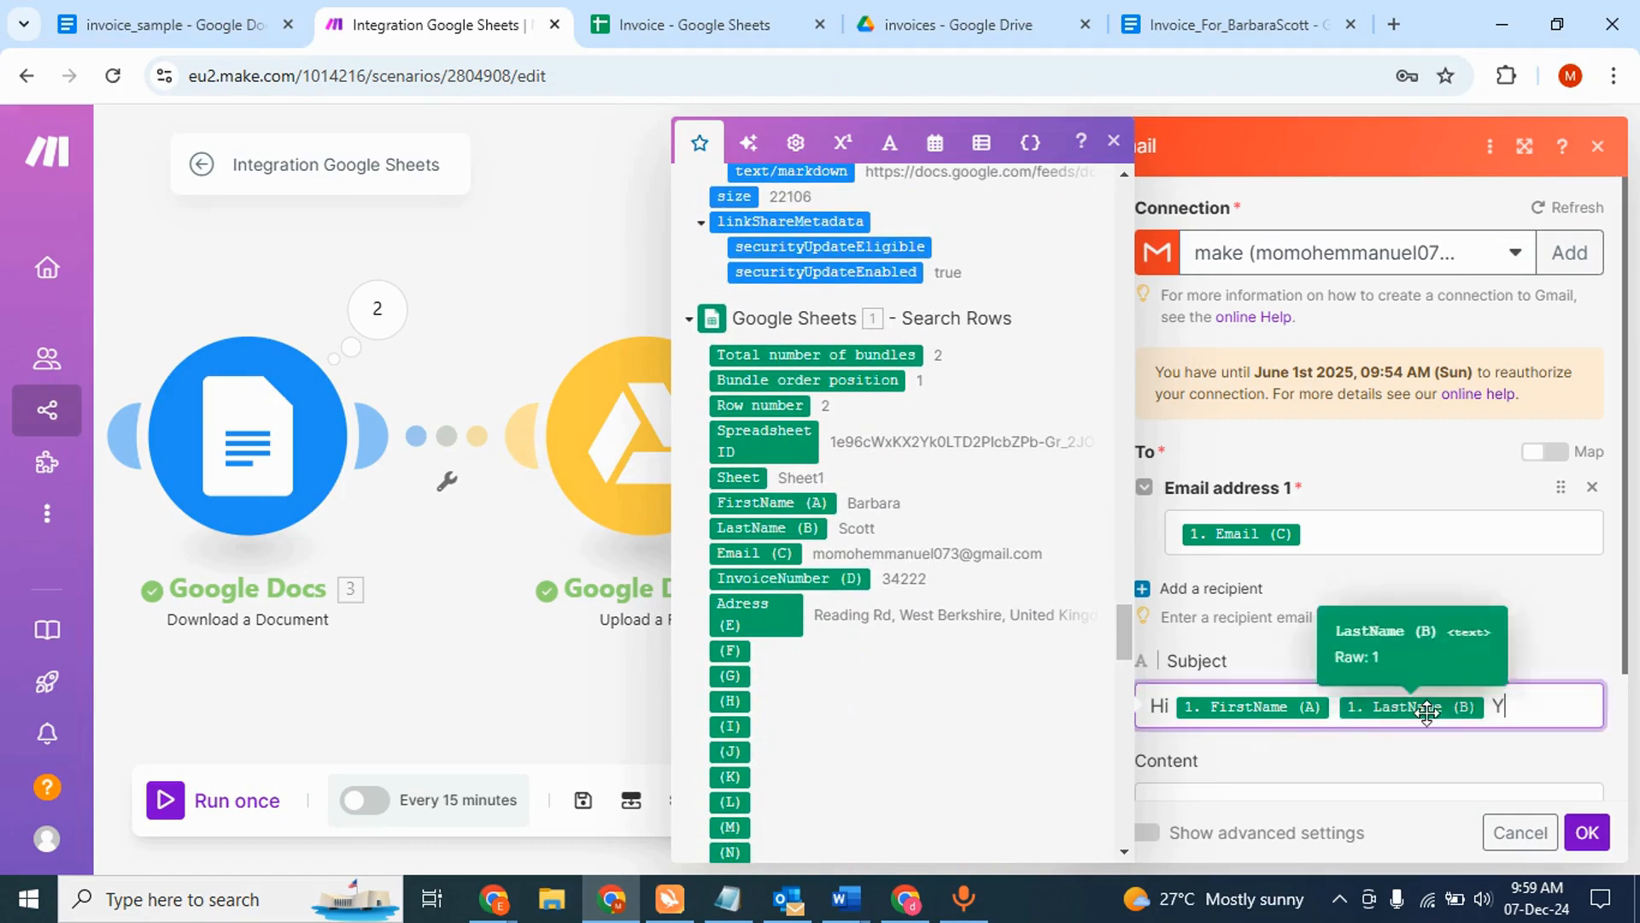
text(our Invoice is read)
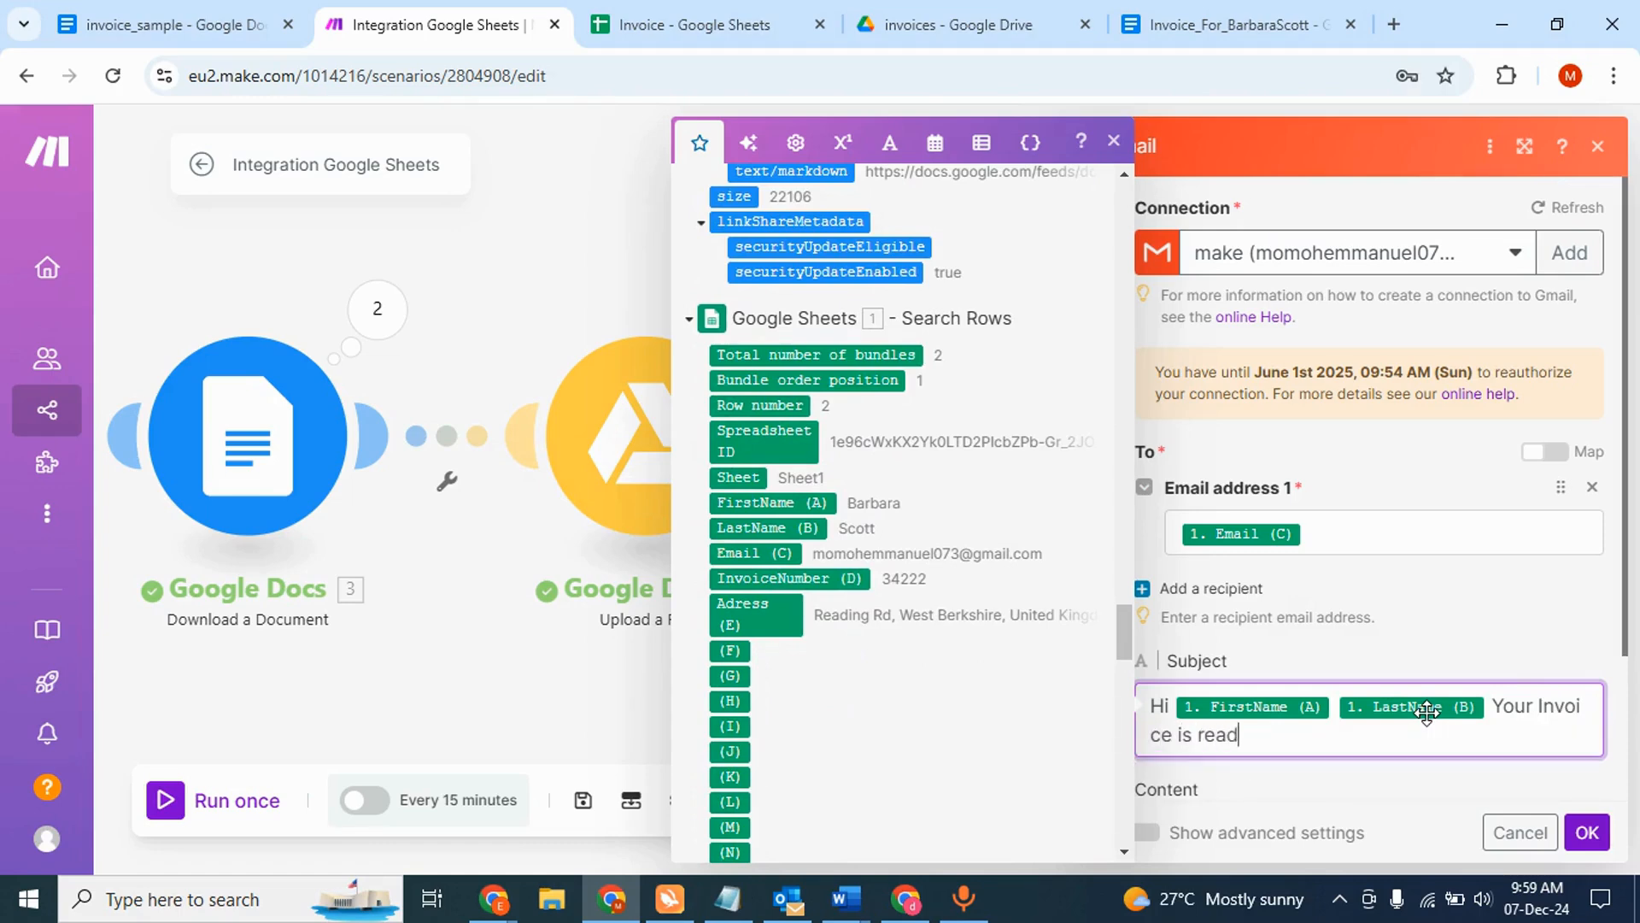
text(y!!)
scroll(1347, 629, down, 2)
- Write the body 'Hey FirstName LastName. Your invoice is ready…waiting for your payment. Thanks'
click(1288, 669)
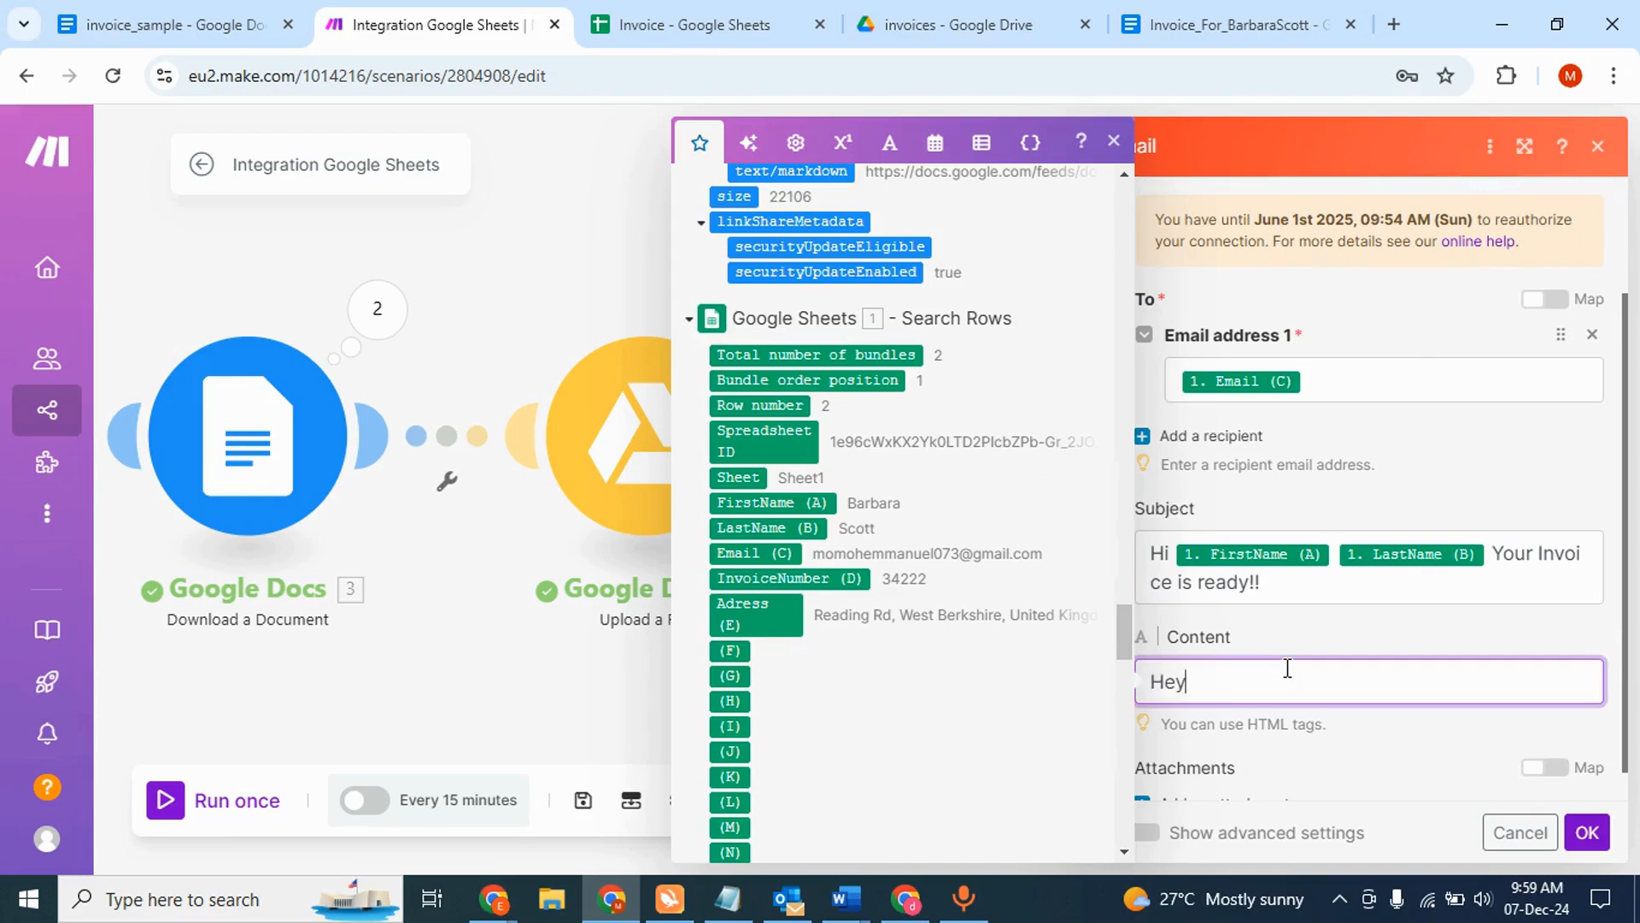
text(Hey)
click(787, 502)
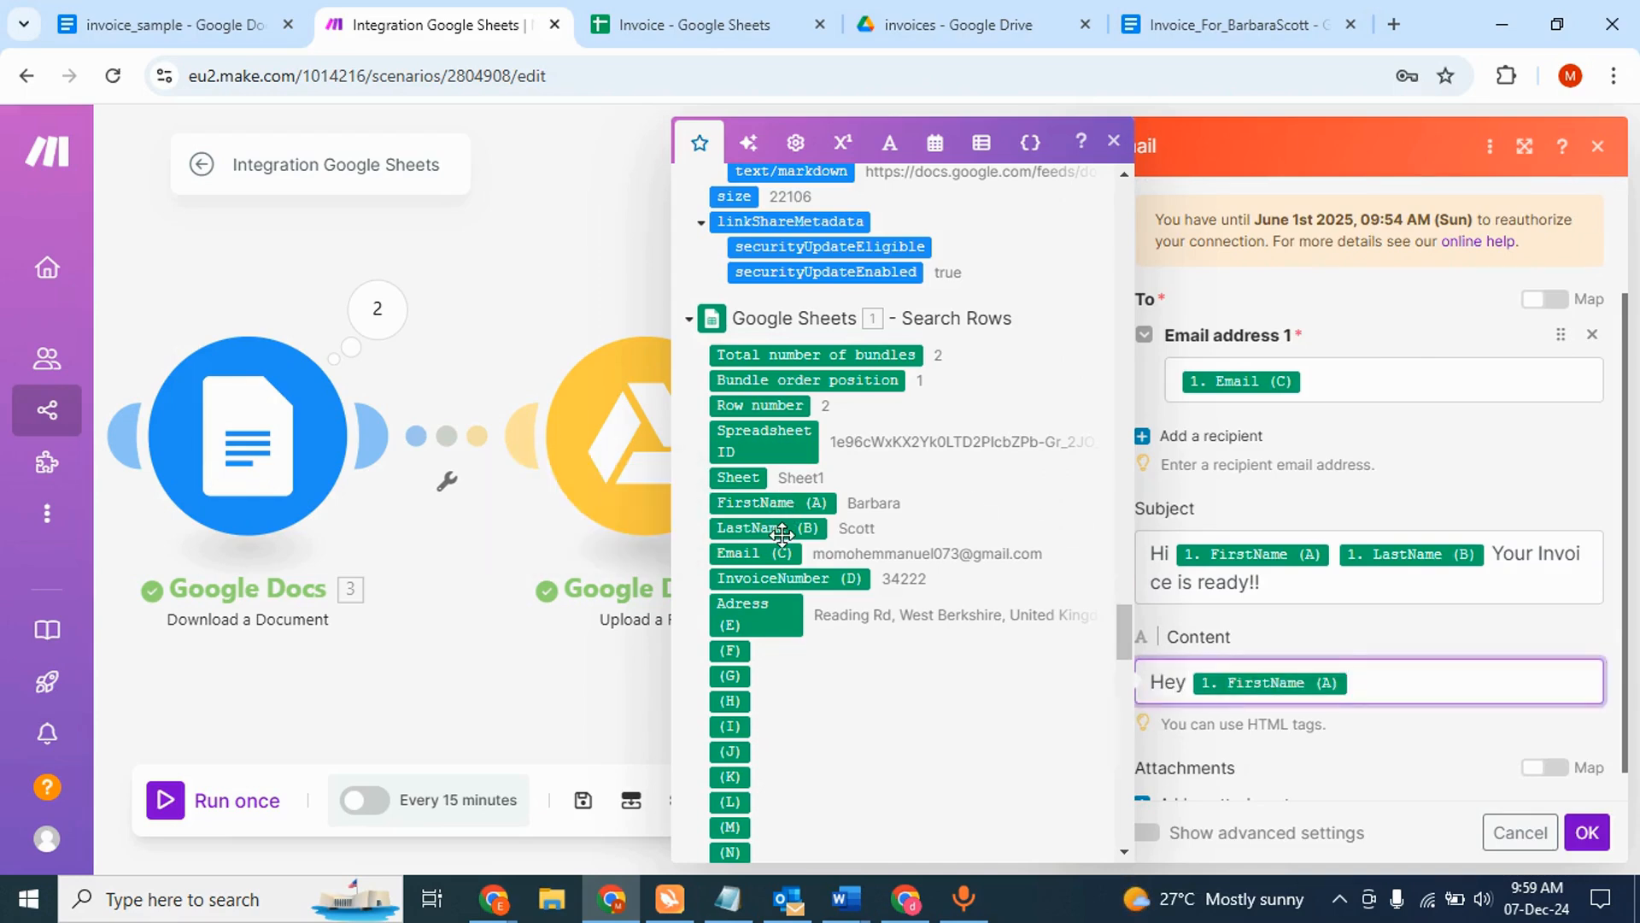
click(783, 528)
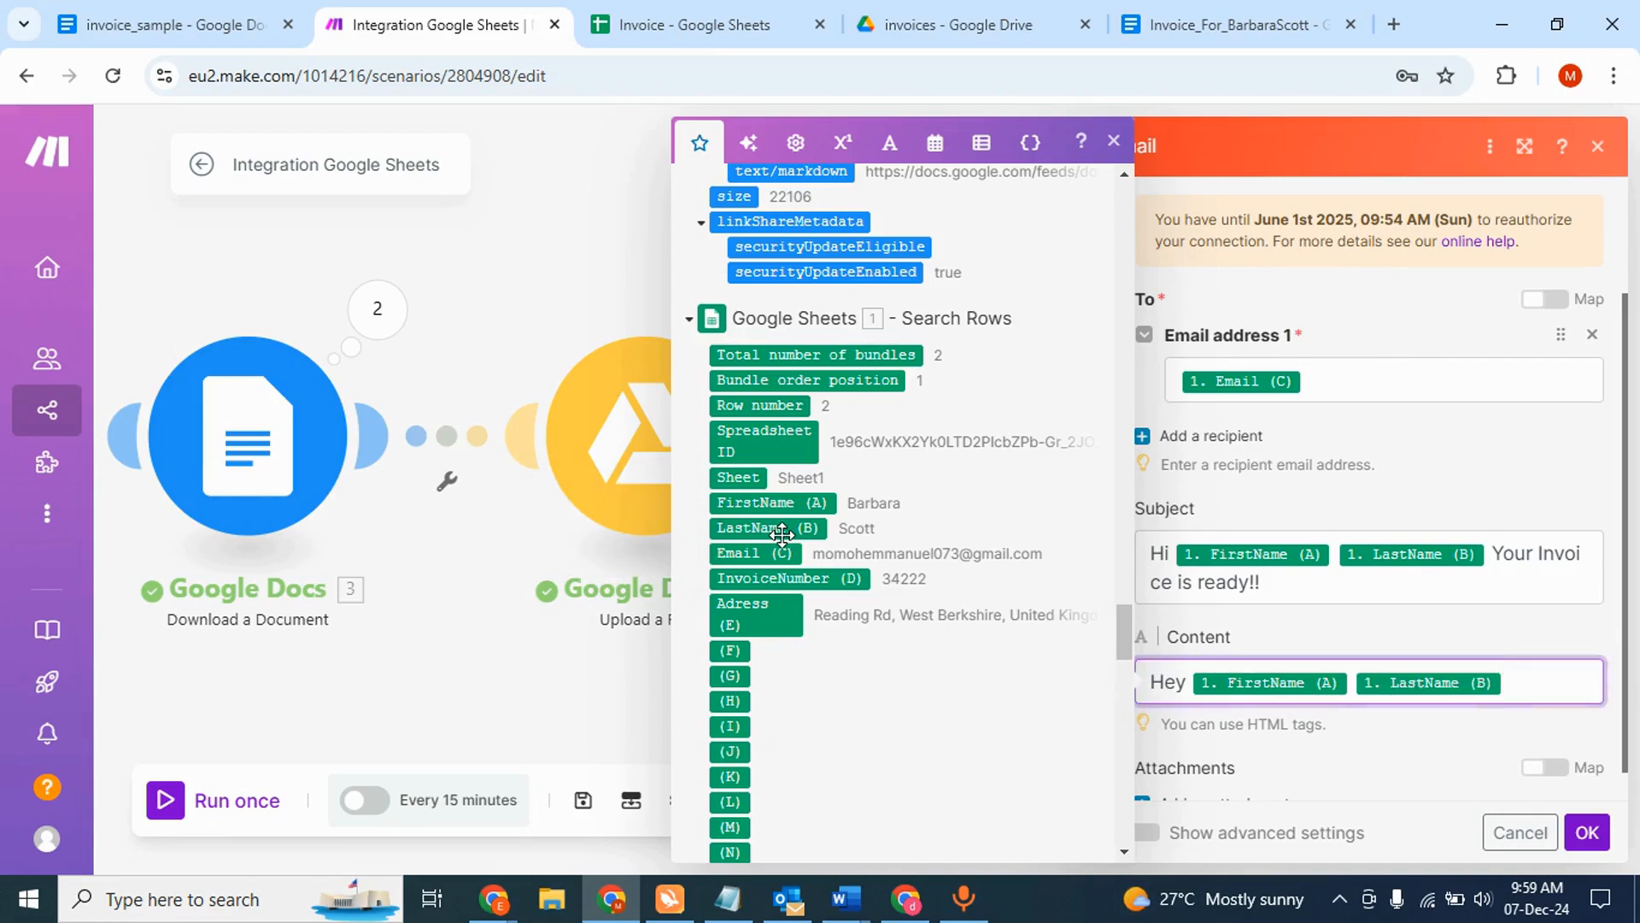
text(. Your invoice is ready. Please find attached, I'll be wai)
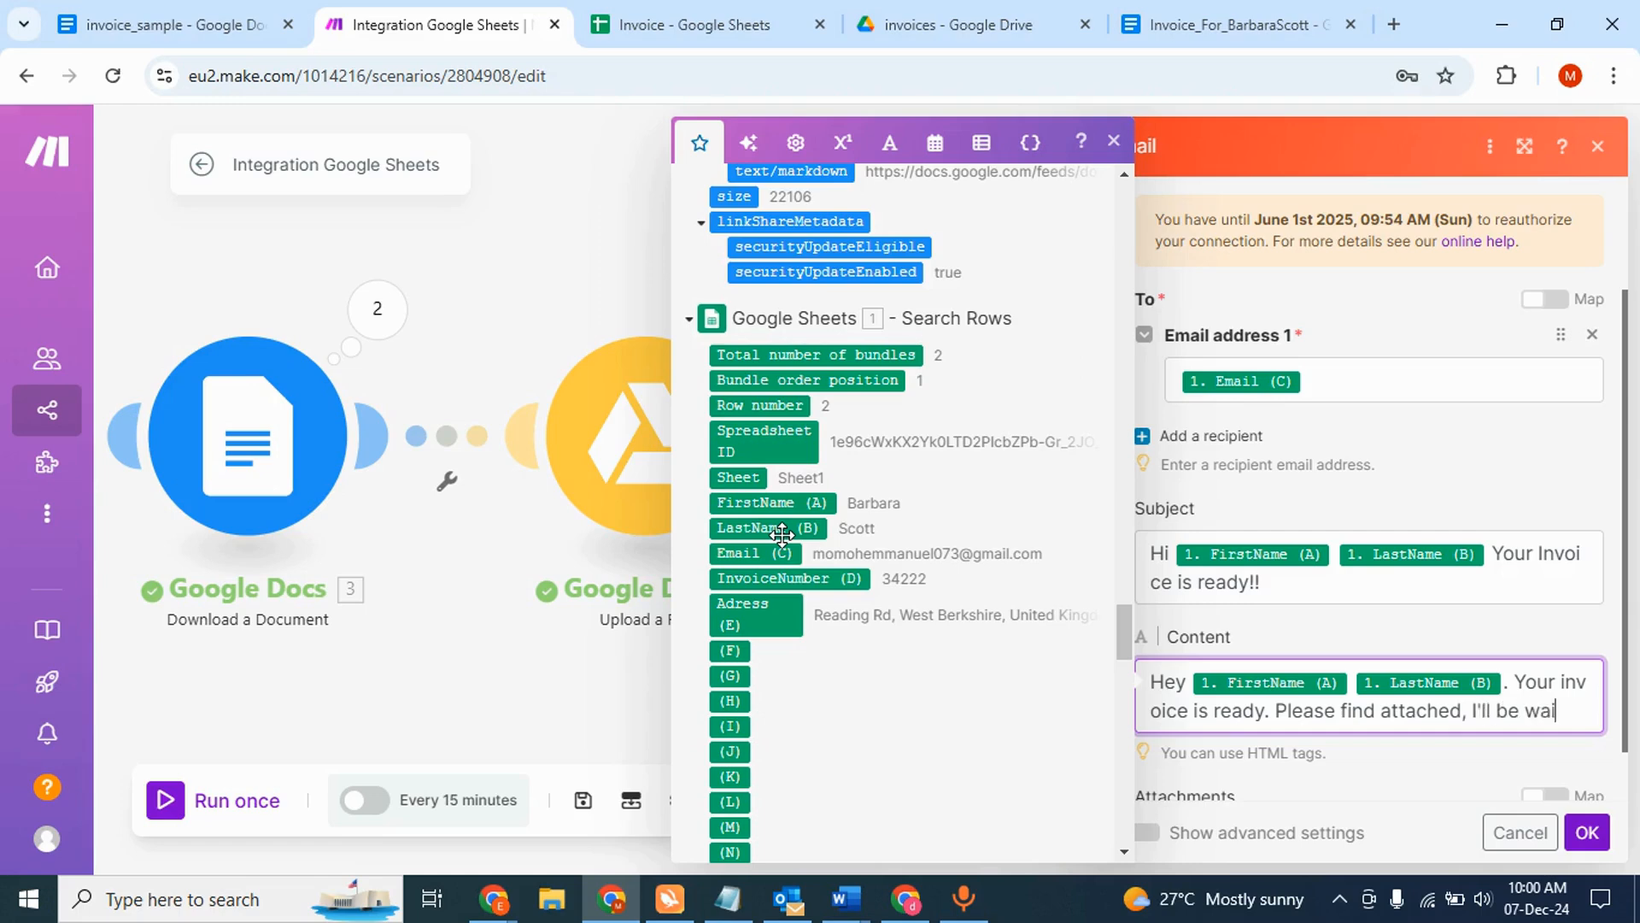
text(ting for yo)
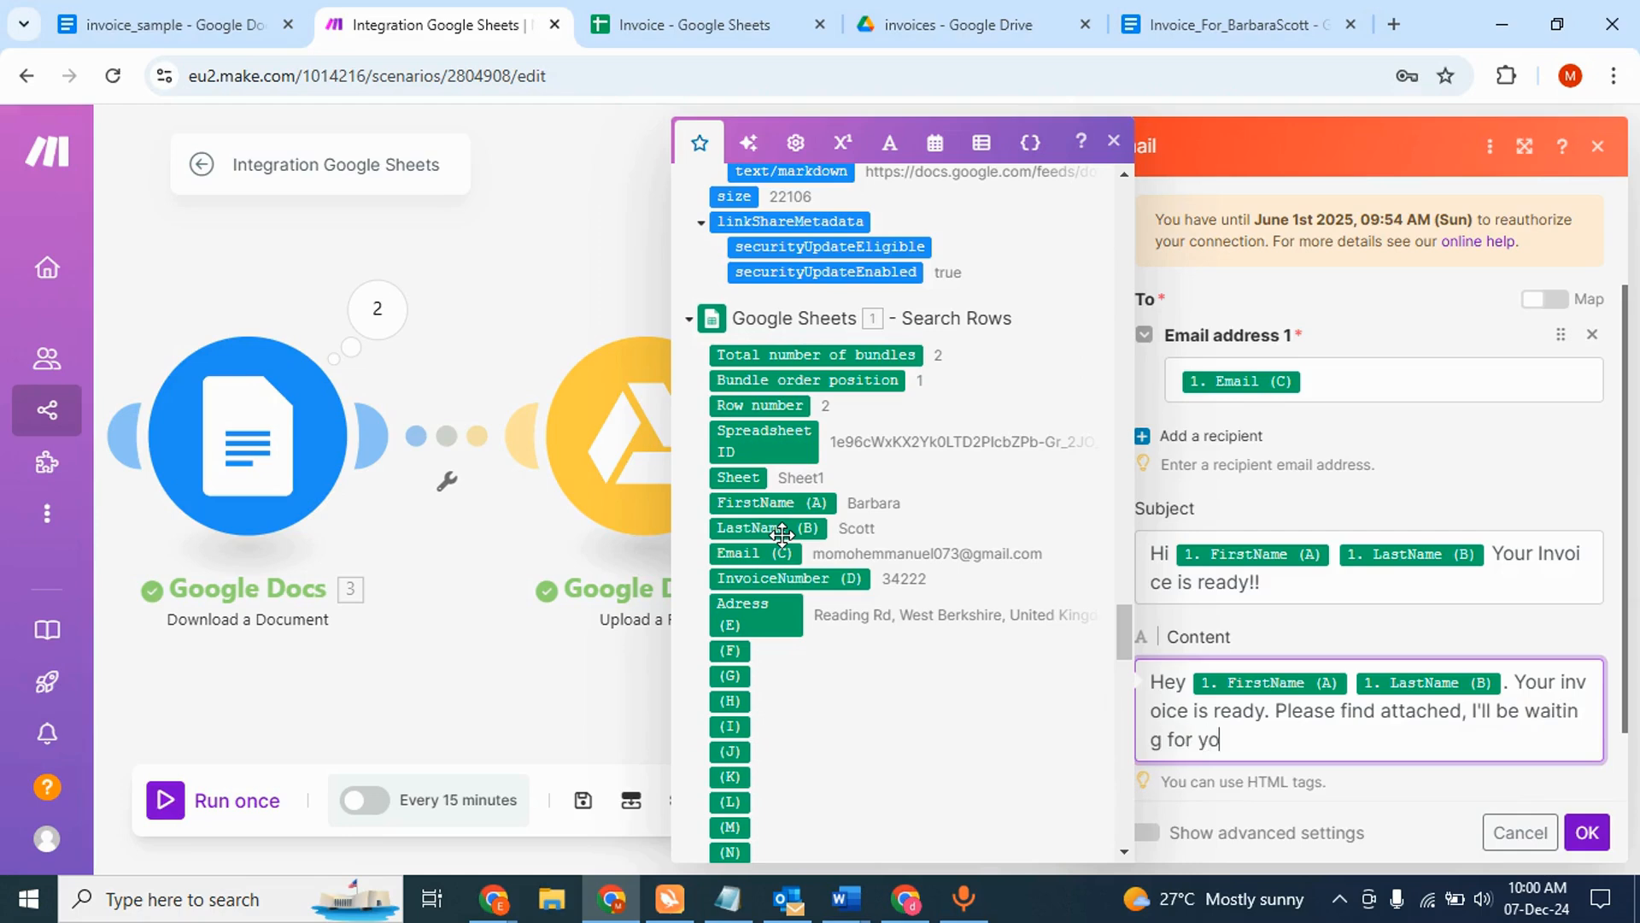
text(ur payment.Thanks)
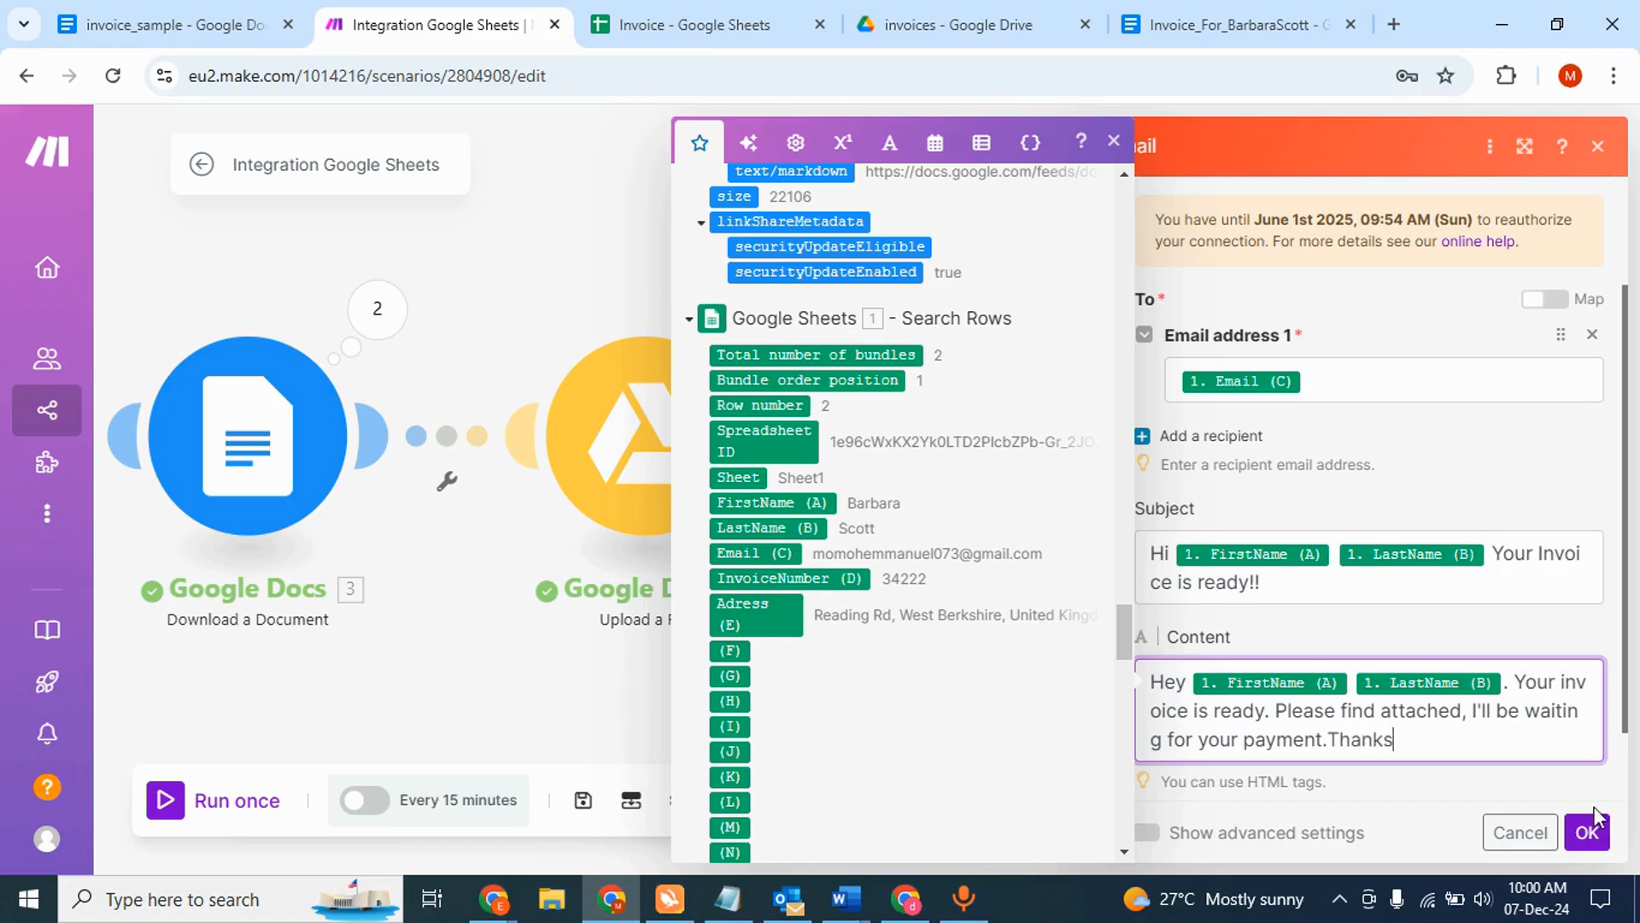
scroll(1489, 768, down, 1)
- Add an attachment mapped to 3. File Name and 3. Data from the Download a Document module
click(1394, 744)
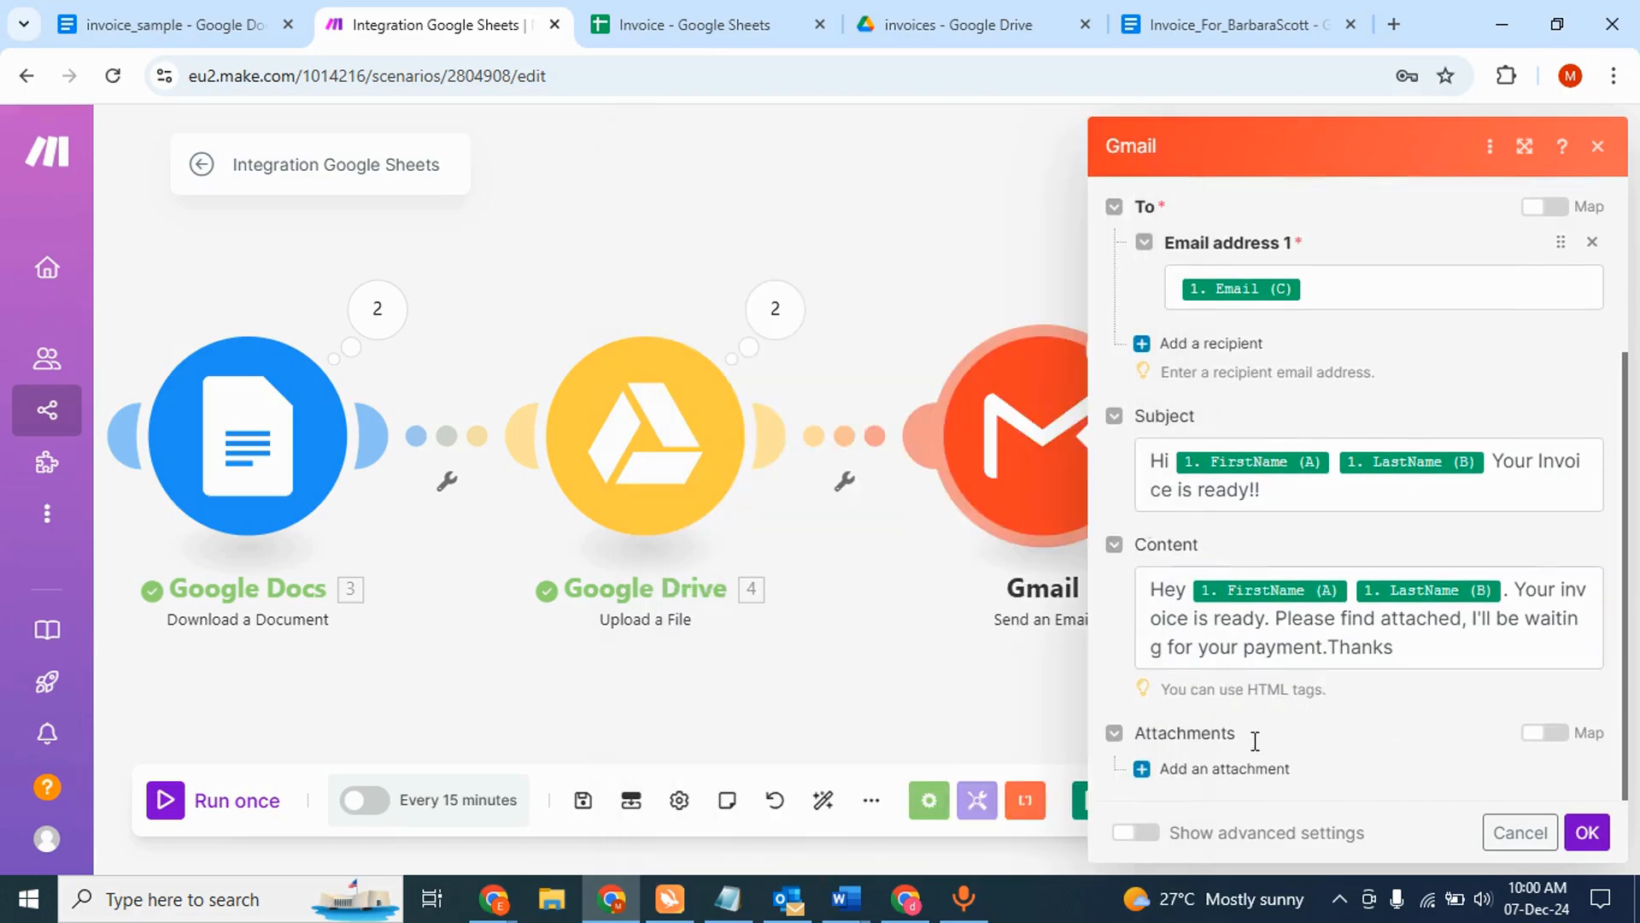
click(1223, 768)
scroll(1256, 699, down, 3)
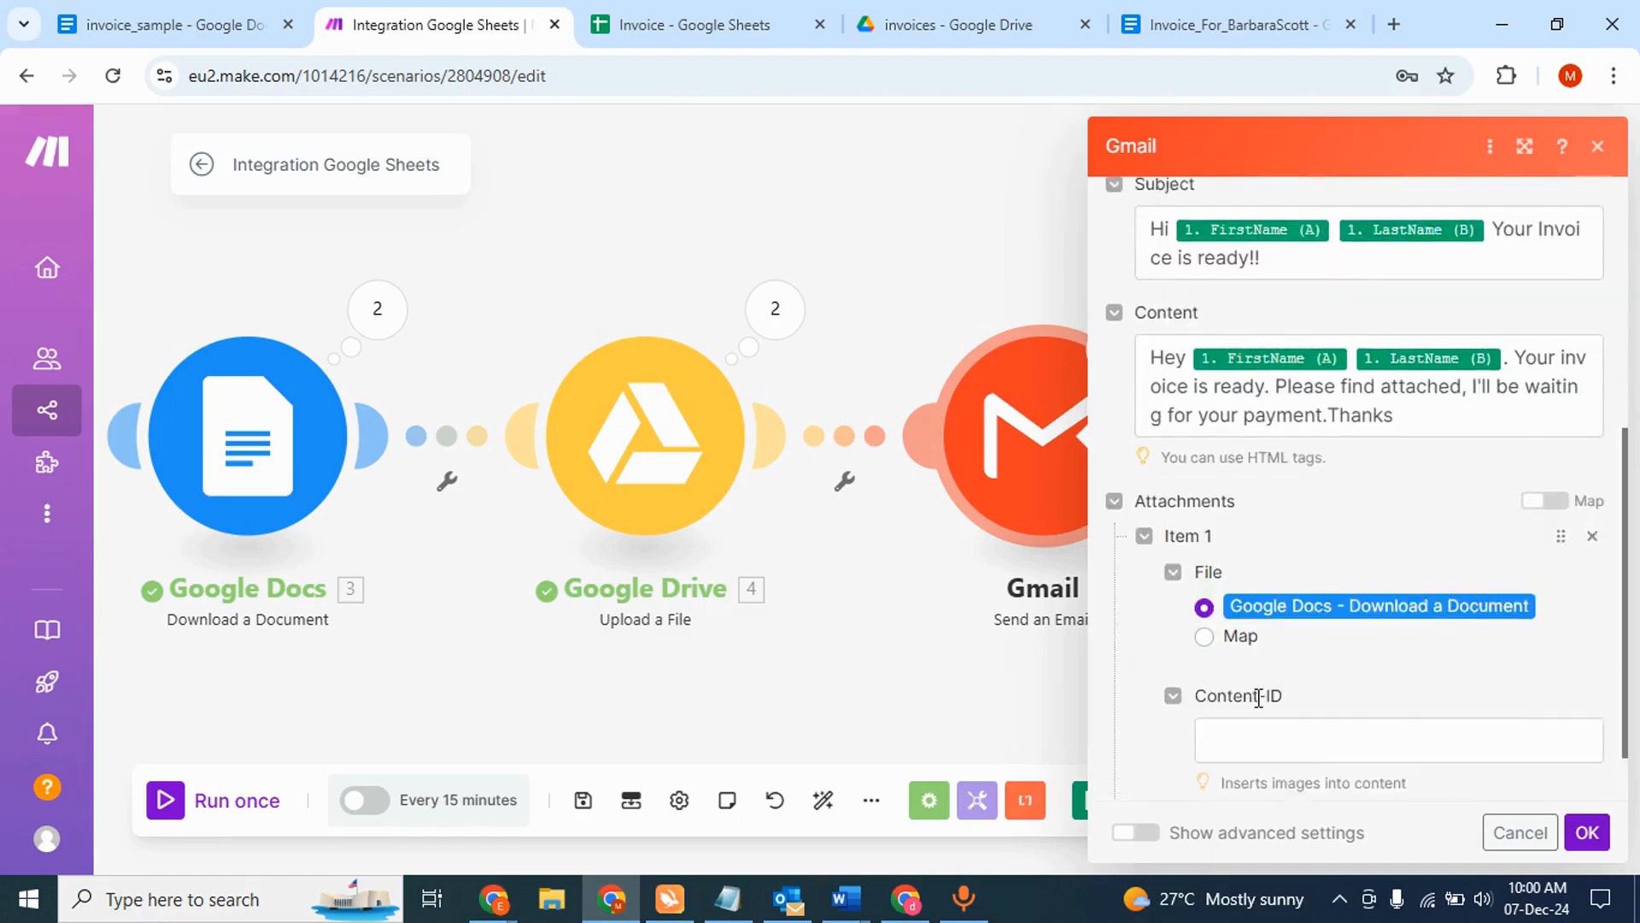
scroll(1258, 697, down, 1)
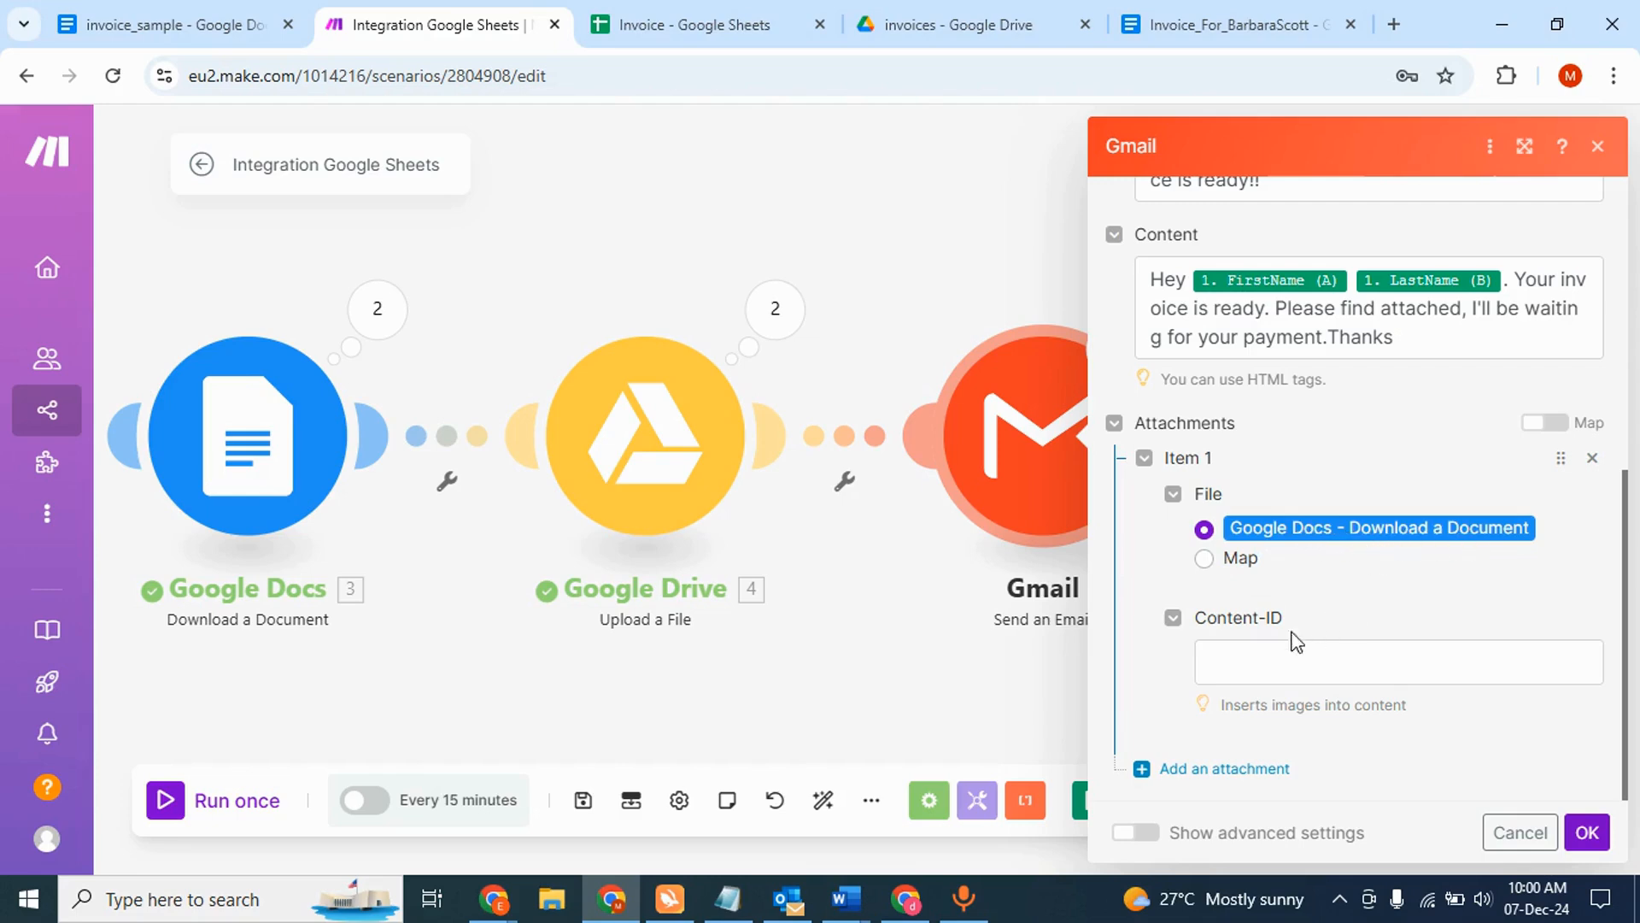
click(1210, 564)
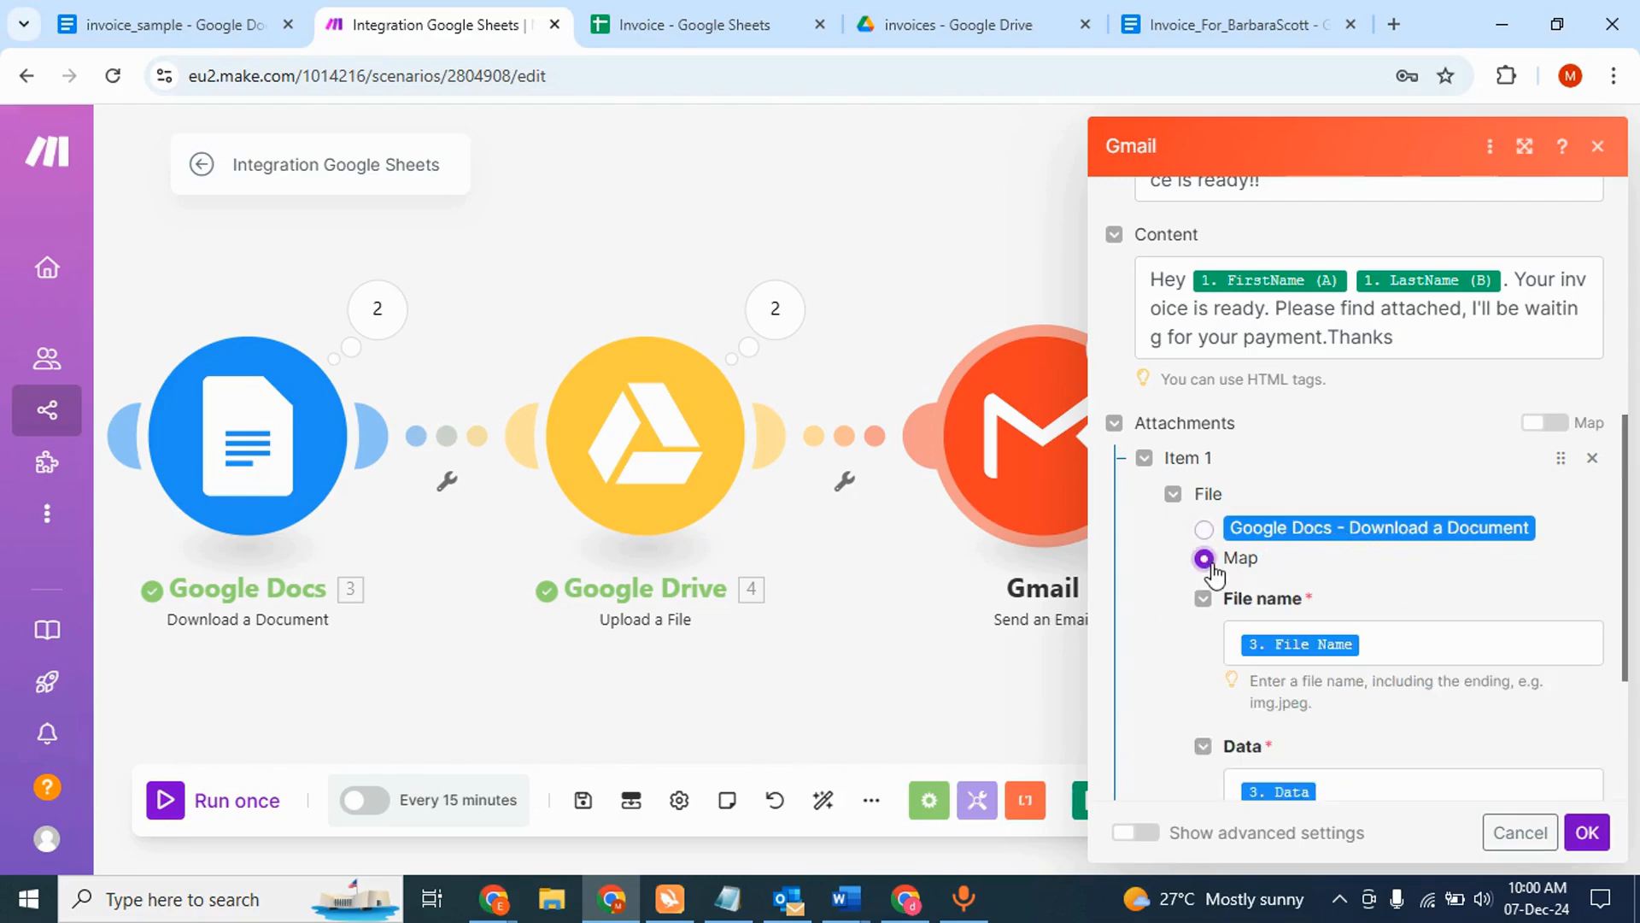
scroll(1333, 590, down, 1)
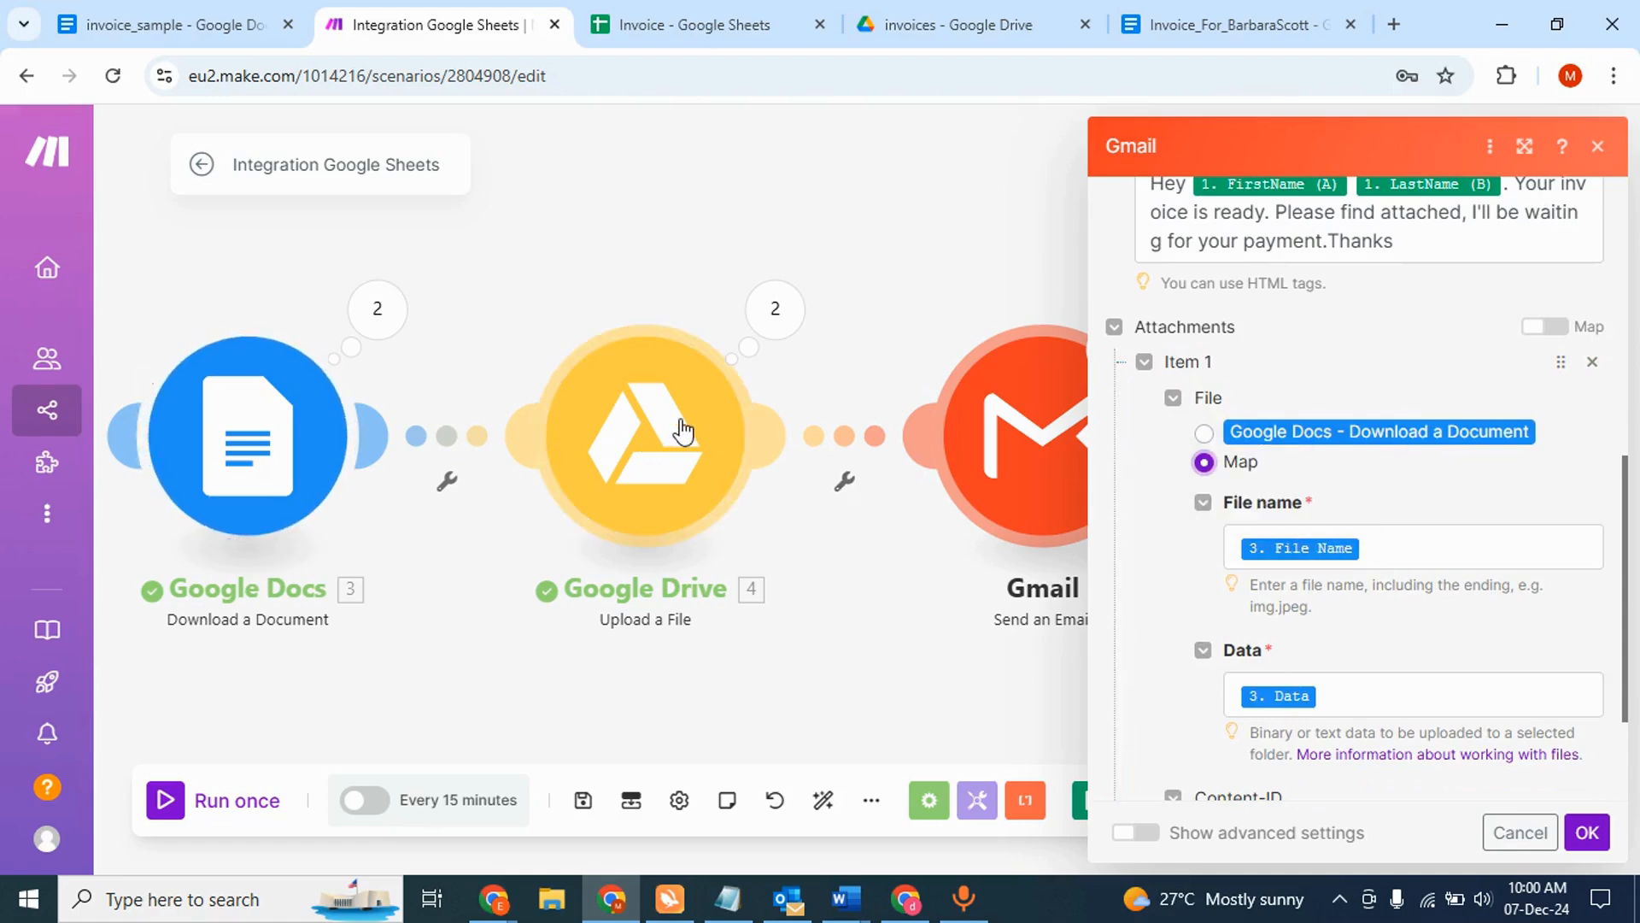
scroll(1277, 581, down, 2)
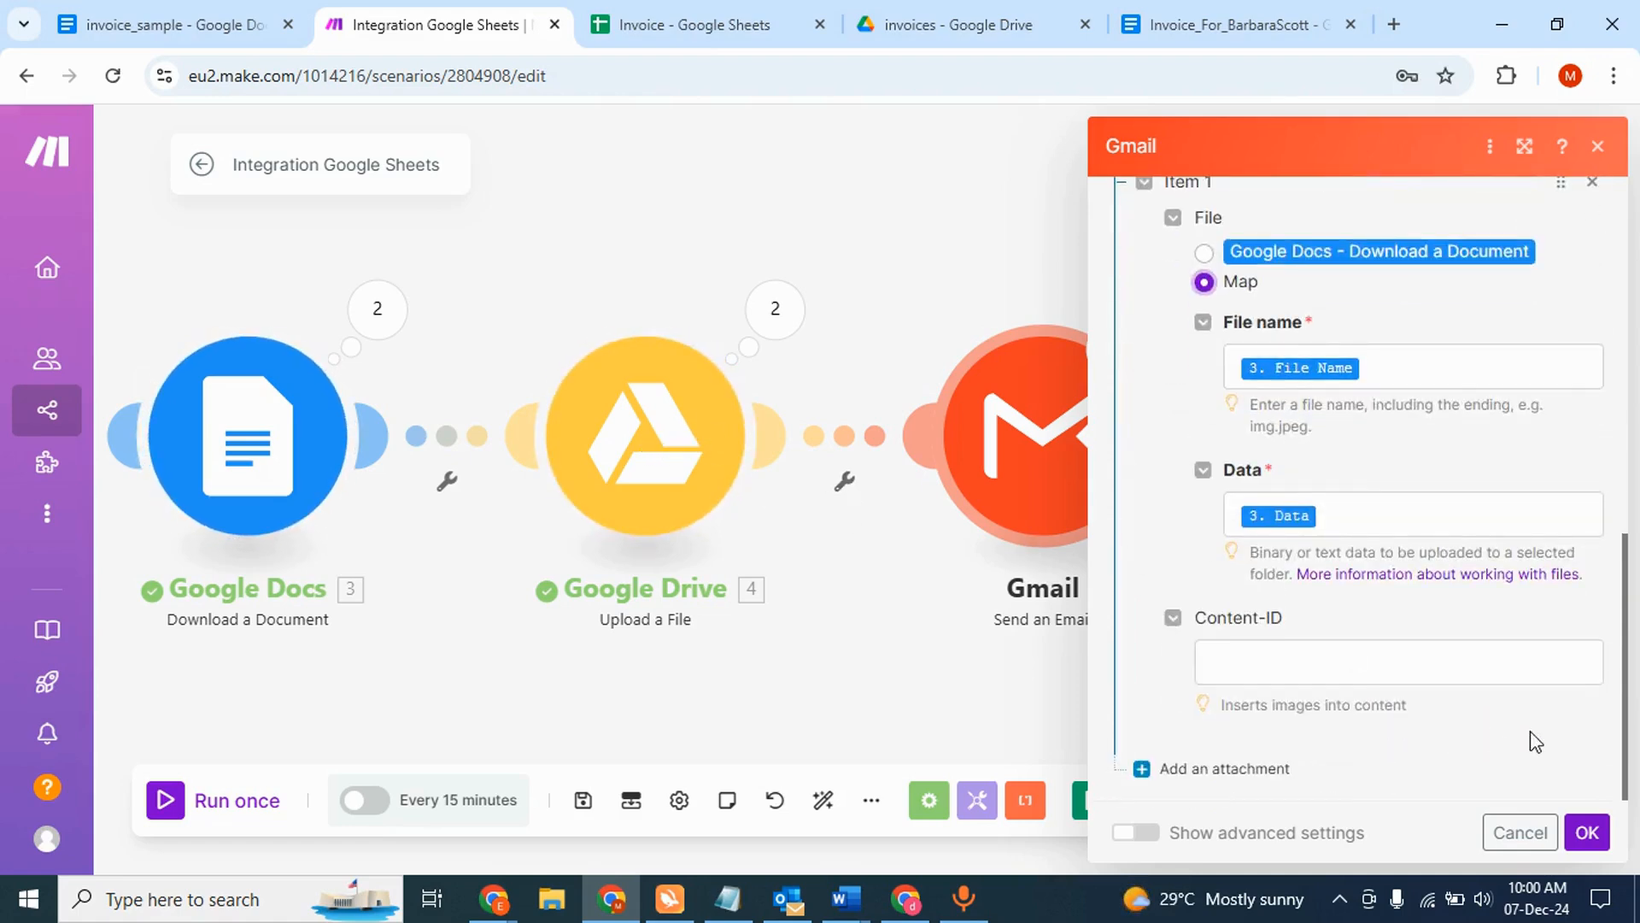
- Switch the attachment to the 'Google Docs - Download a Document' file and save the Gmail module
click(1587, 832)
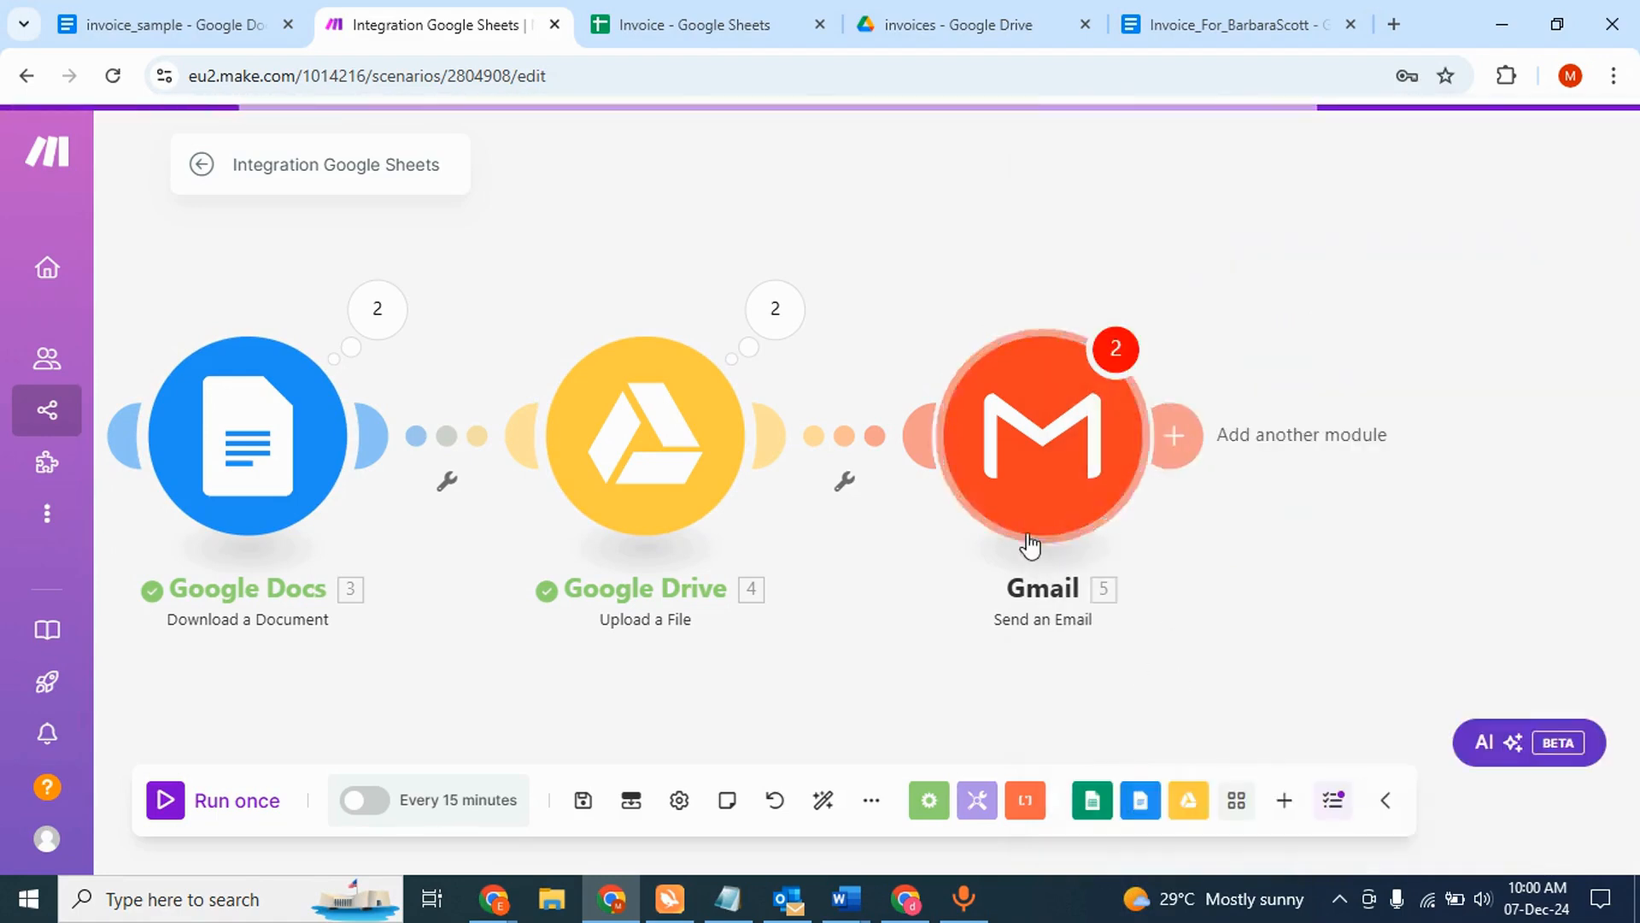
click(1059, 459)
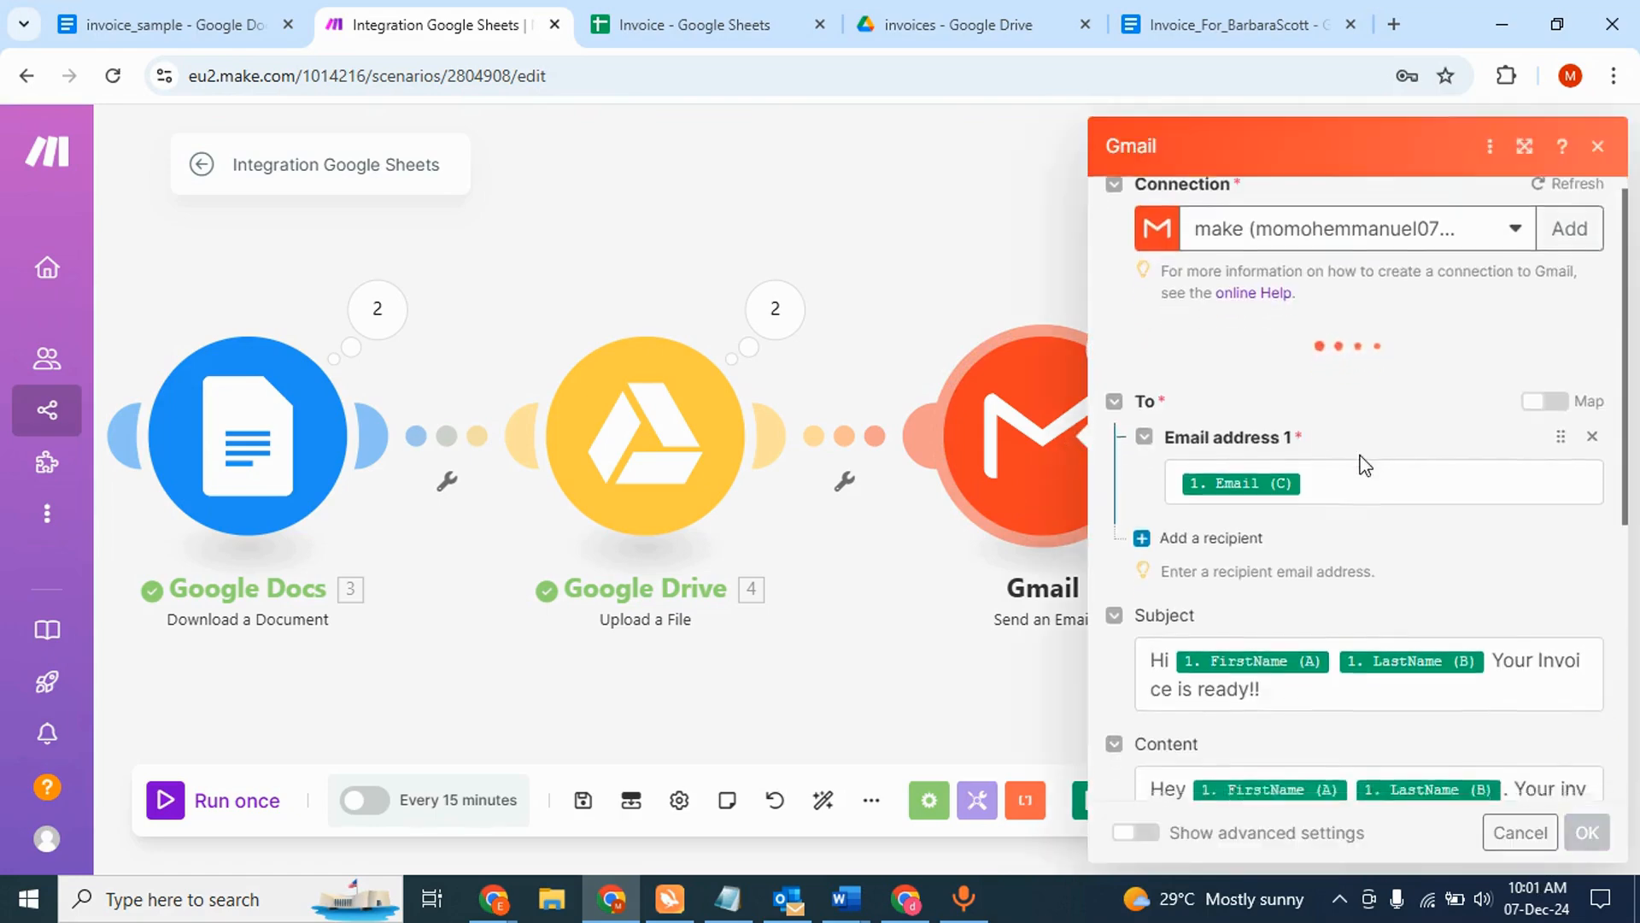
scroll(1361, 465, down, 5)
click(1204, 560)
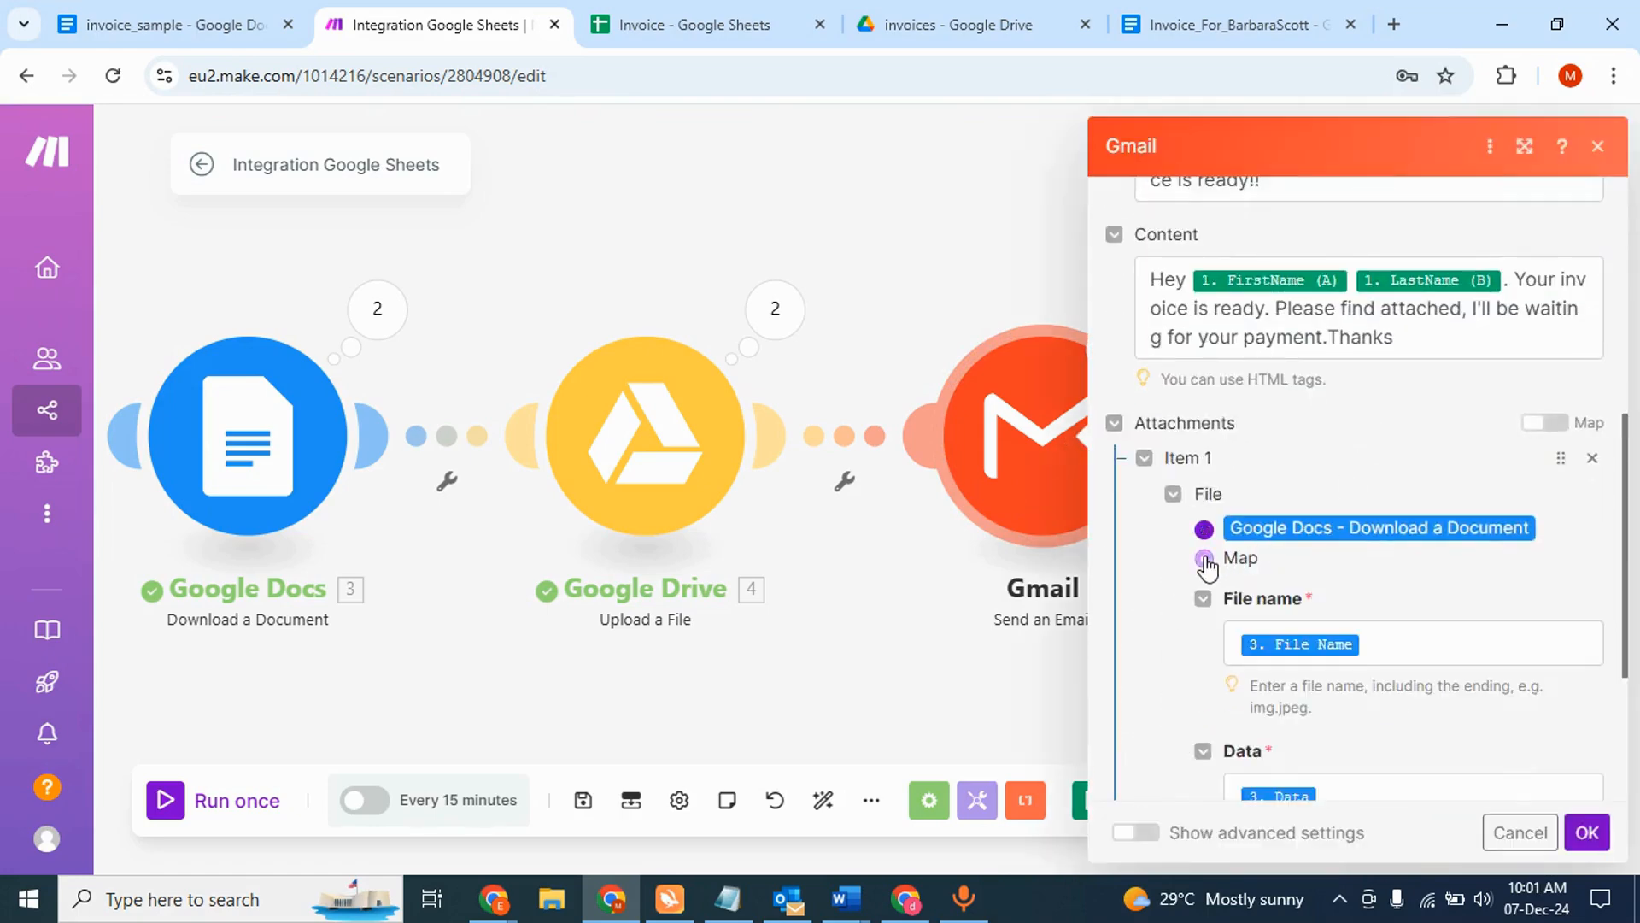
scroll(1391, 622, down, 3)
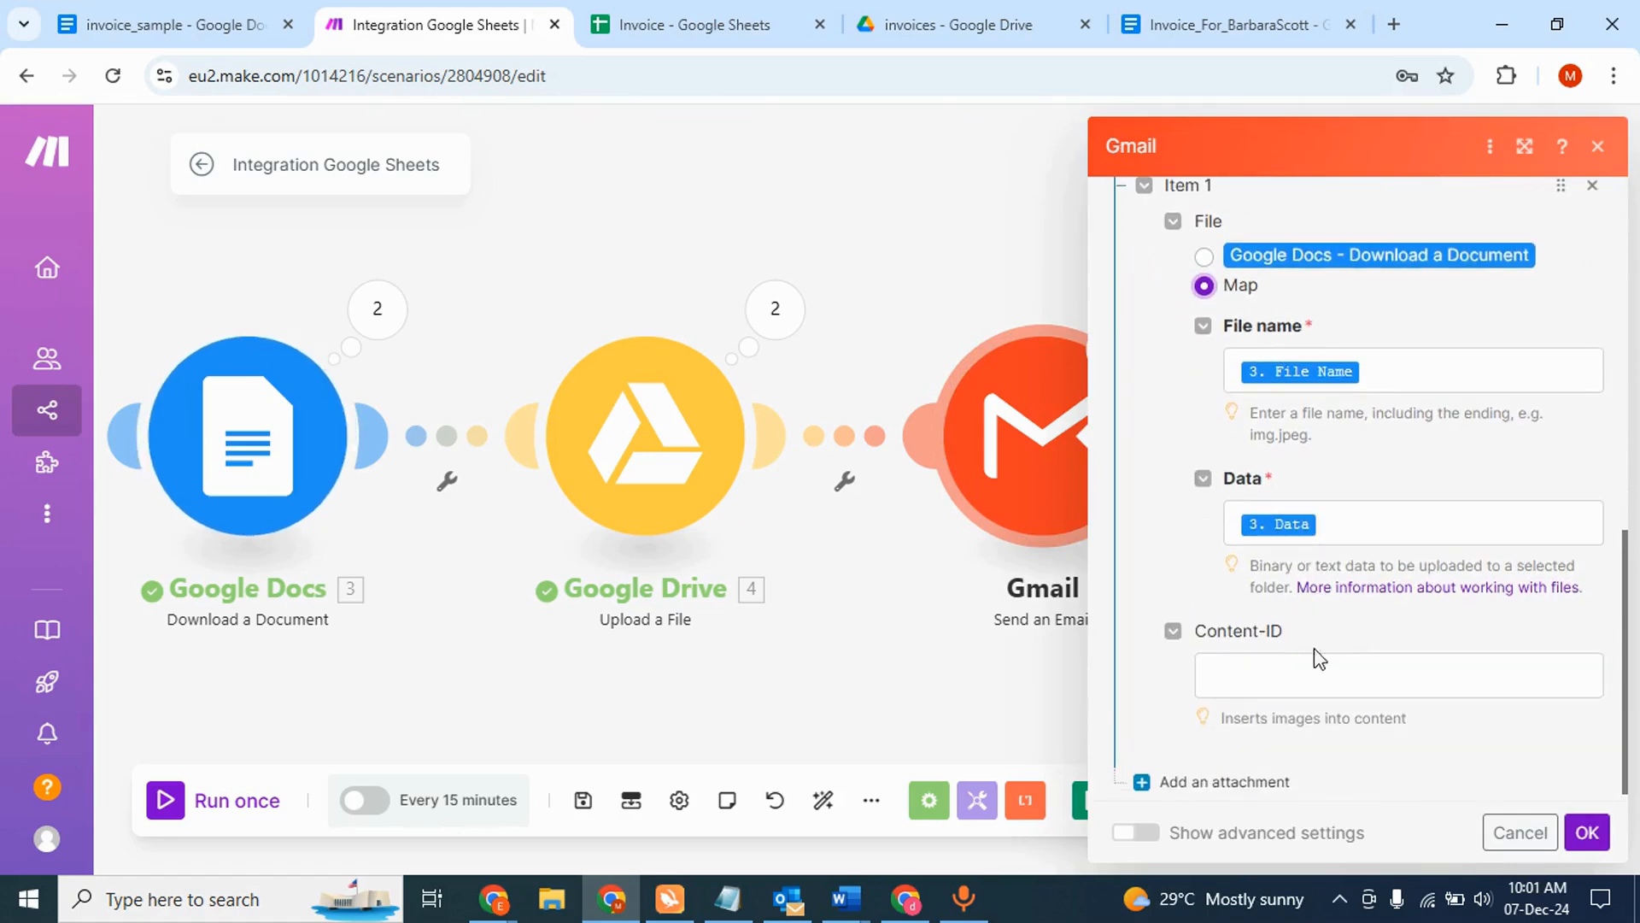
scroll(1315, 652, up, 5)
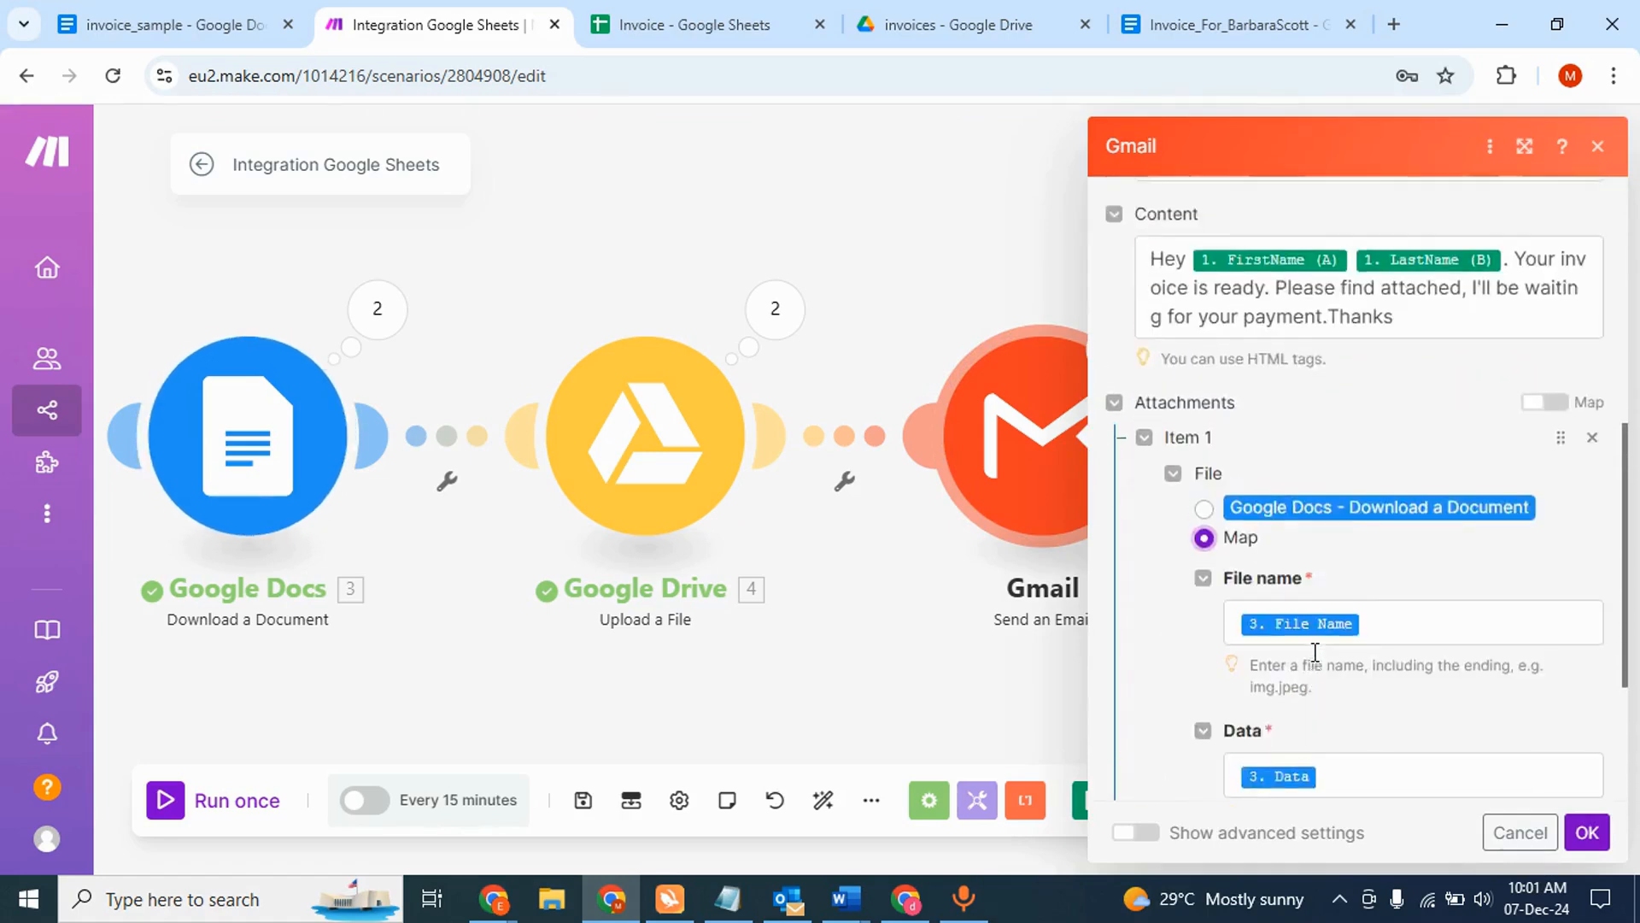
scroll(1318, 662, down, 2)
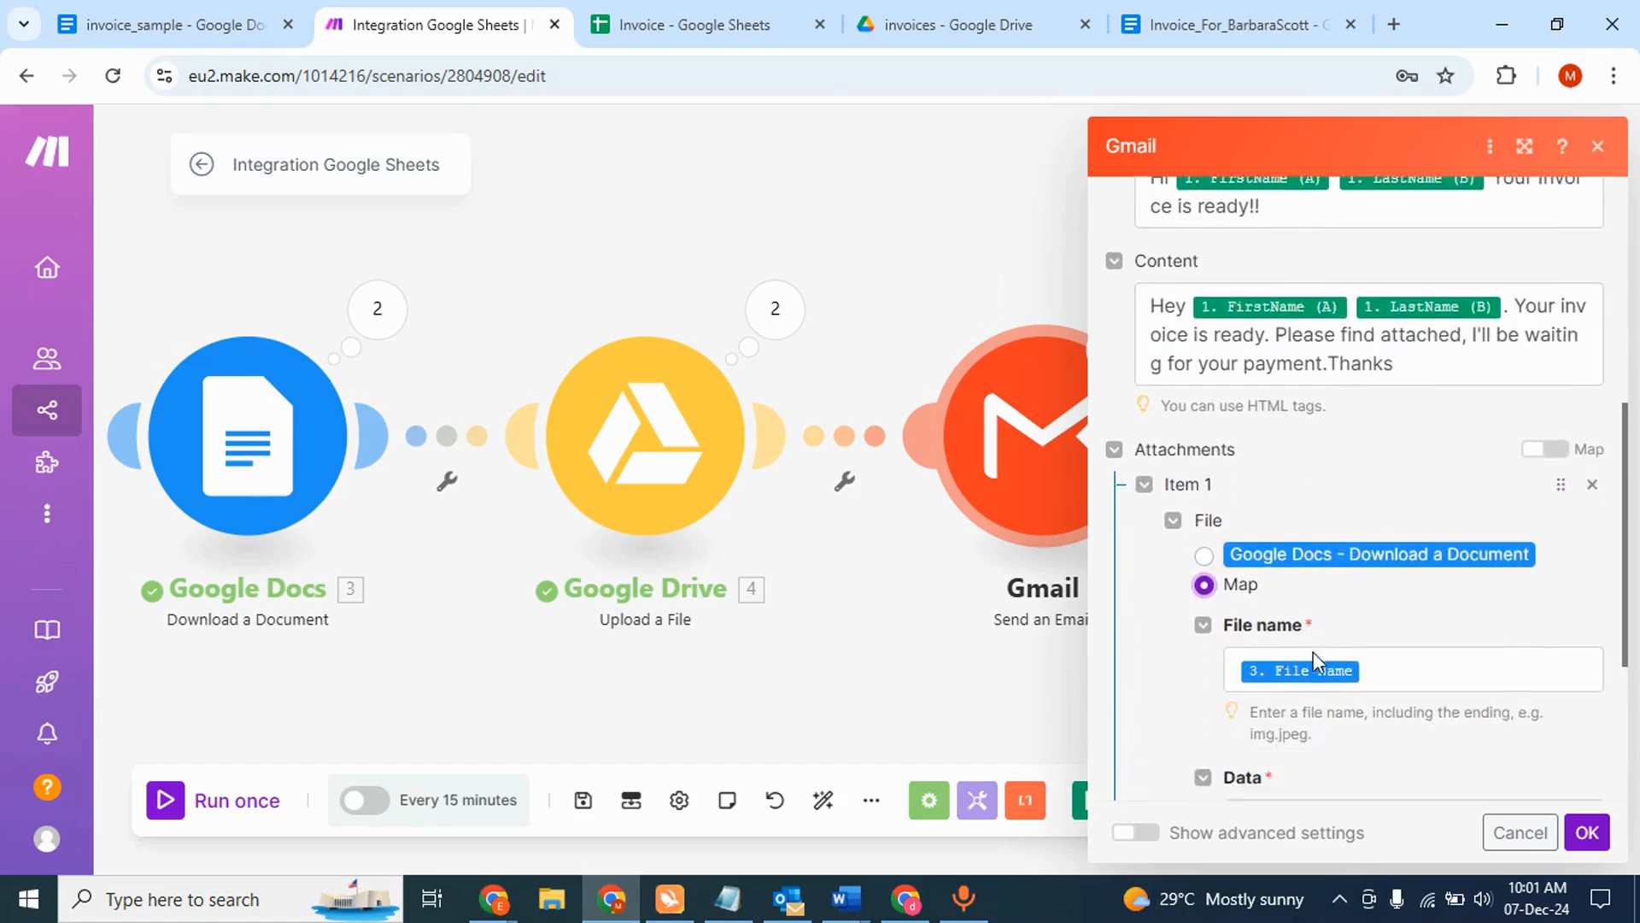
scroll(1287, 663, down, 1)
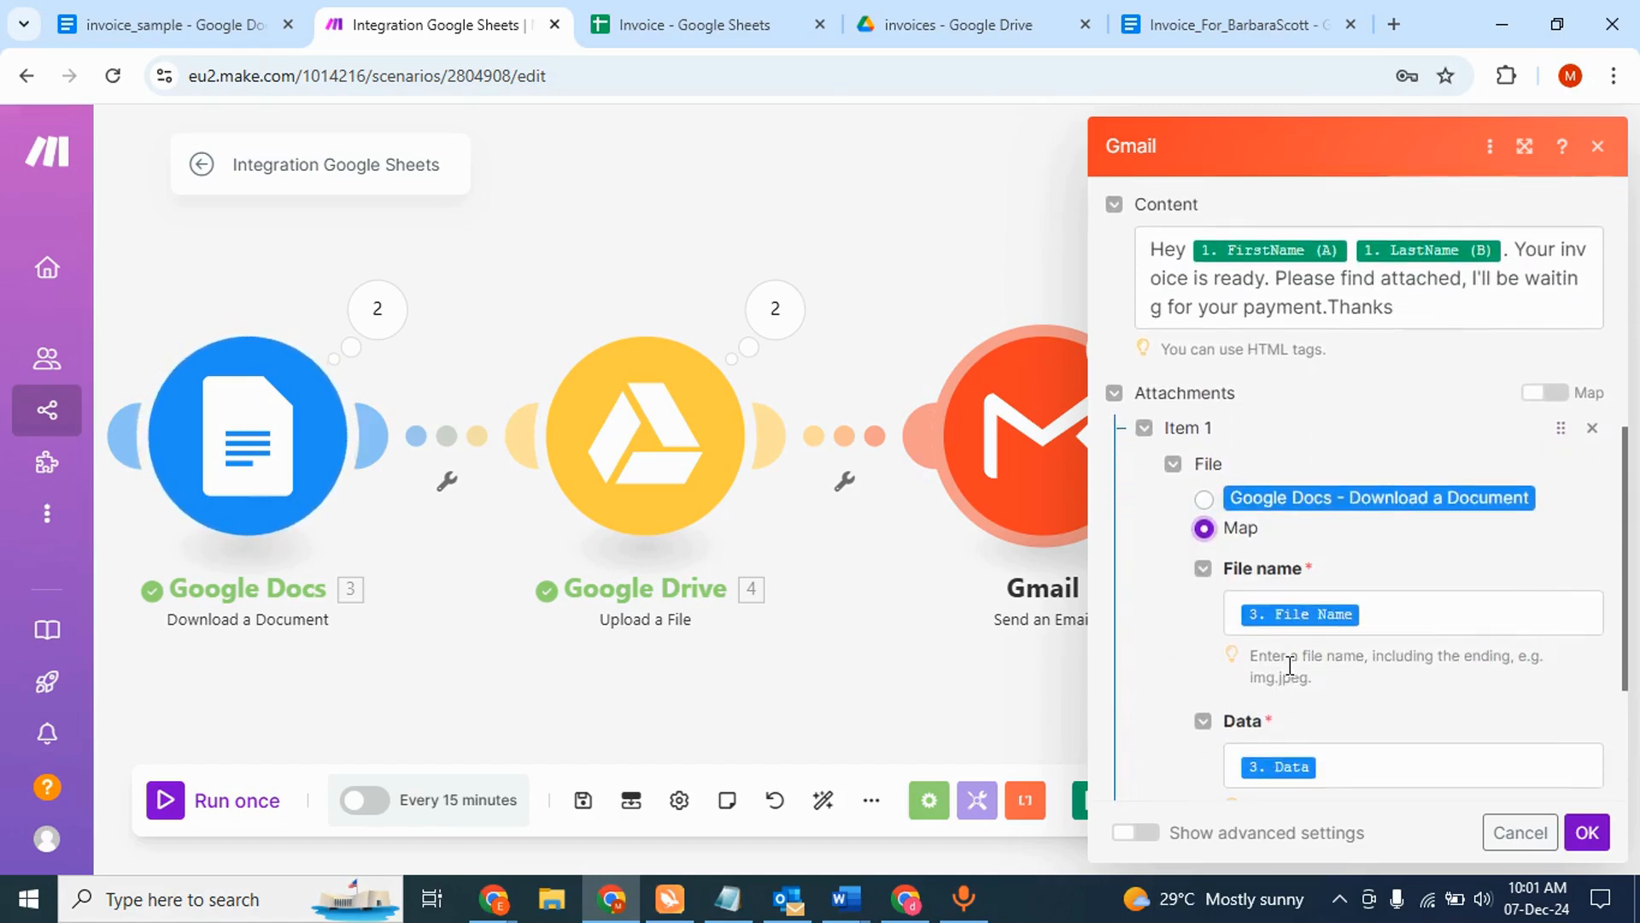
click(1205, 493)
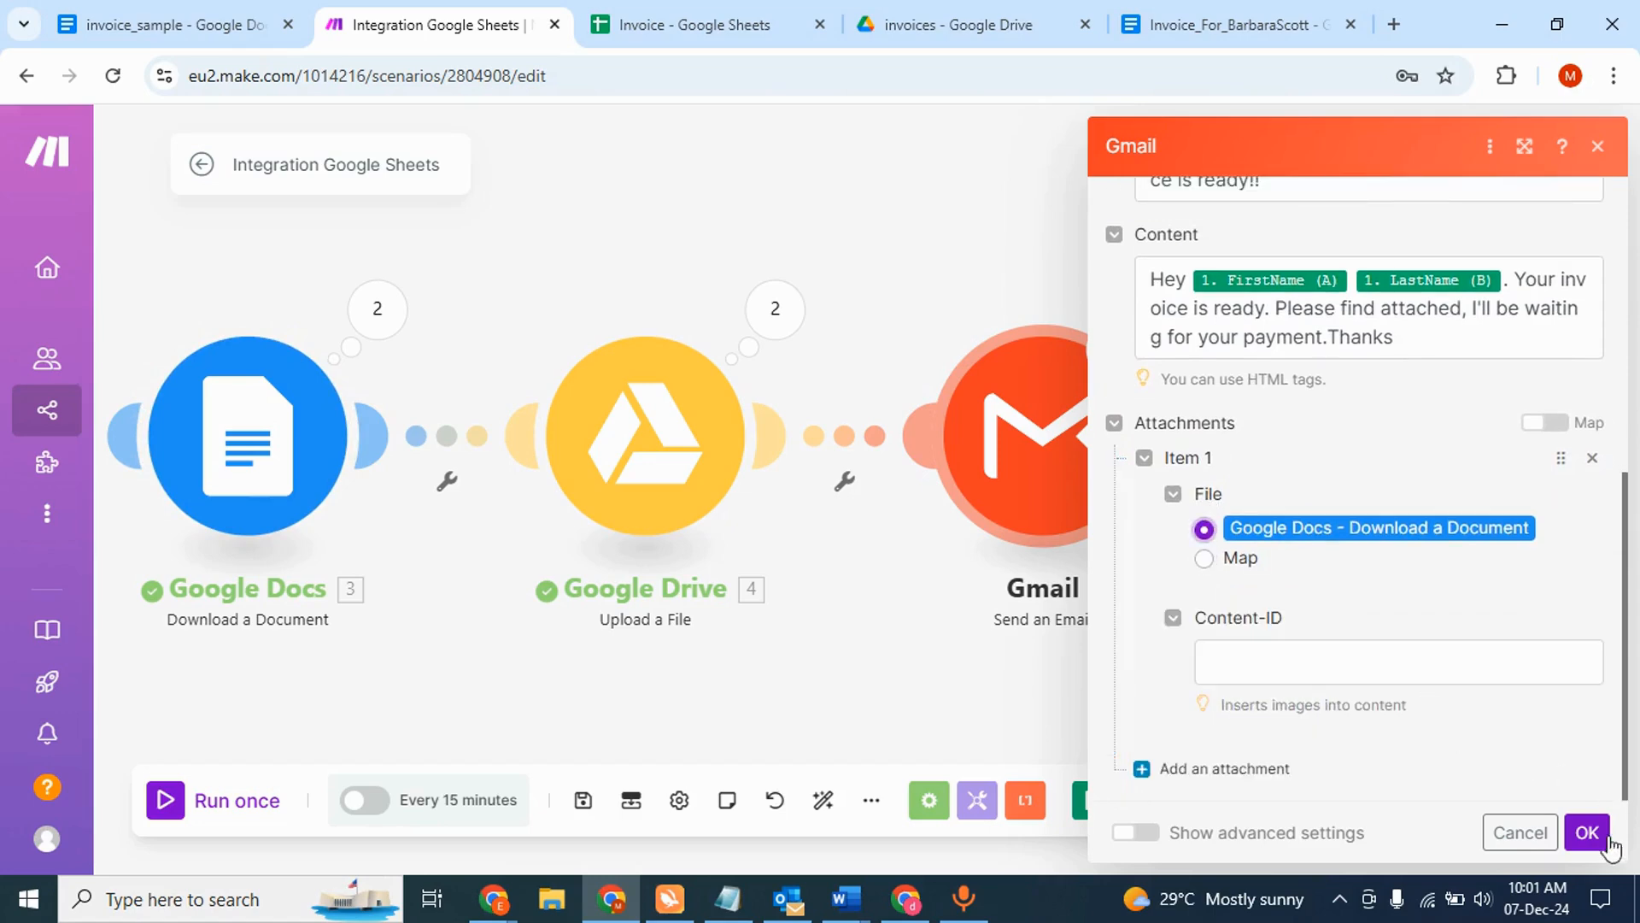
click(1587, 832)
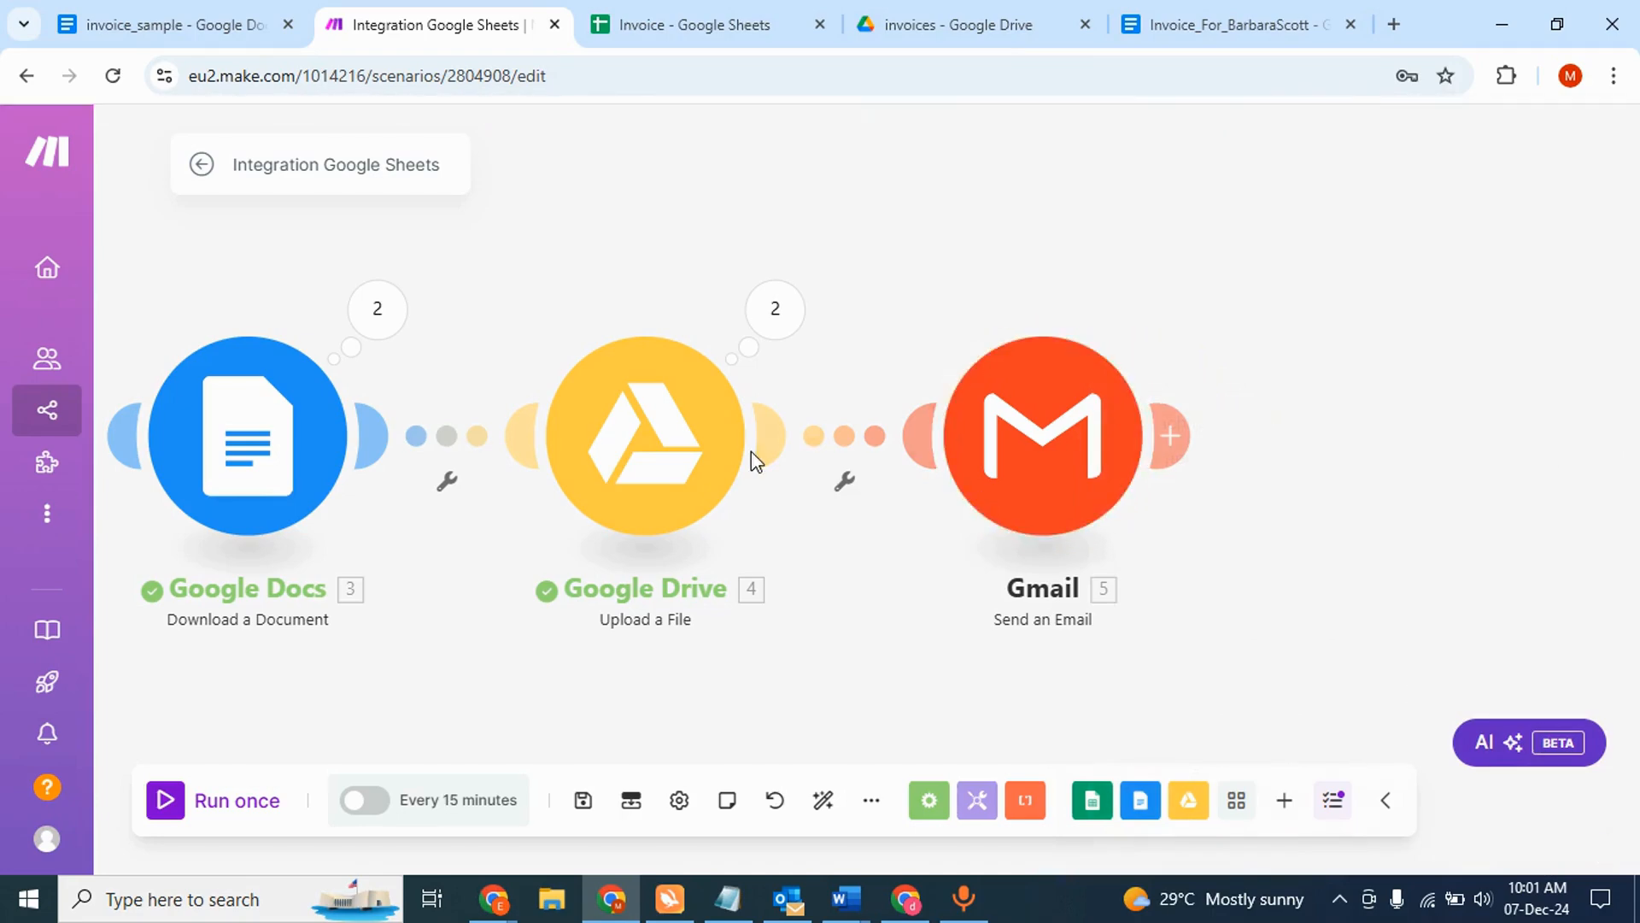
- Inspect the Google Drive upload's Operation 1 input and output results
click(695, 451)
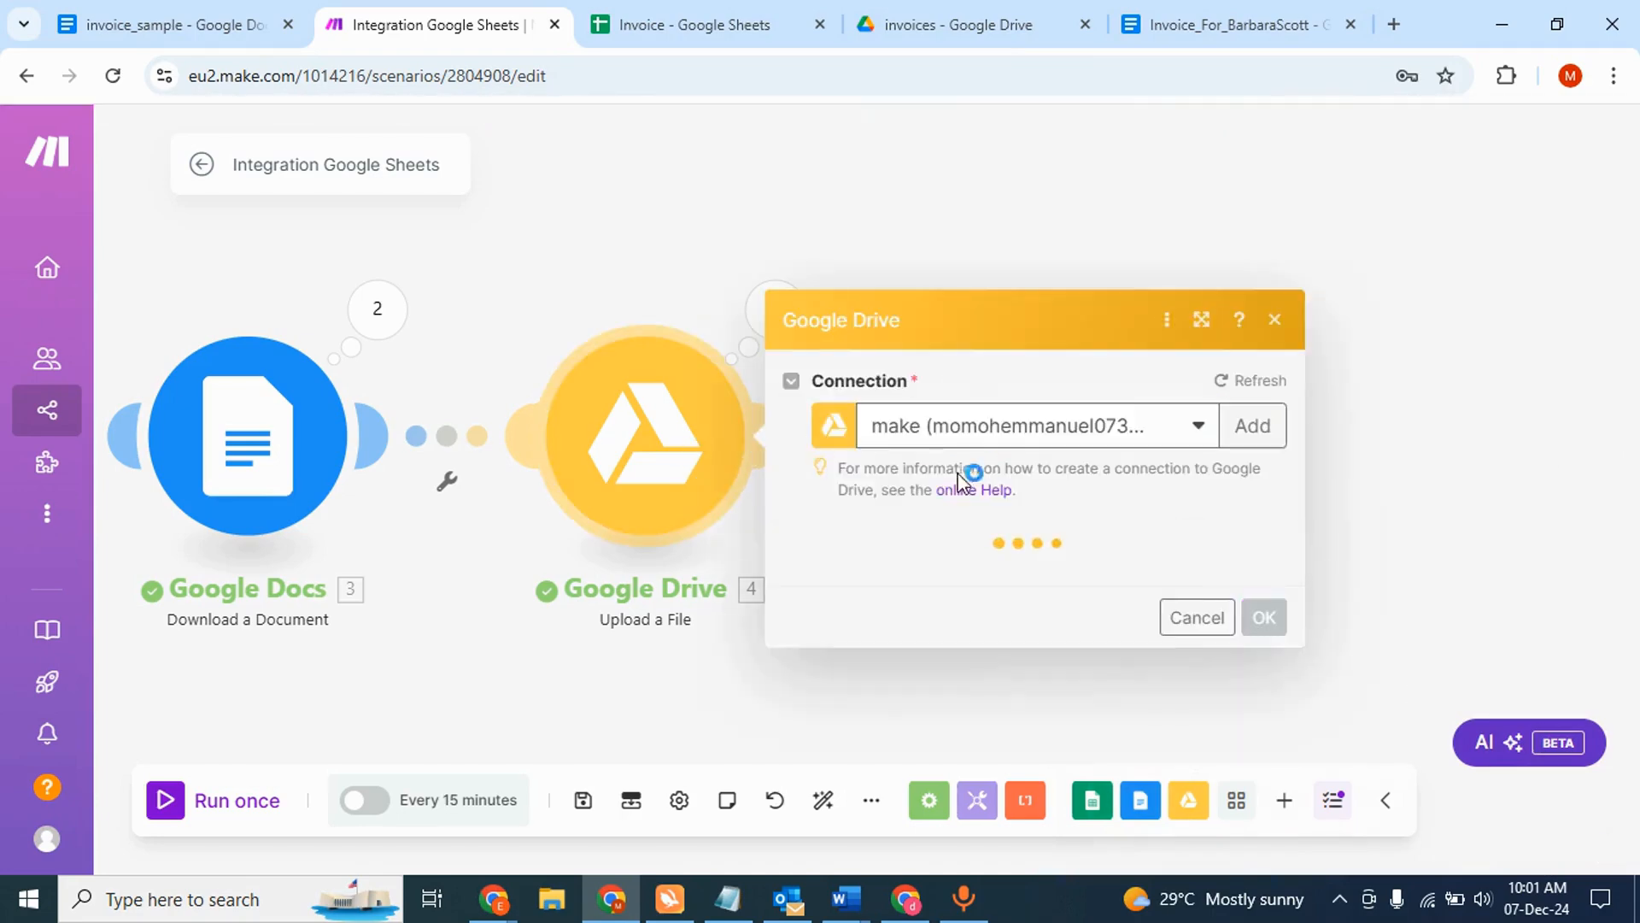
click(699, 209)
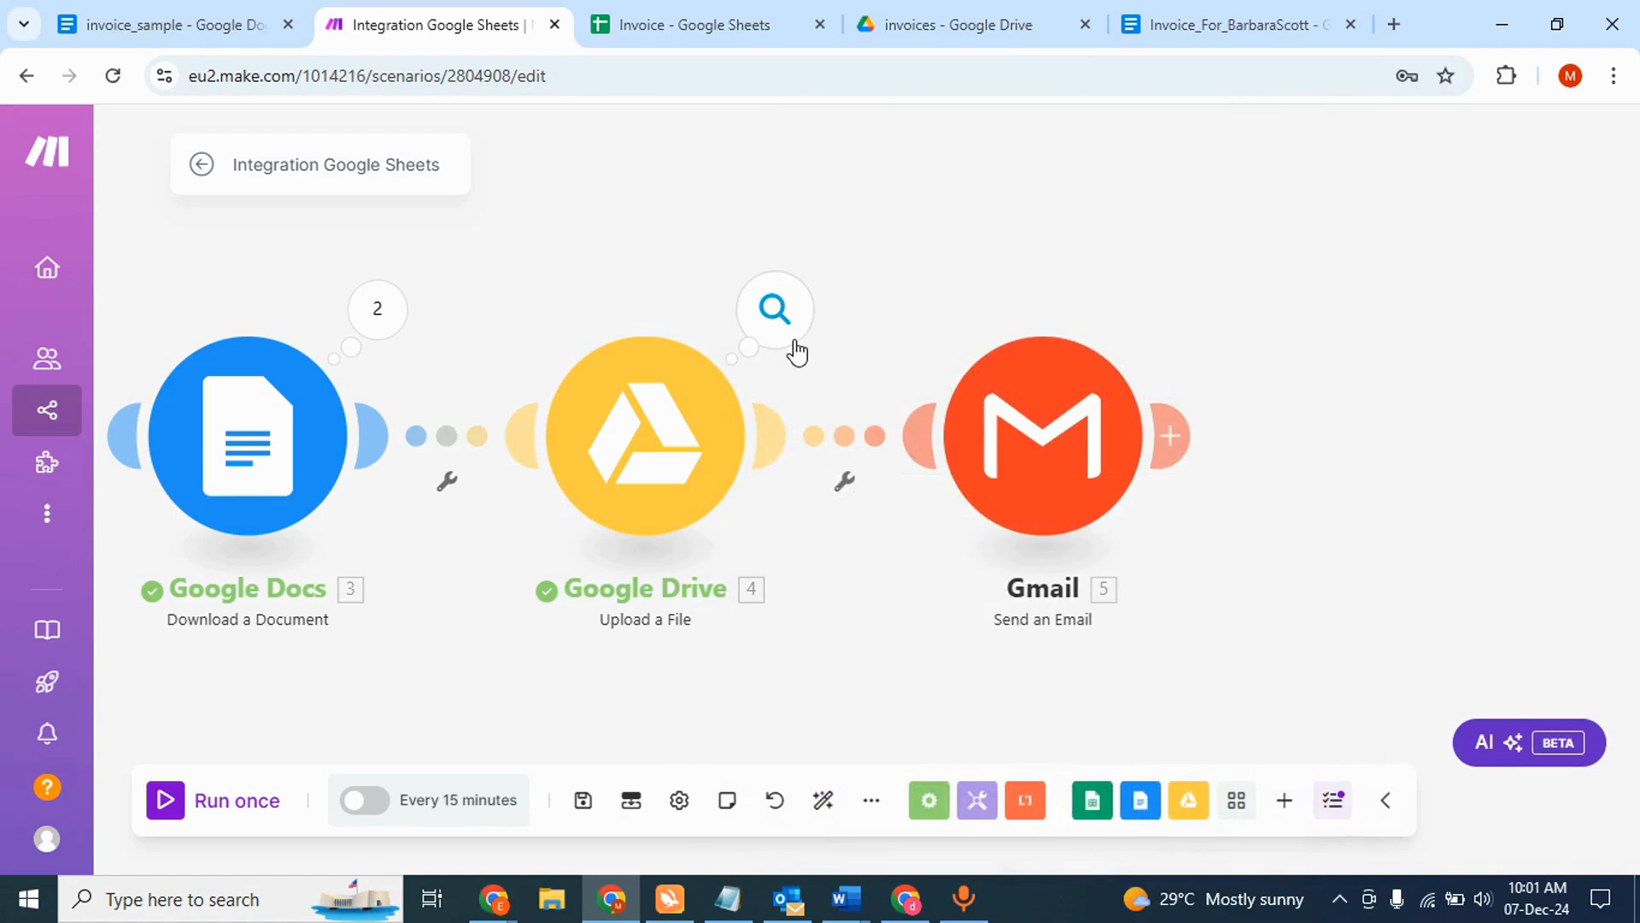
click(791, 350)
click(968, 305)
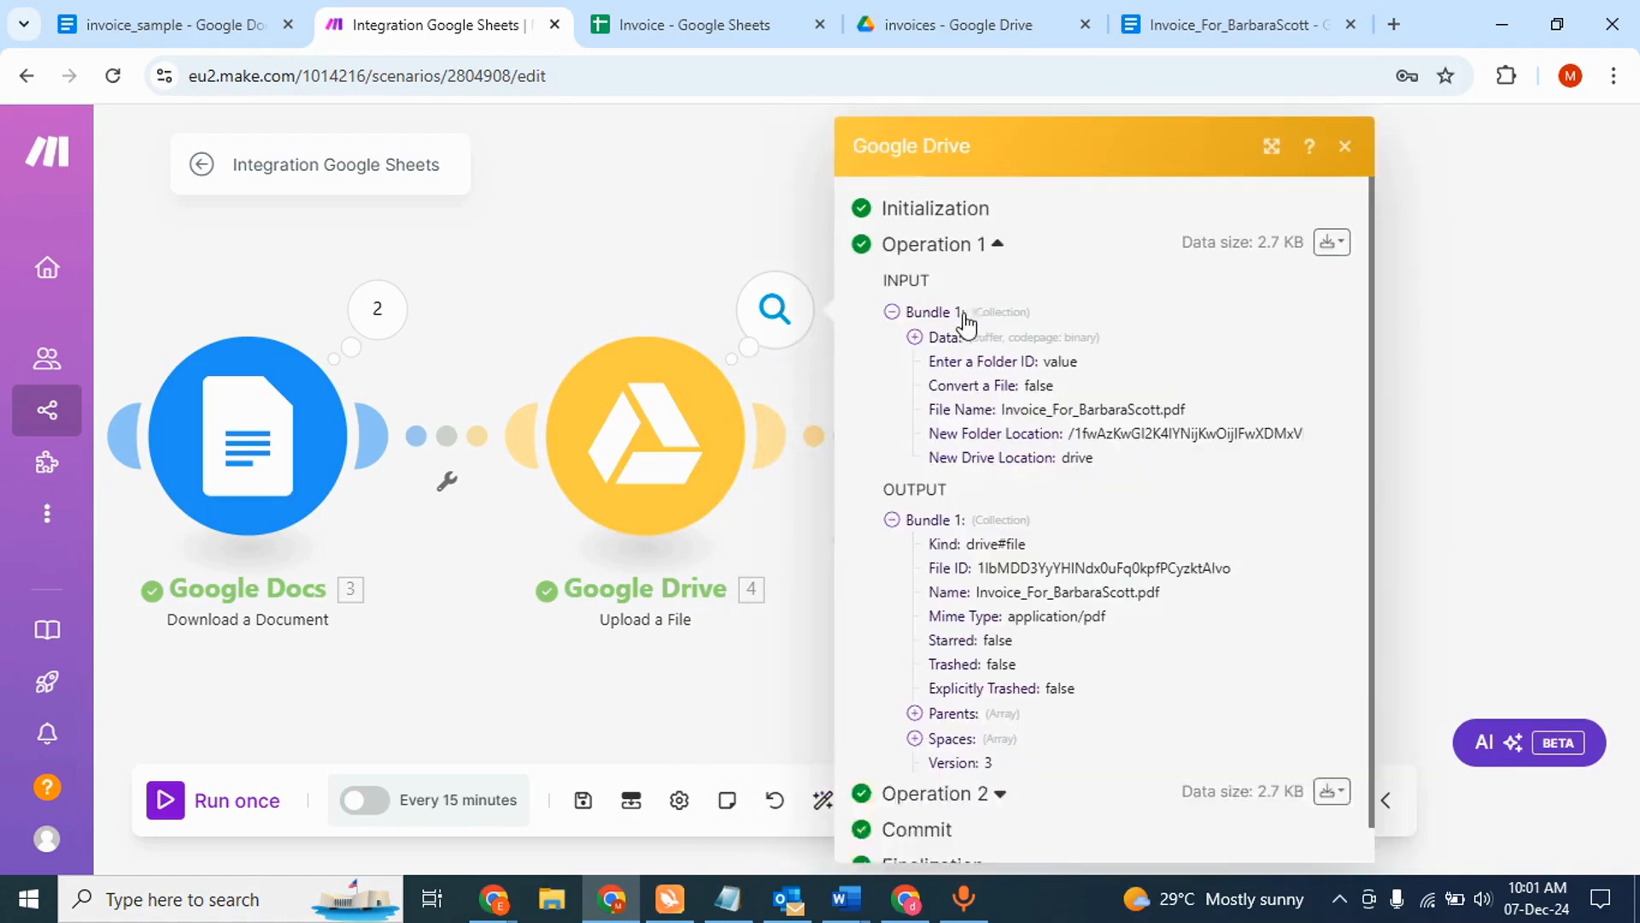
scroll(944, 475, down, 1)
scroll(943, 482, up, 1)
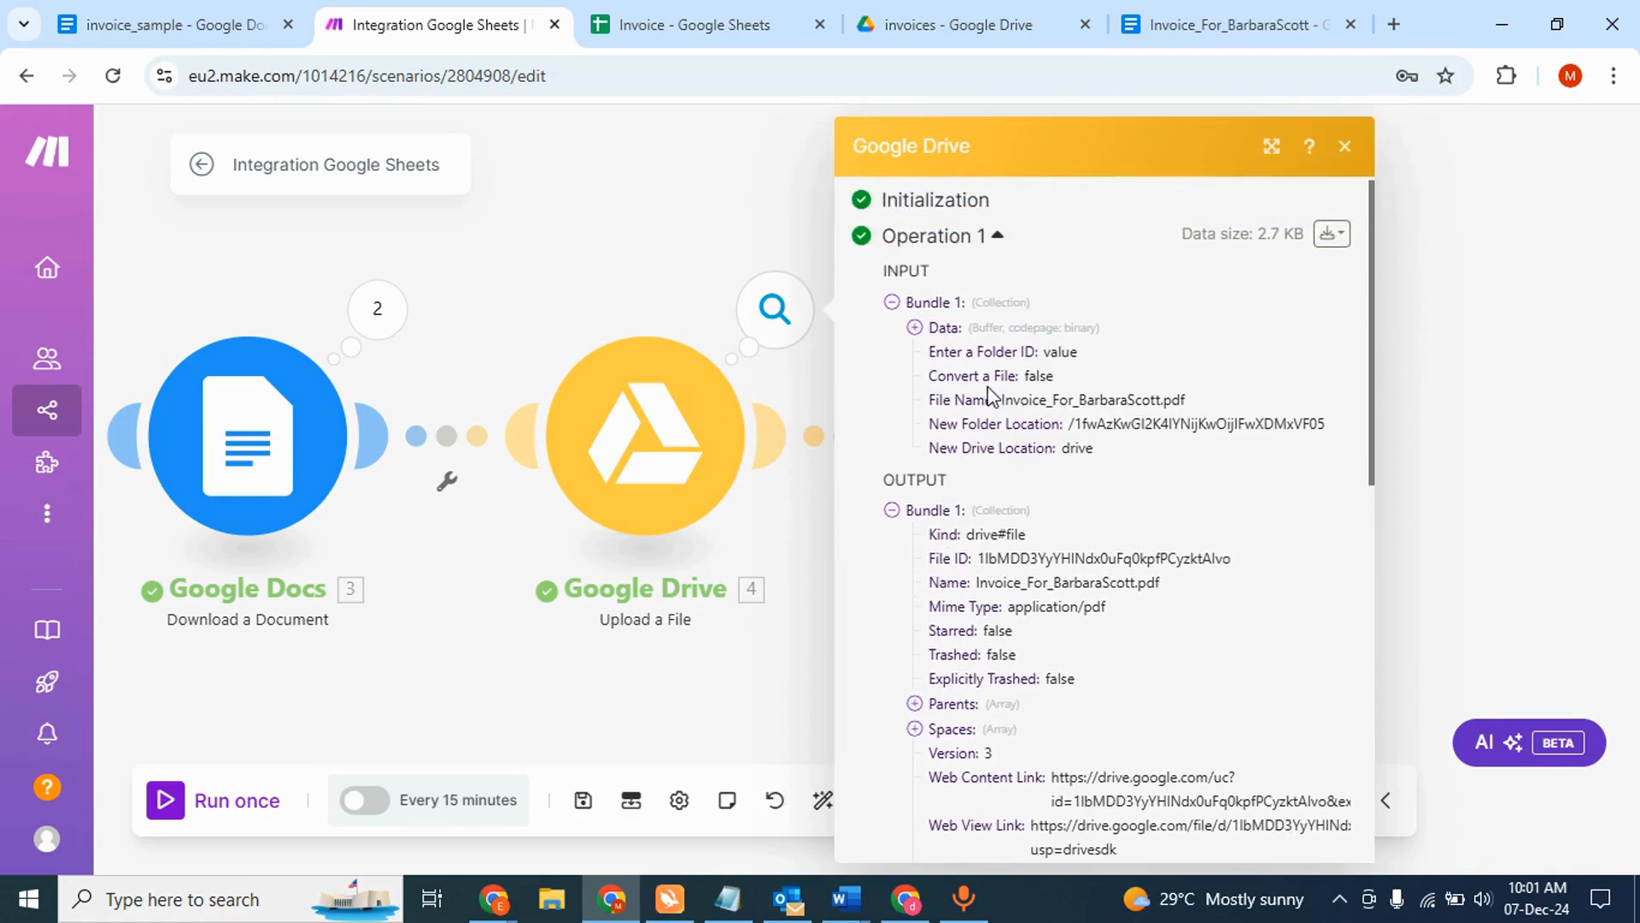
click(654, 276)
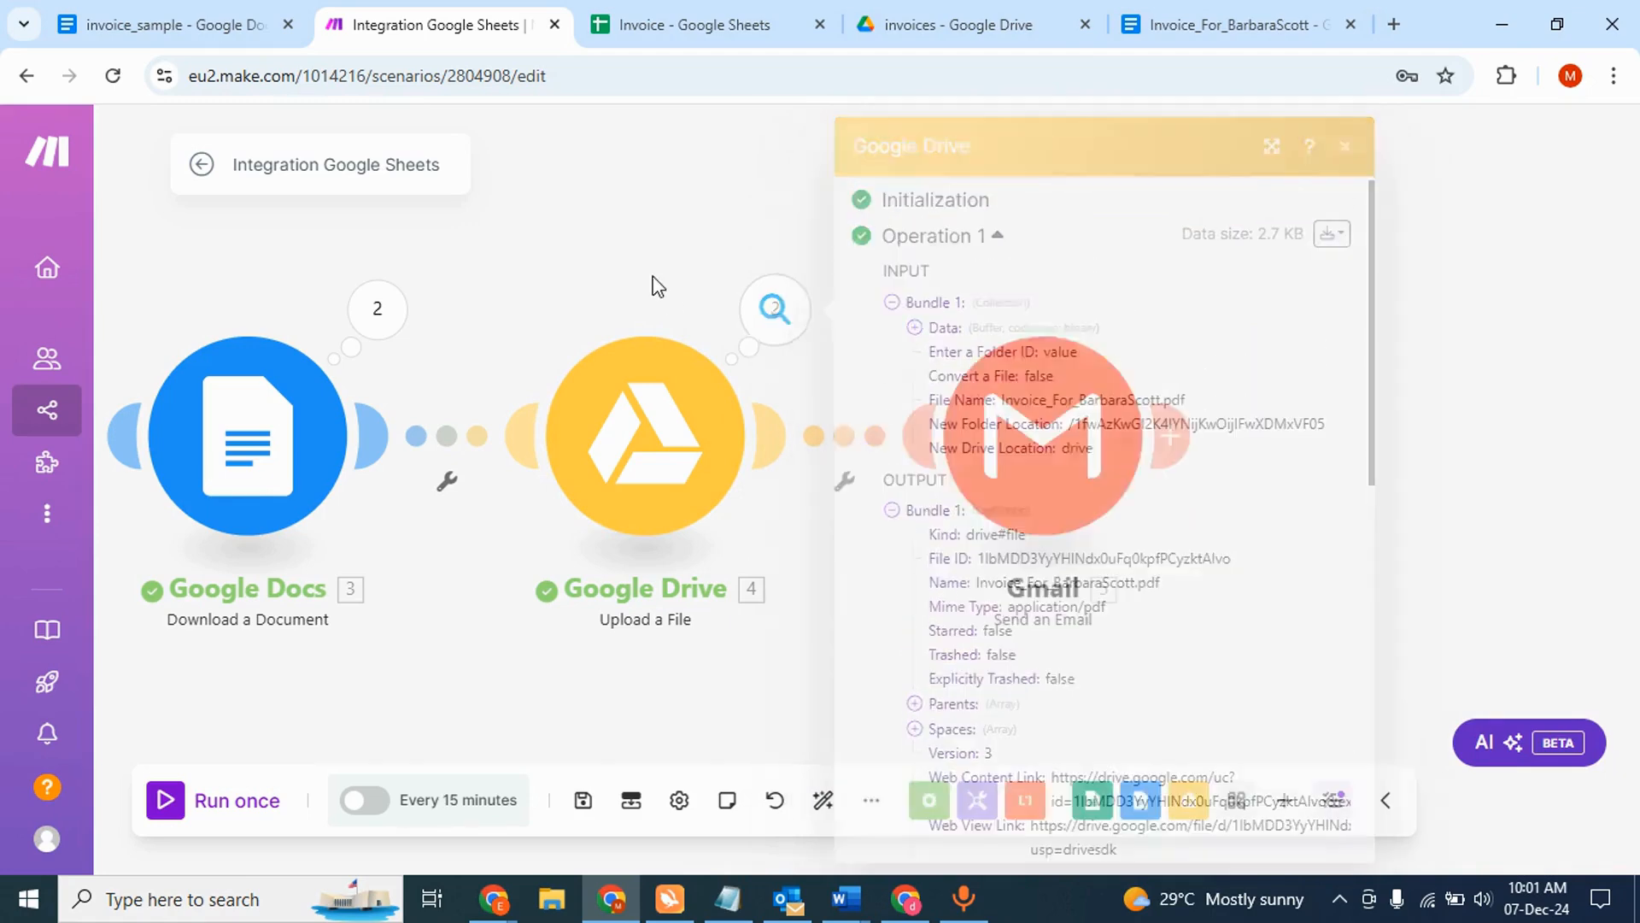
- Reconfirm the Gmail attachment uses the downloaded Google Docs document and save the module
click(1024, 420)
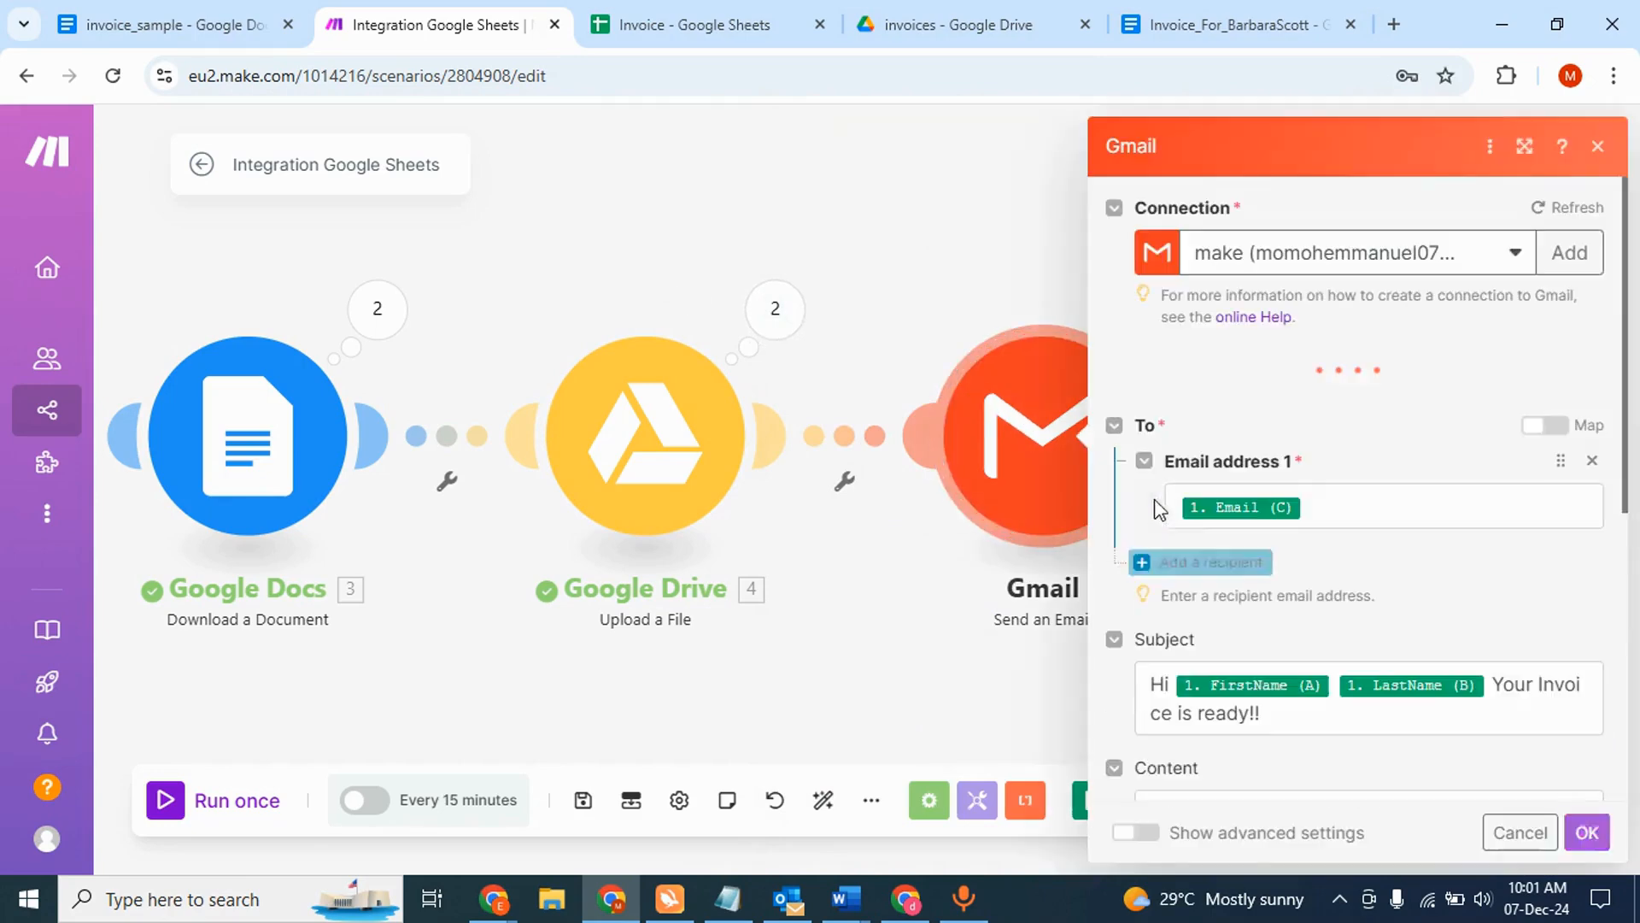
scroll(1332, 580, down, 4)
scroll(1357, 589, down, 2)
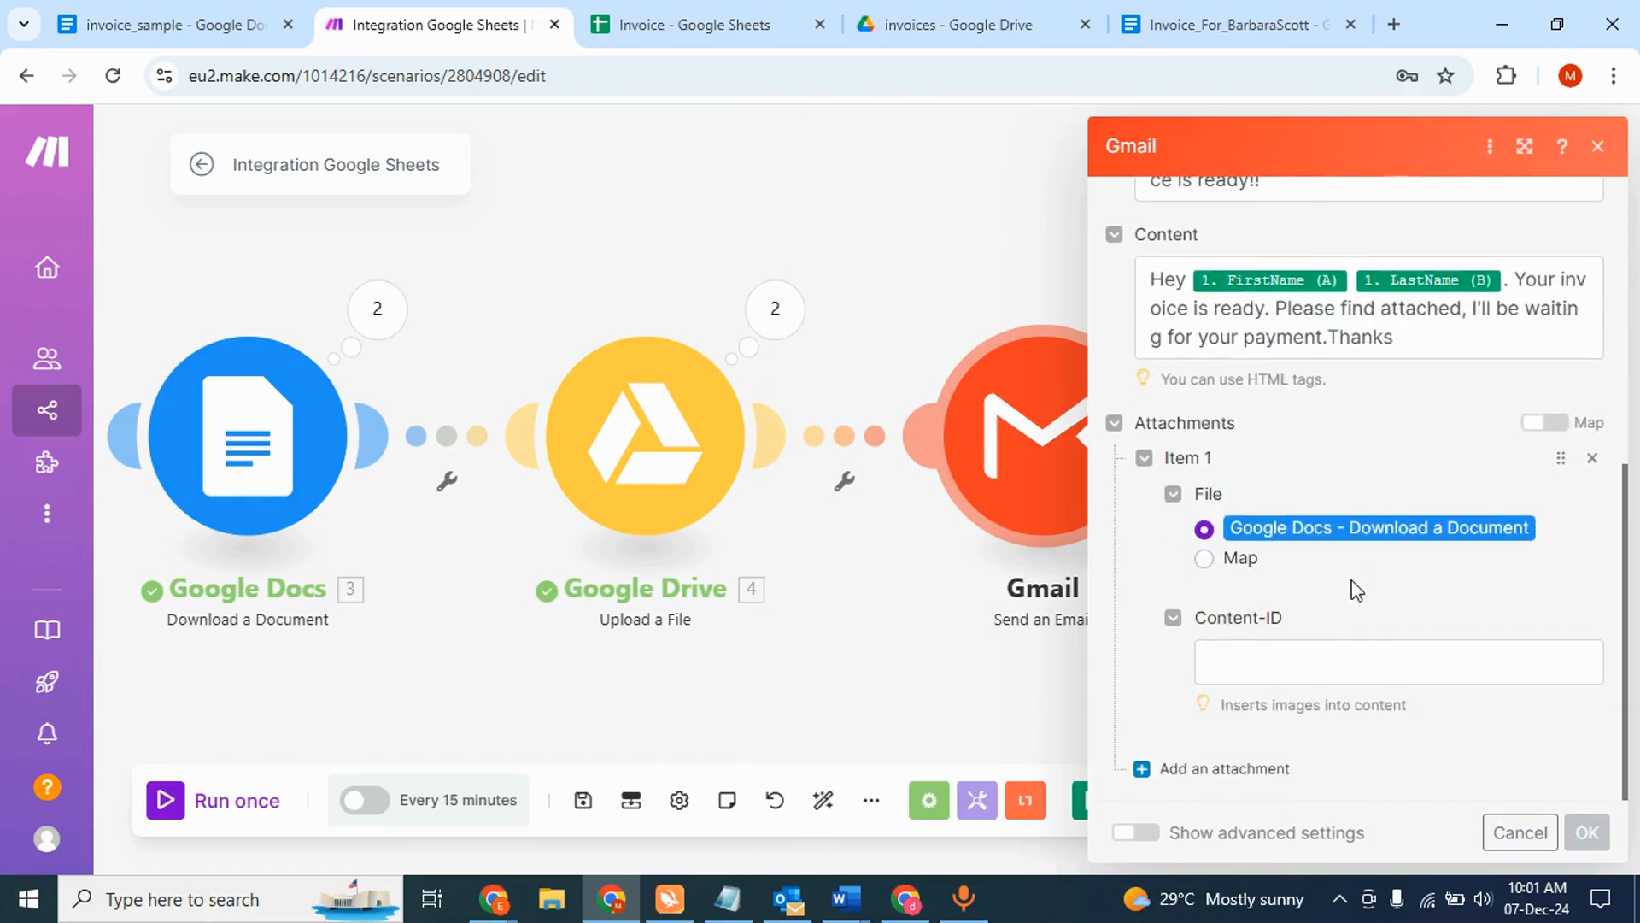
click(1205, 561)
scroll(1341, 598, down, 3)
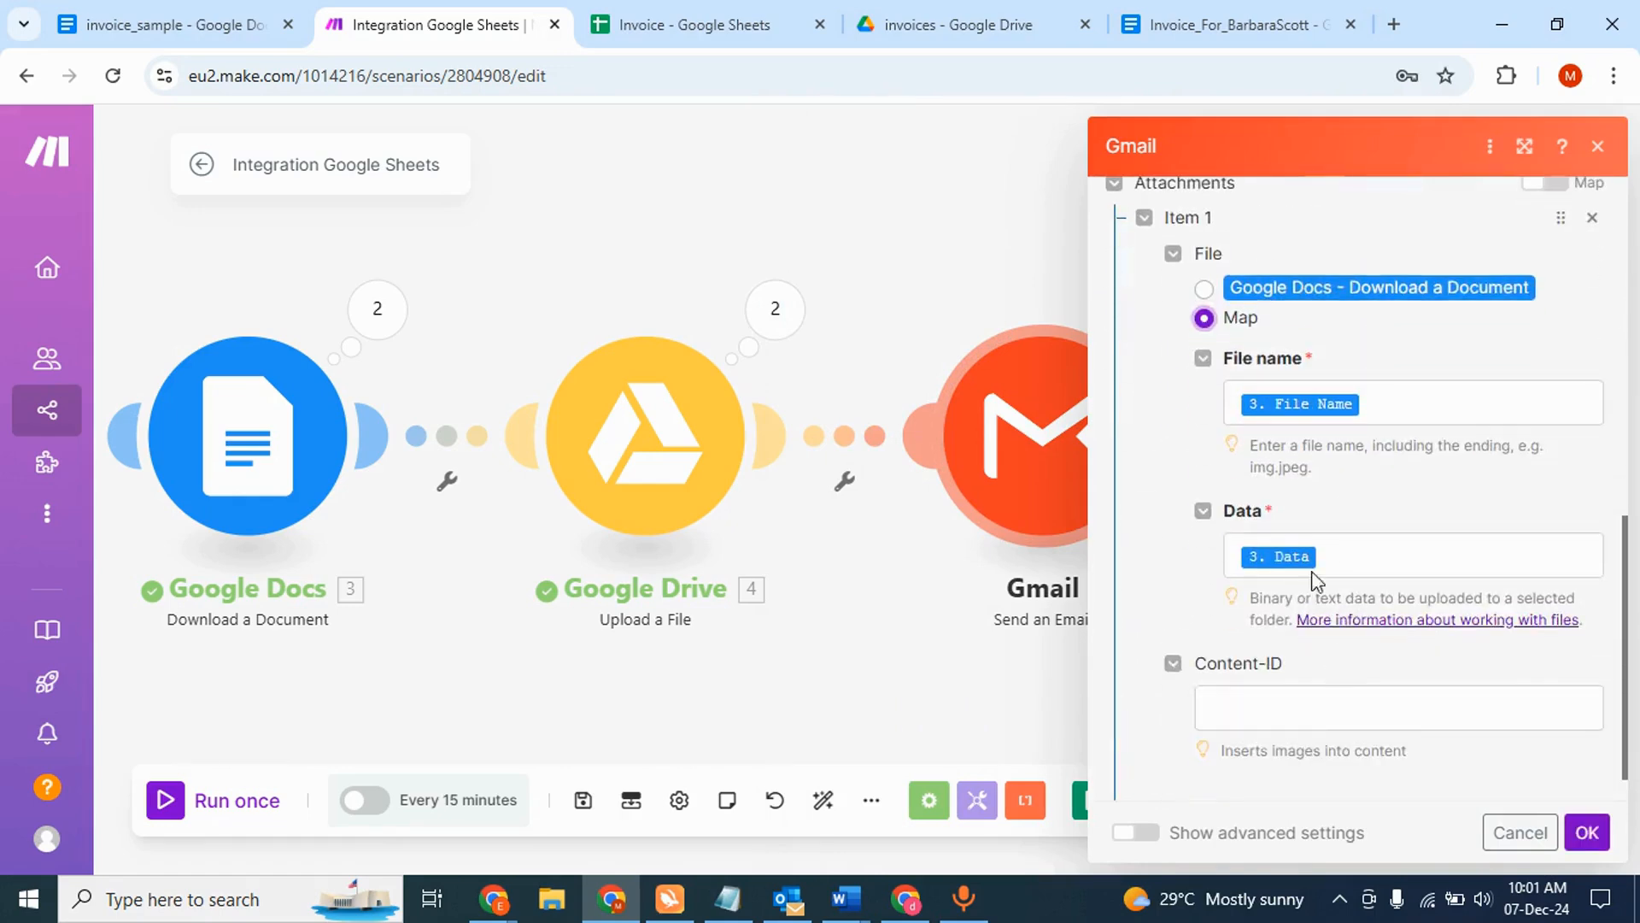
scroll(1282, 547, up, 2)
click(1204, 401)
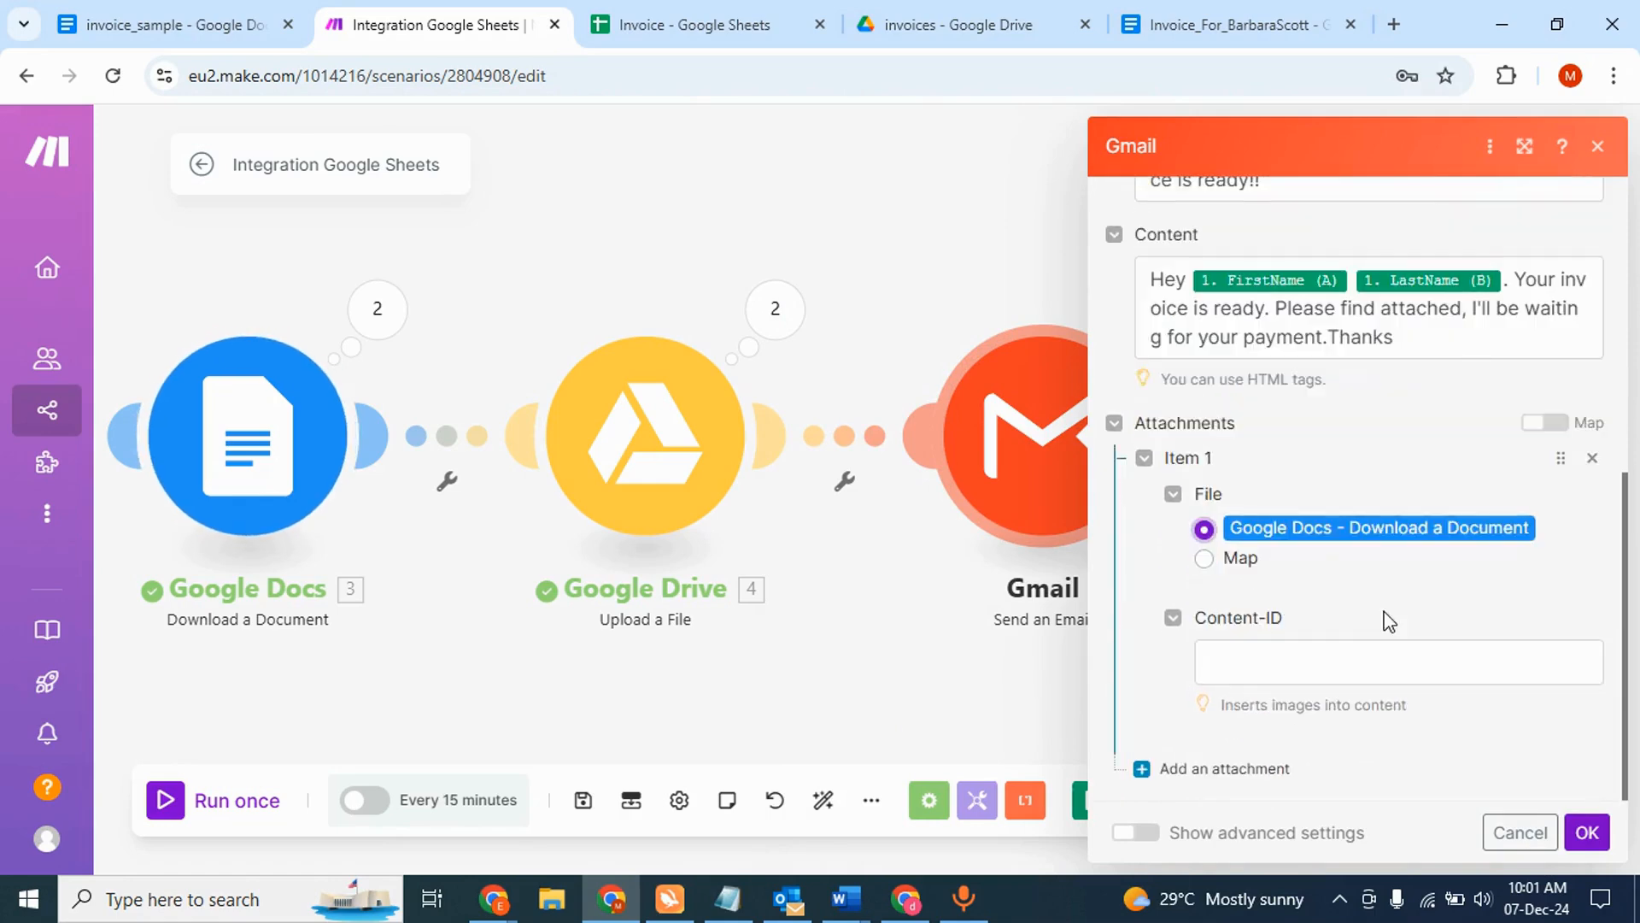
click(1582, 831)
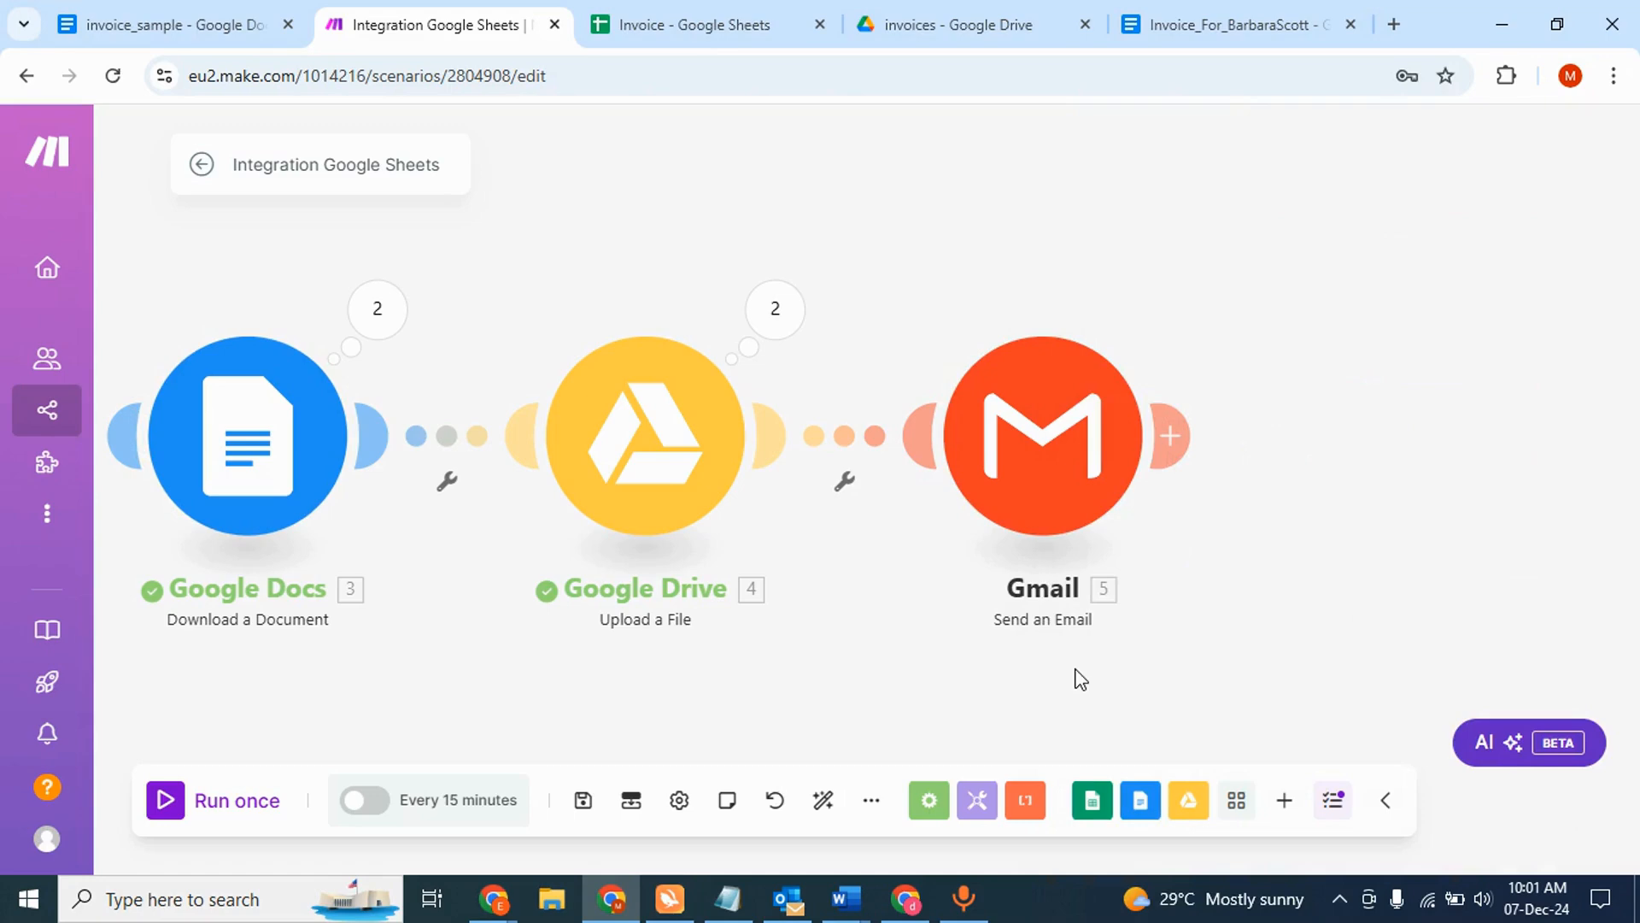
- Check the recipients' addresses in the Invoice sheet's Email column, then return to Make
click(696, 19)
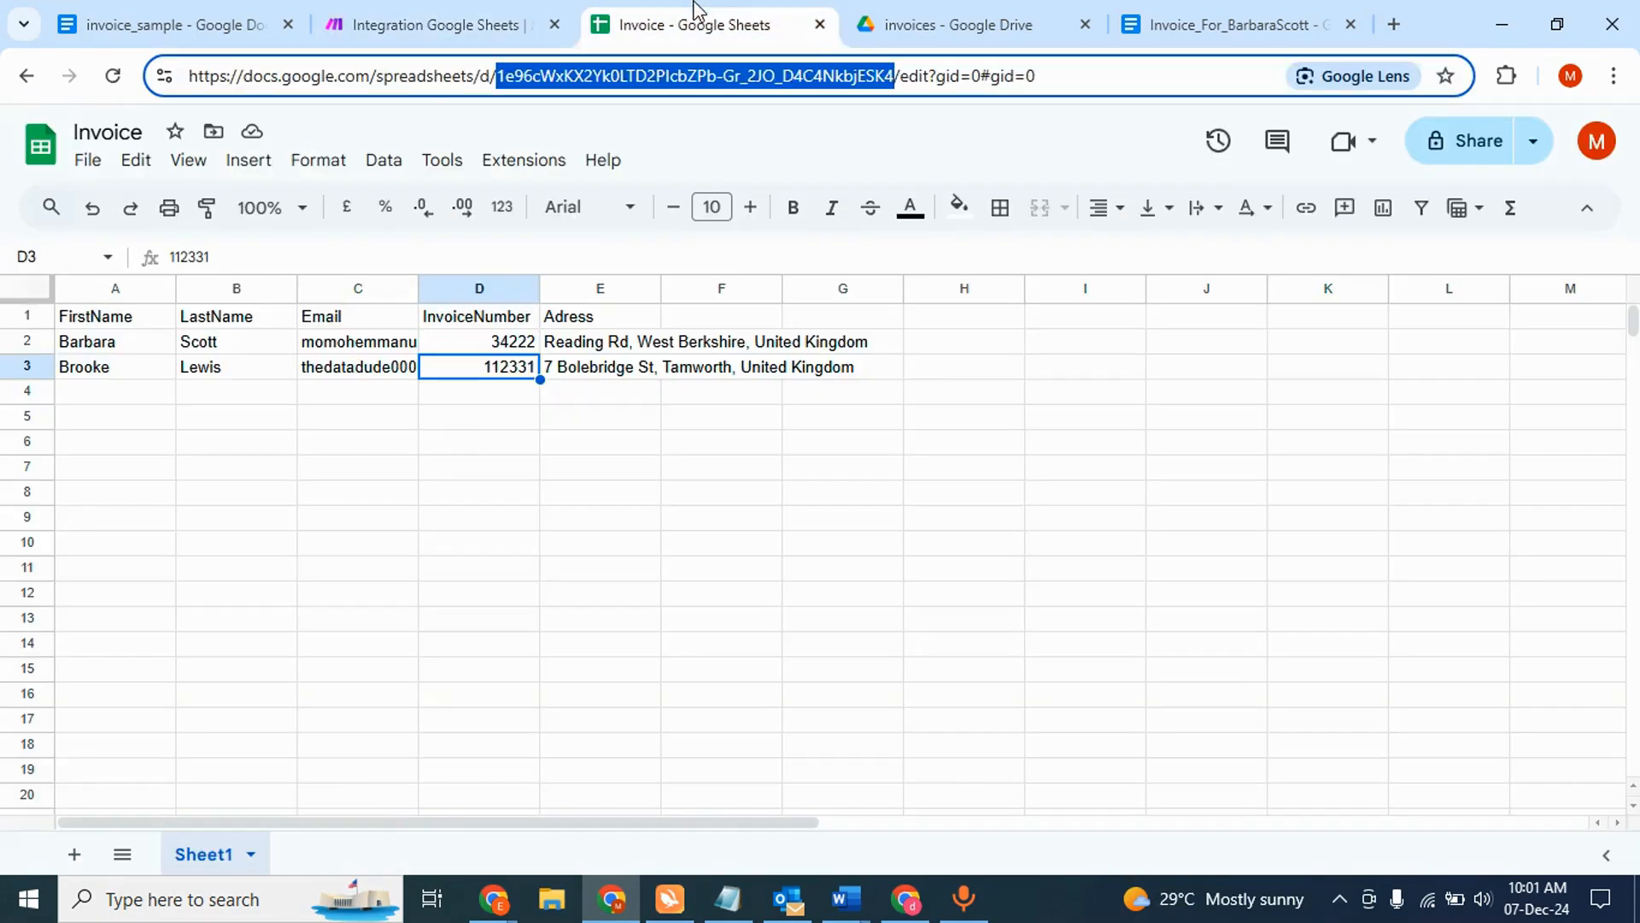
click(363, 346)
click(363, 369)
click(475, 18)
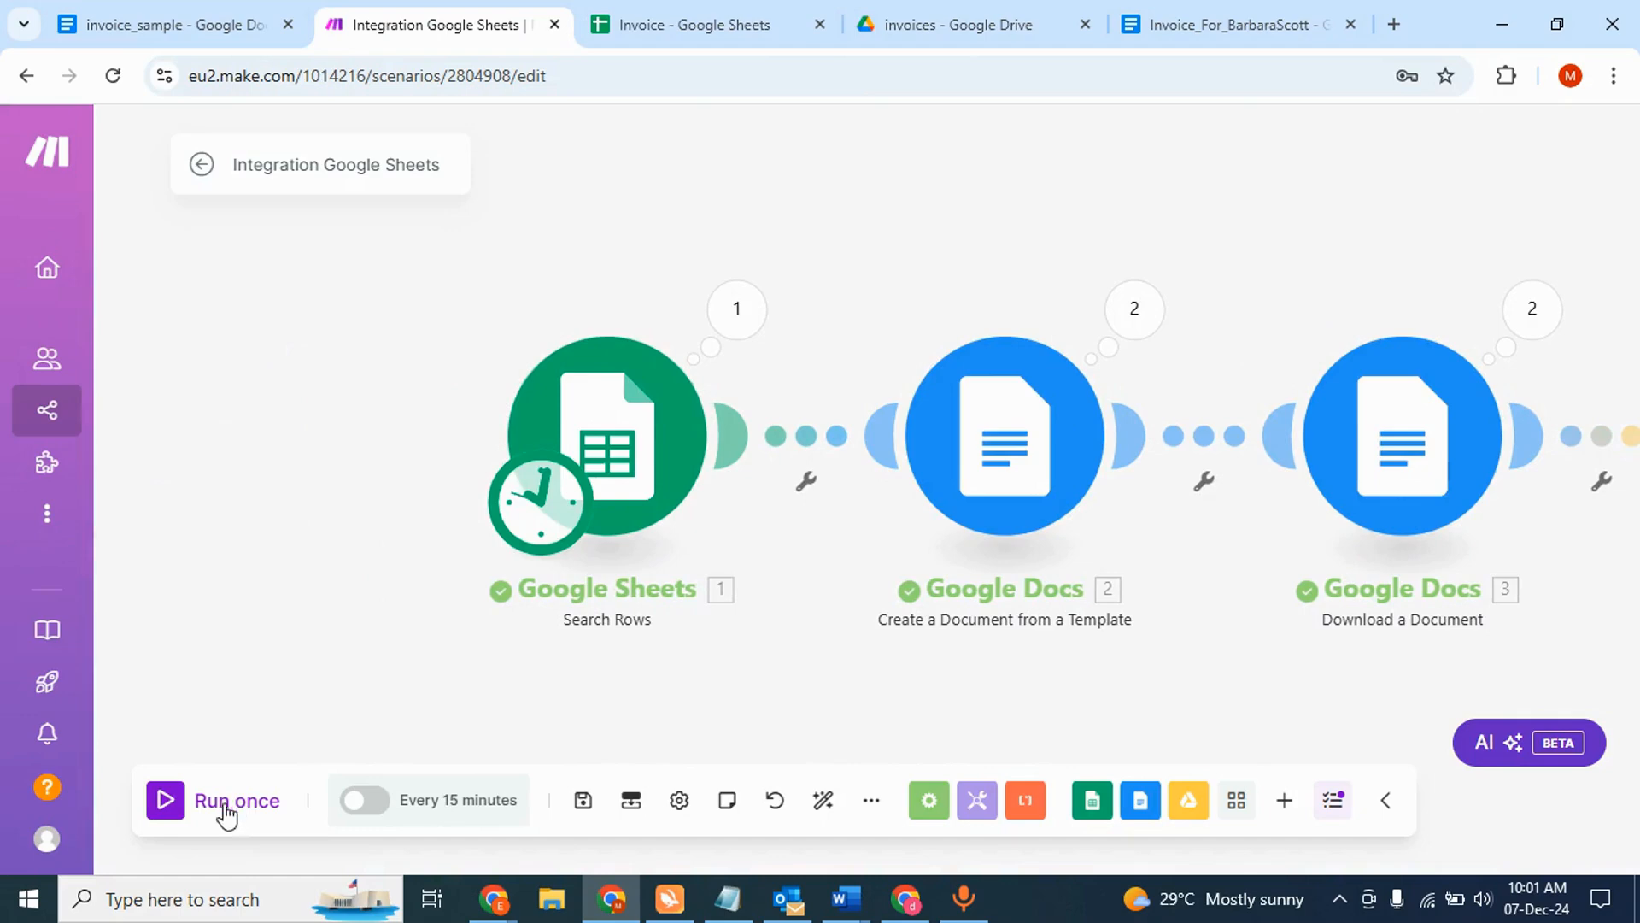
- Run the five-module invoice scenario once, then open a new Chrome tab on Google's homepage
click(172, 798)
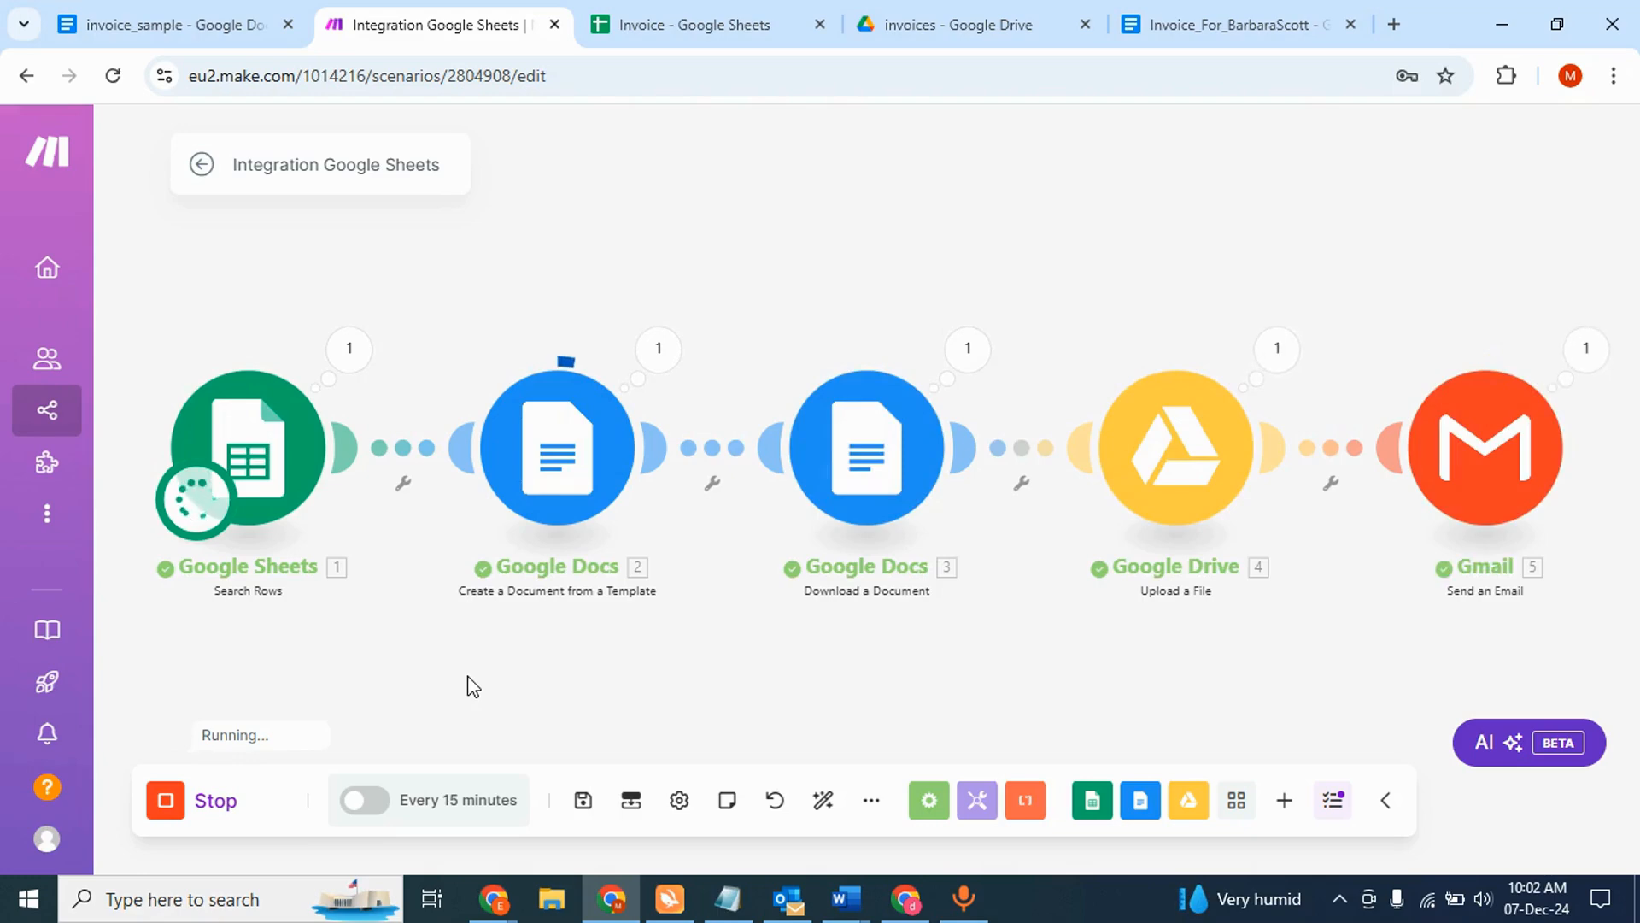
click(1392, 25)
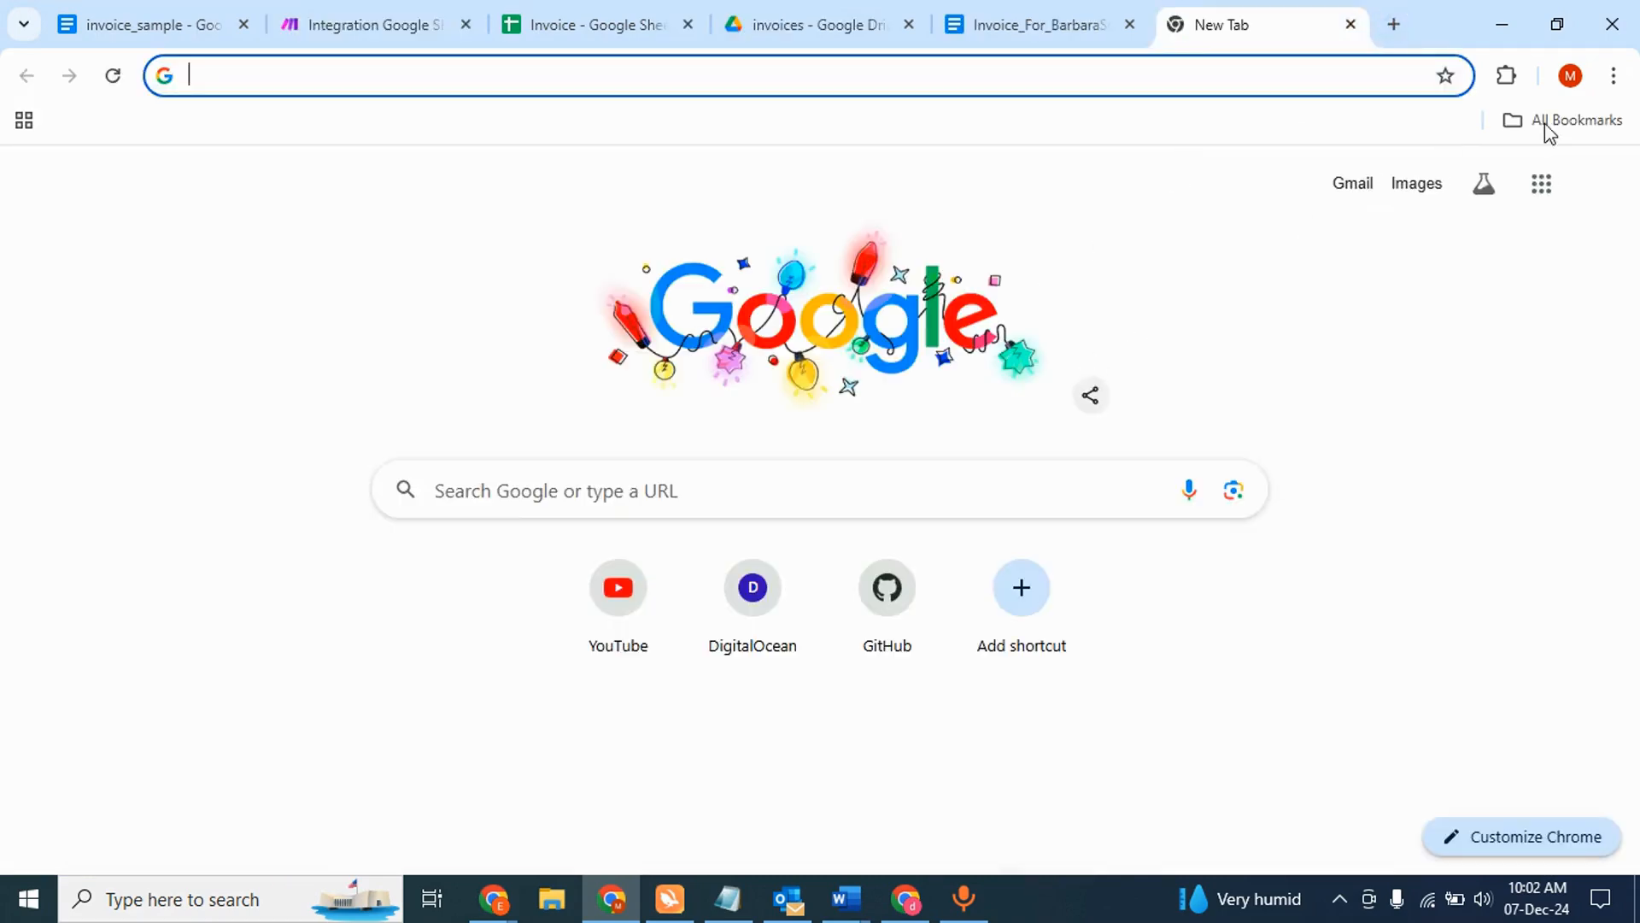
- In Gmail, open the newest invoice-ready email and preview its attached PDF invoice
click(1540, 183)
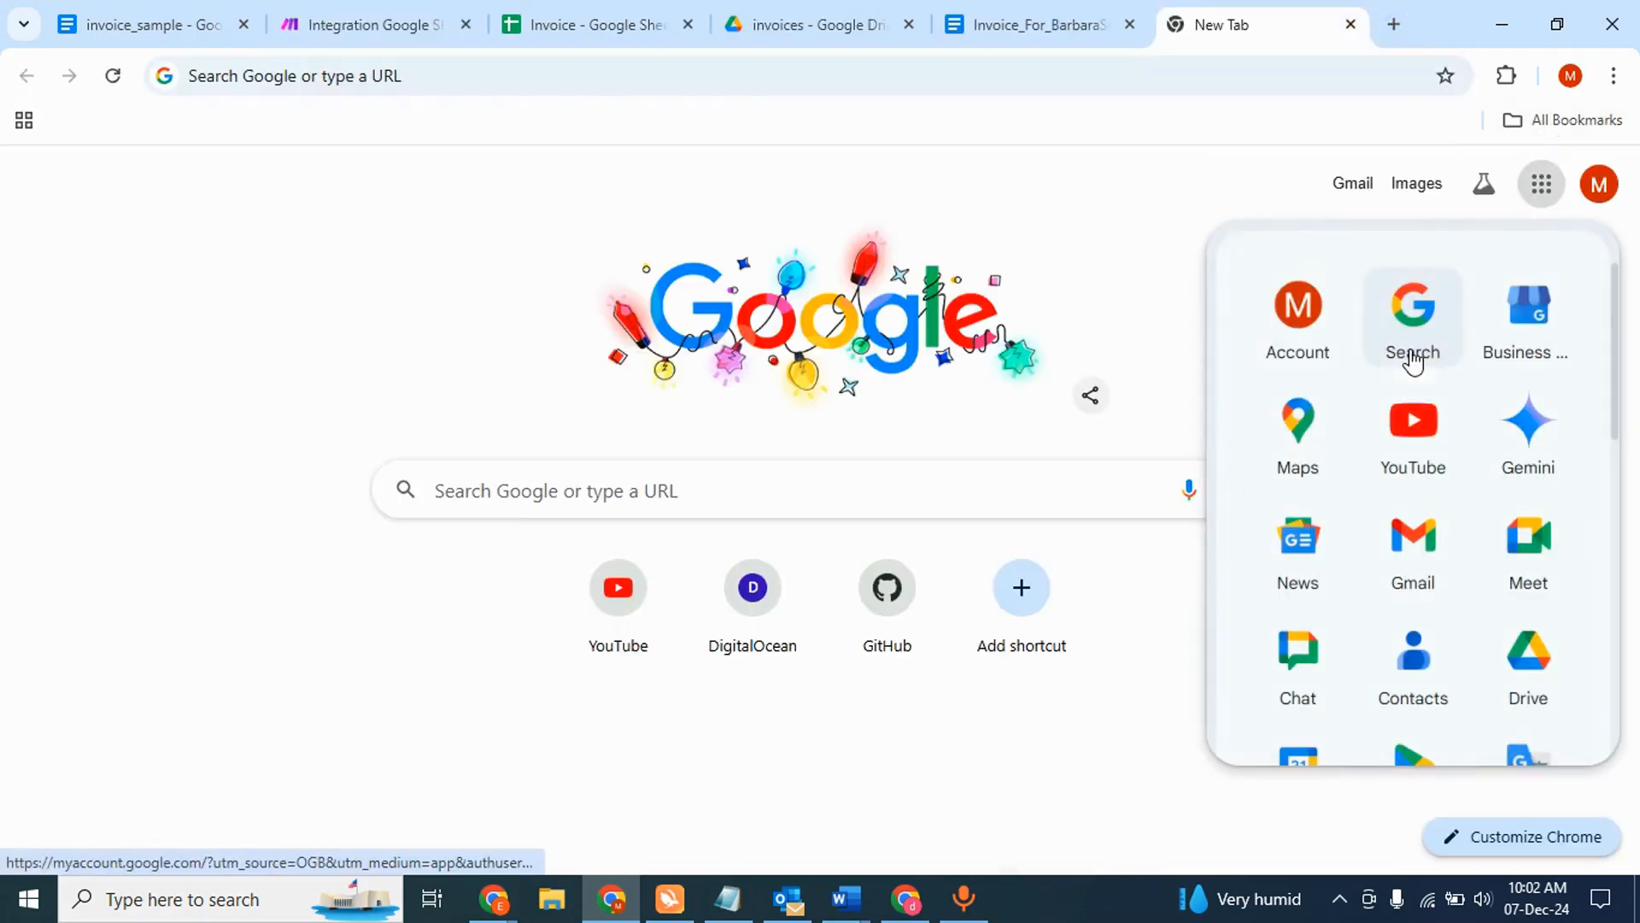
click(1407, 545)
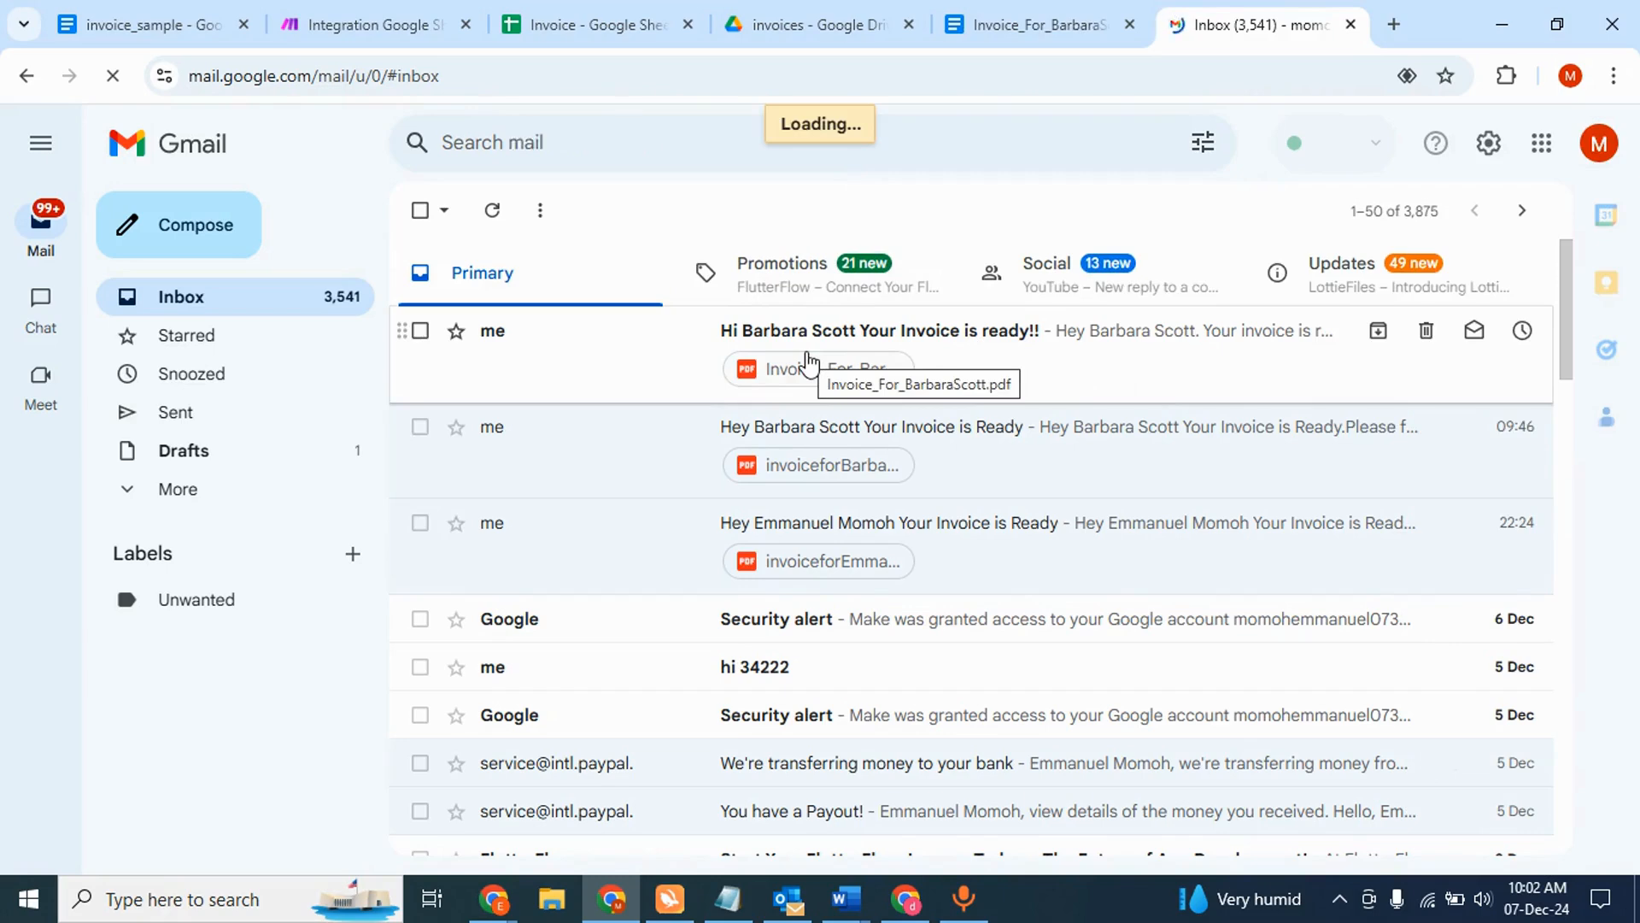
click(635, 376)
click(381, 19)
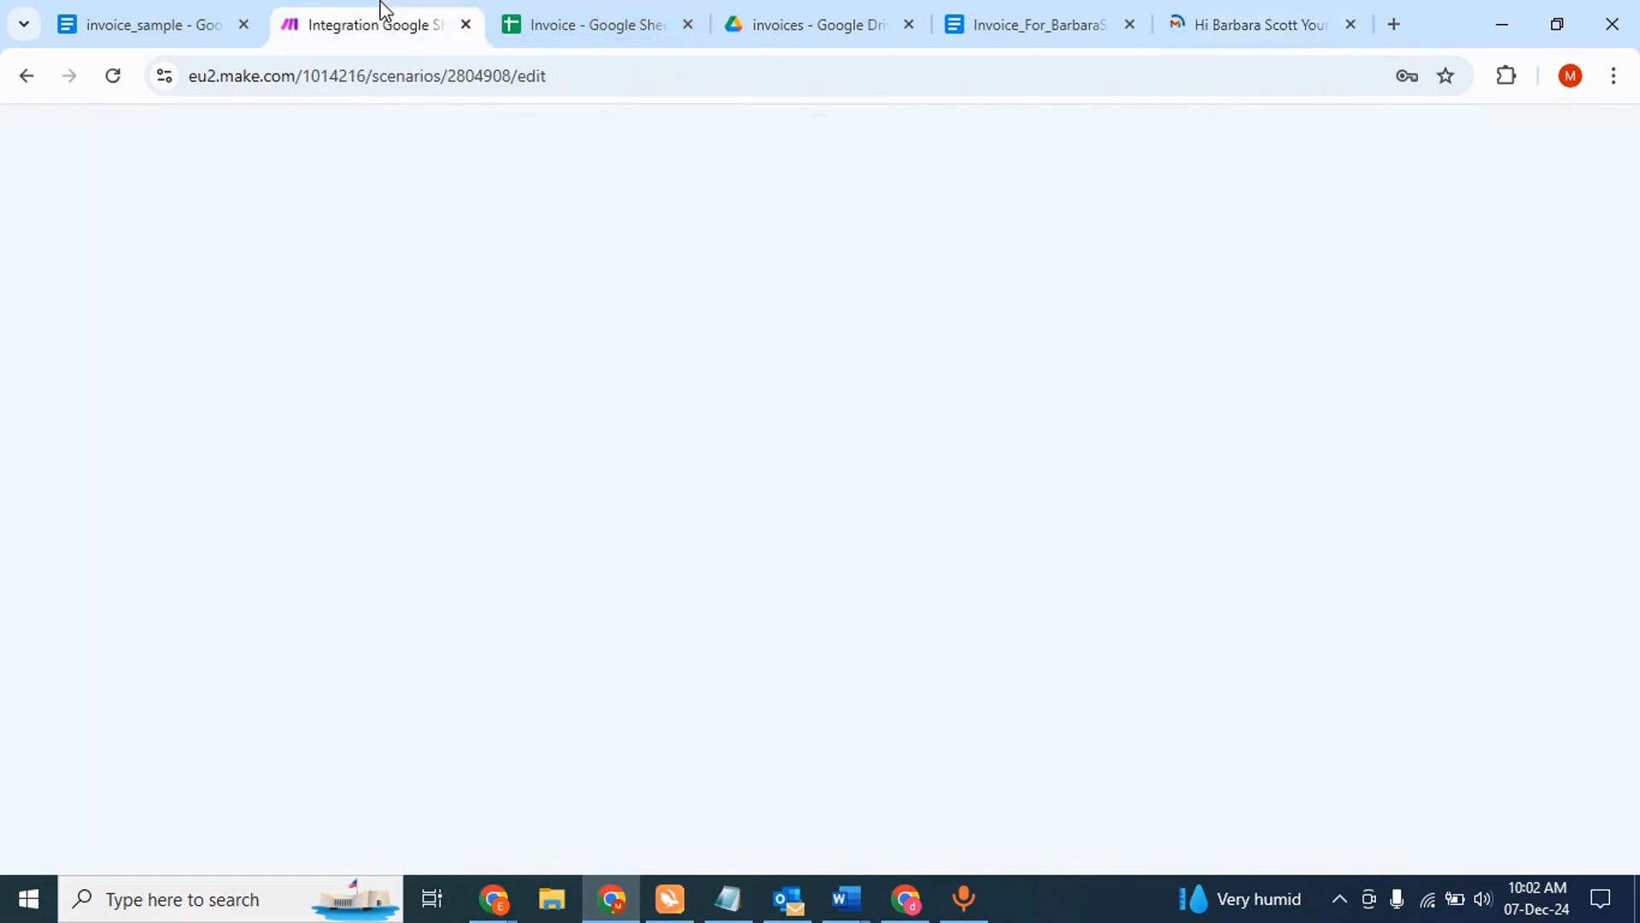
click(1265, 18)
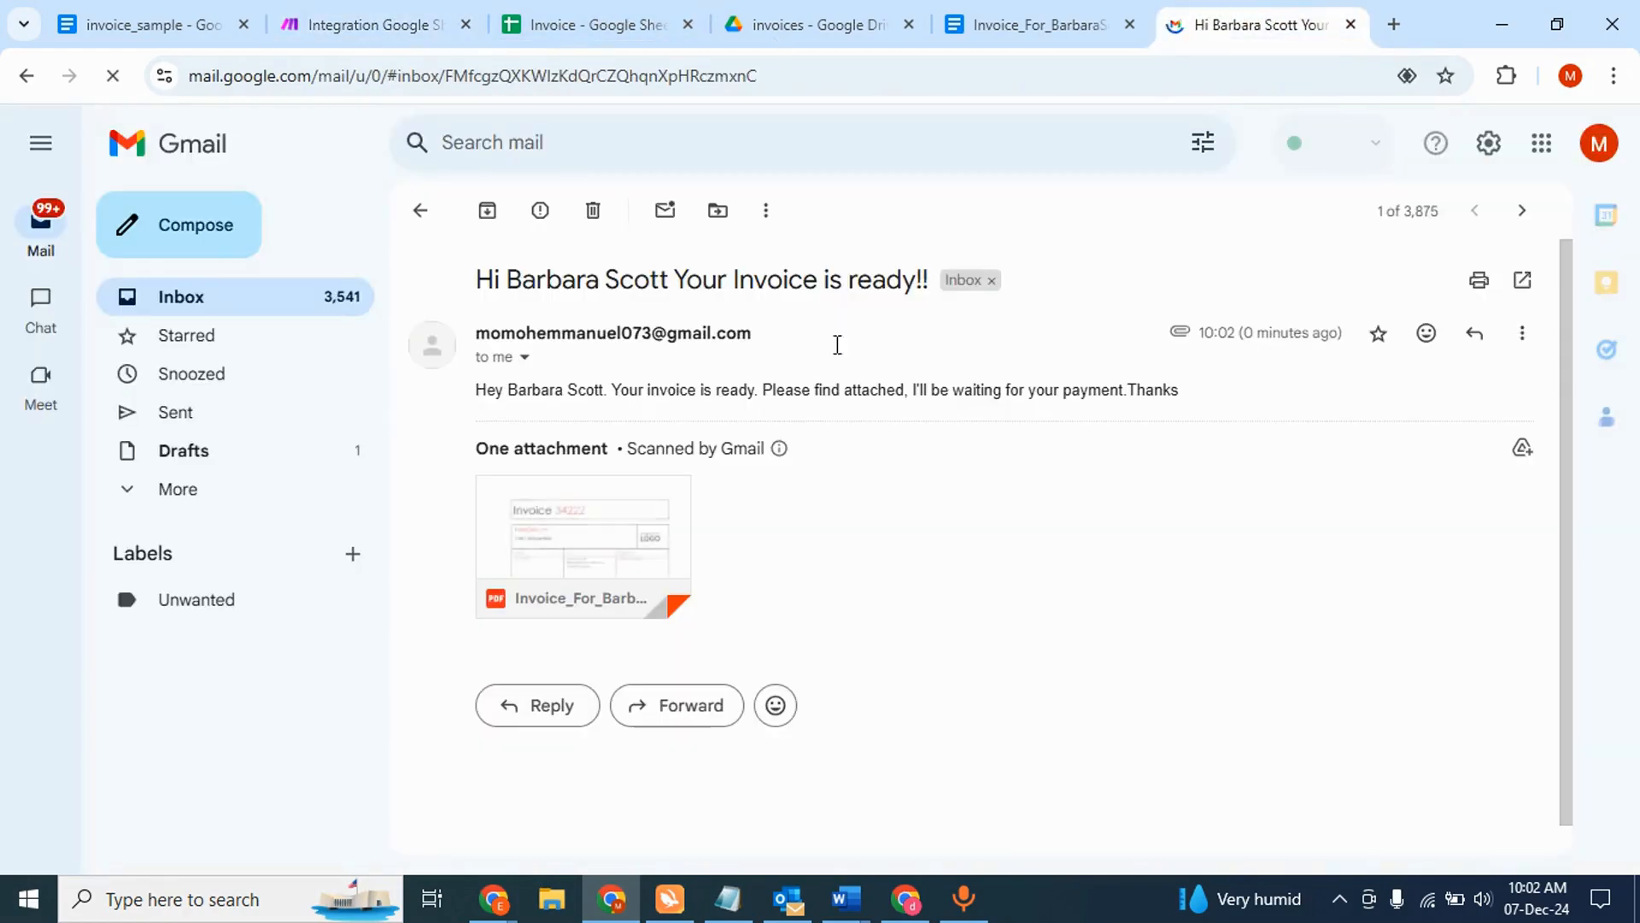
click(619, 539)
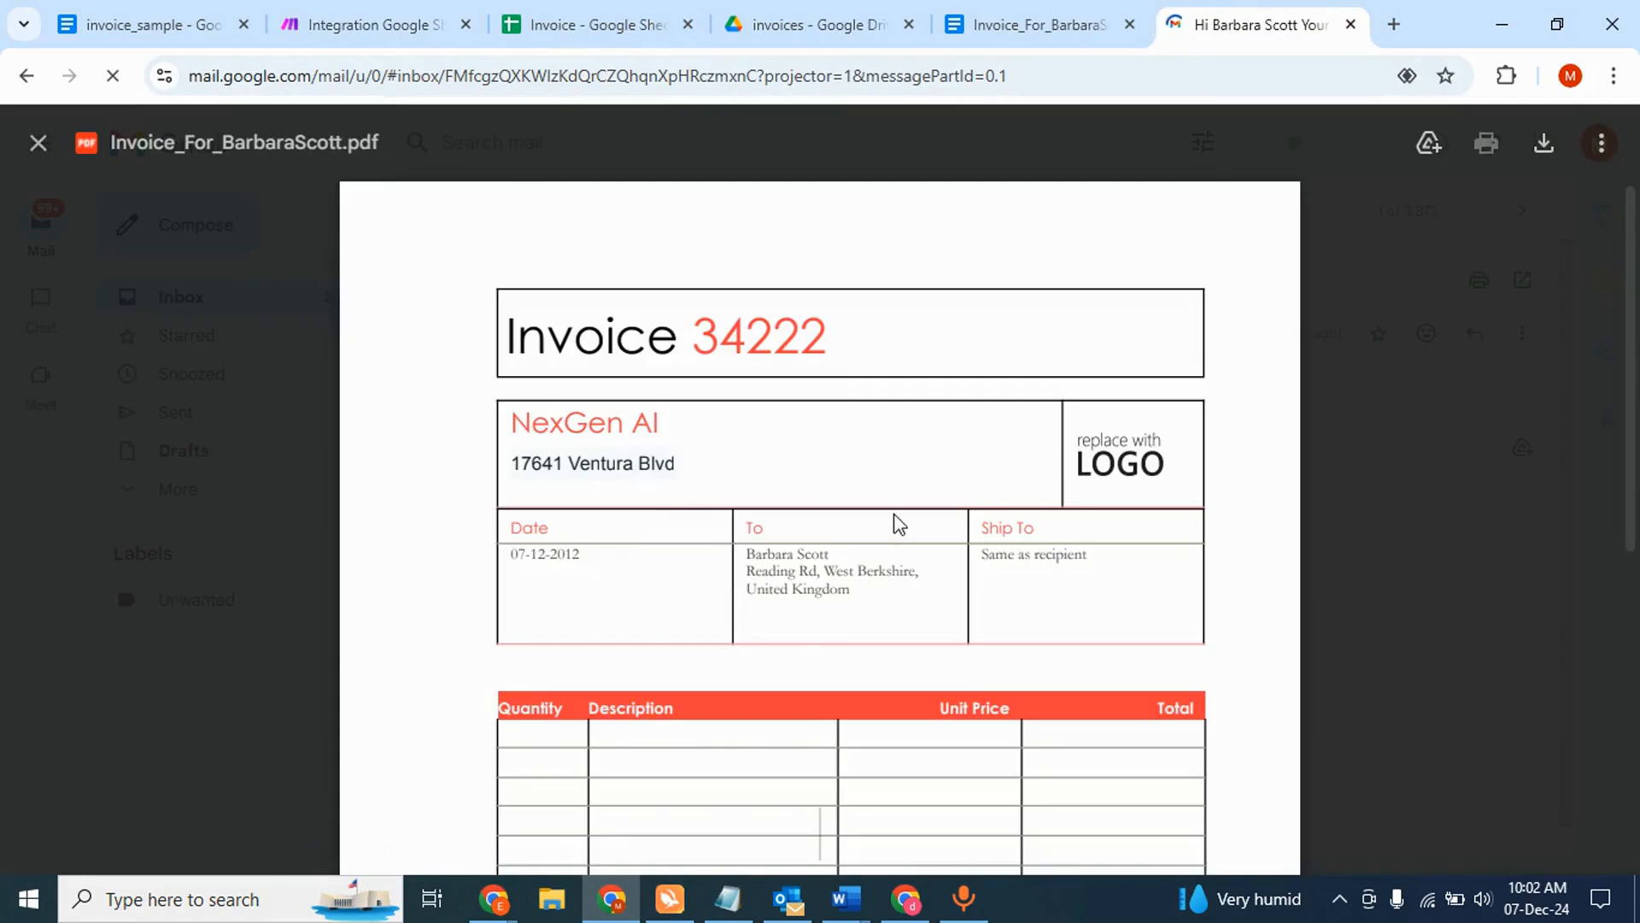
scroll(893, 514, down, 2)
scroll(894, 514, down, 1)
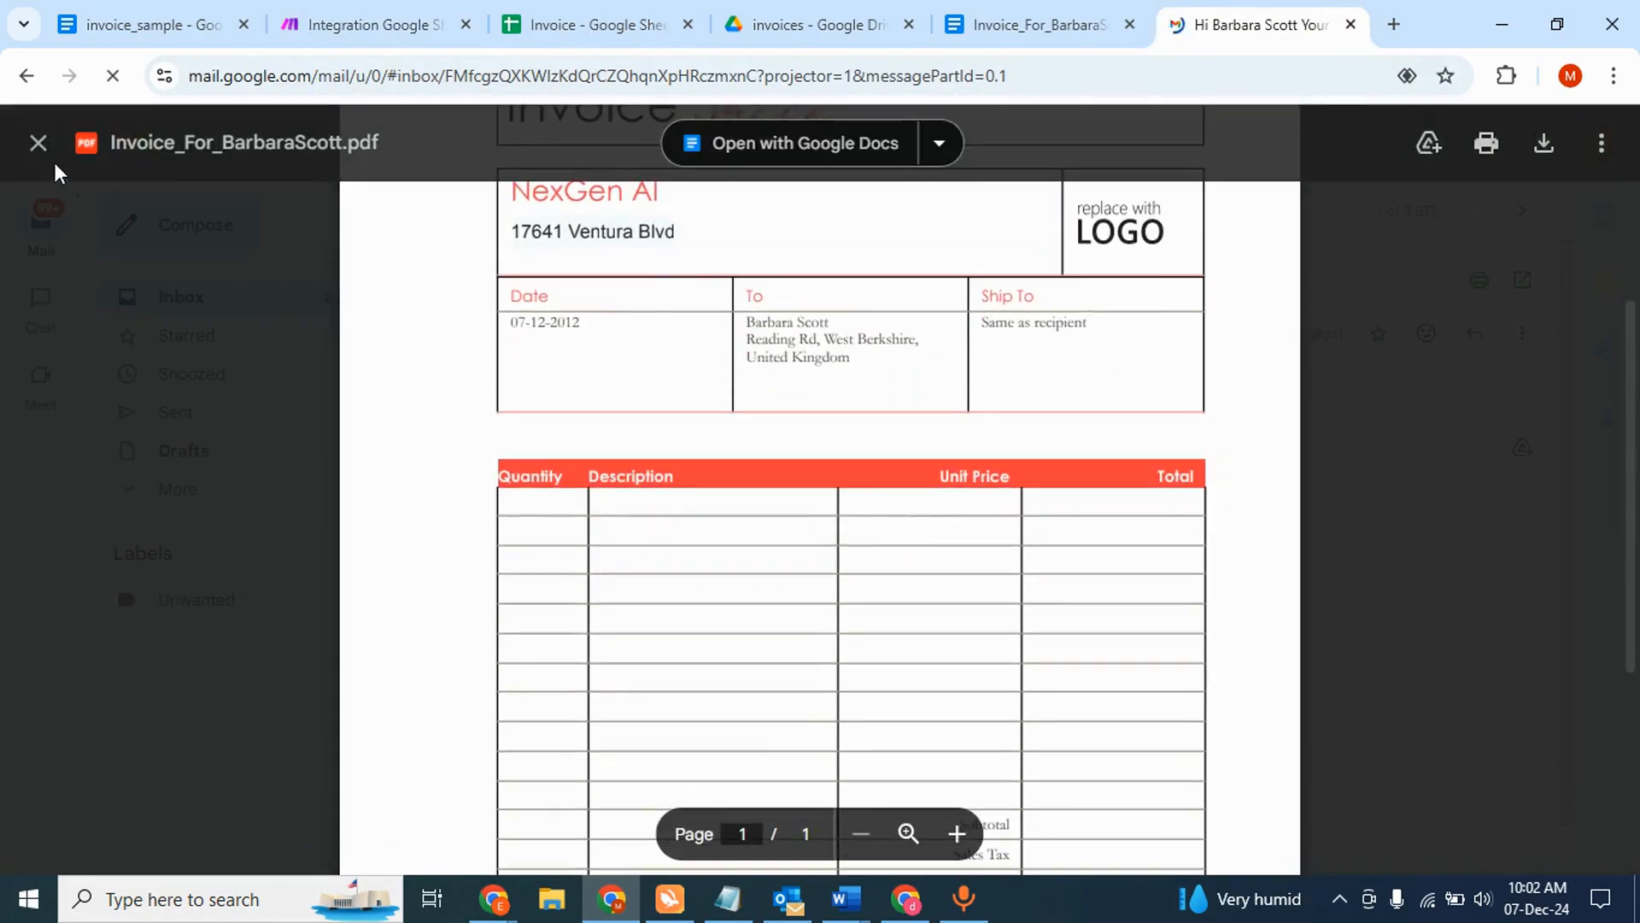
click(39, 142)
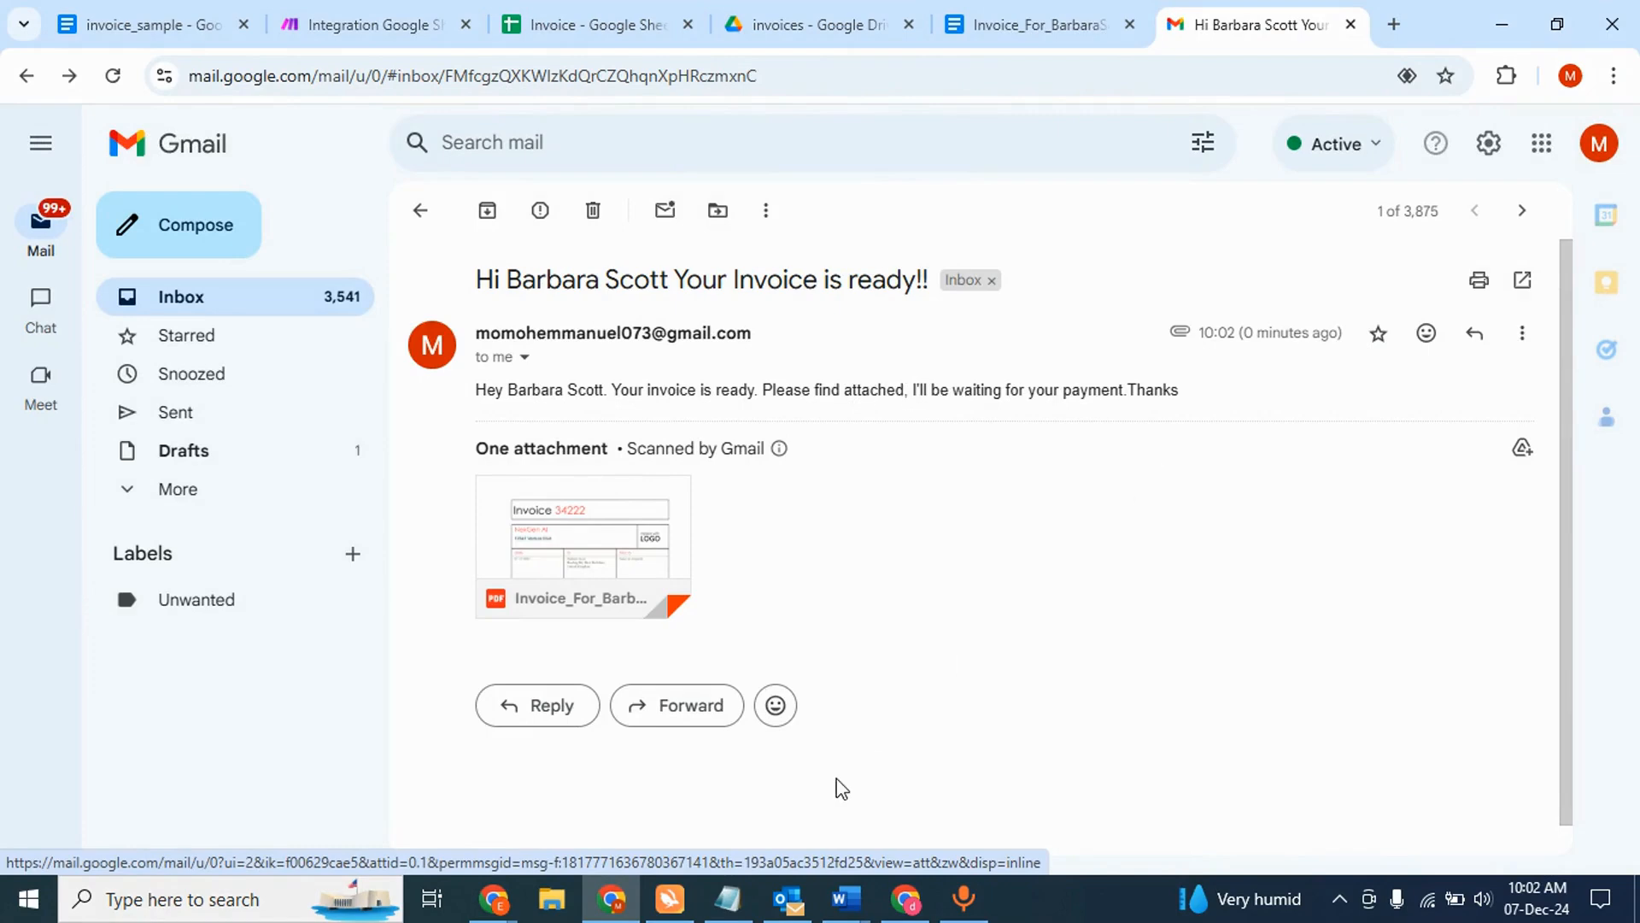
- Check the second row's recipient name in the Invoice sheet, then bring up the other Chrome window
click(589, 24)
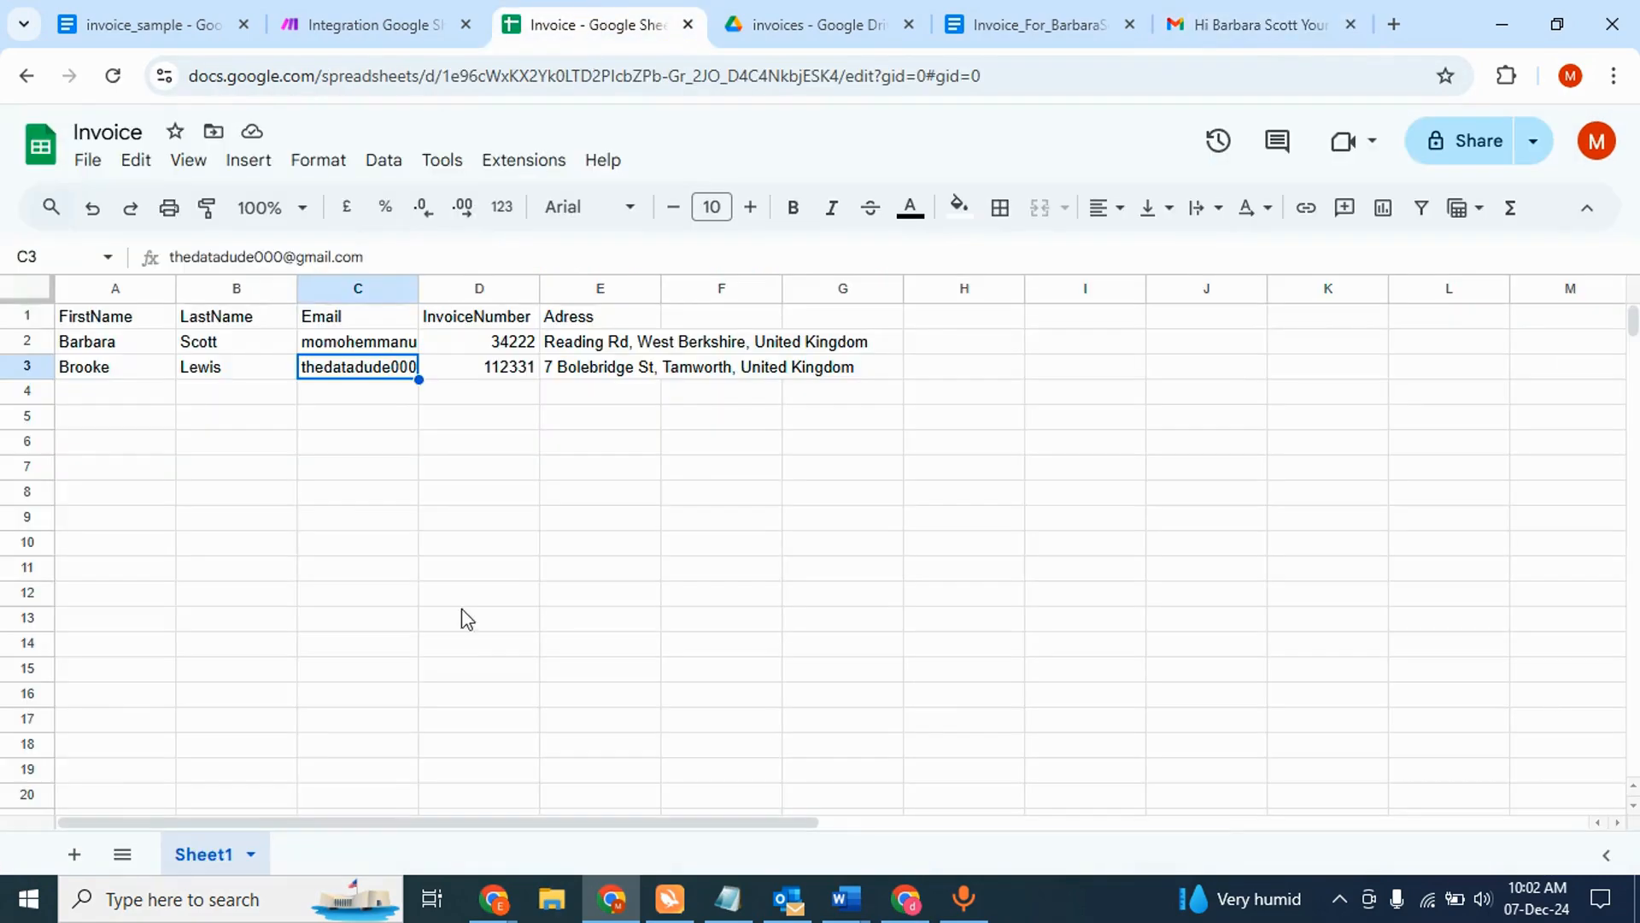
click(105, 367)
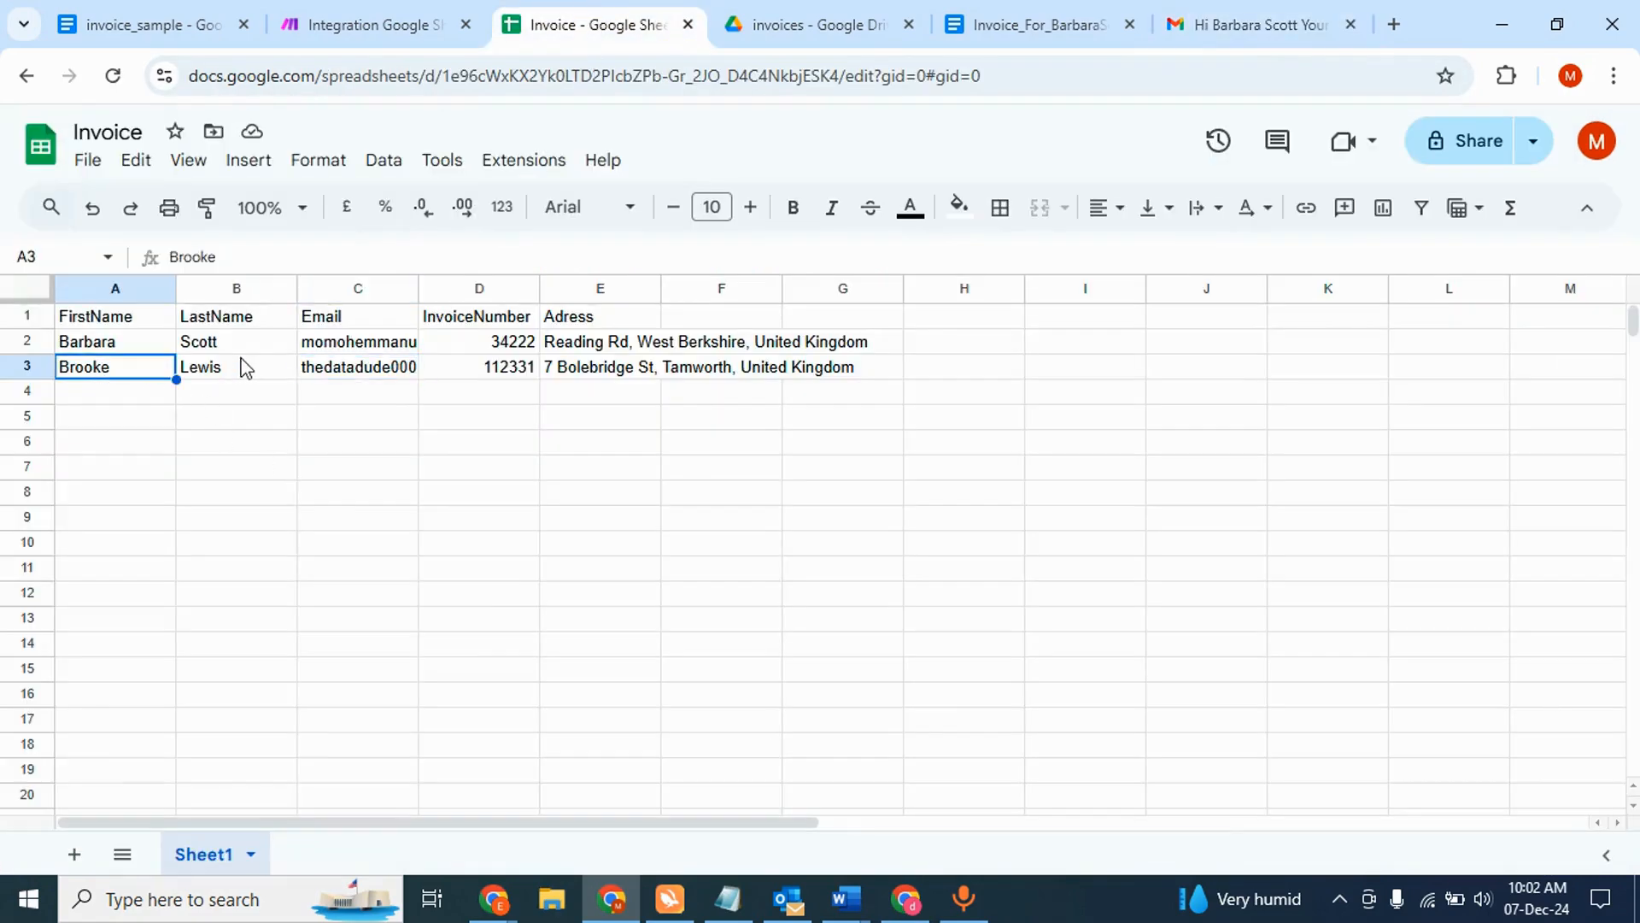
click(904, 899)
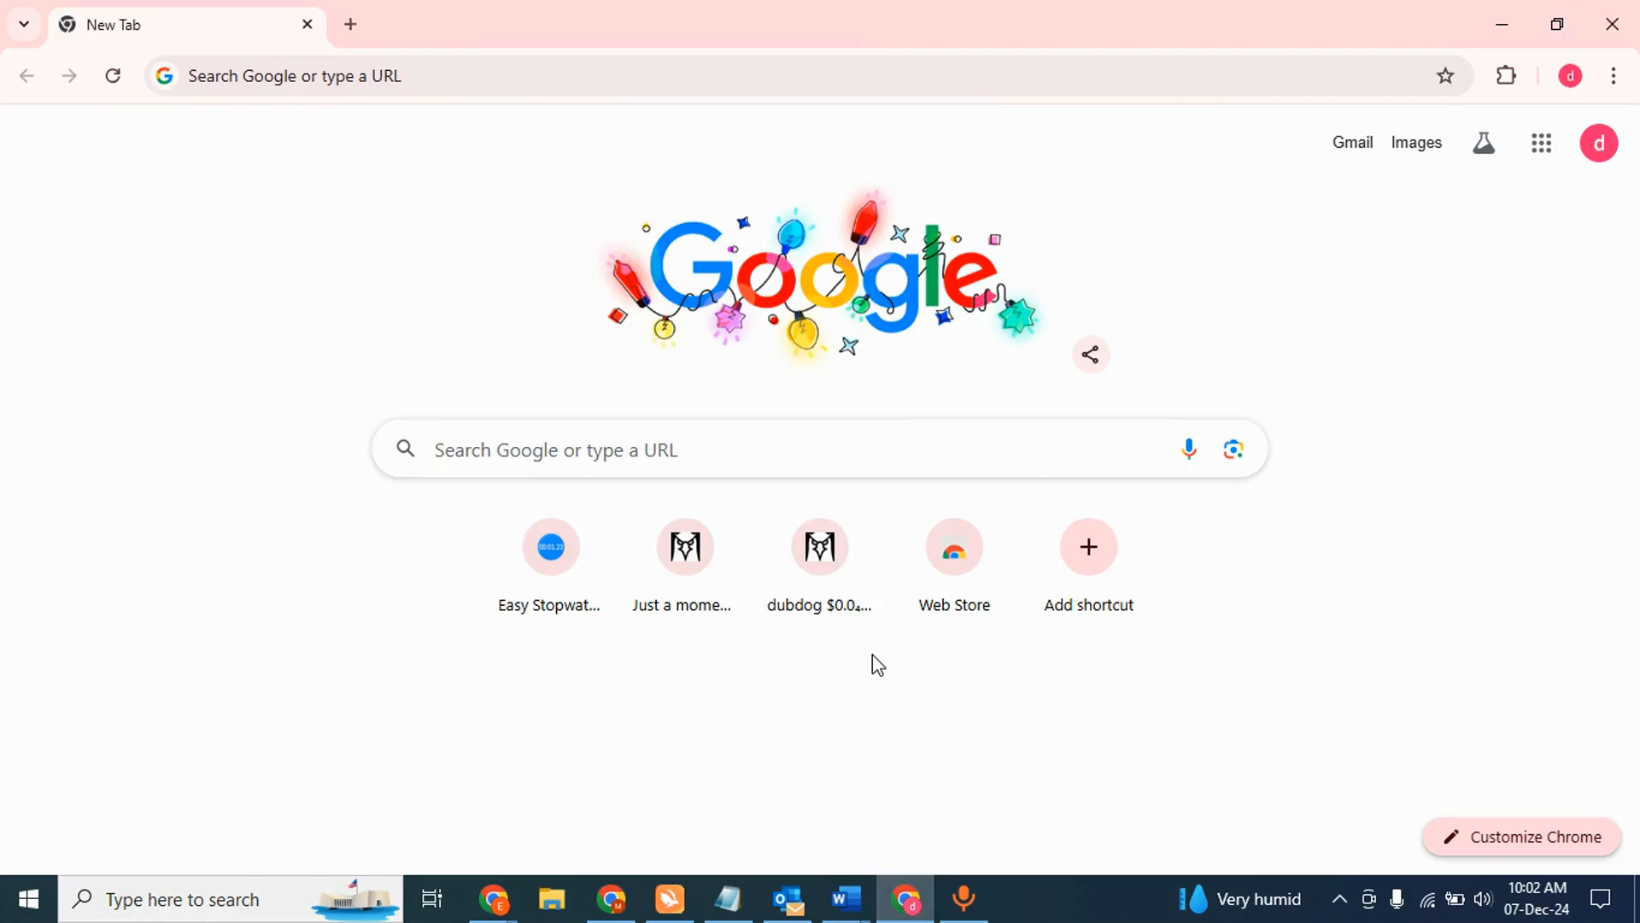
- In the second account's Gmail, open the invoice email, preview its PDF, then return to Make
click(1535, 156)
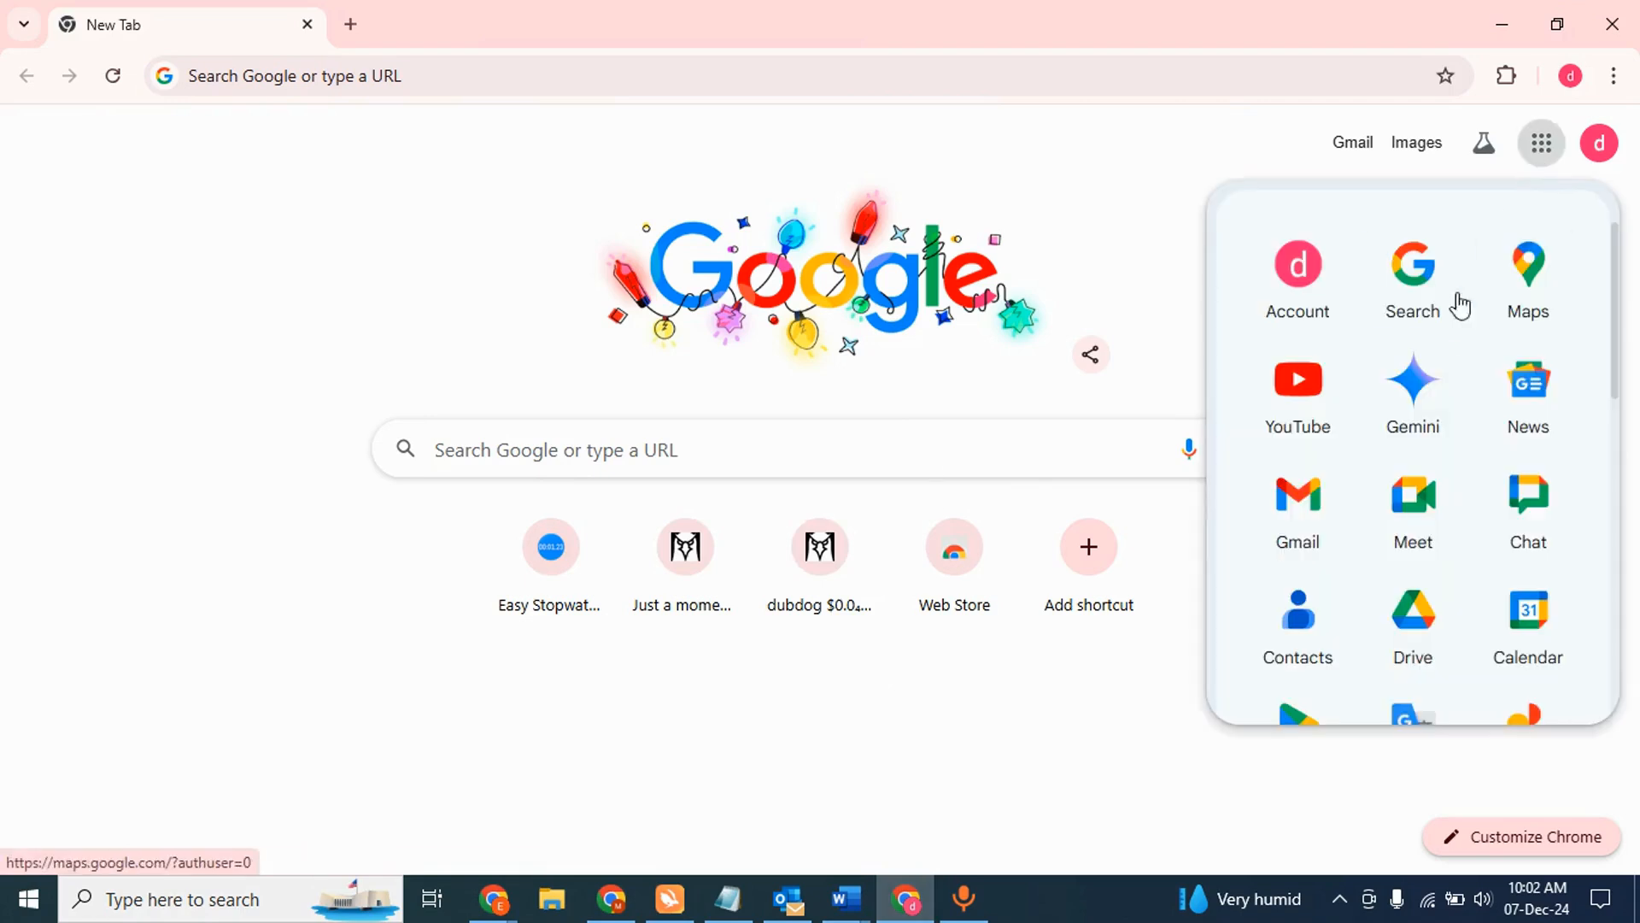
click(1323, 496)
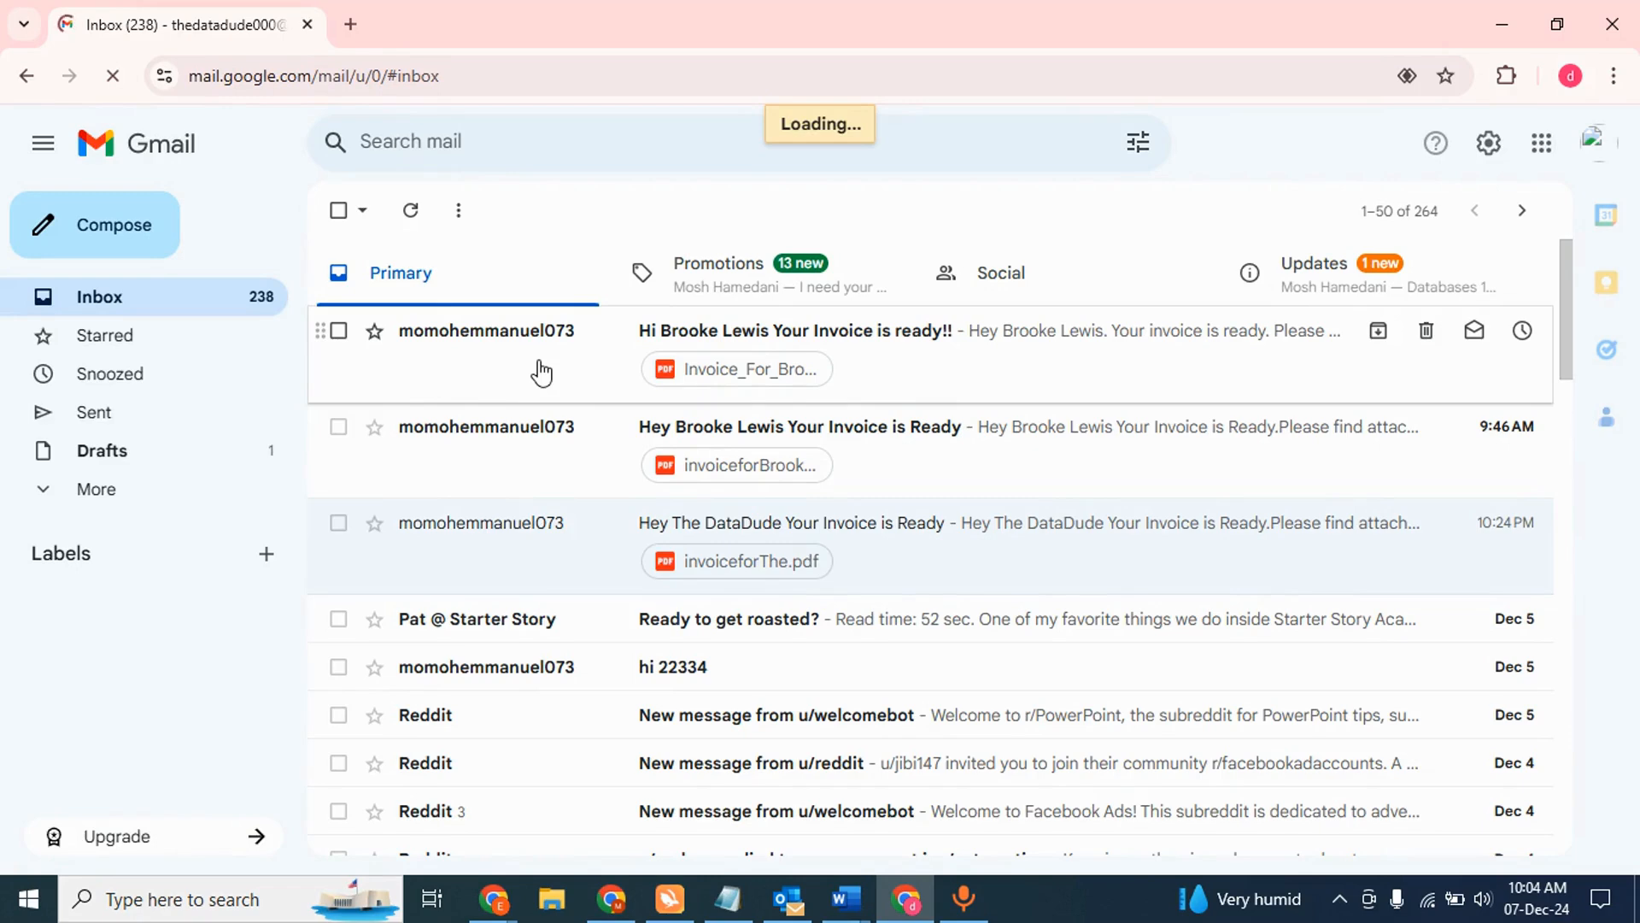
click(541, 372)
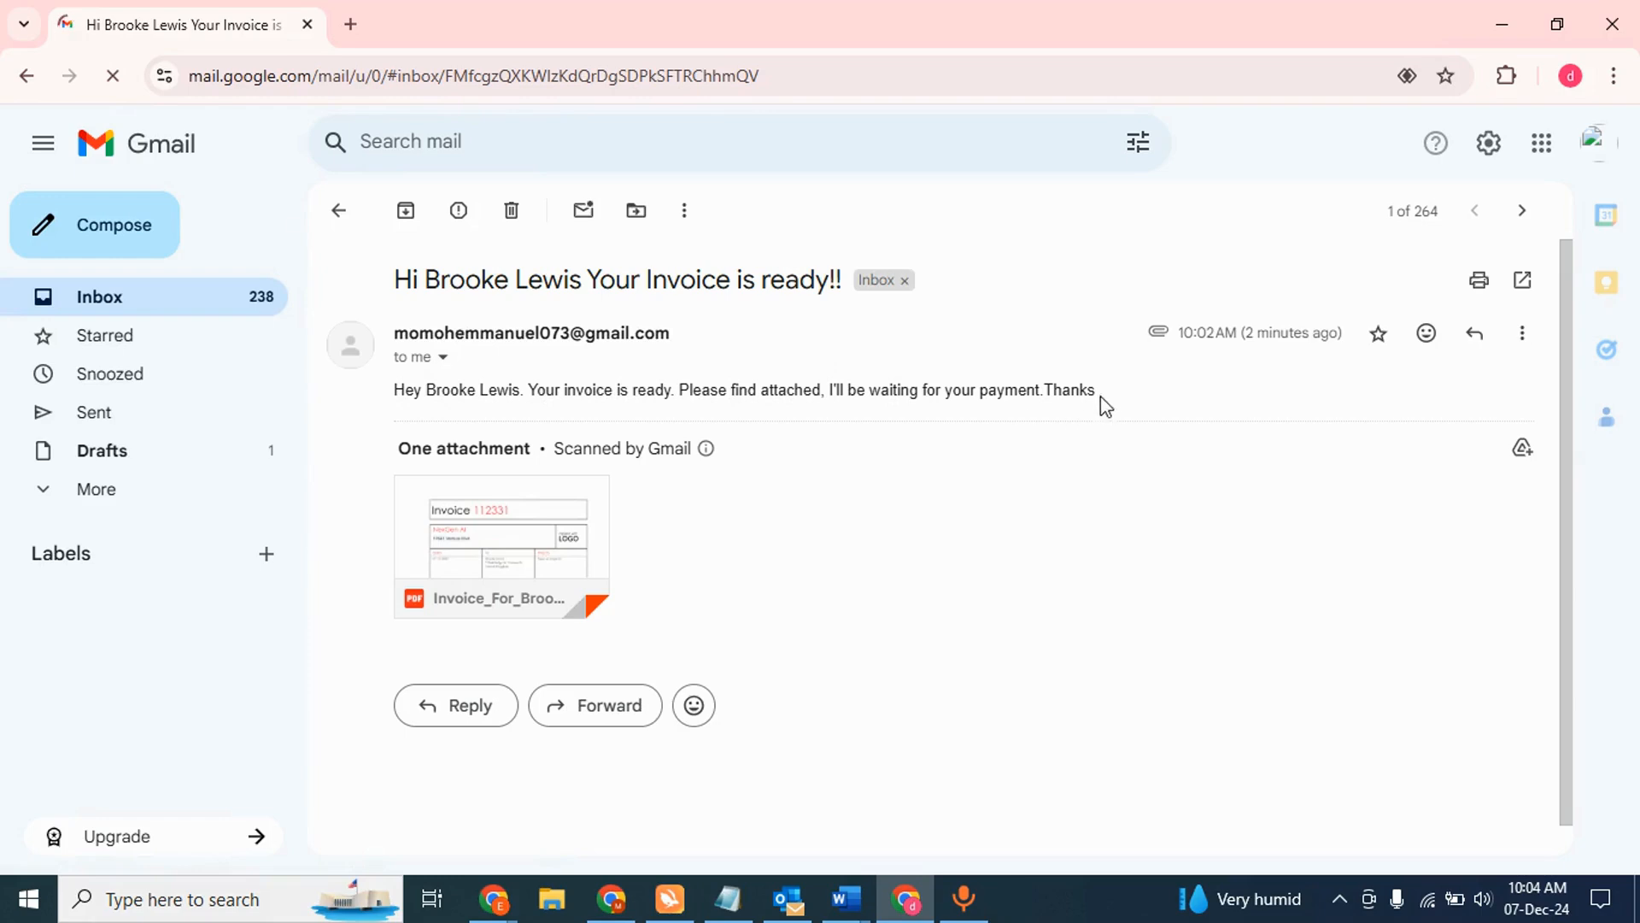
click(551, 542)
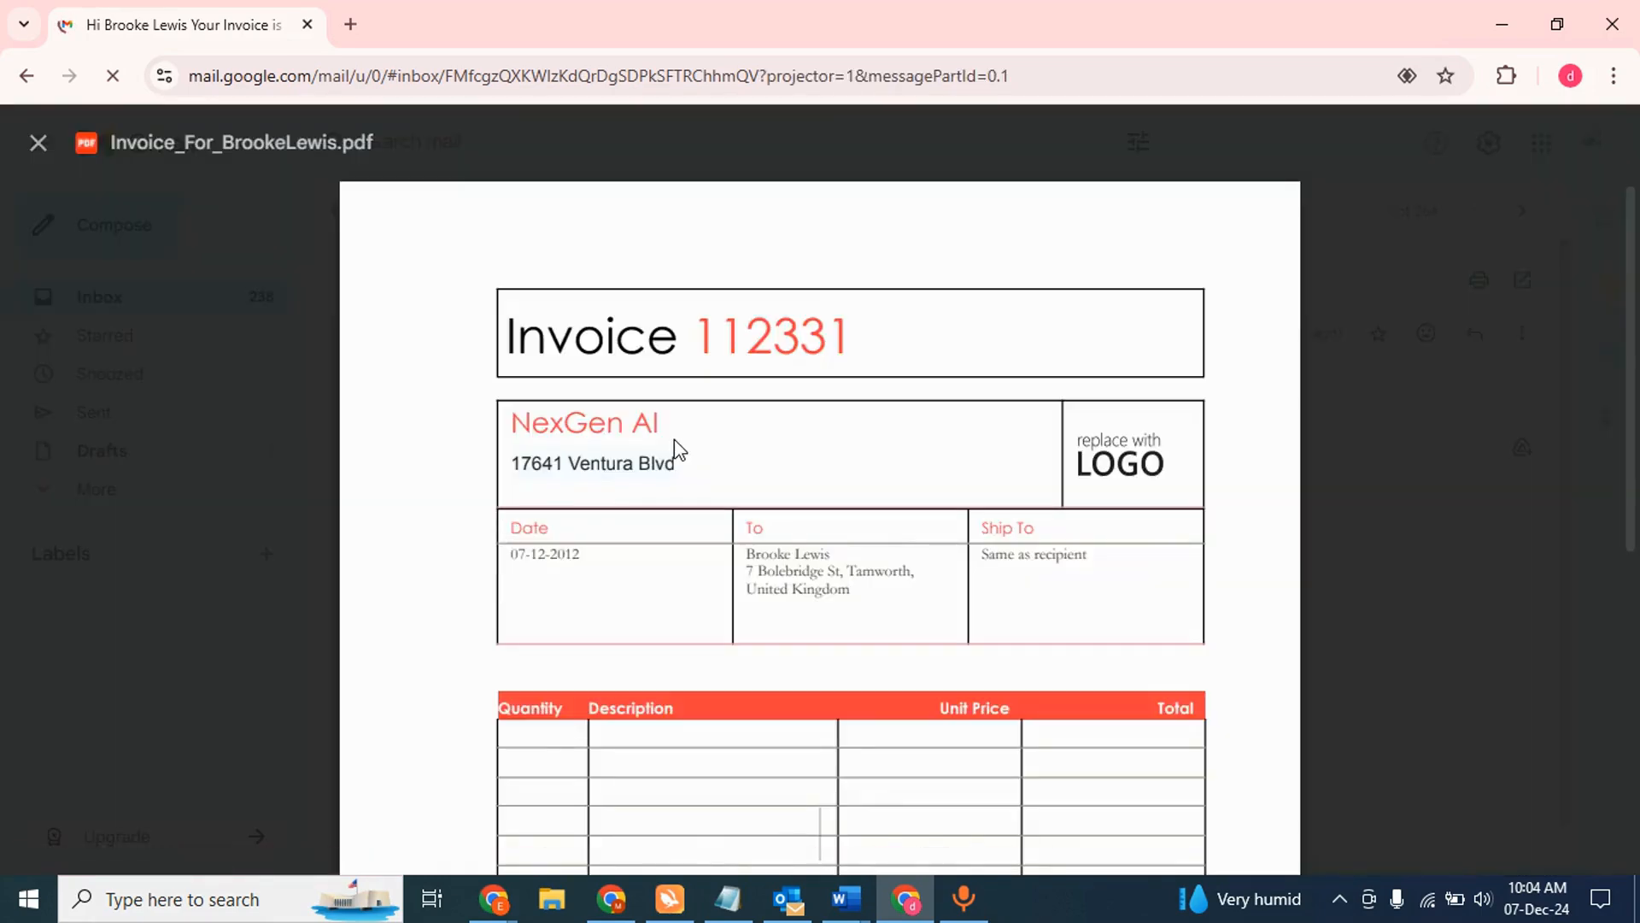
scroll(674, 439, down, 1)
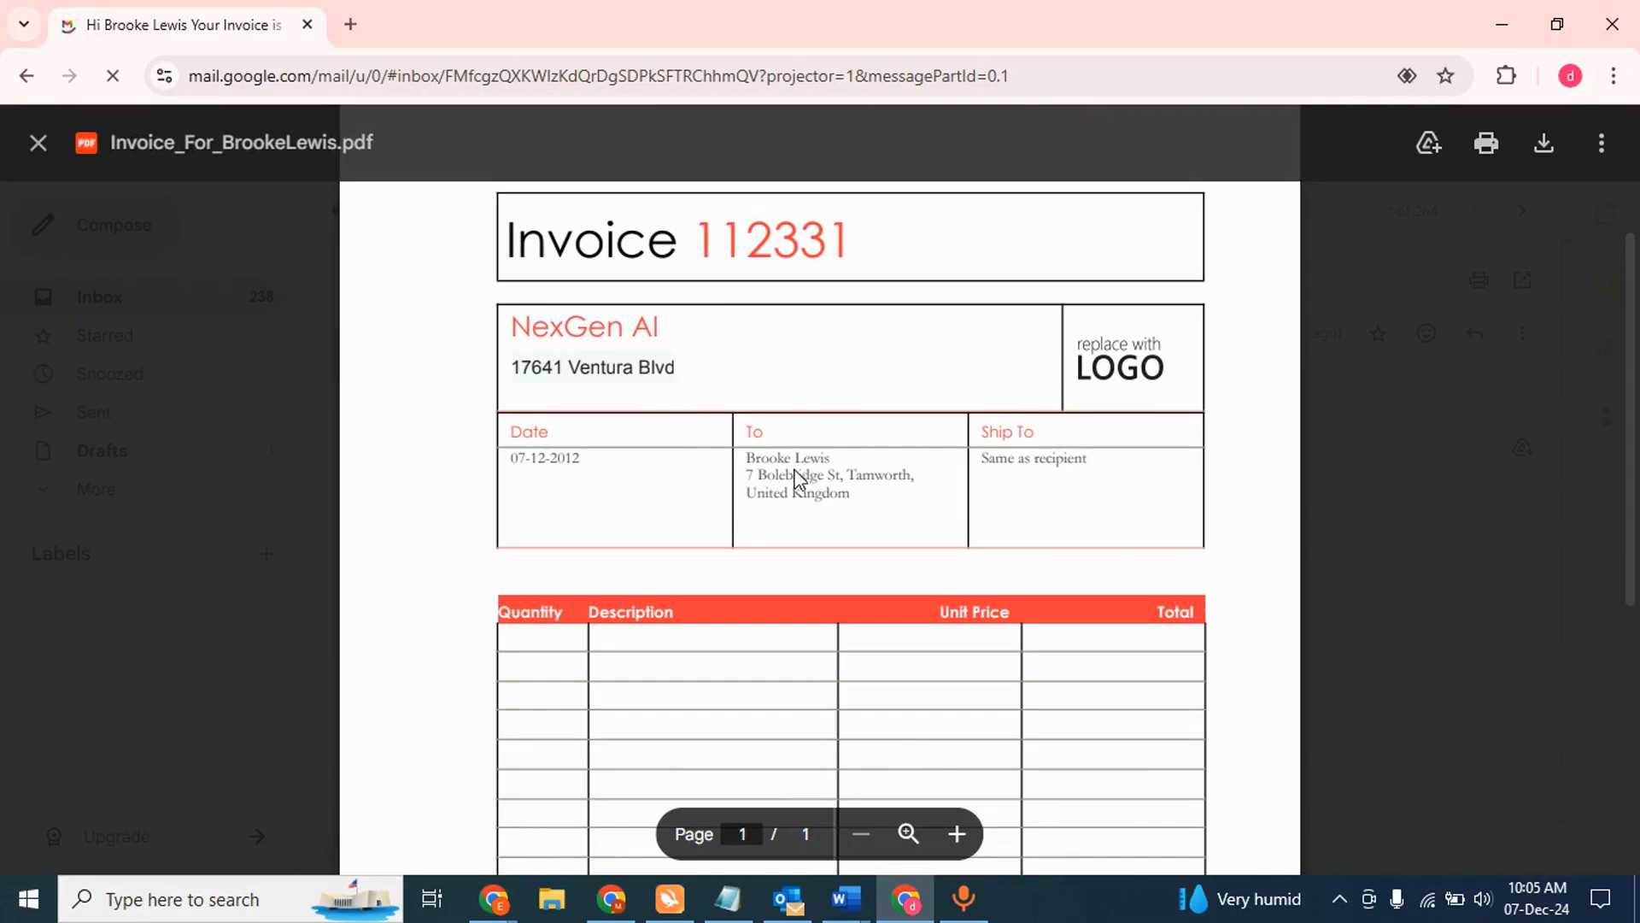
scroll(775, 513, down, 1)
scroll(775, 513, down, 1)
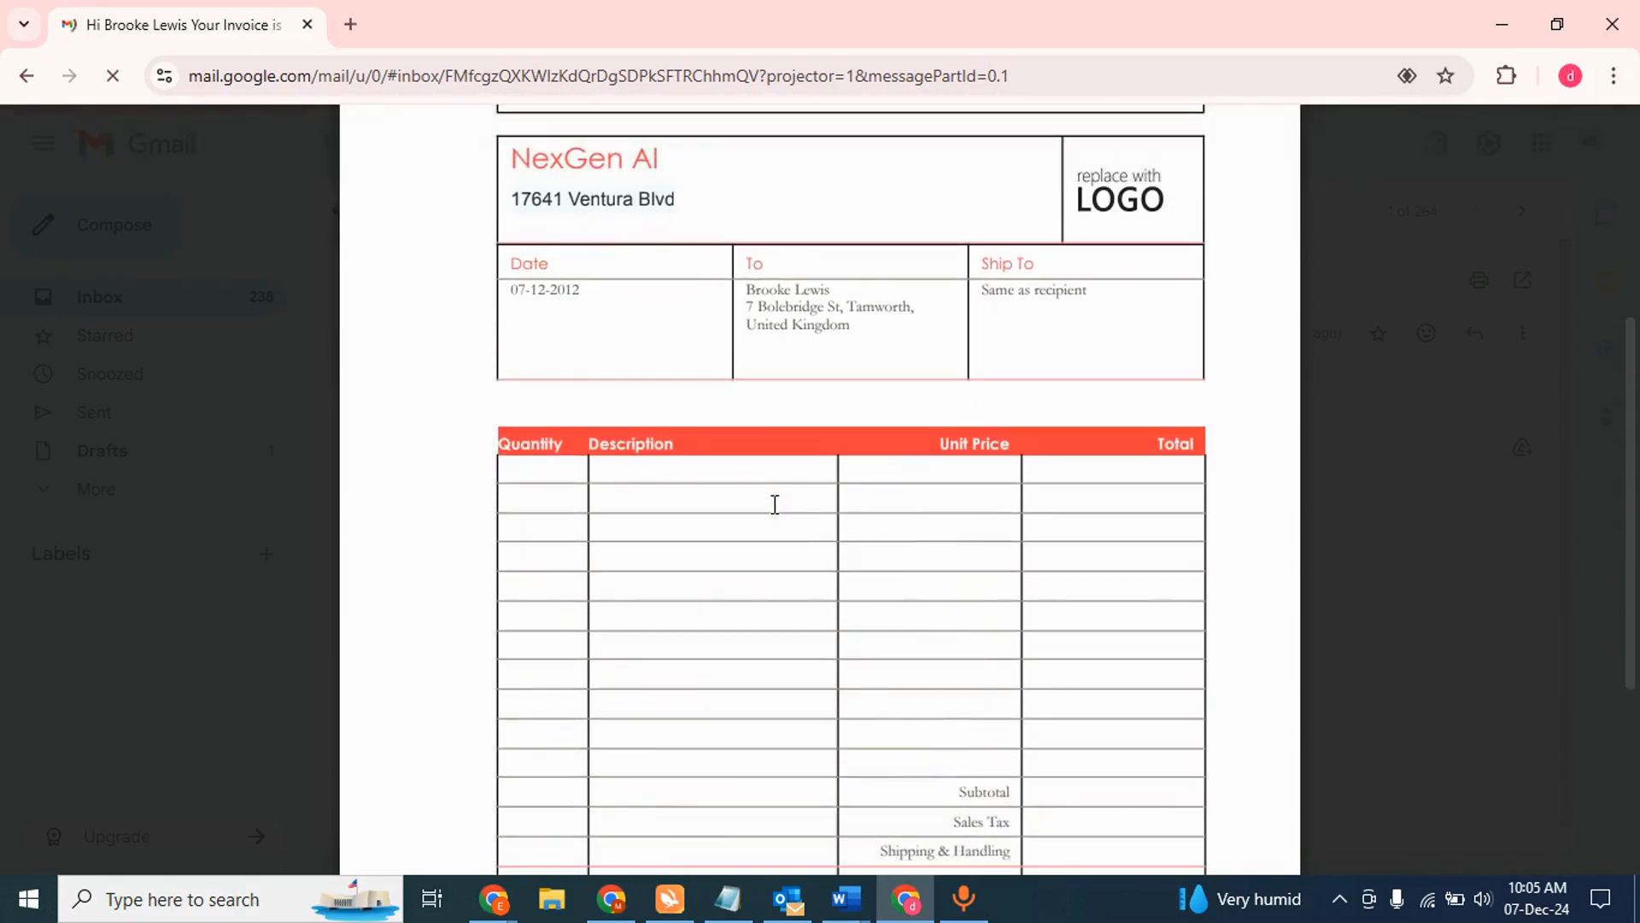
scroll(794, 369, up, 3)
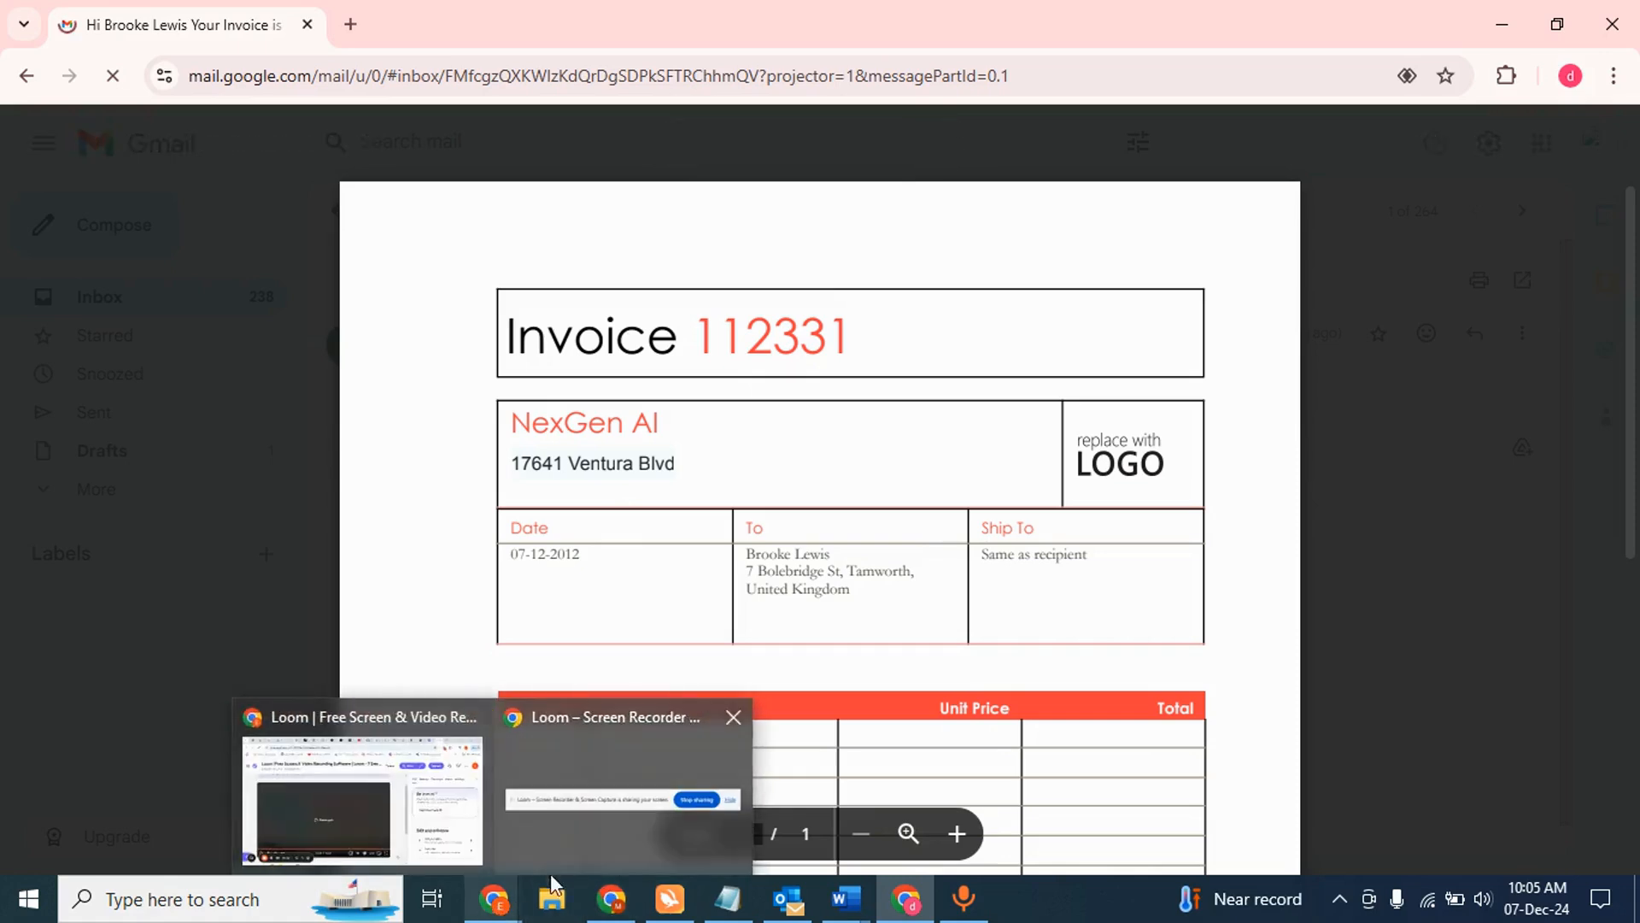
click(613, 903)
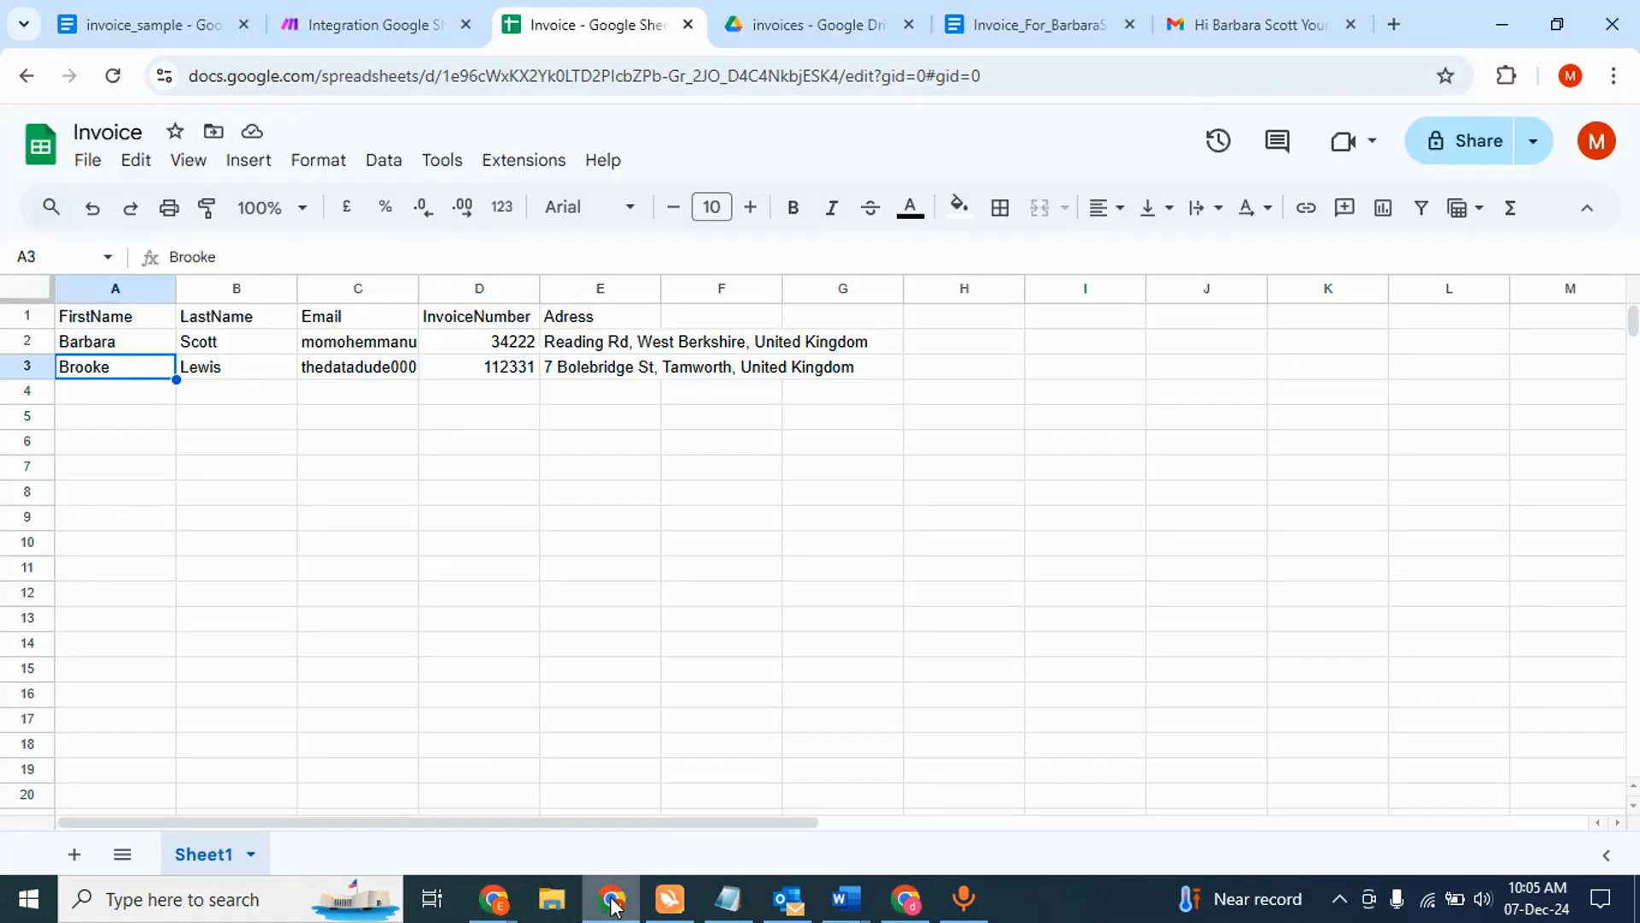
click(397, 23)
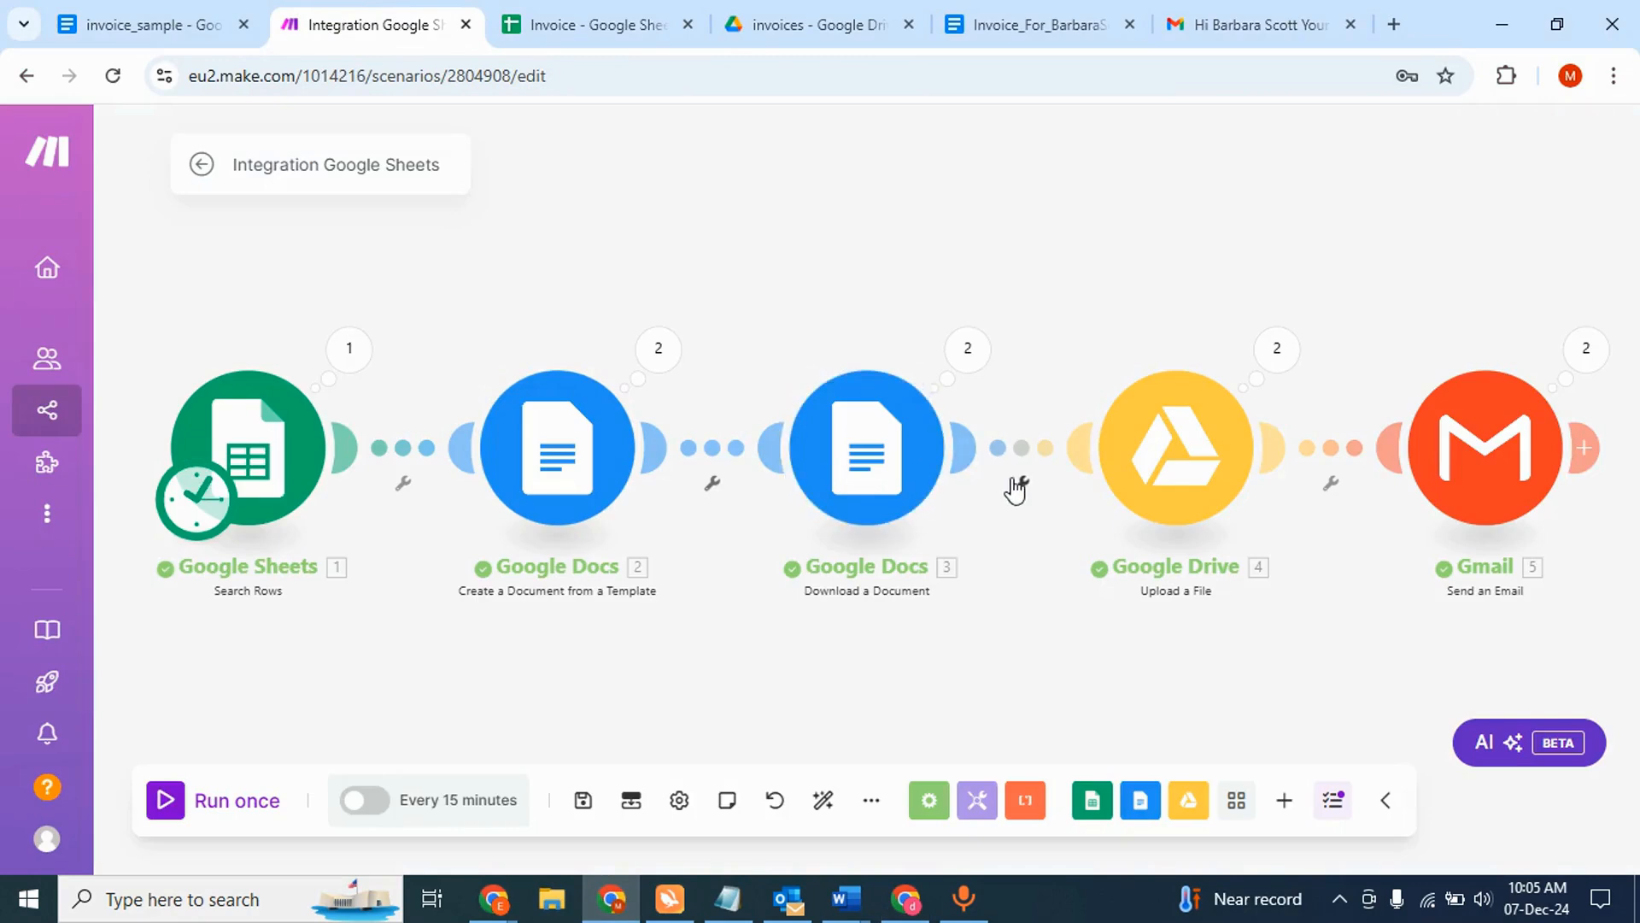